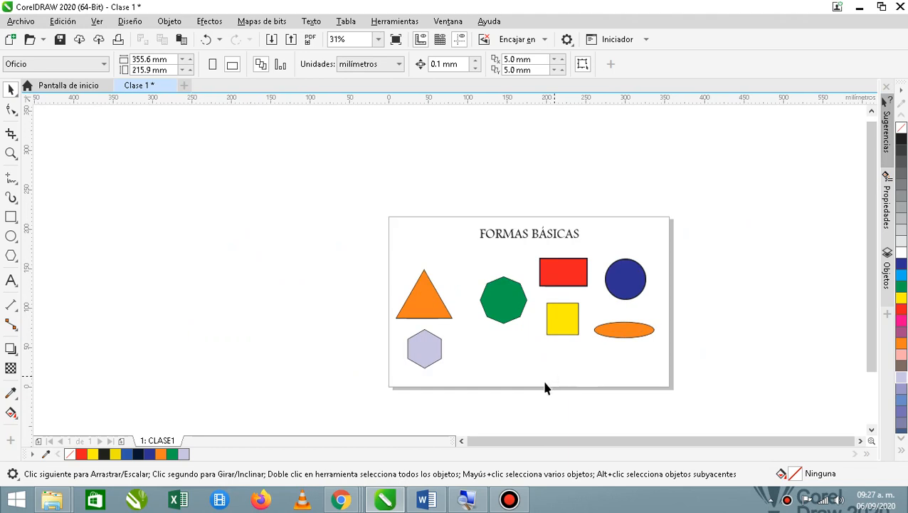
Switch to the Practica 01 de Corel Draw document in Word and go back to the screens showing Ejercicio 1
mouse_move(432, 498)
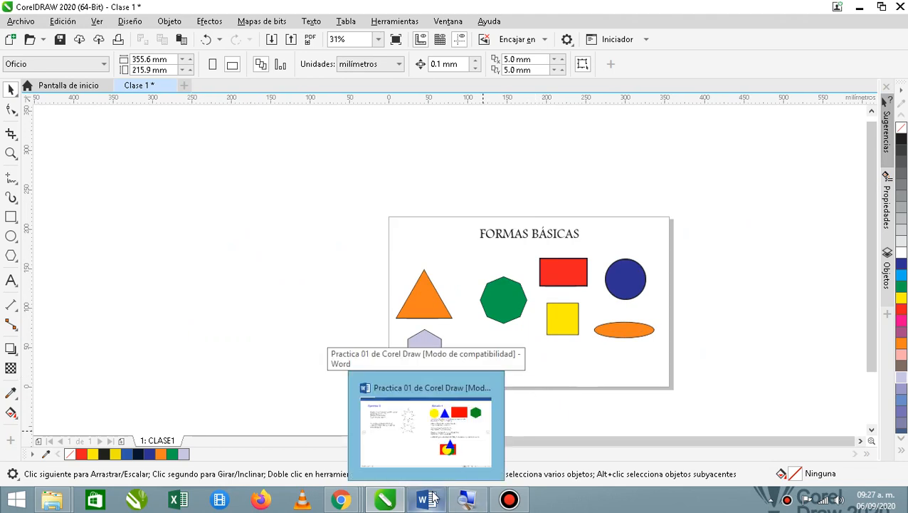
click(413, 427)
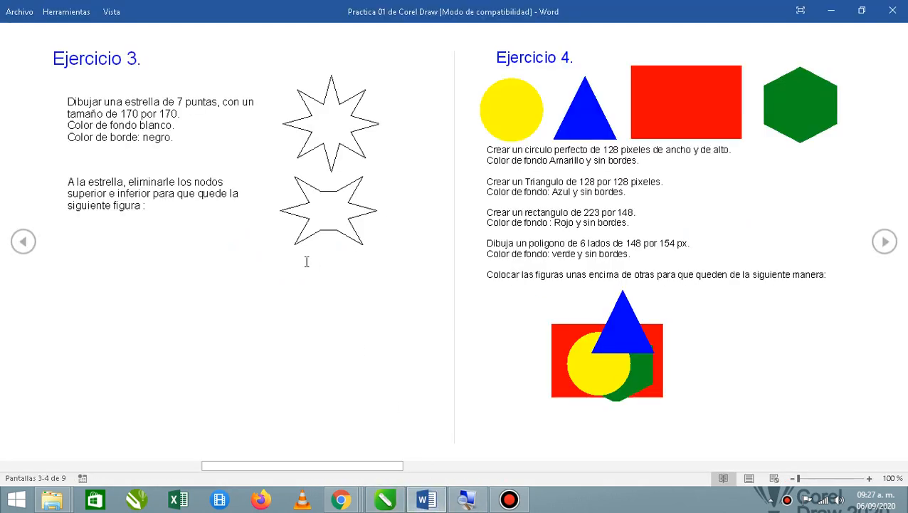
click(22, 242)
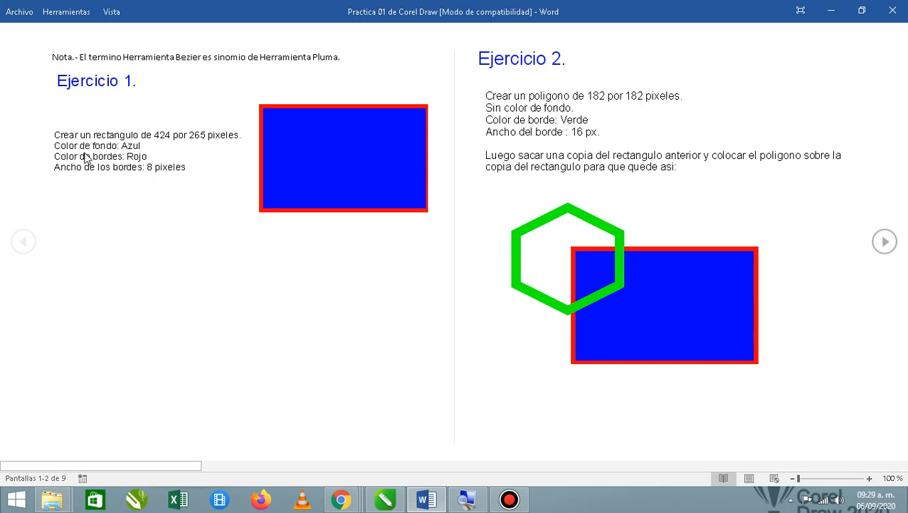
Switch back to CorelDRAW and add a new blank page after the CLASE1 page
click(386, 501)
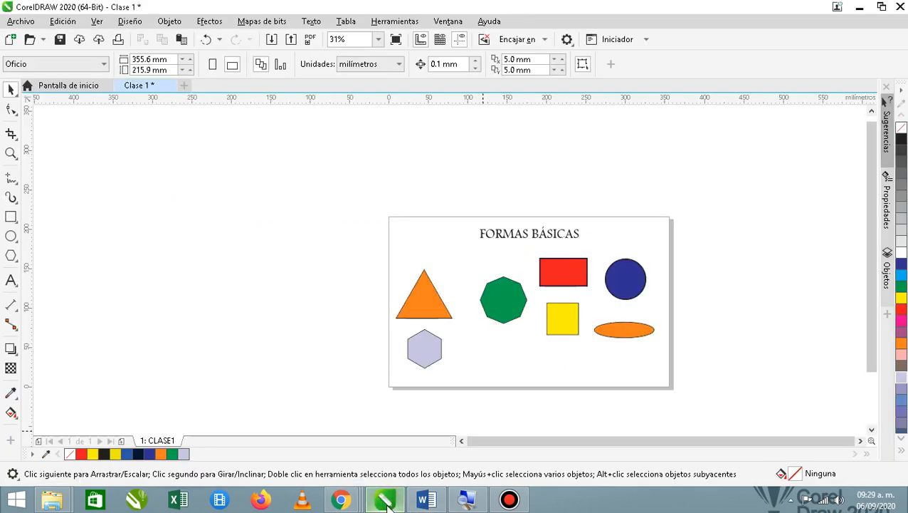
scroll(676, 400, up, 1)
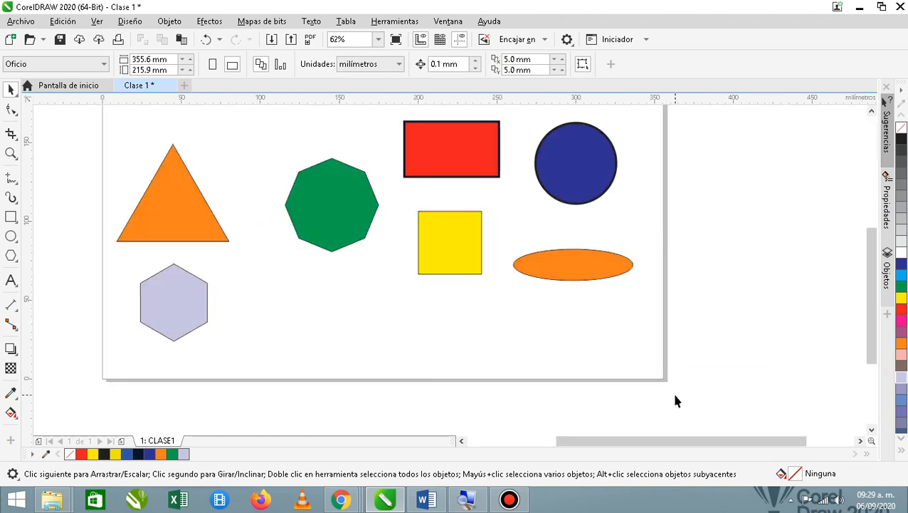
scroll(641, 381, down, 1)
scroll(574, 324, up, 1)
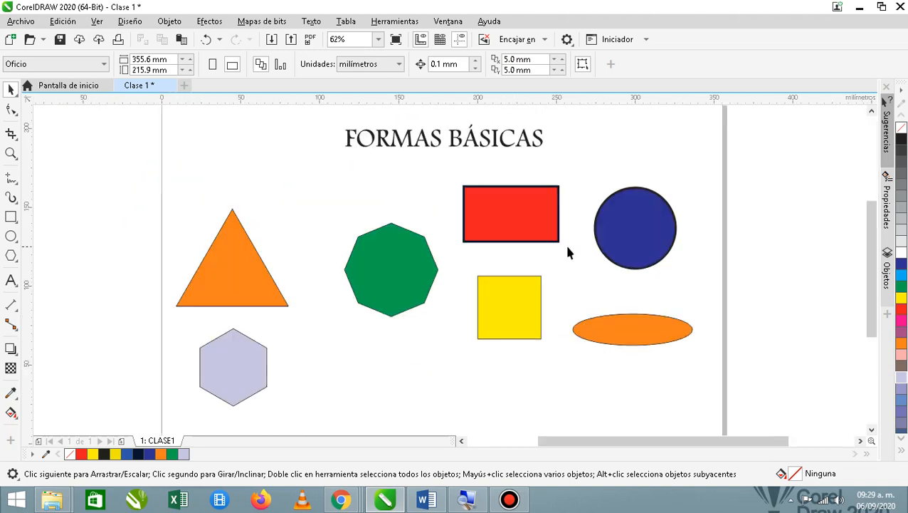
scroll(573, 267, down, 1)
scroll(582, 286, up, 1)
scroll(578, 267, down, 1)
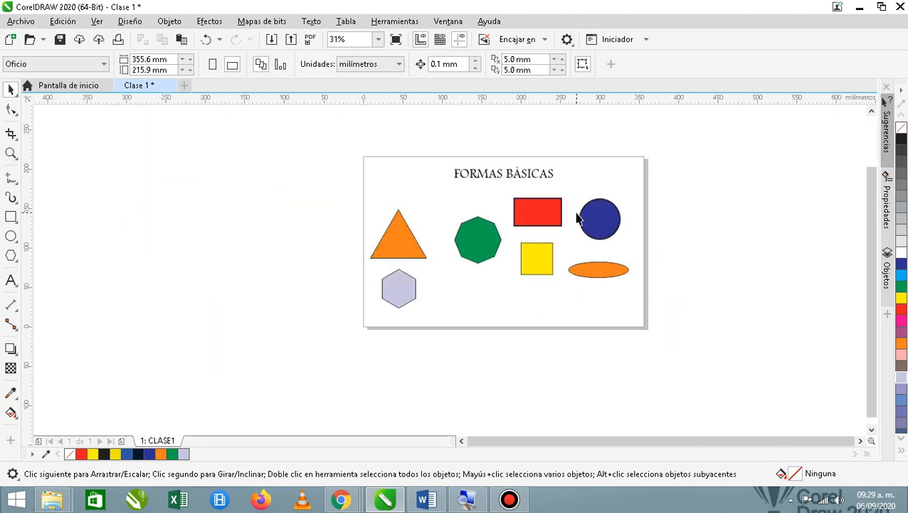
scroll(581, 219, up, 1)
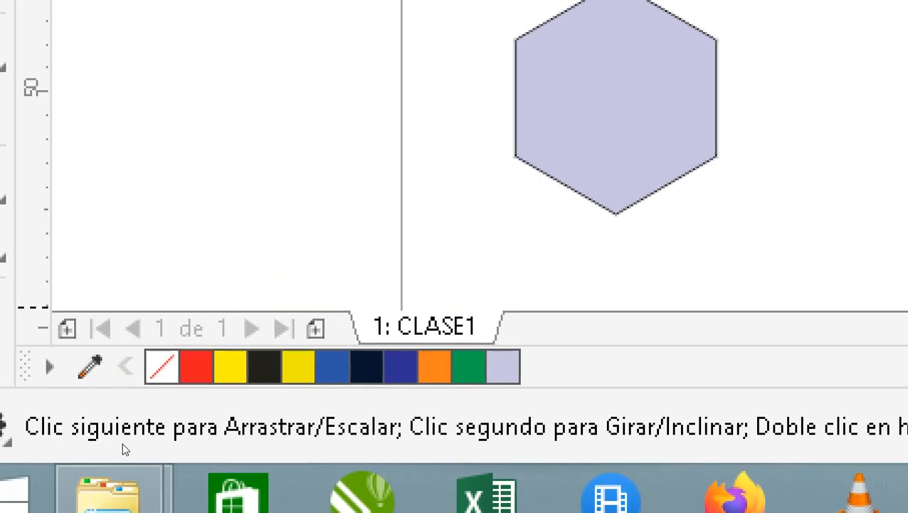
click(315, 328)
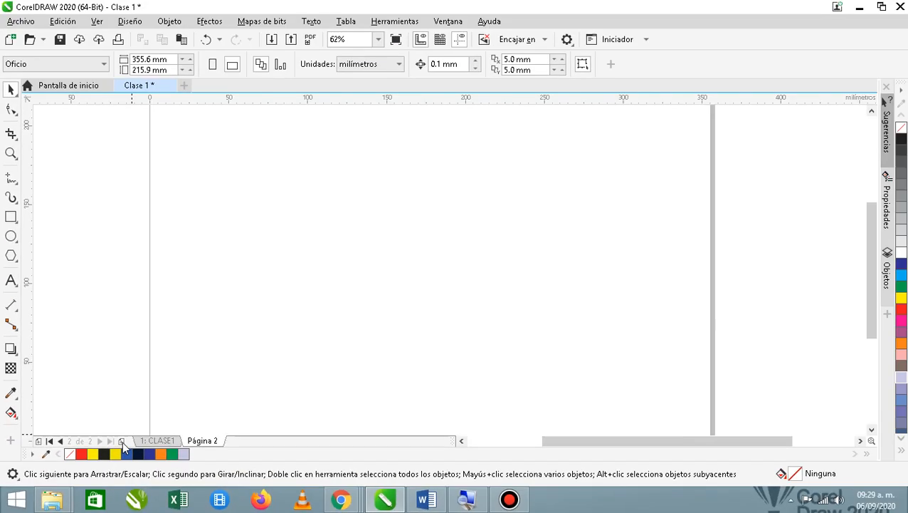
click(440, 210)
Check Ejercicio 1 in Word, then draw a rectangle about 73 by 46 mm on the blank page in CorelDRAW
click(426, 499)
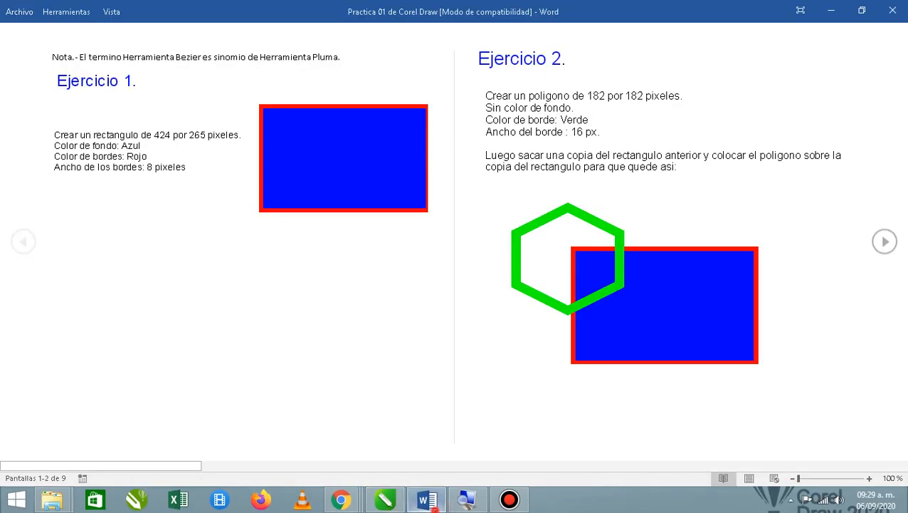
click(427, 500)
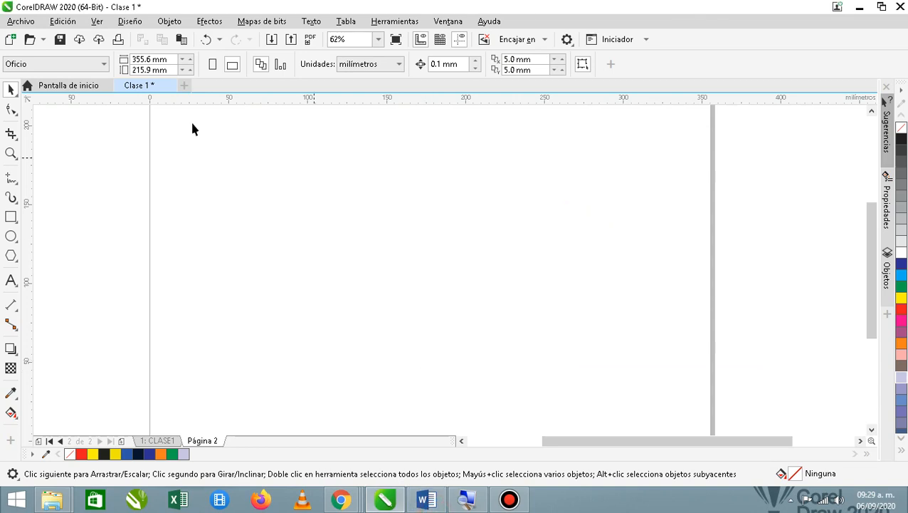
click(11, 216)
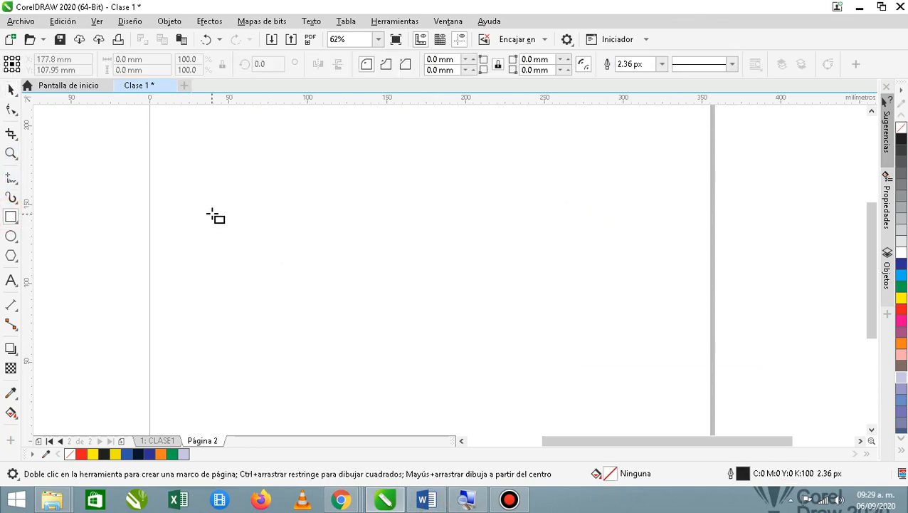
mouse_move(287, 252)
mouse_down()
mouse_move(367, 289)
mouse_move(403, 325)
mouse_up()
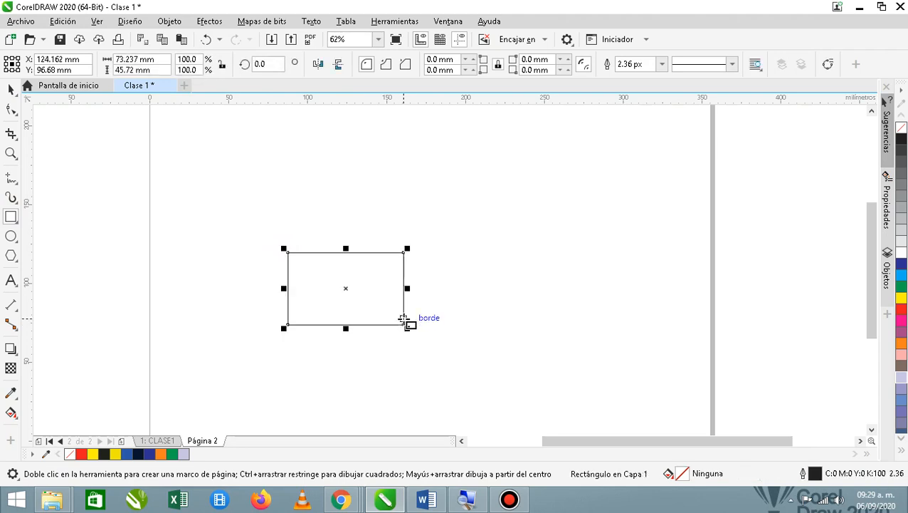
Check the required rectangle size in Word and change the CorelDRAW document units to pixels
click(425, 500)
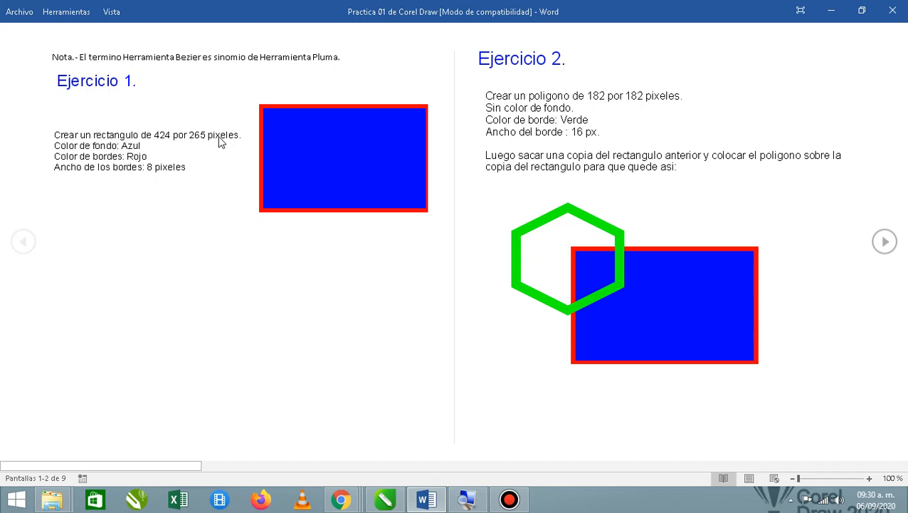
click(385, 499)
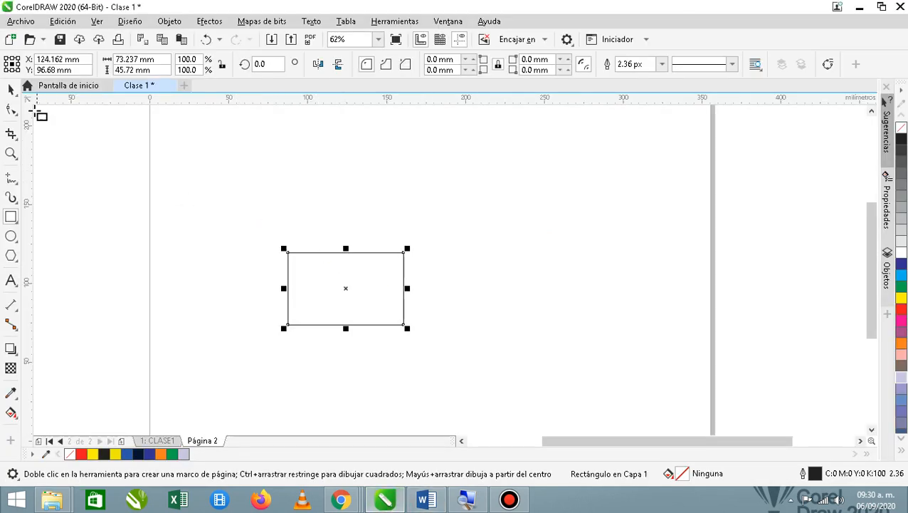
click(12, 90)
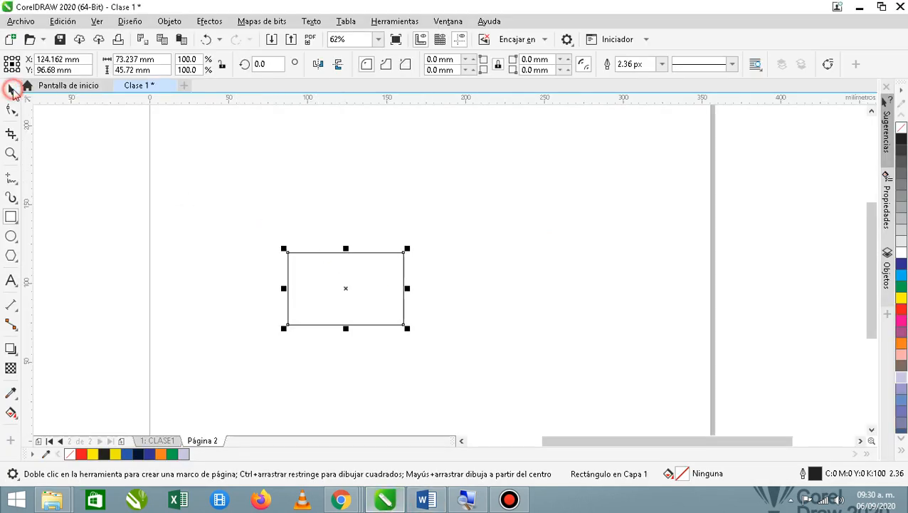
click(228, 169)
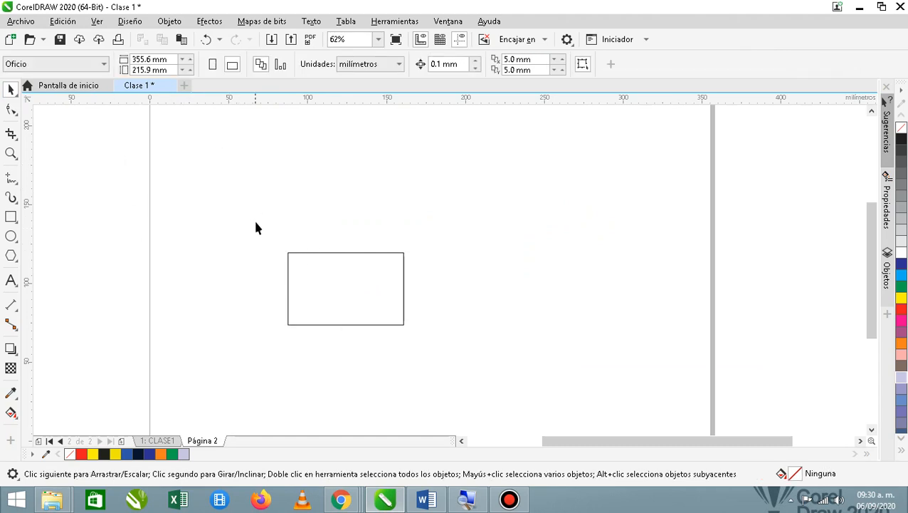
click(358, 65)
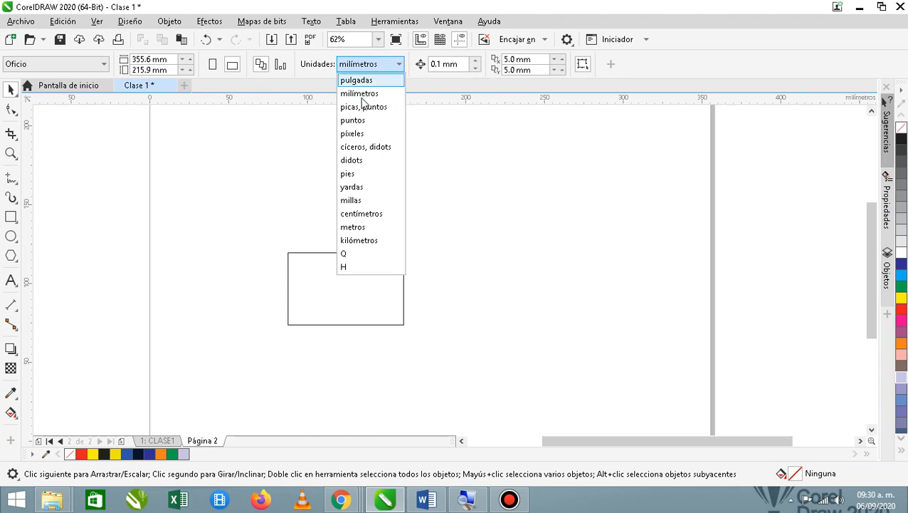
click(354, 134)
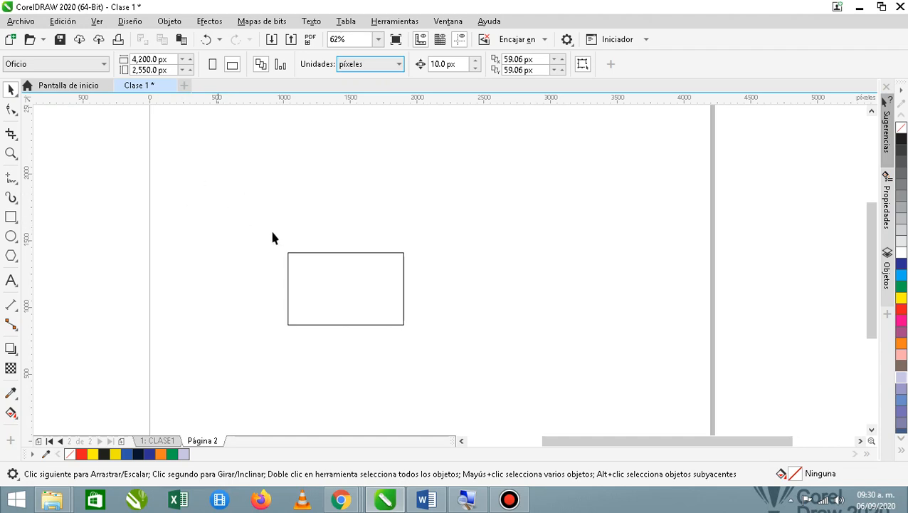
Move the rectangle up and to the left on the page
click(349, 302)
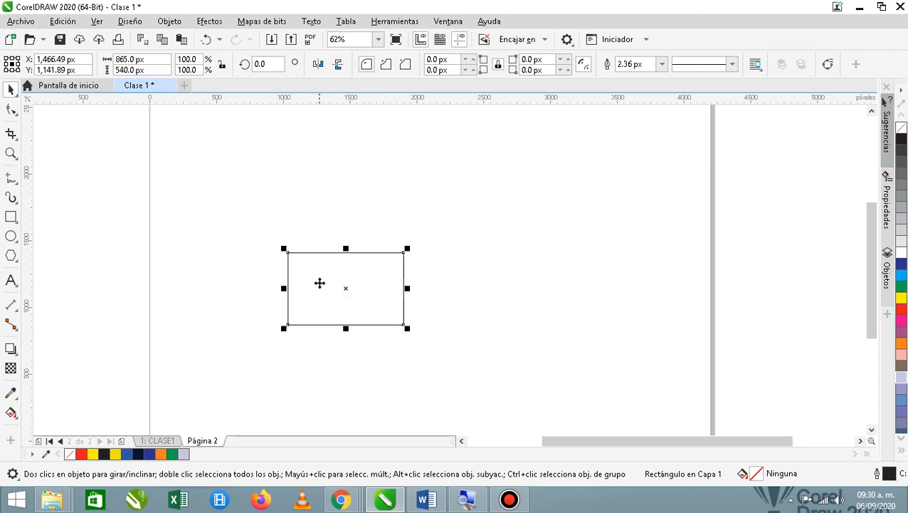
drag(318, 283, 252, 193)
scroll(252, 195, down, 2)
scroll(251, 186, up, 2)
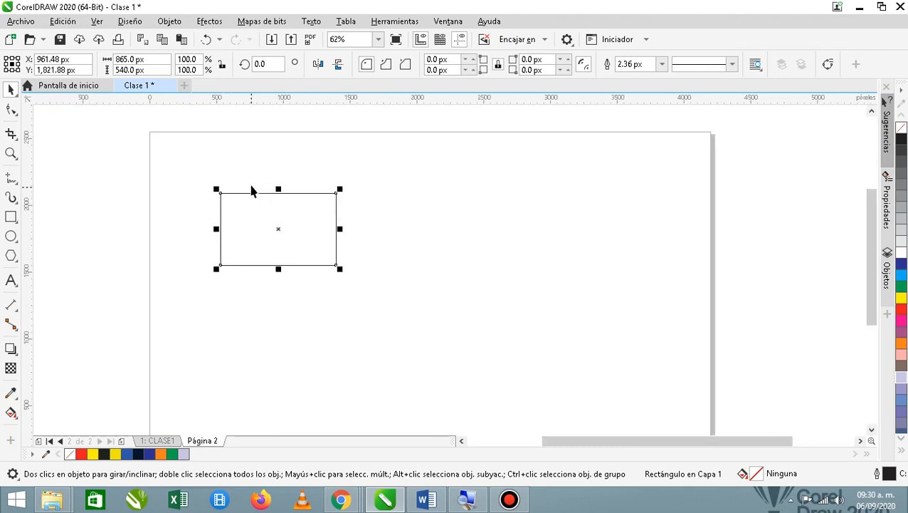
Check the dimensions in the Word exercise and set the rectangle's size to 424 by 265 px
click(423, 502)
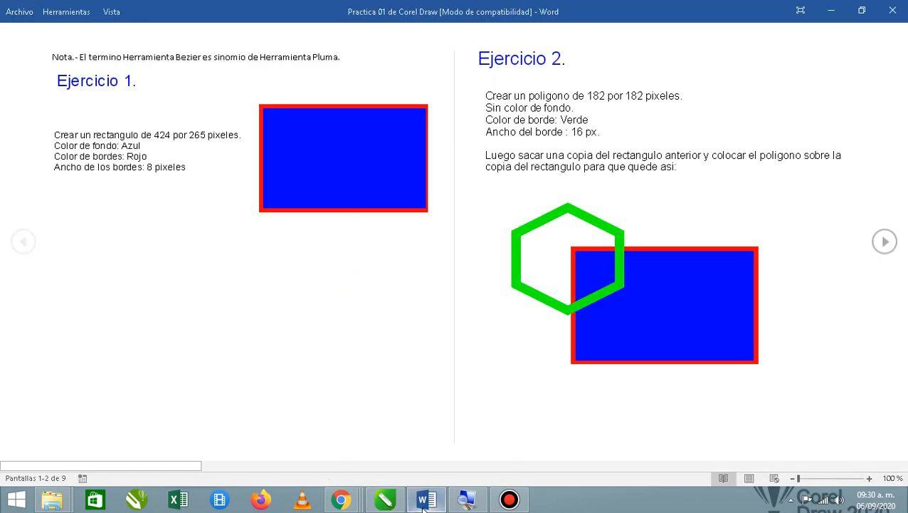
click(423, 501)
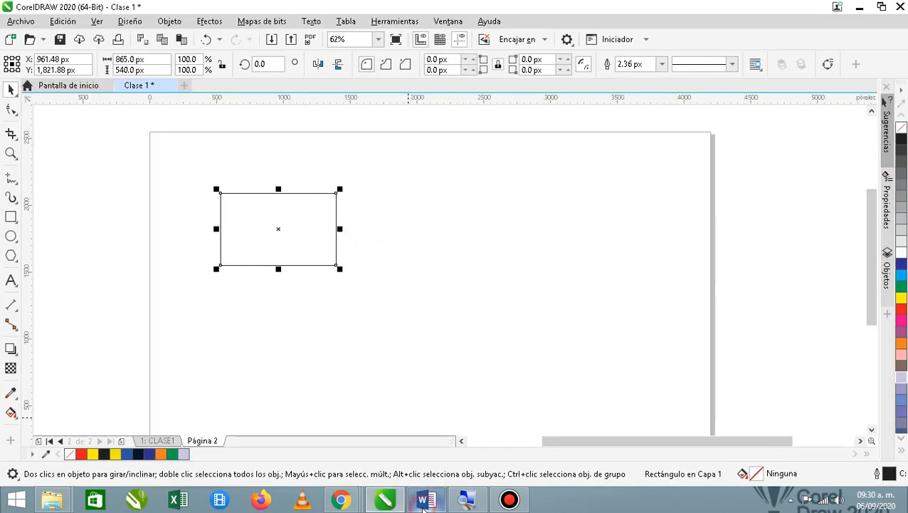
drag(152, 58, 116, 65)
text(424)
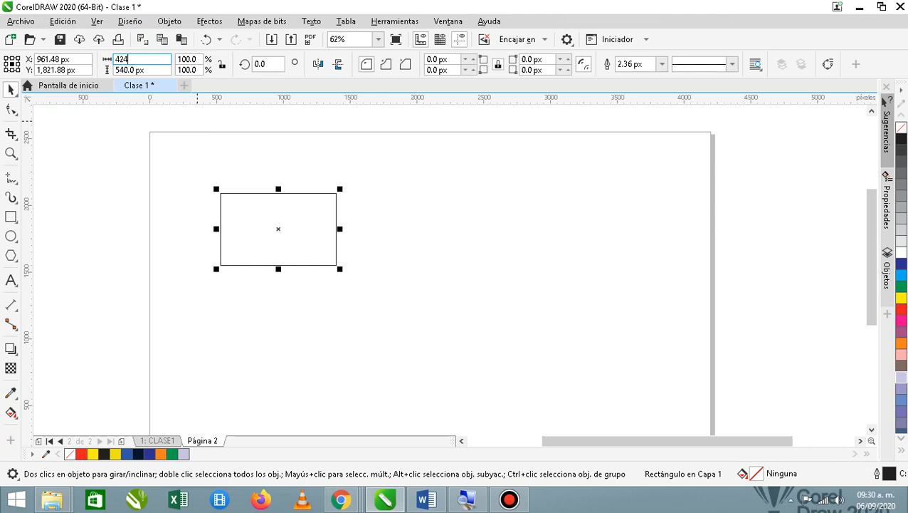
key(Tab)
text(265)
key(Return)
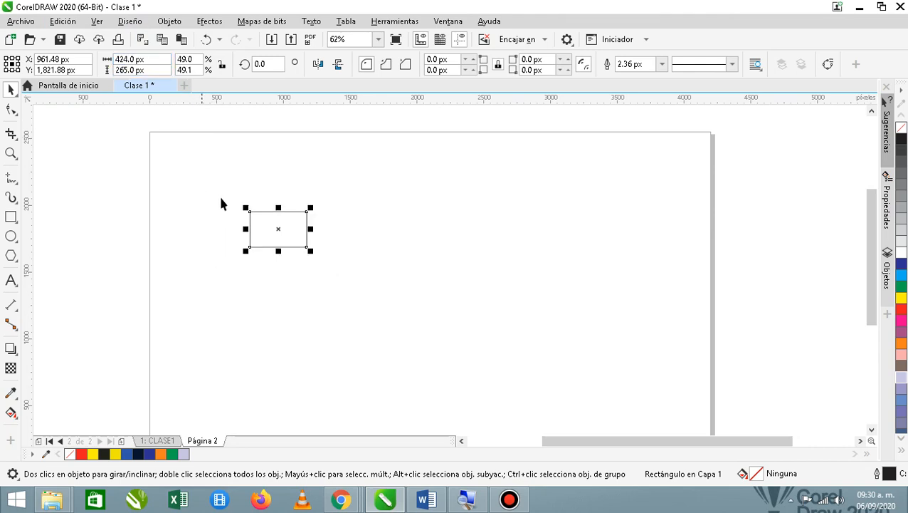
Review the exercise in Word and move the resized rectangle closer to the page's upper-left corner
click(427, 500)
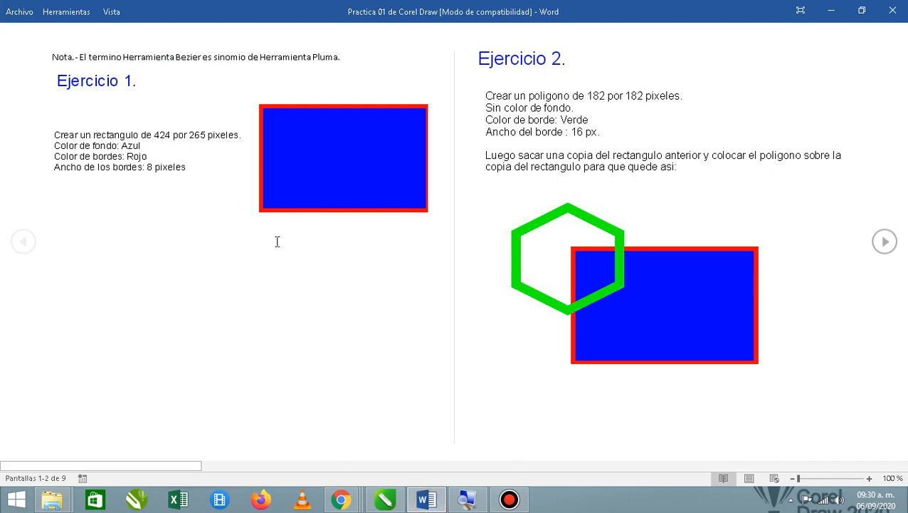
click(426, 501)
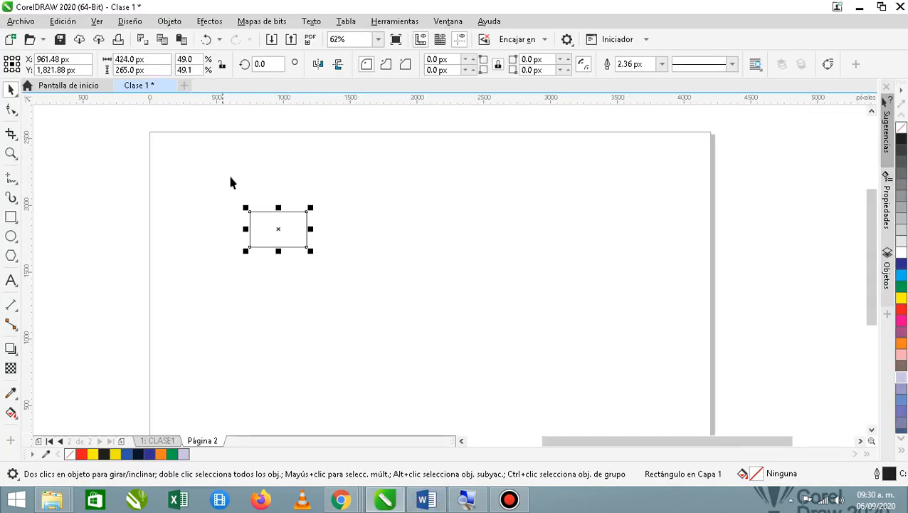
click(326, 217)
click(277, 227)
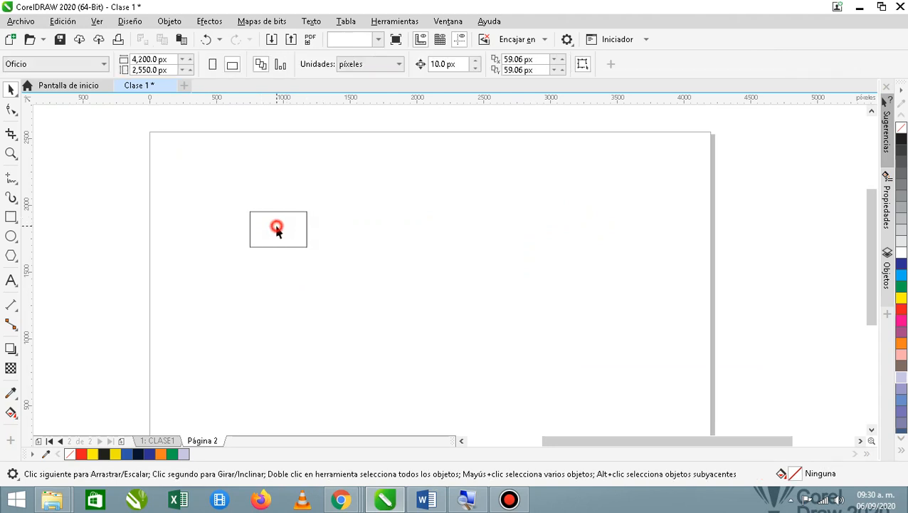
drag(277, 228, 199, 255)
drag(228, 207, 232, 202)
scroll(181, 177, up, 2)
scroll(182, 177, up, 4)
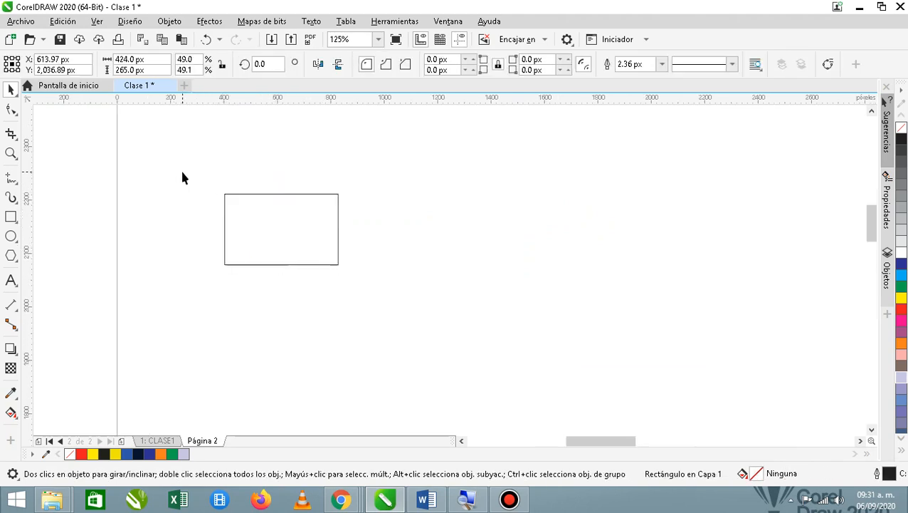
scroll(182, 177, down, 4)
scroll(182, 177, up, 3)
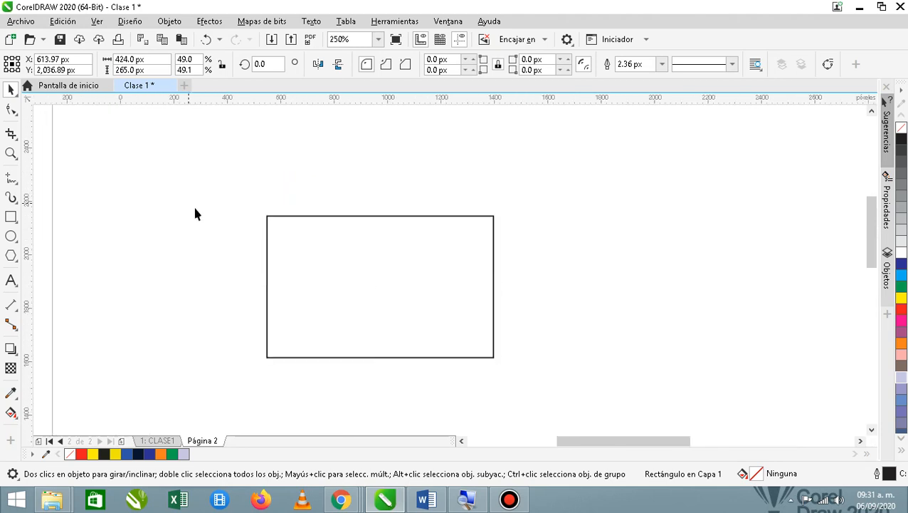
scroll(205, 227, down, 1)
scroll(202, 229, up, 1)
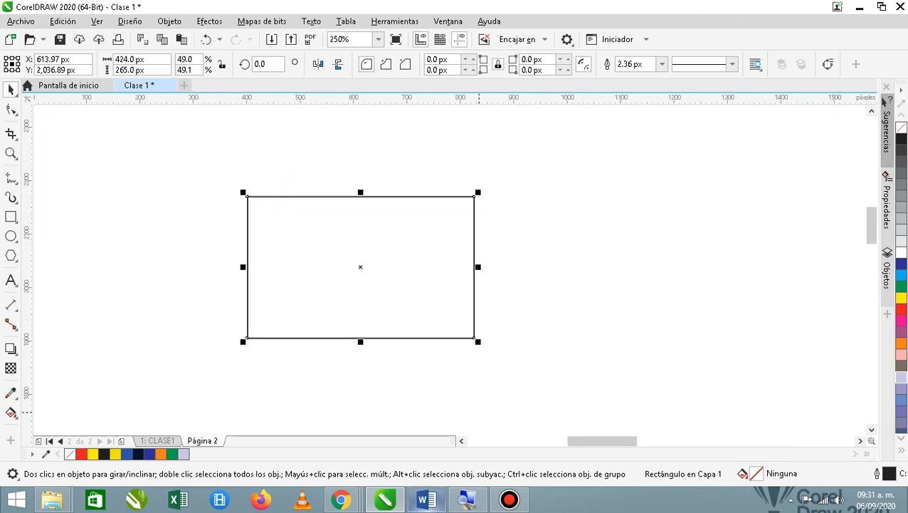
Check the exercise's background colour in Word and fill the rectangle with blue
click(425, 500)
click(426, 500)
click(901, 265)
click(596, 314)
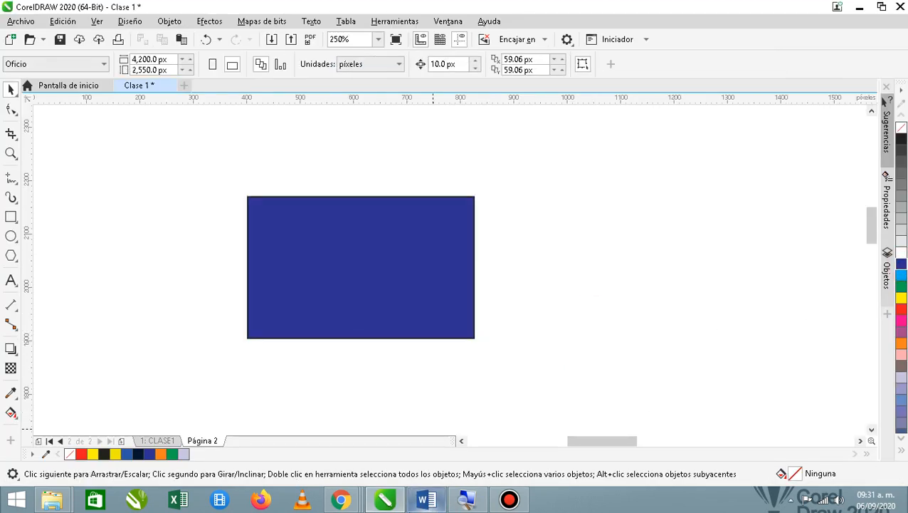
Check the border requirements of Ejercicio 1 in Word and set the blue rectangle's outline width to 8 px
click(426, 499)
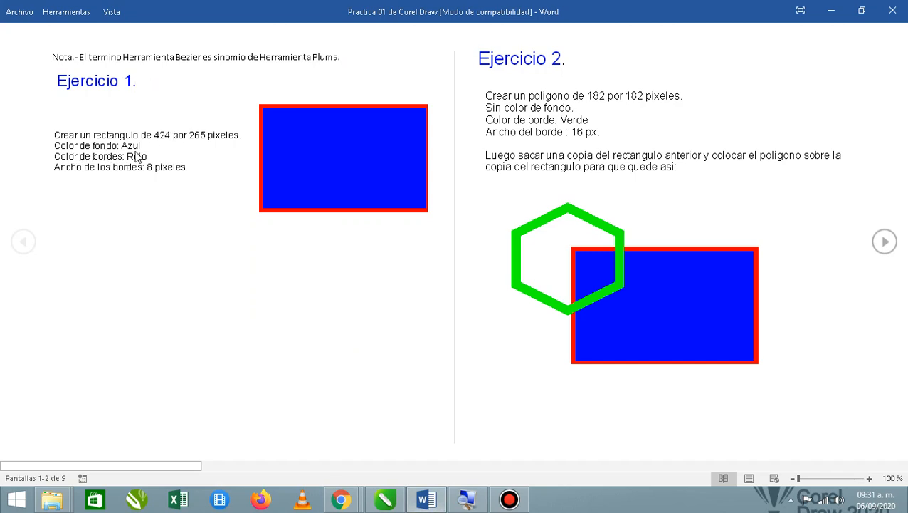
click(425, 499)
click(337, 295)
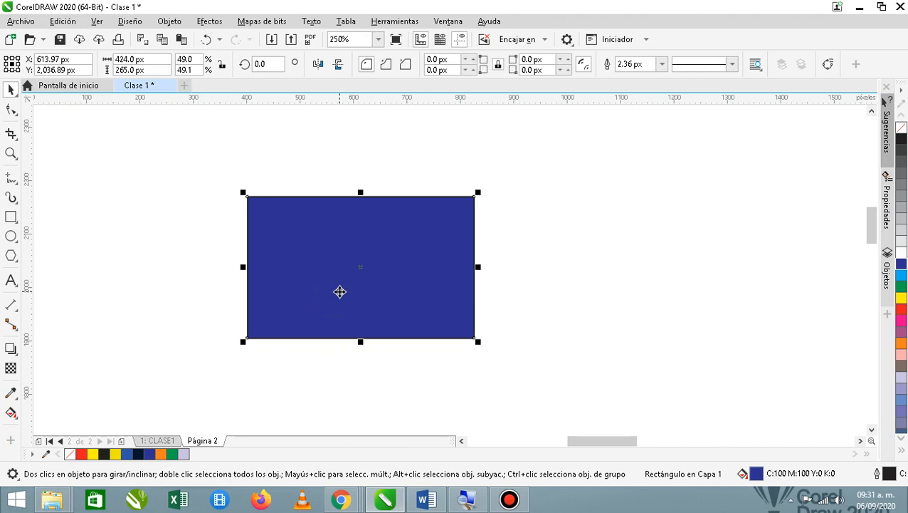
key(F12)
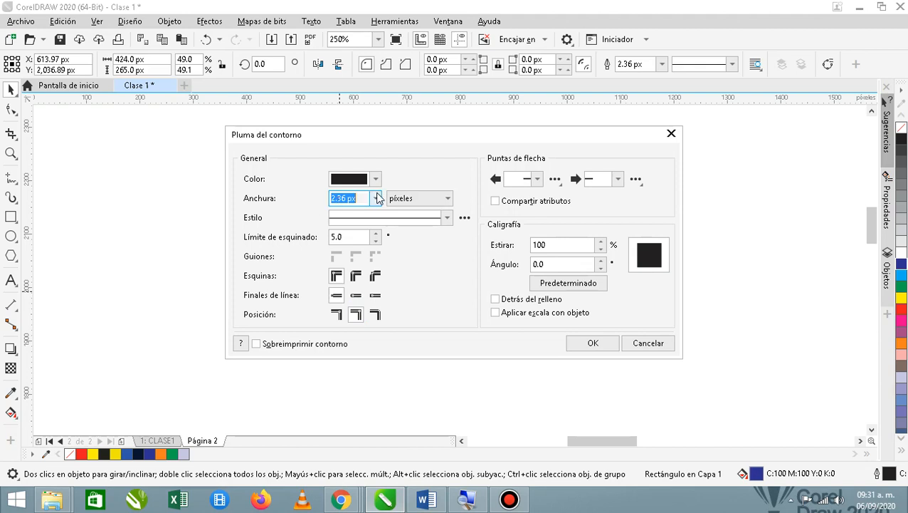
click(376, 198)
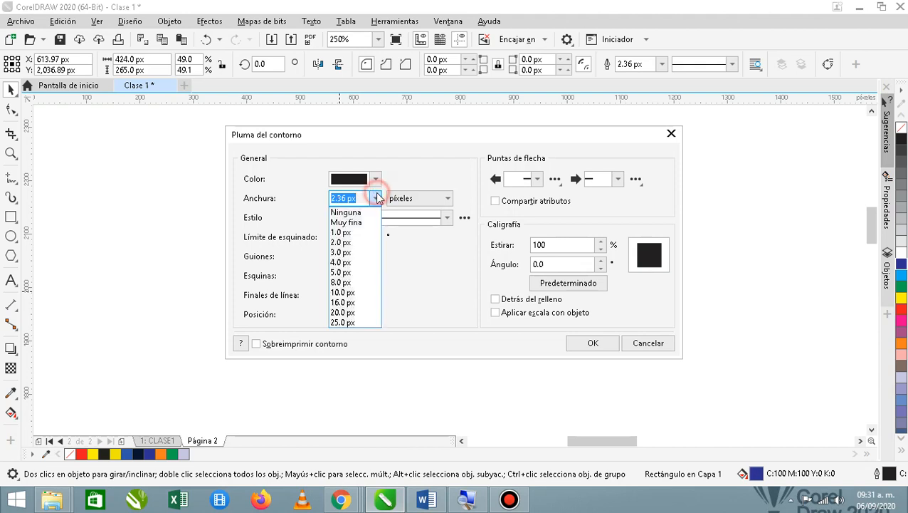
click(341, 282)
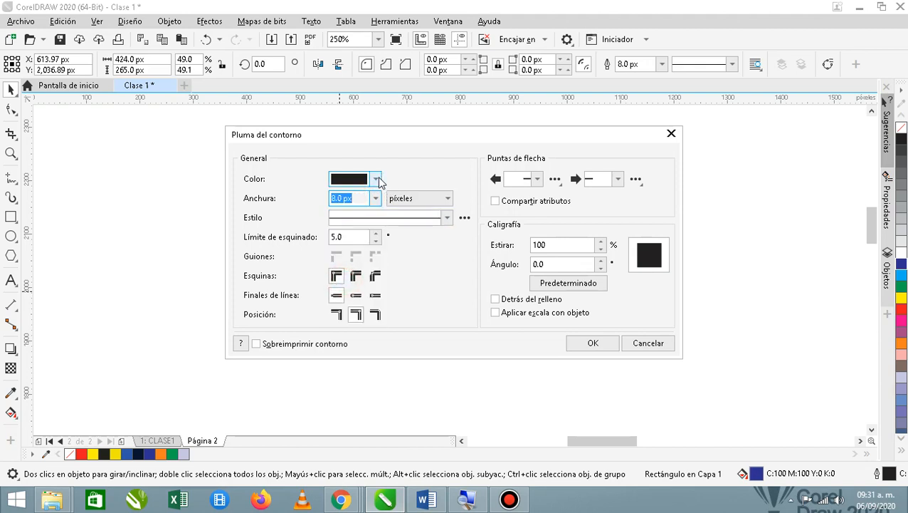
Set the rectangle's outline colour to red, C 0, M 100, Y 100, K 0, and apply the outline settings
click(375, 179)
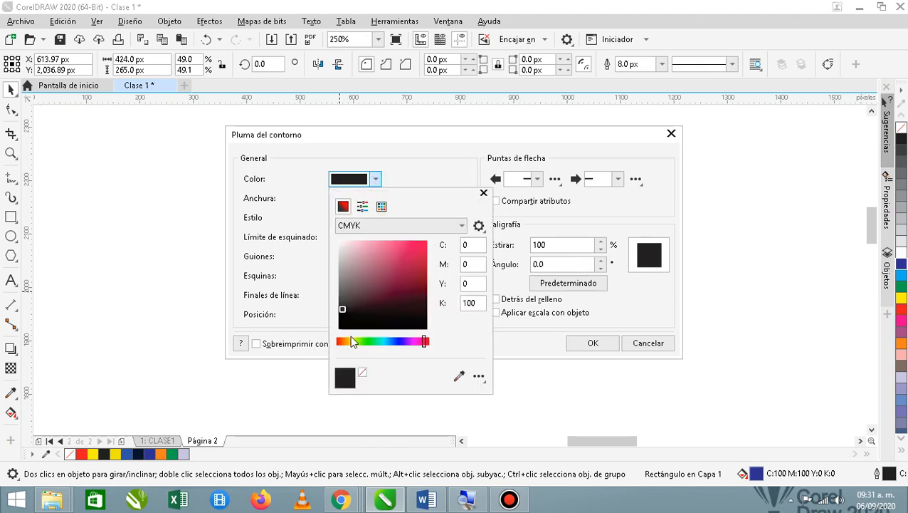
drag(342, 340, 338, 344)
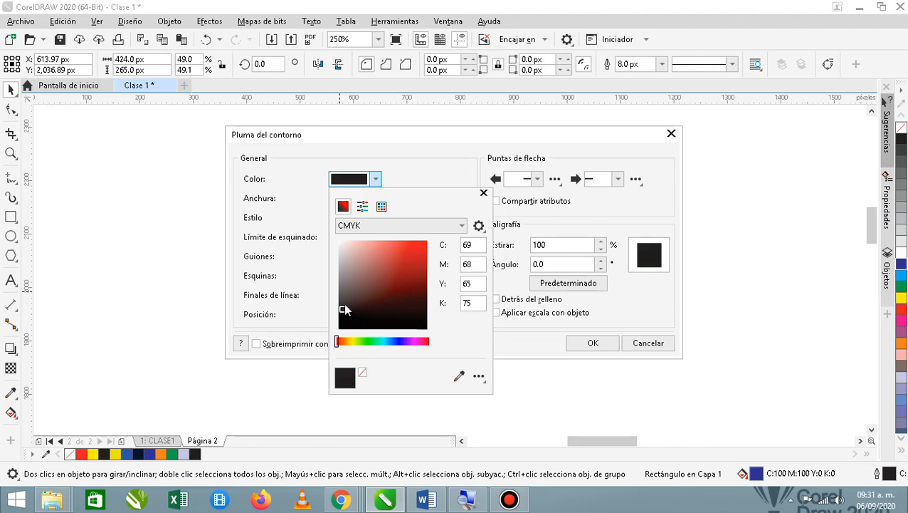
mouse_move(344, 308)
mouse_down()
mouse_move(381, 268)
mouse_move(430, 240)
mouse_up()
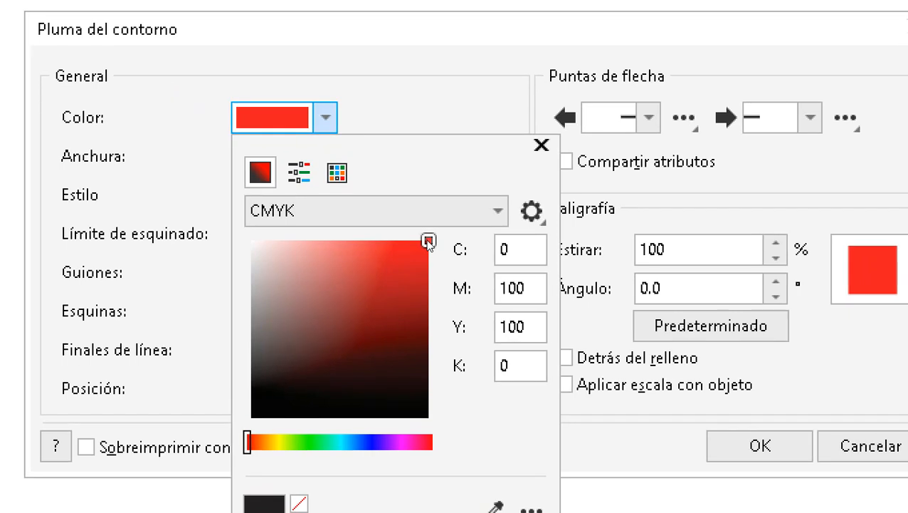
click(353, 291)
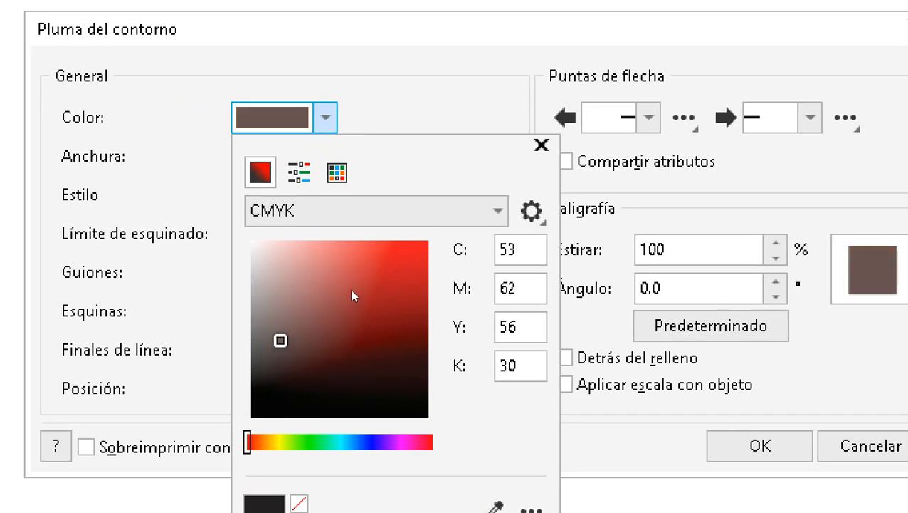
mouse_move(350, 289)
mouse_down()
mouse_move(360, 300)
mouse_move(413, 286)
mouse_move(427, 243)
mouse_up()
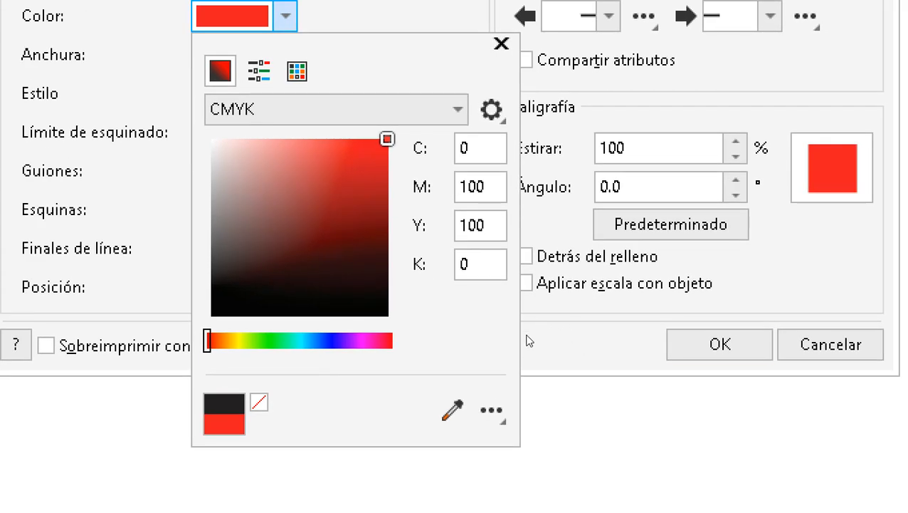
click(567, 437)
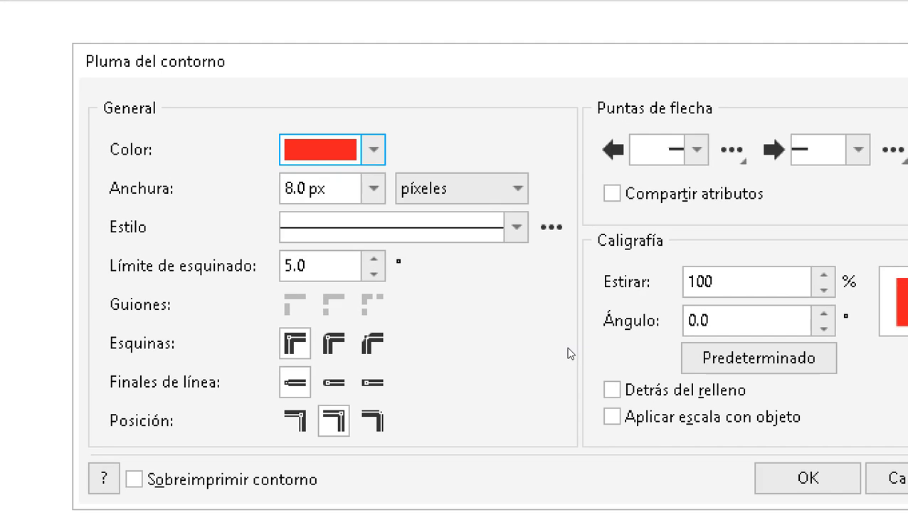
key(Return)
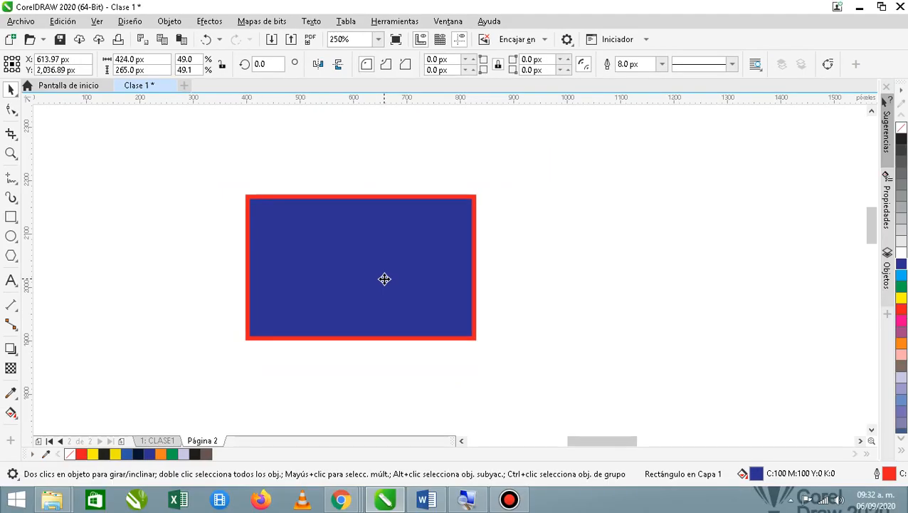
click(384, 281)
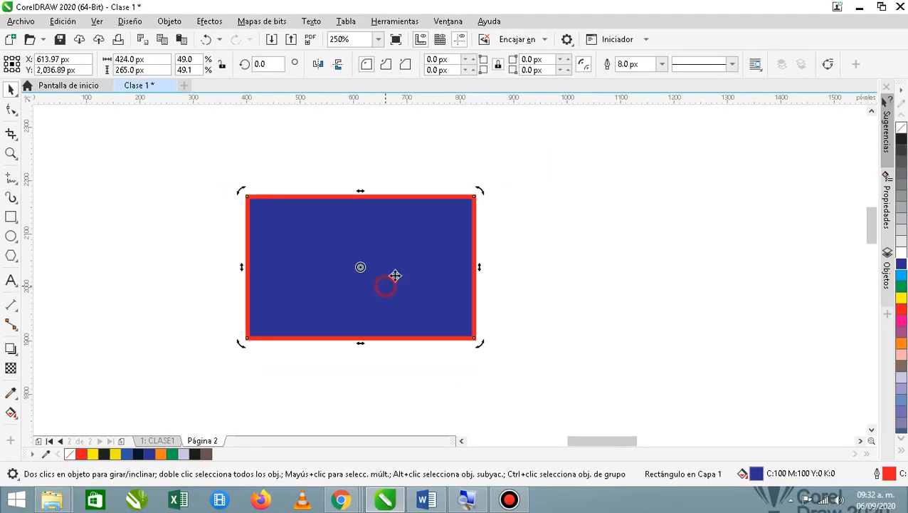
Review the Ejercicio 1 and Ejercicio 2 instructions in the Word practice sheet and compare them with the drawing in CorelDRAW
click(437, 503)
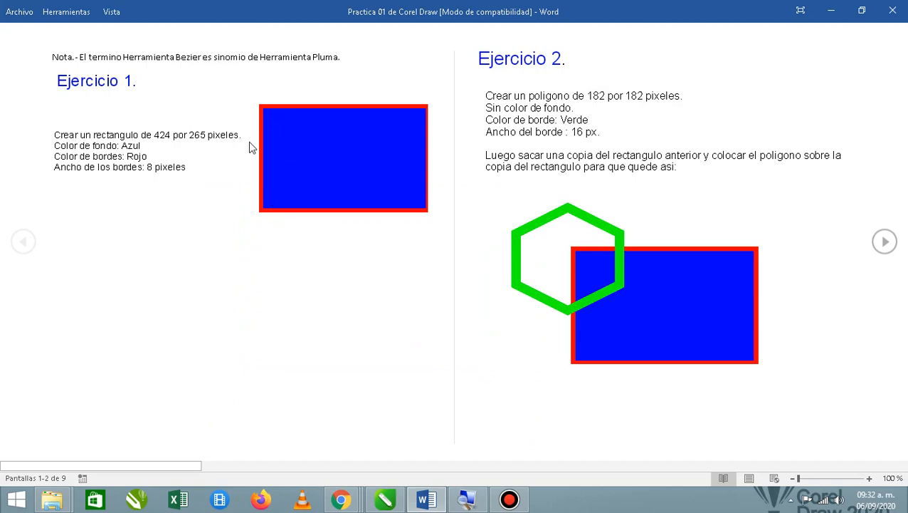
click(163, 170)
click(164, 254)
scroll(171, 242, down, 1)
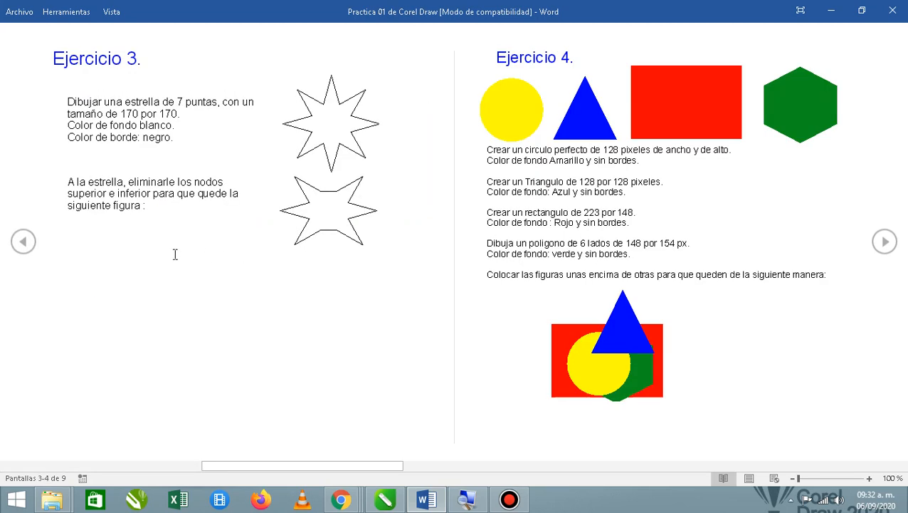
click(23, 244)
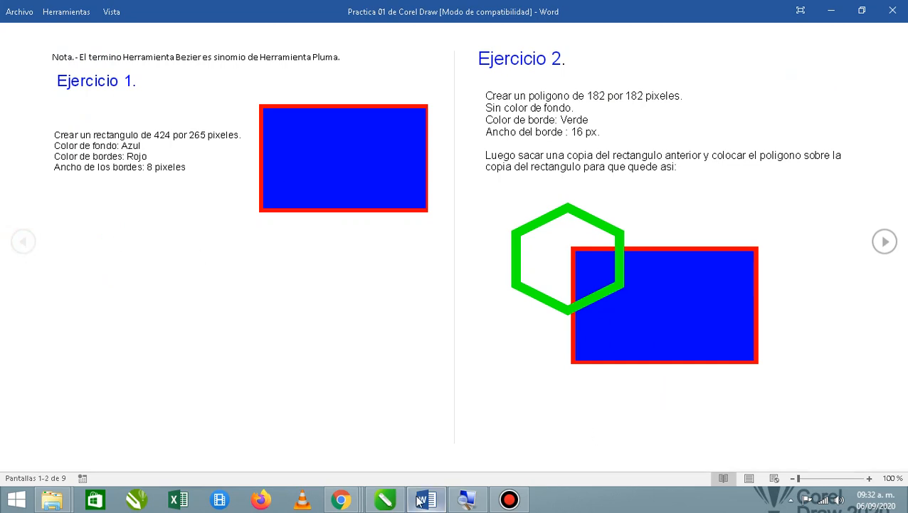
click(500, 501)
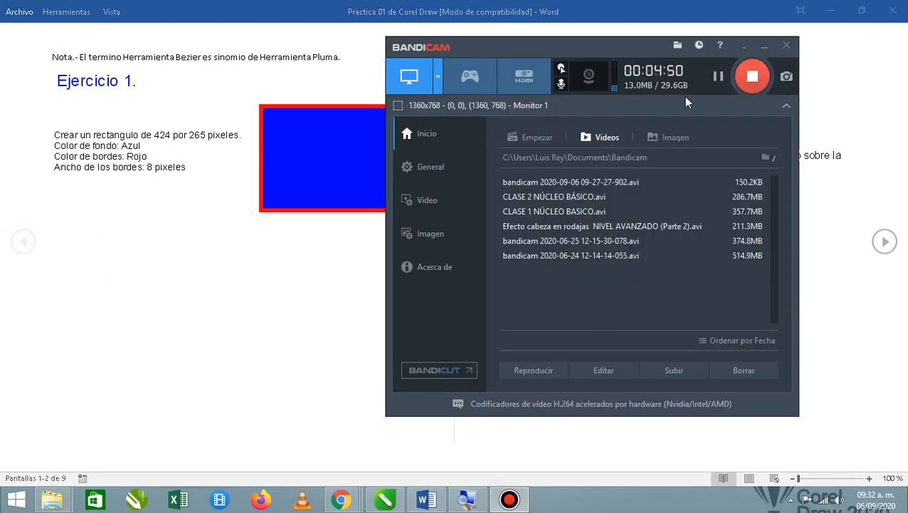
click(763, 46)
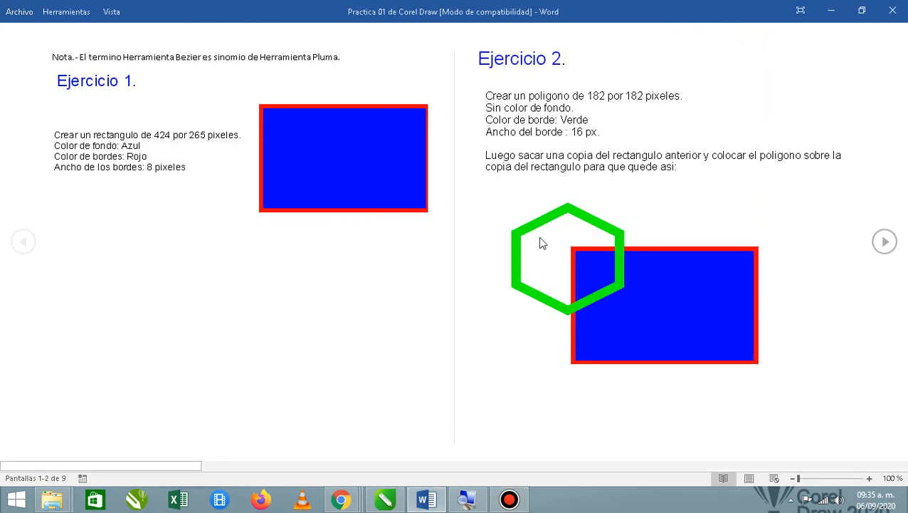
click(386, 507)
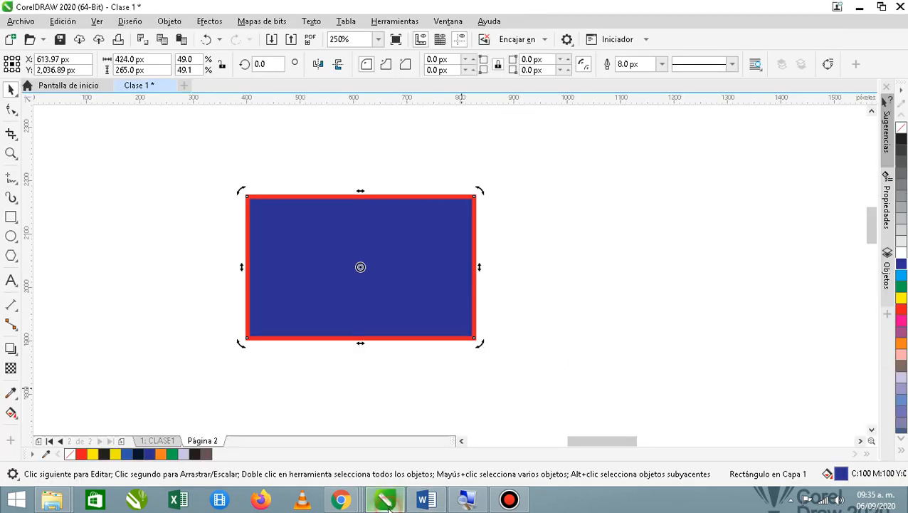
click(426, 500)
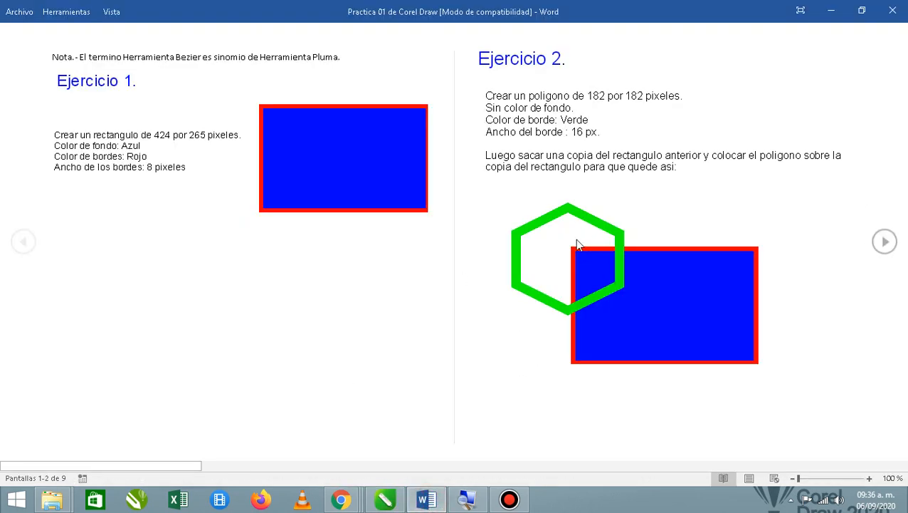
click(386, 500)
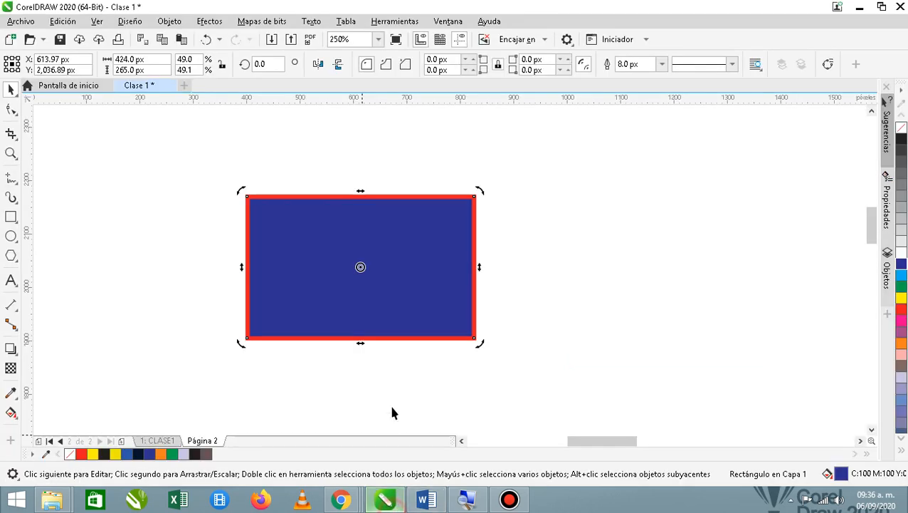
Draw a six-sided polygon about 184 by 212 px and place it over the rectangle's upper-left corner
click(106, 179)
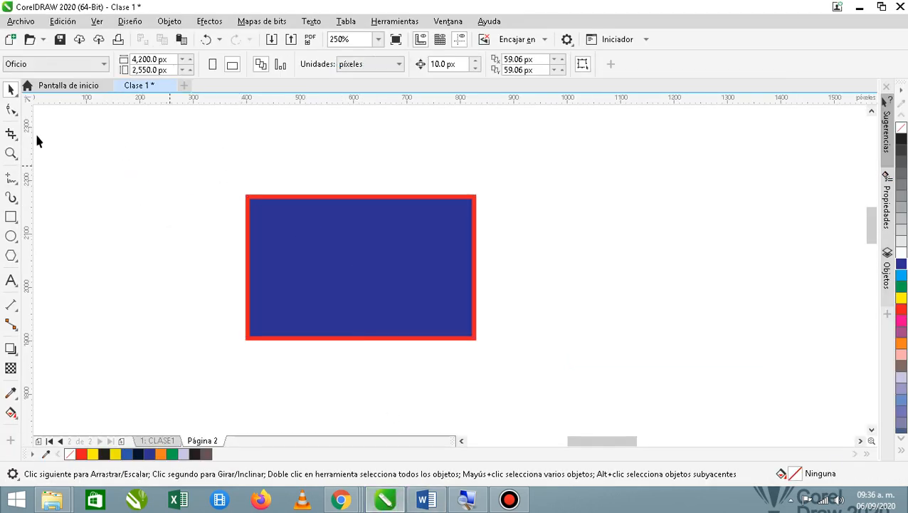
click(11, 255)
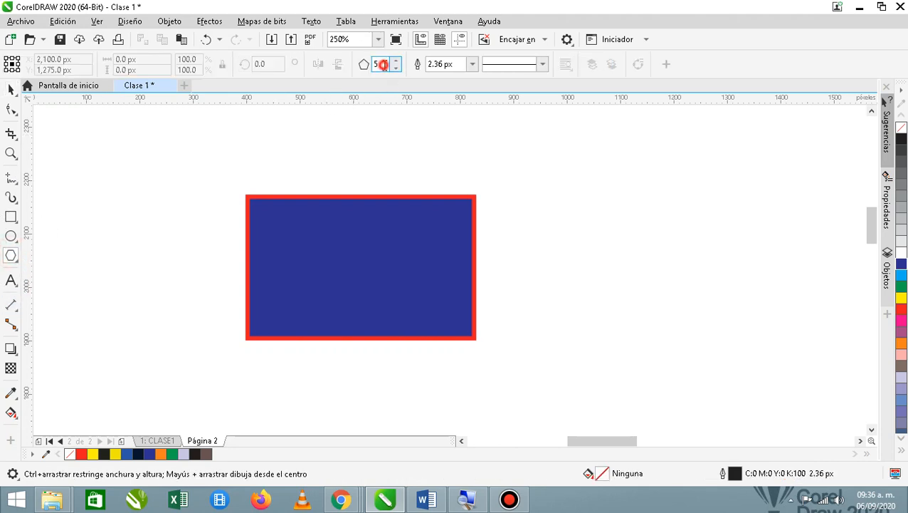
double_click(375, 65)
text(6)
key(Return)
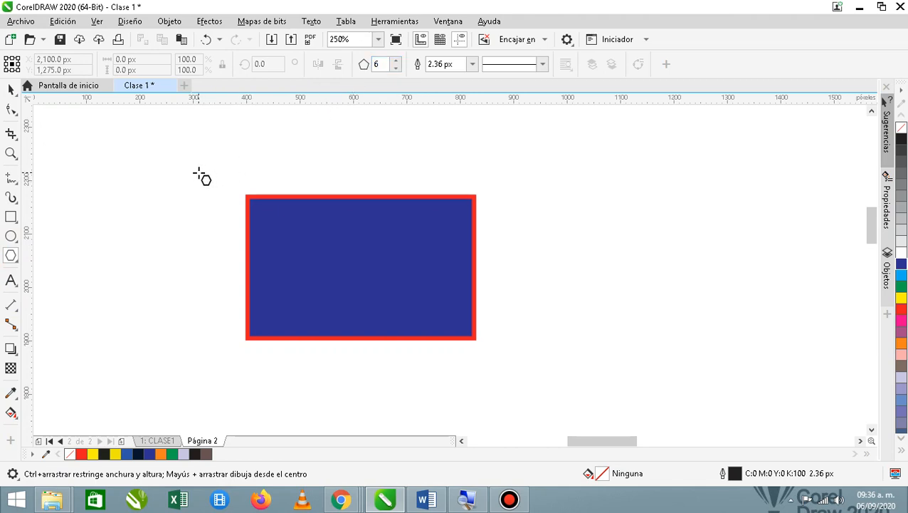
drag(198, 173, 251, 233)
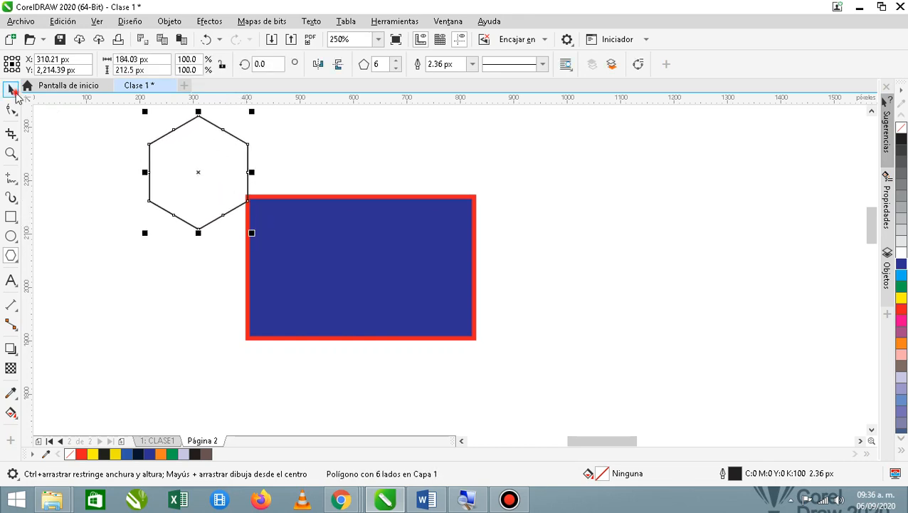
click(12, 89)
drag(172, 152, 236, 173)
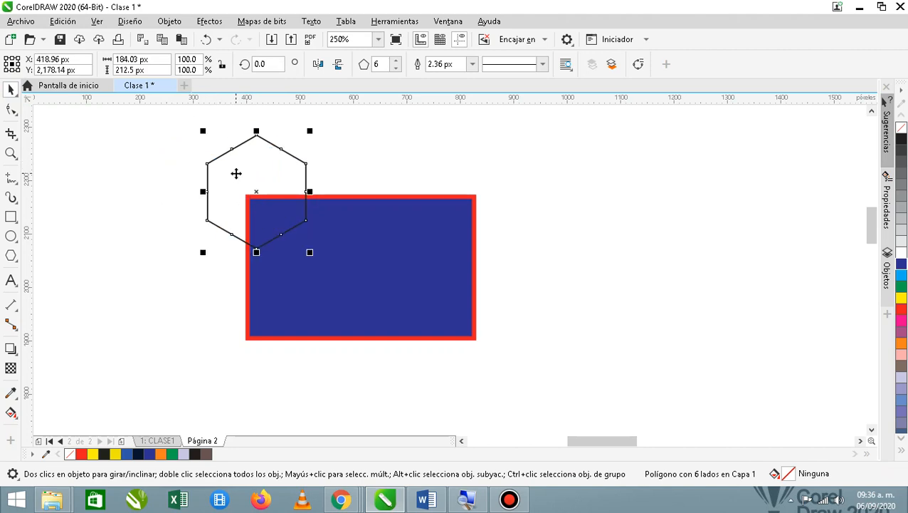
Check the polygon dimensions of Ejercicio 2 in Word and set the hexagon's size to 182 by 182 px
click(446, 498)
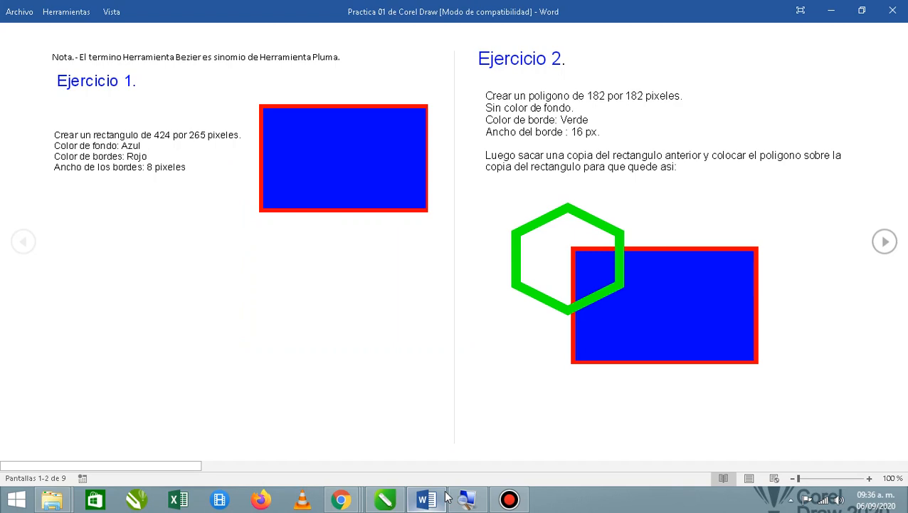
click(446, 498)
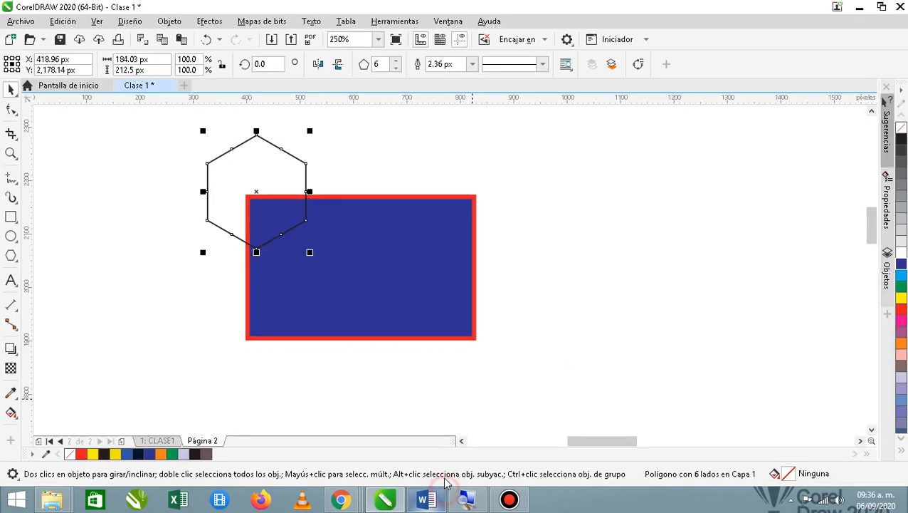
click(151, 59)
text(182)
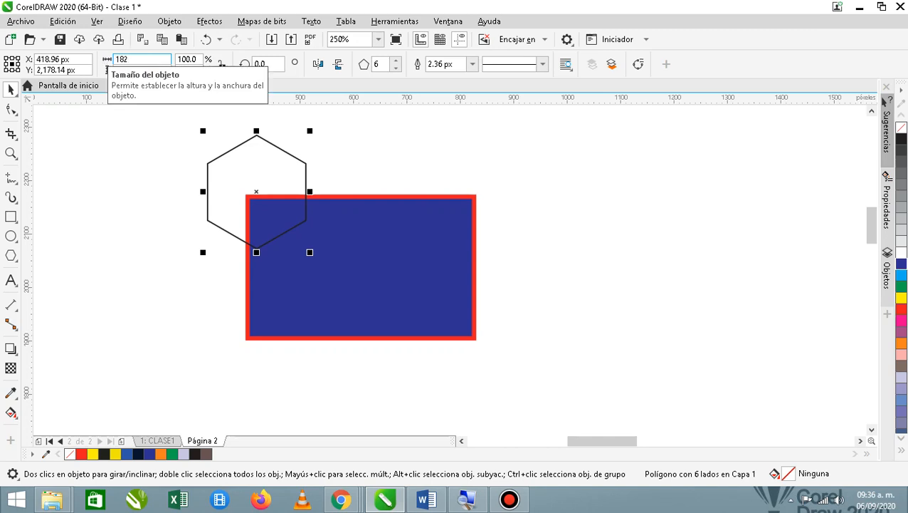
key(Tab)
text(182)
key(Return)
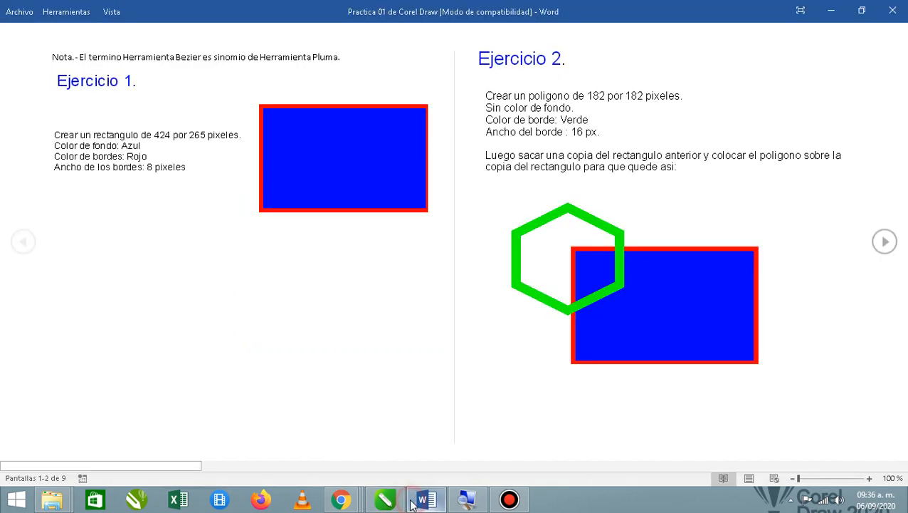
Check the border specifications of Ejercicio 2 in Word and set the hexagon's outline colour to green, C 60, M 0, Y 100, K 0
click(414, 502)
click(413, 503)
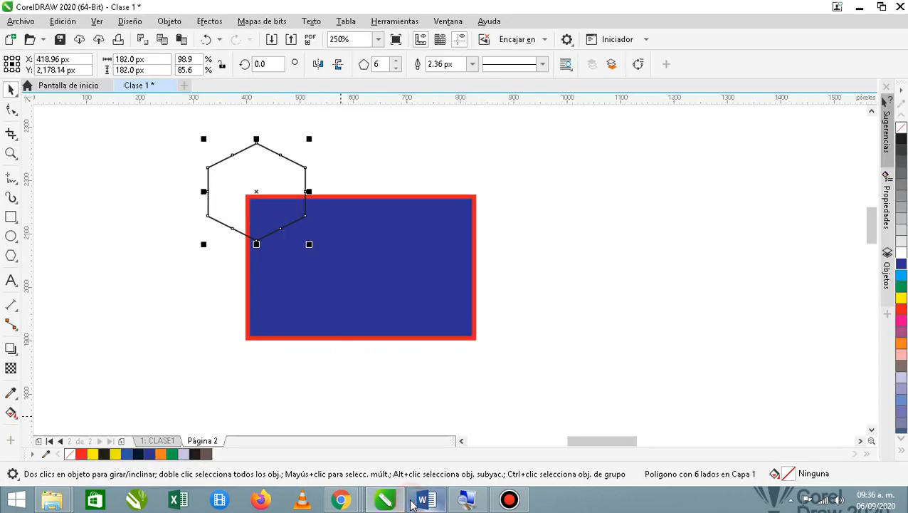
click(424, 498)
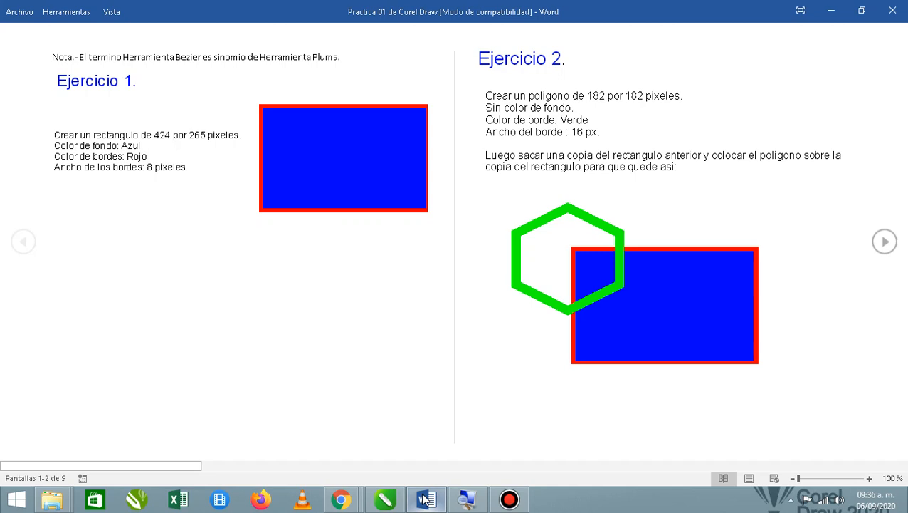
click(424, 498)
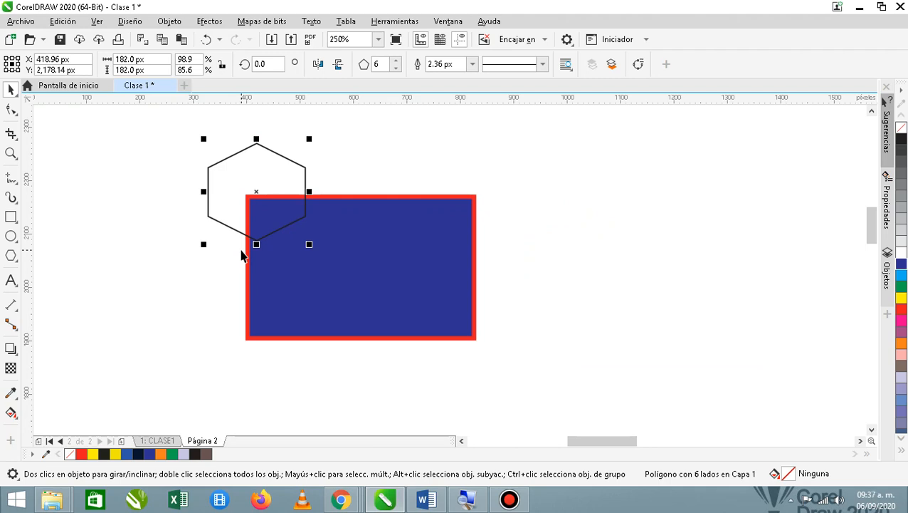
key(F12)
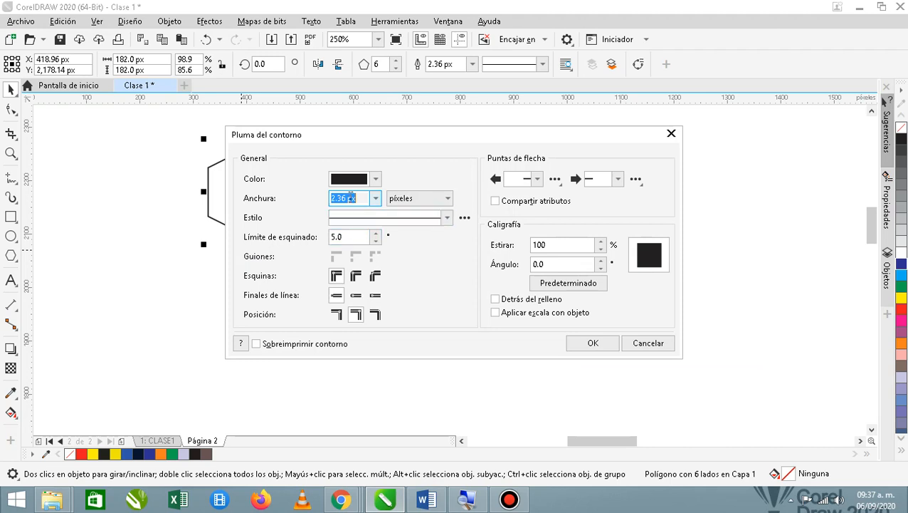
click(377, 183)
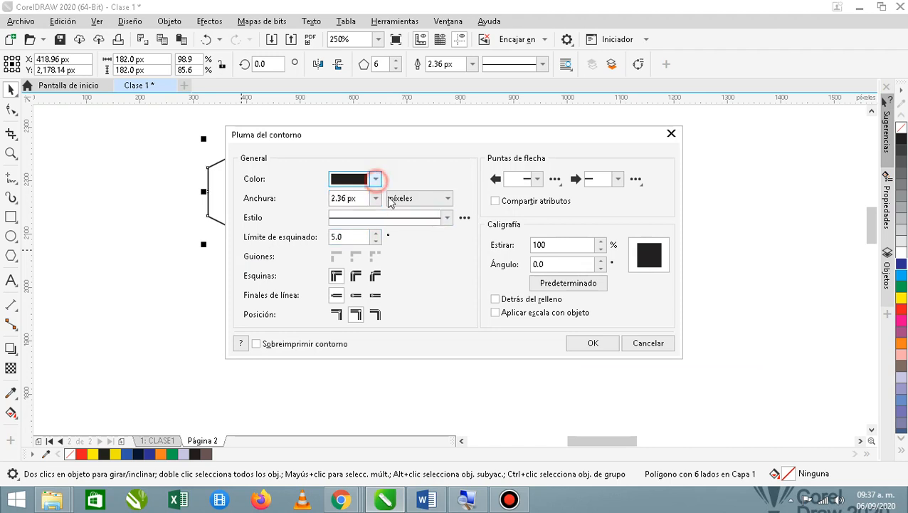
mouse_move(361, 337)
mouse_down()
mouse_move(371, 340)
mouse_move(363, 343)
mouse_up()
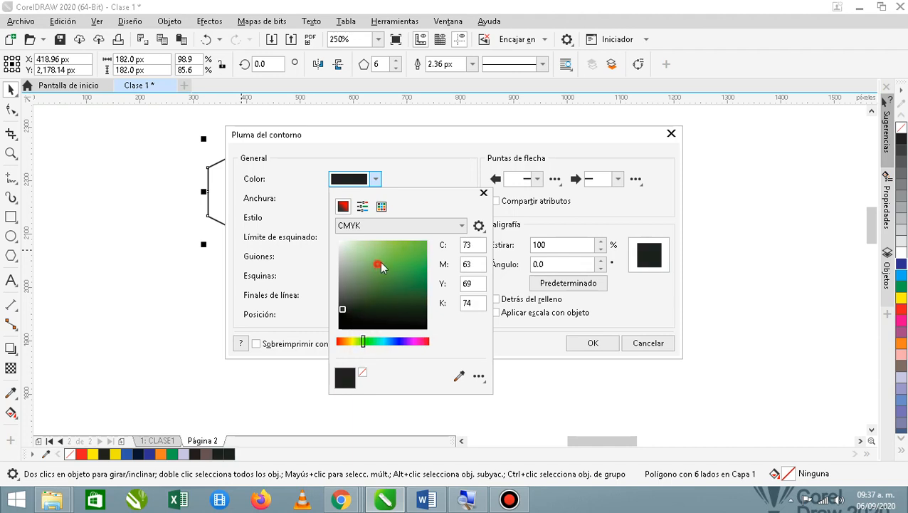
mouse_move(380, 262)
mouse_down()
mouse_move(420, 229)
mouse_move(440, 227)
mouse_up()
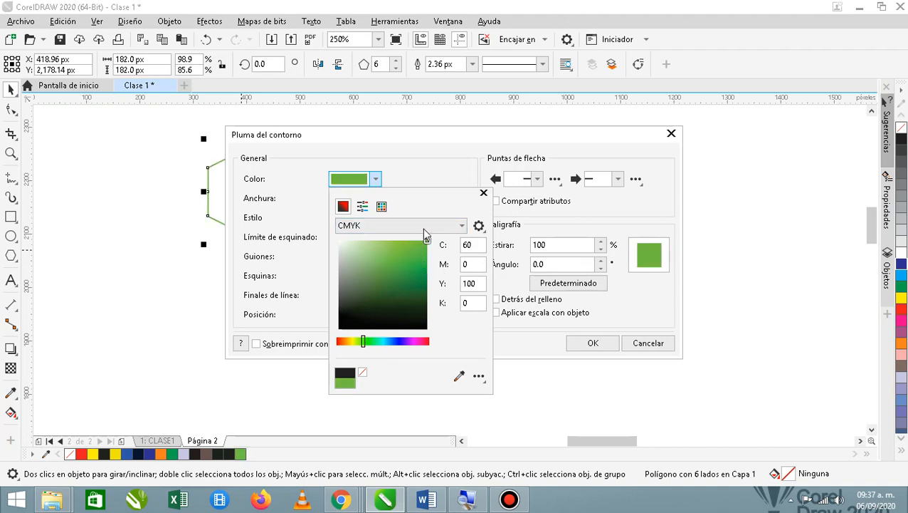
click(432, 179)
Set the hexagon's outline width to 16 px and apply the outline settings
click(375, 198)
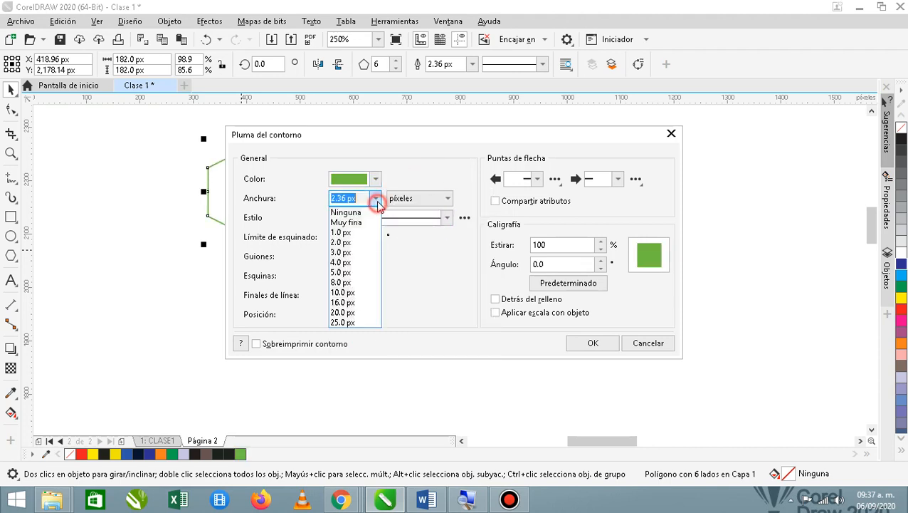
click(352, 302)
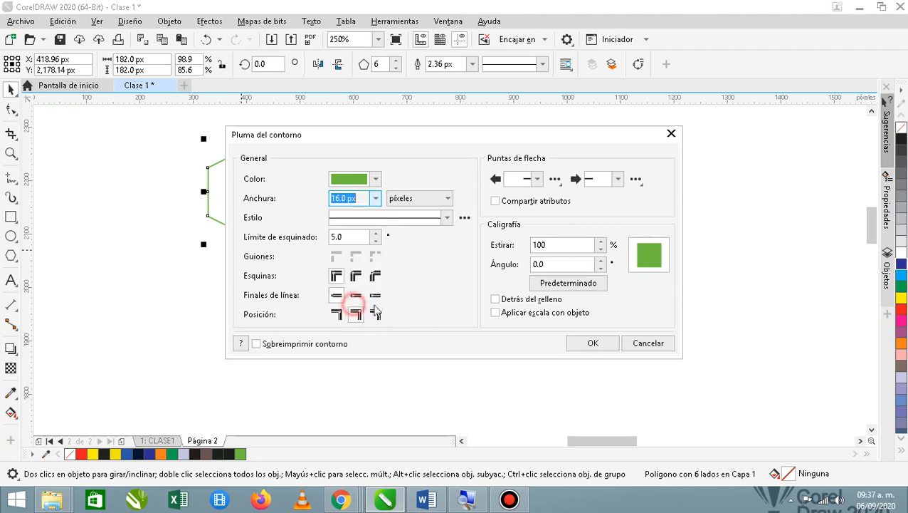
click(585, 344)
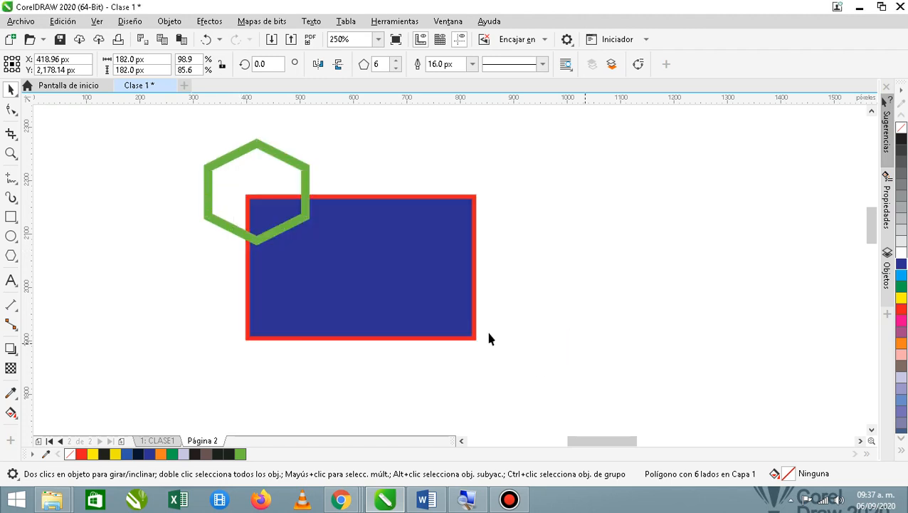
Move the hexagon about 18 px right and 19 px down over the rectangle's upper-left corner, and deselect it
drag(302, 184, 324, 199)
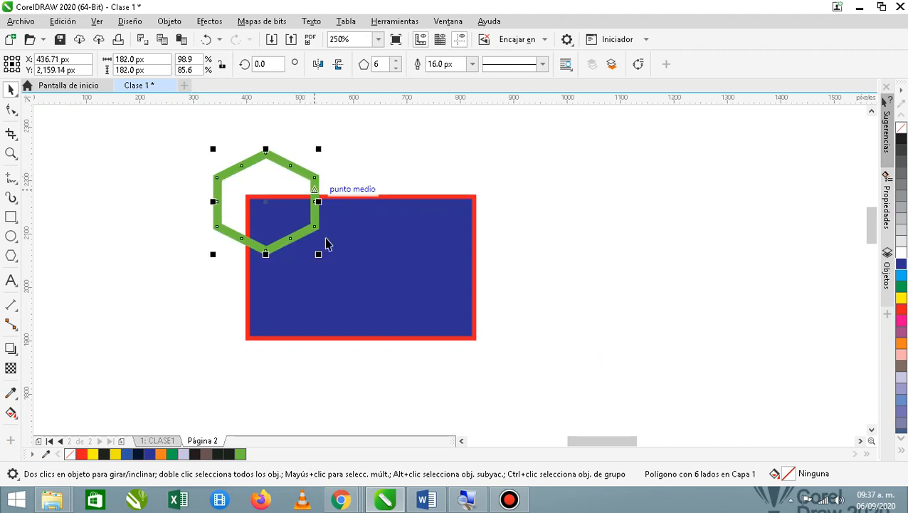
click(507, 265)
scroll(381, 282, down, 3)
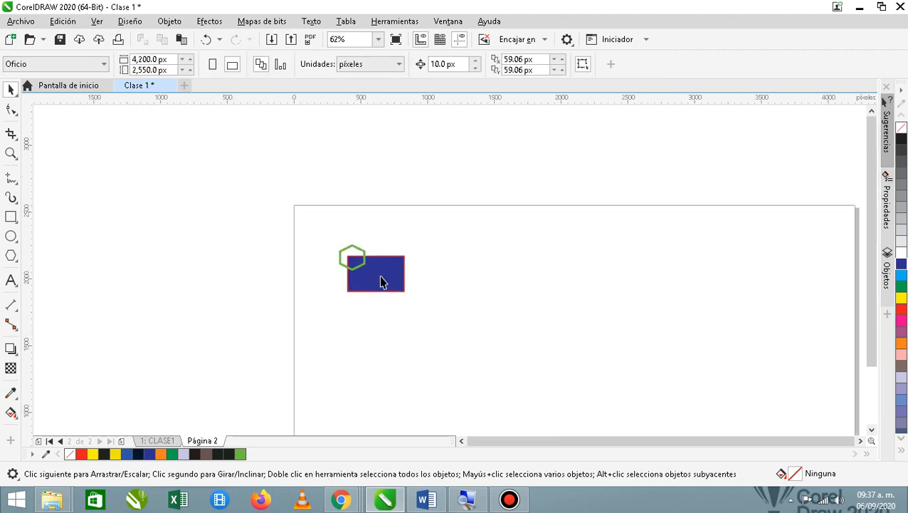
scroll(381, 282, up, 2)
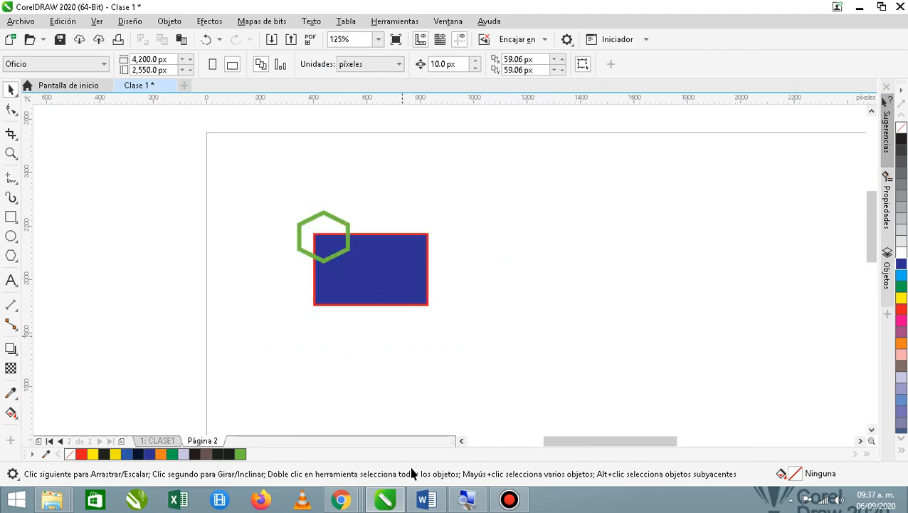
Read the Ejercicio 3 instructions in Word and draw a five-pointed star about 475 by 452 px beside the rectangle in CorelDRAW
click(425, 499)
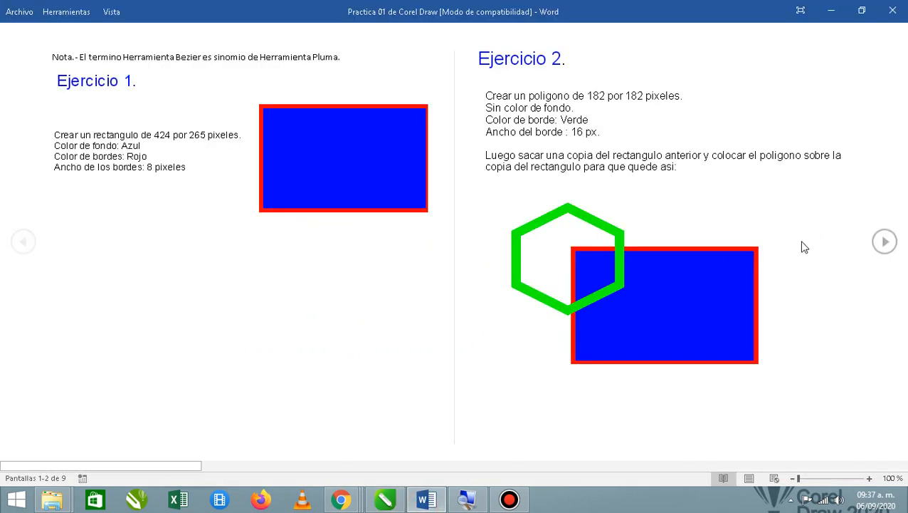
click(885, 242)
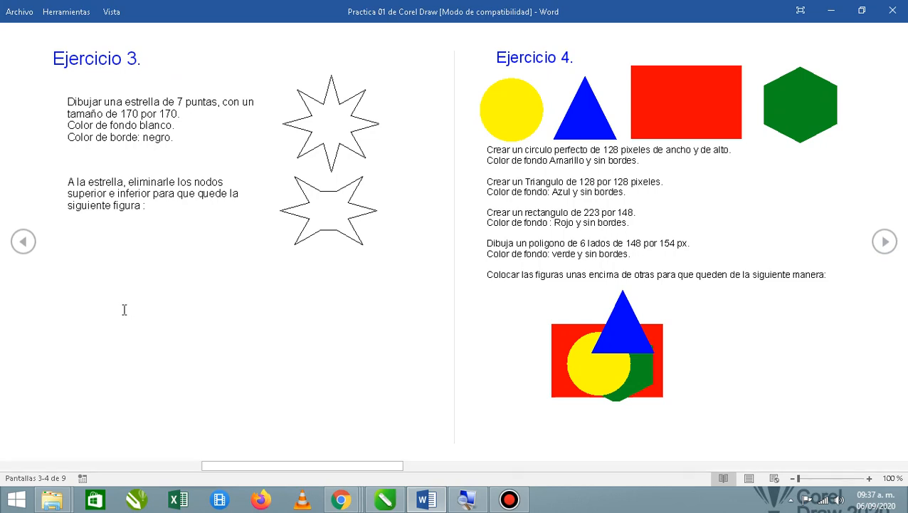
click(387, 500)
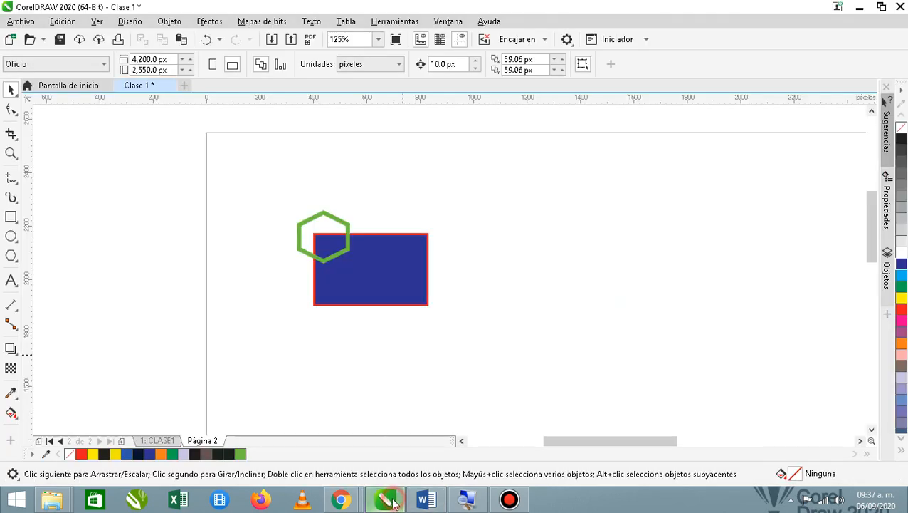
click(12, 263)
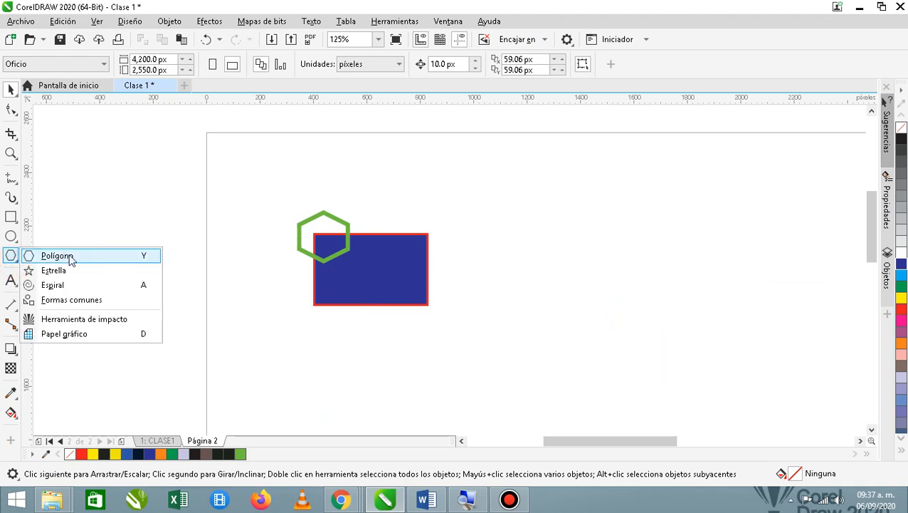
click(10, 256)
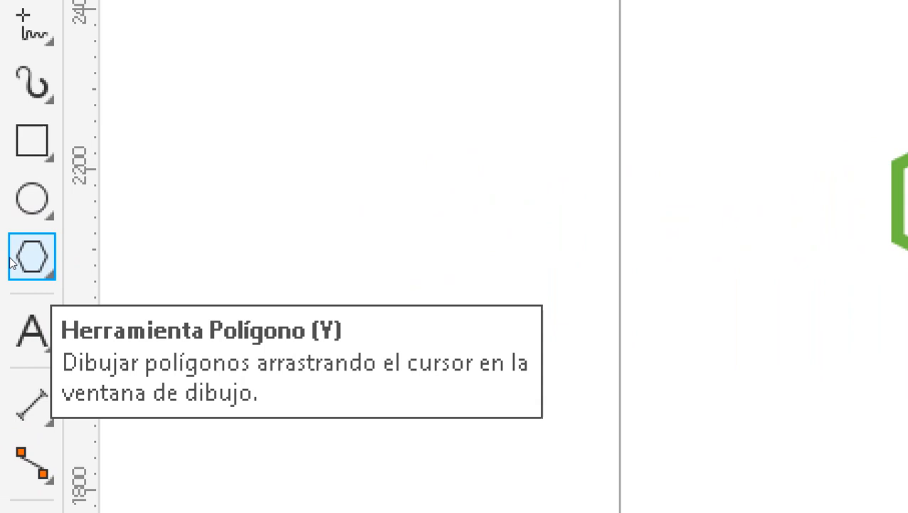
click(10, 264)
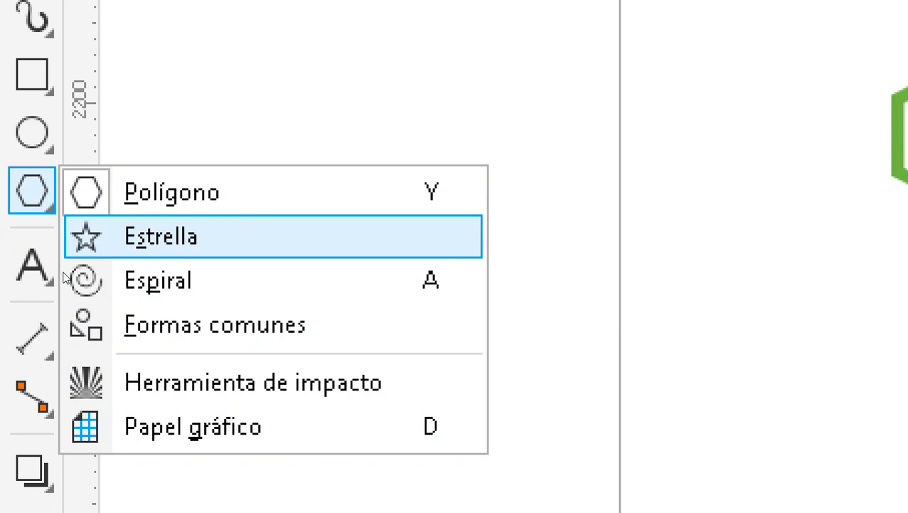
click(85, 242)
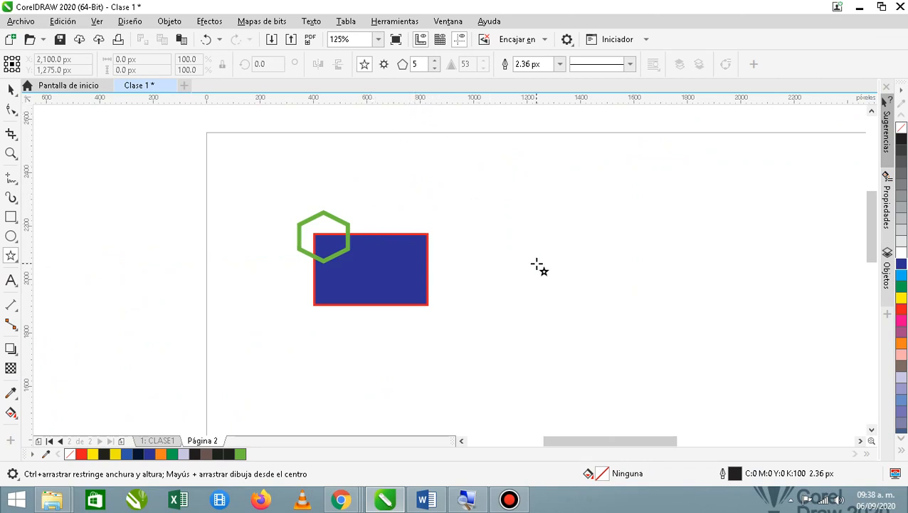
click(584, 284)
drag(612, 322, 633, 351)
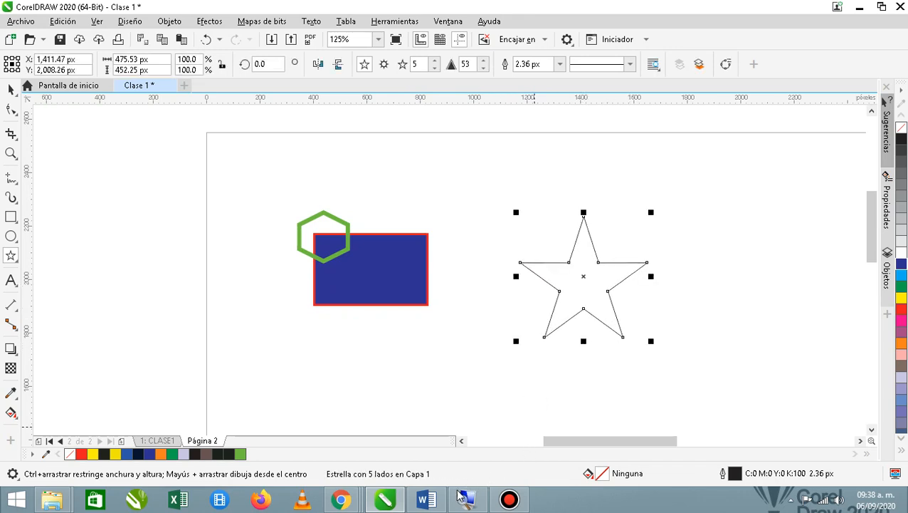
Check Ejercicio 3 in Word and set the star's number of points to 7
click(427, 500)
click(443, 501)
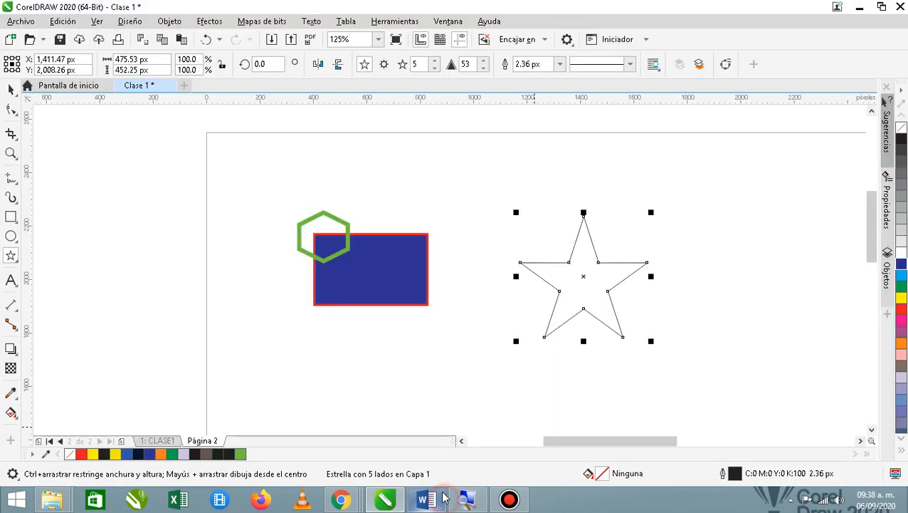
double_click(419, 63)
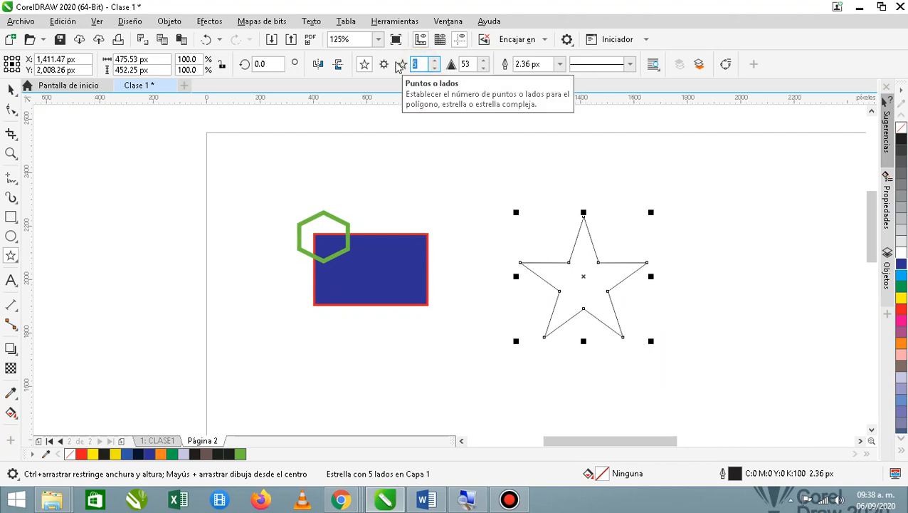
text(7)
key(Return)
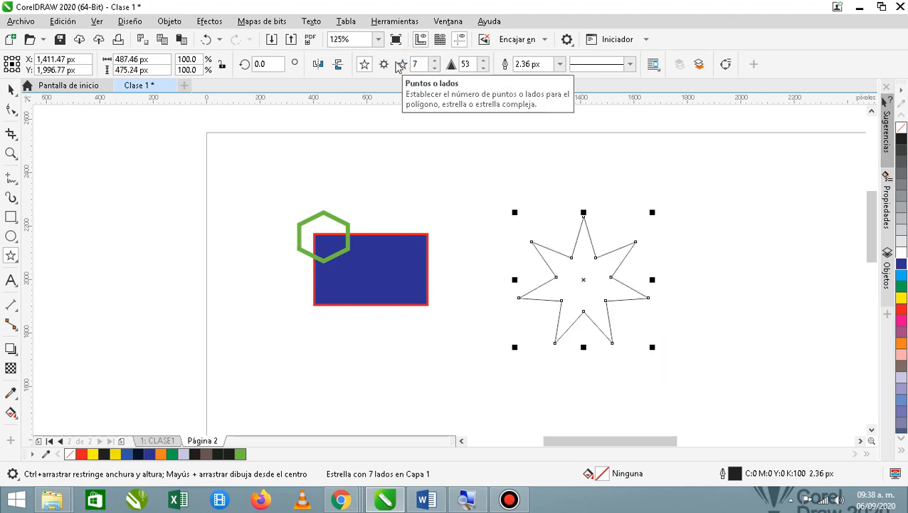
Select the seven-pointed star and compare it with the Ejercicio 3 figures in the Word practice sheet
click(10, 90)
click(681, 272)
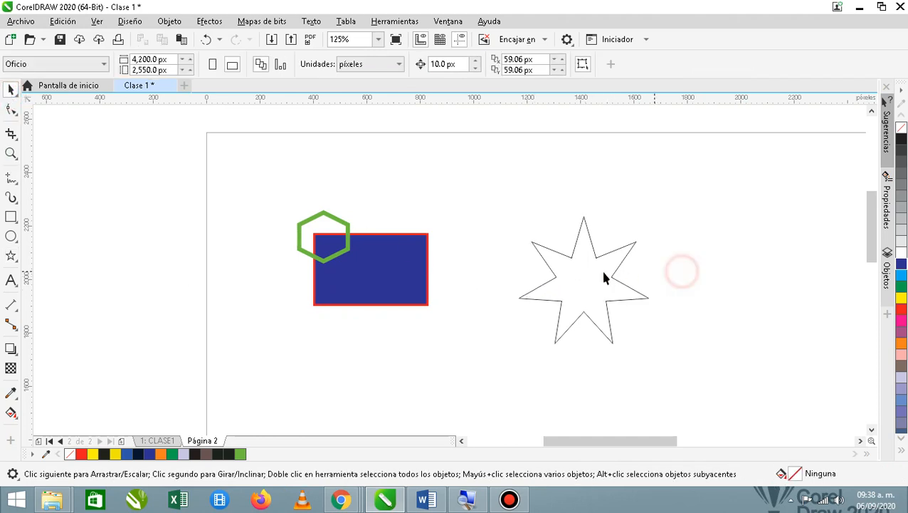
click(604, 272)
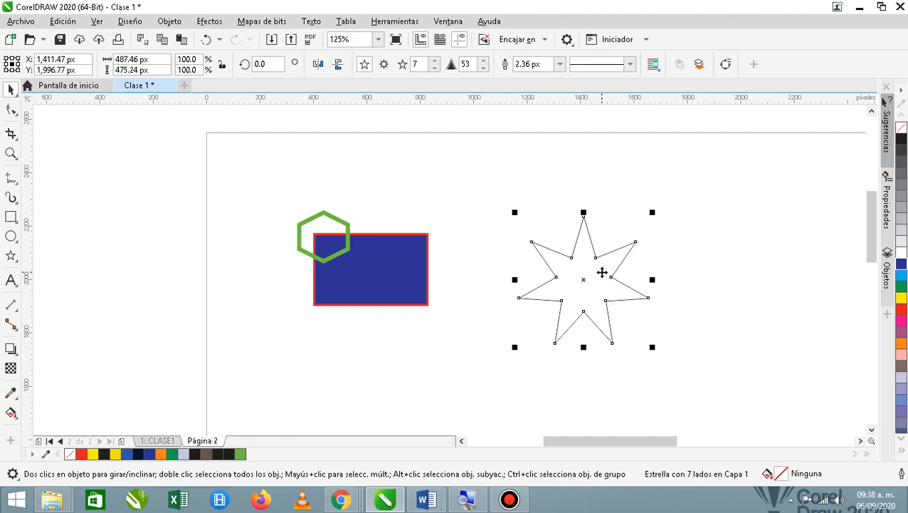
click(428, 501)
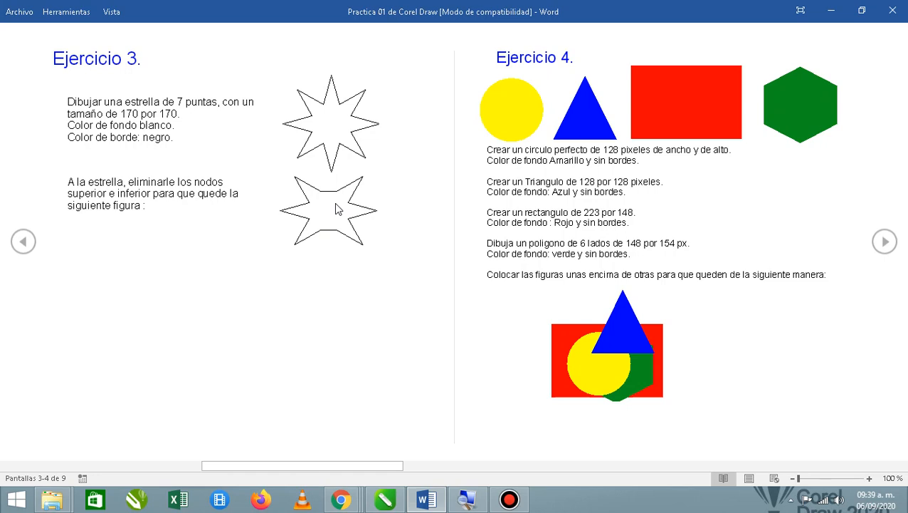
click(396, 503)
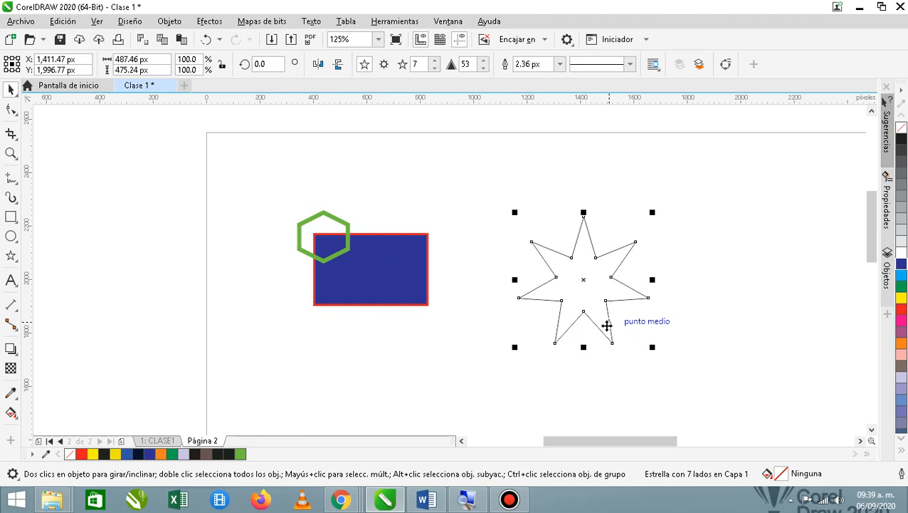
click(509, 500)
click(718, 80)
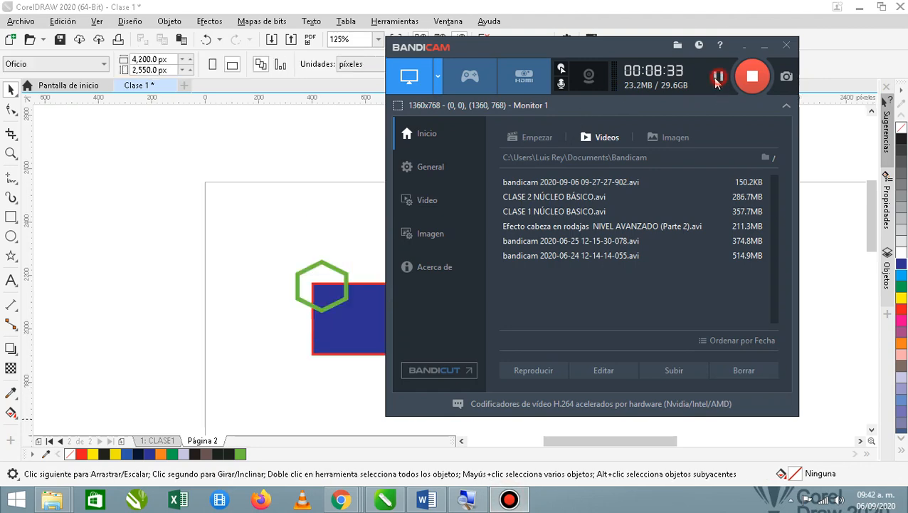
click(682, 6)
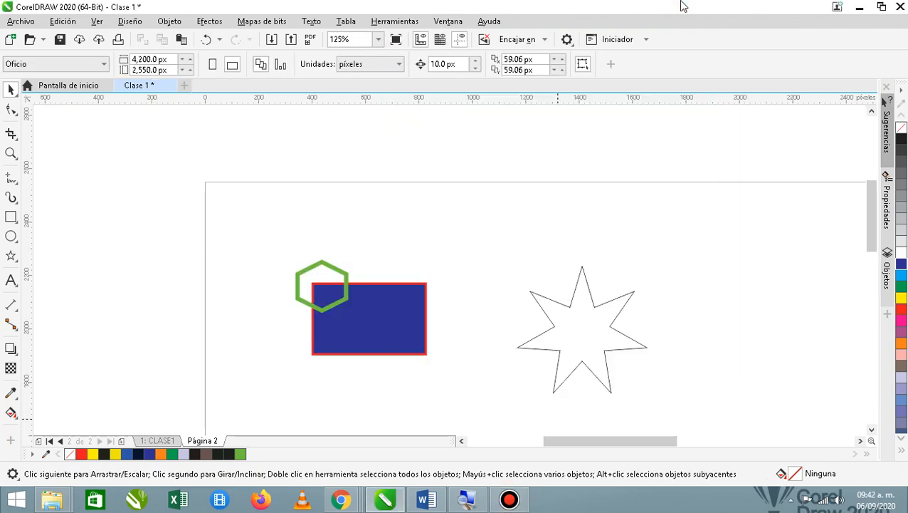
Move the star about 140 px up and 17 px right on the page, and examine the node at its upper-right point
drag(588, 322, 593, 282)
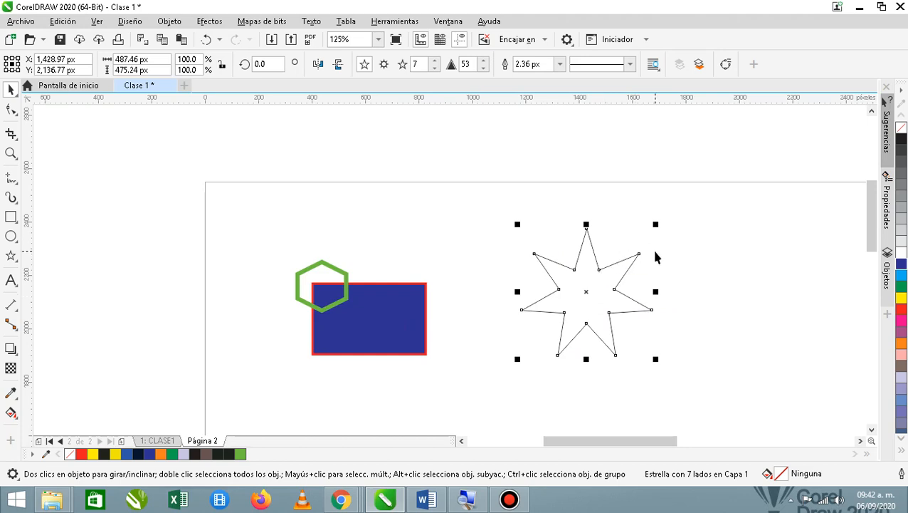
scroll(630, 257, up, 2)
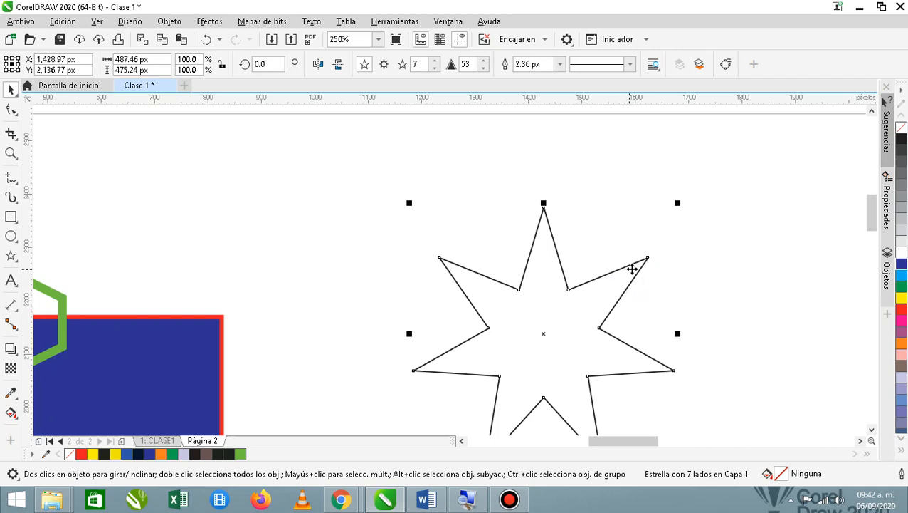
scroll(634, 264, up, 4)
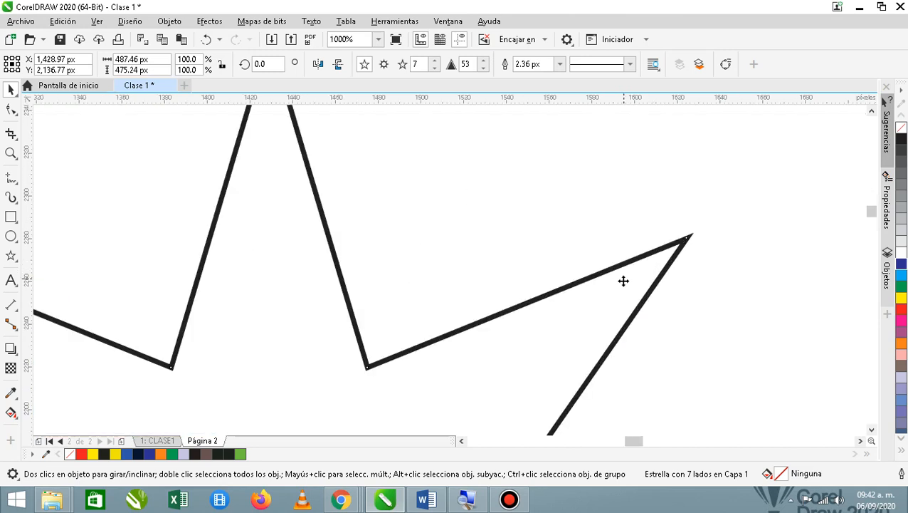
scroll(623, 281, down, 2)
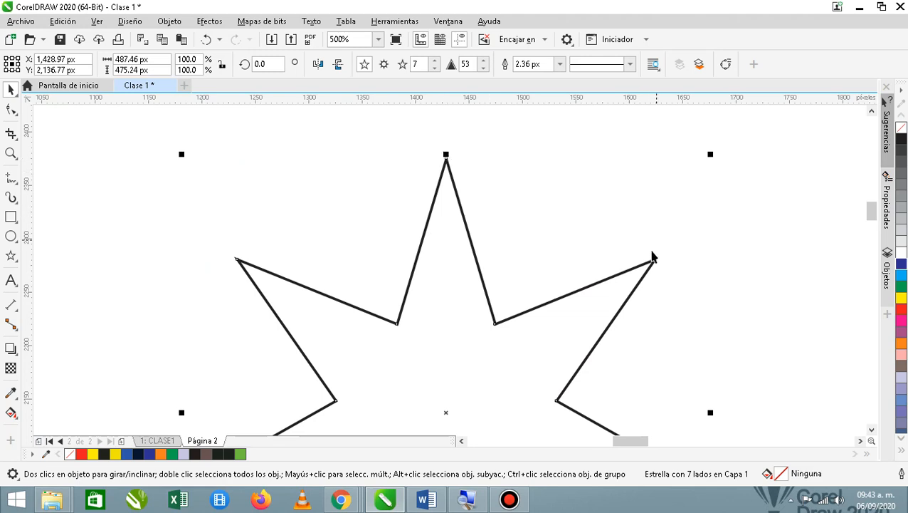
scroll(655, 262, up, 3)
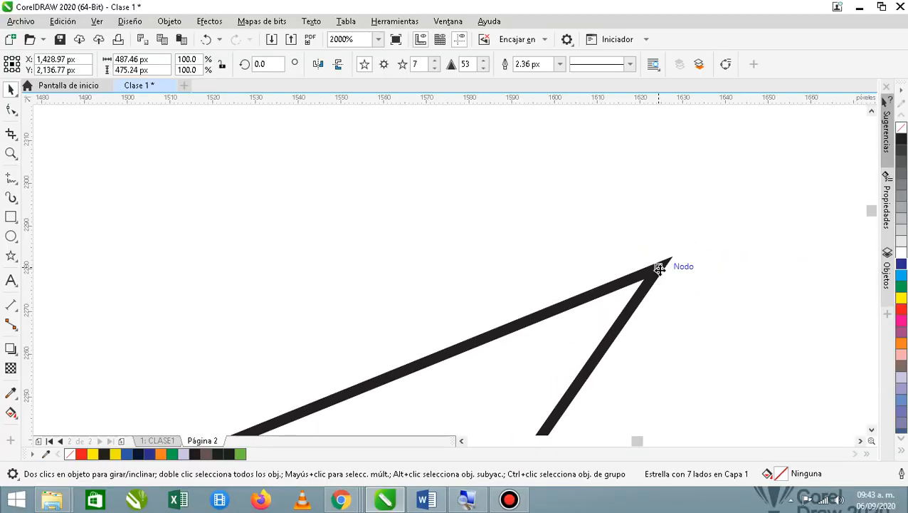
Examine the star's nodes in CorelDRAW and compare its shape with the Ejercicio 3 figures in the Word practice sheet
scroll(606, 288, down, 5)
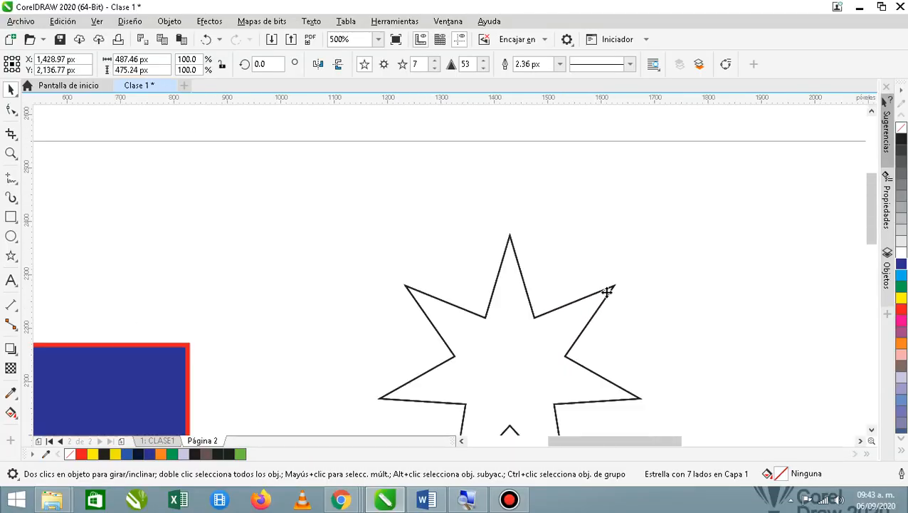
scroll(585, 311, up, 3)
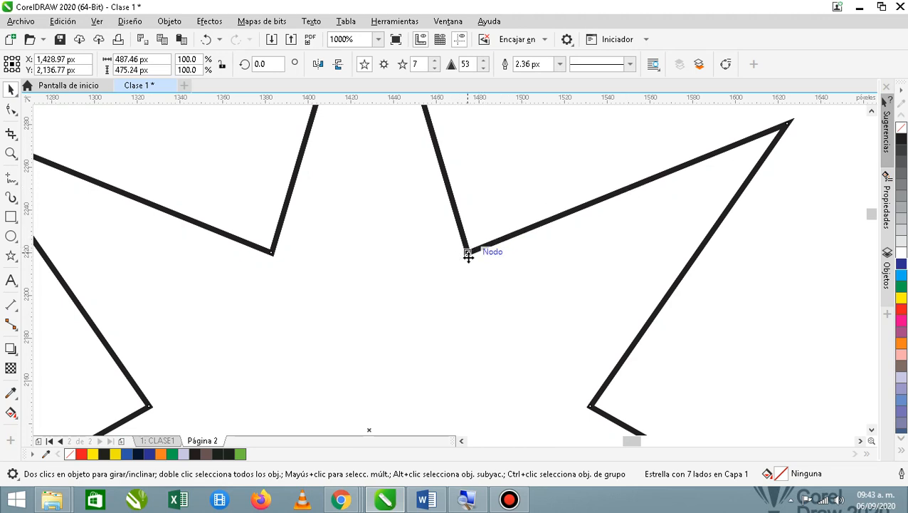
scroll(399, 268, down, 4)
scroll(399, 268, down, 2)
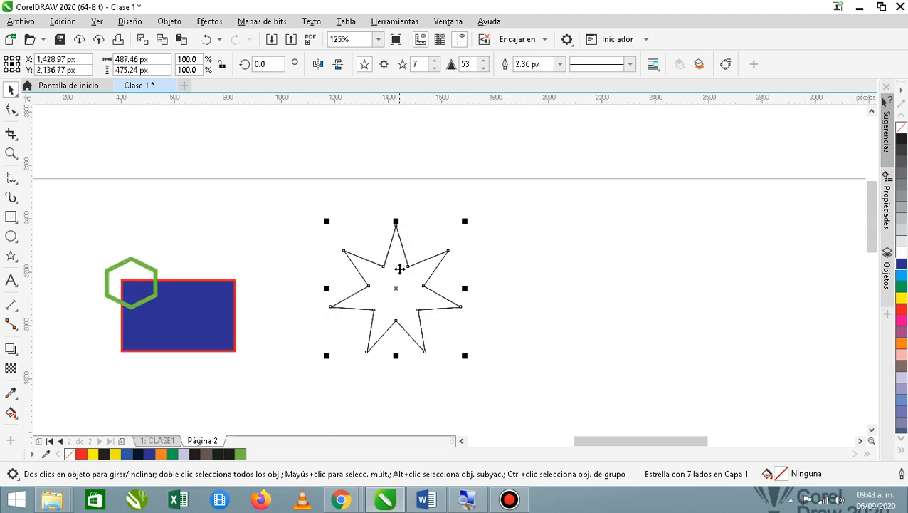
click(438, 503)
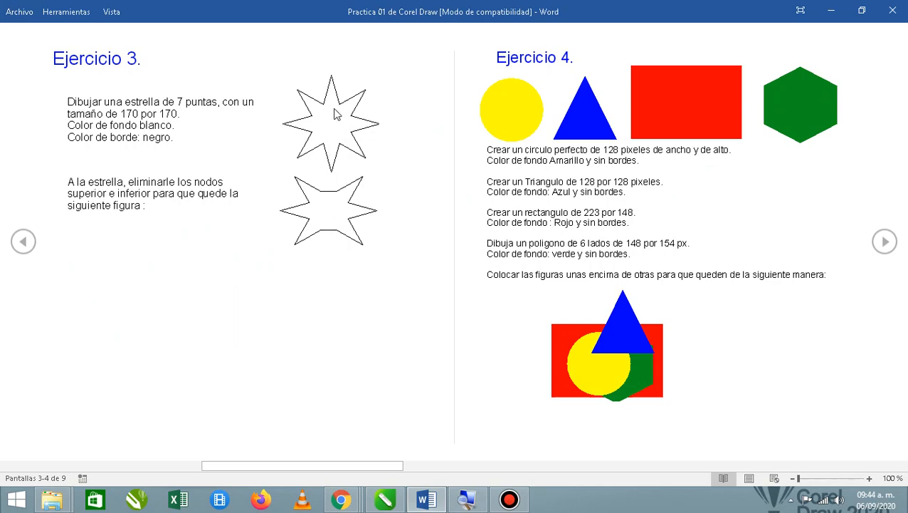
click(831, 10)
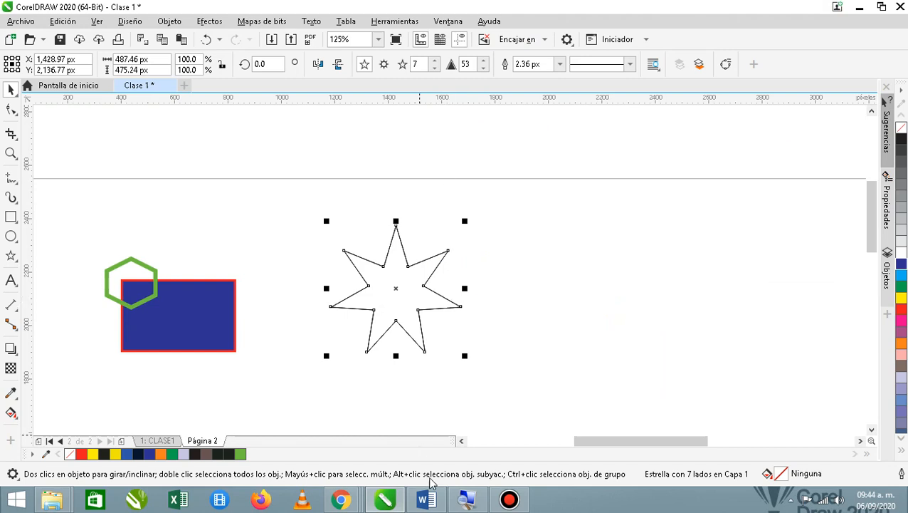
click(428, 501)
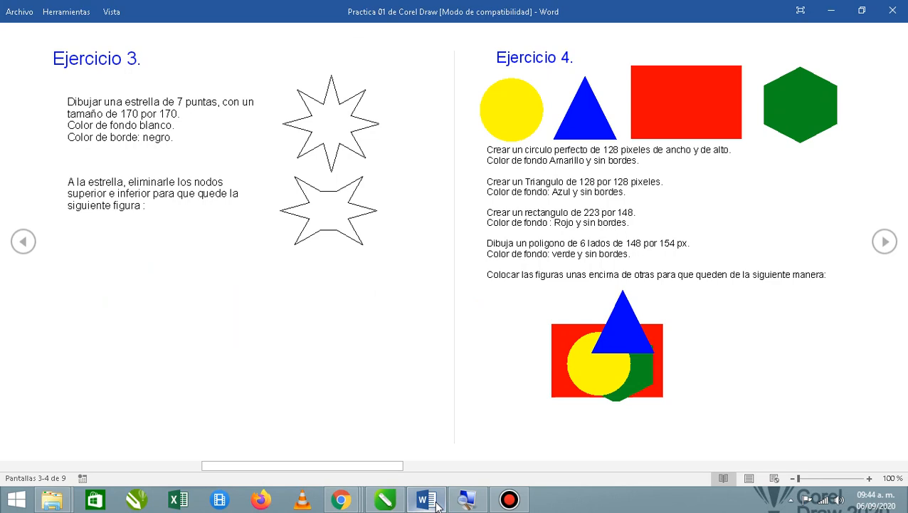
click(438, 502)
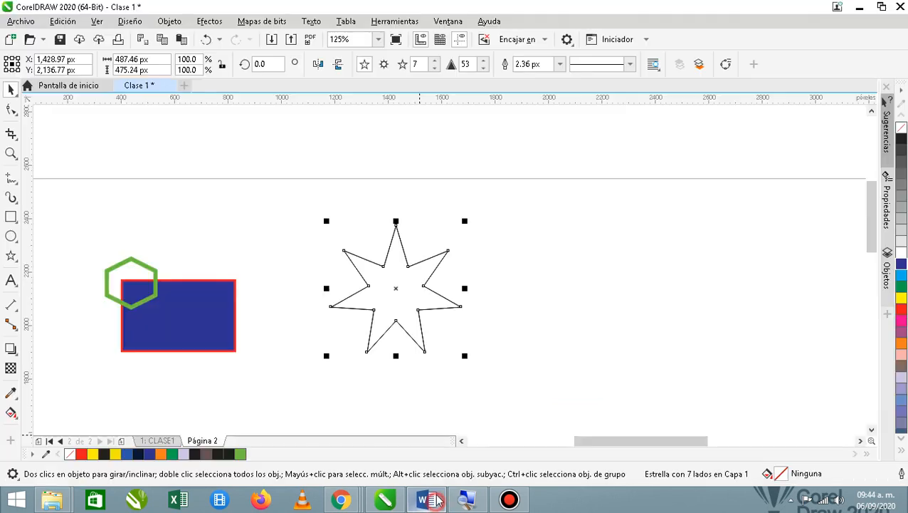
Try to change the star's number of points to 8
click(403, 65)
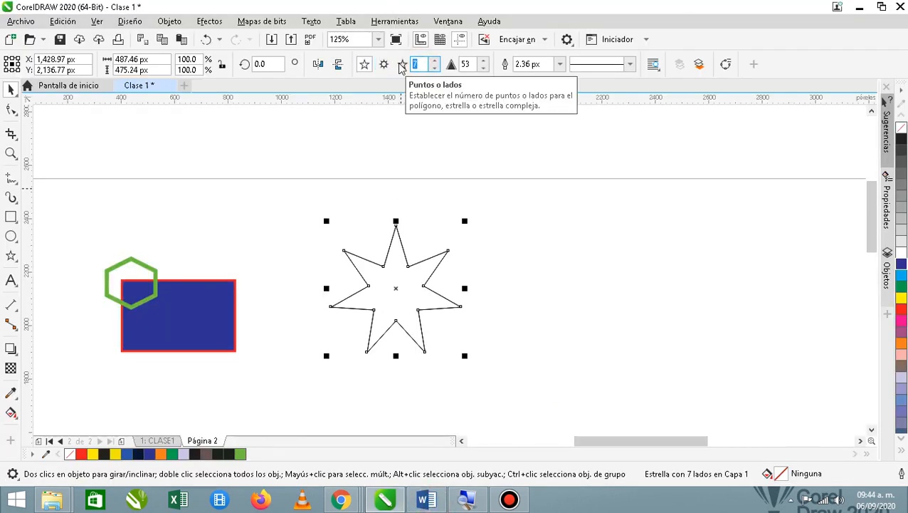
text(8)
key(Return)
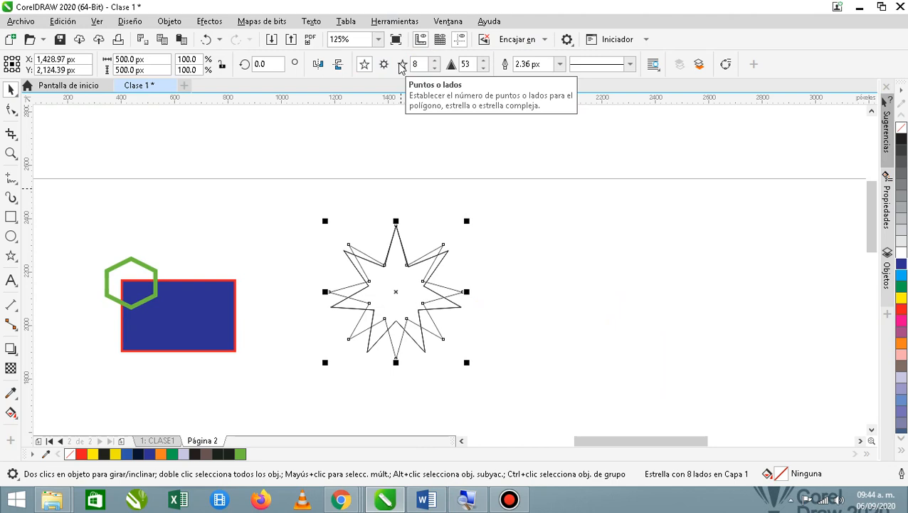
click(398, 331)
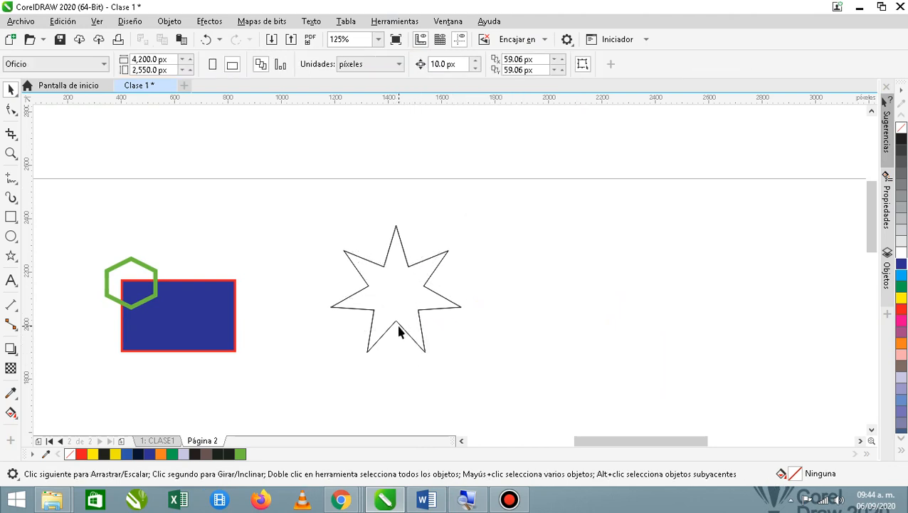
click(407, 312)
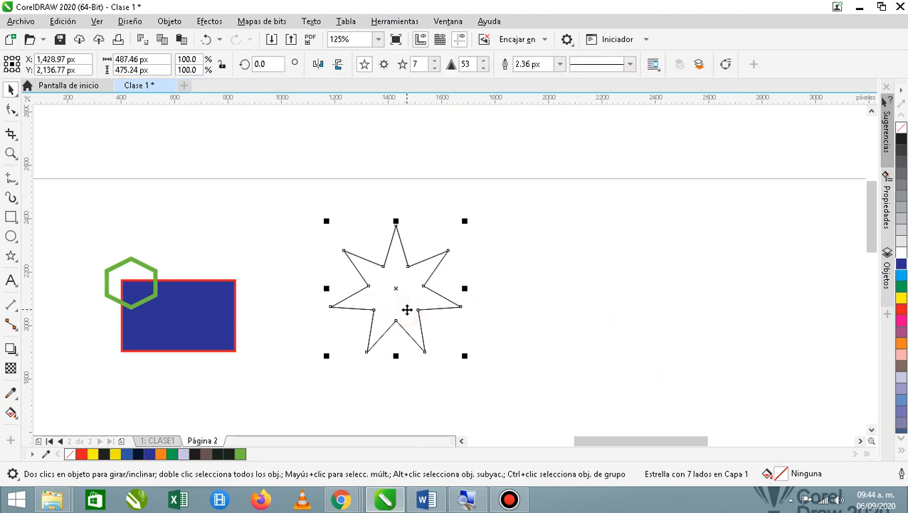
Reselect the star, delete it and undo the deletion
key(Escape)
click(406, 309)
key(Escape)
click(407, 310)
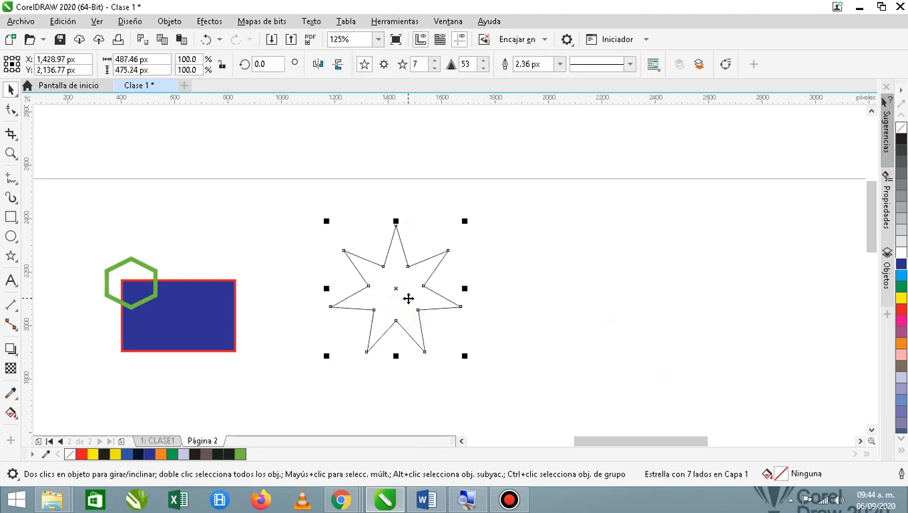
key(Delete)
key(ctrl+z)
Set the star's number of points to 8
double_click(419, 65)
text(8)
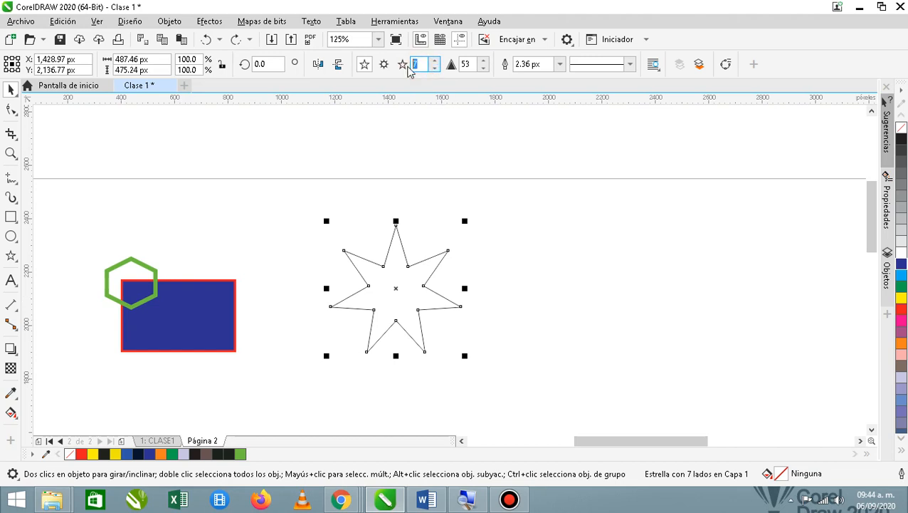
key(Return)
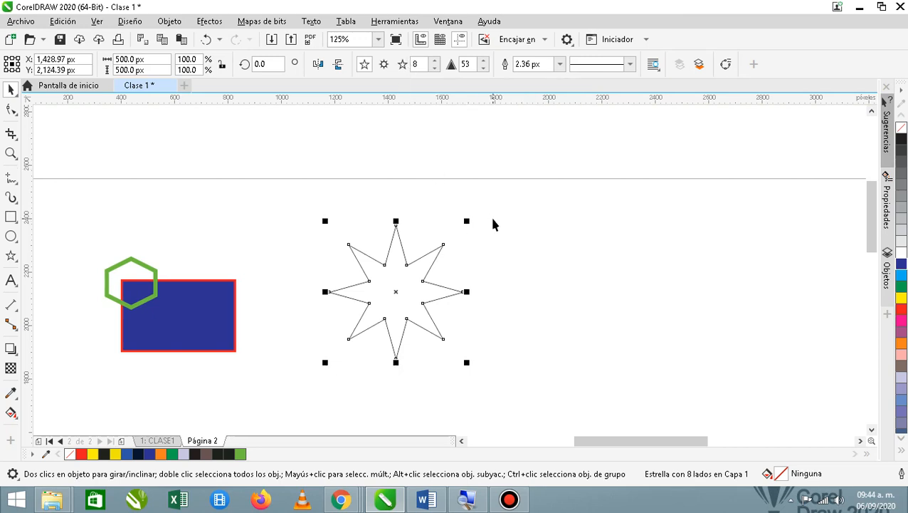
Convert the eight-pointed star to curves and move it about 183 px right and 23 px down
click(510, 247)
click(400, 274)
scroll(392, 290, up, 1)
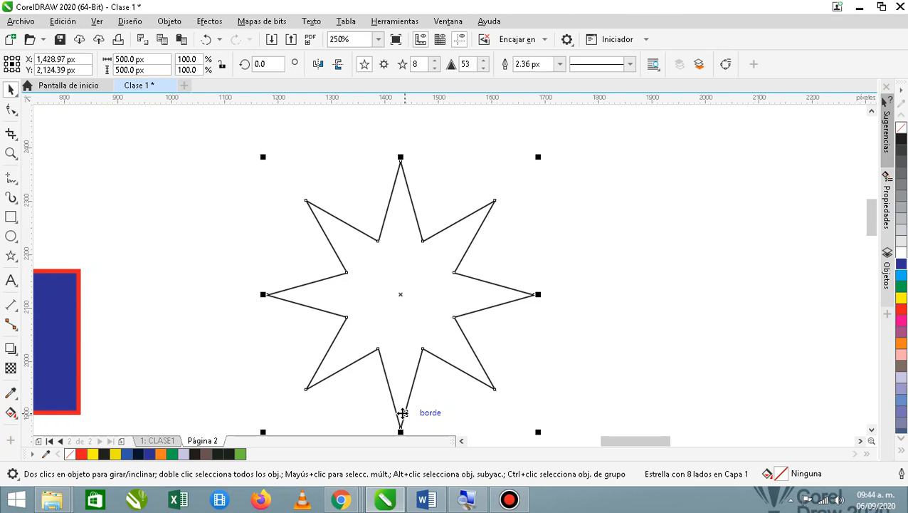
scroll(401, 412, down, 3)
scroll(399, 395, up, 2)
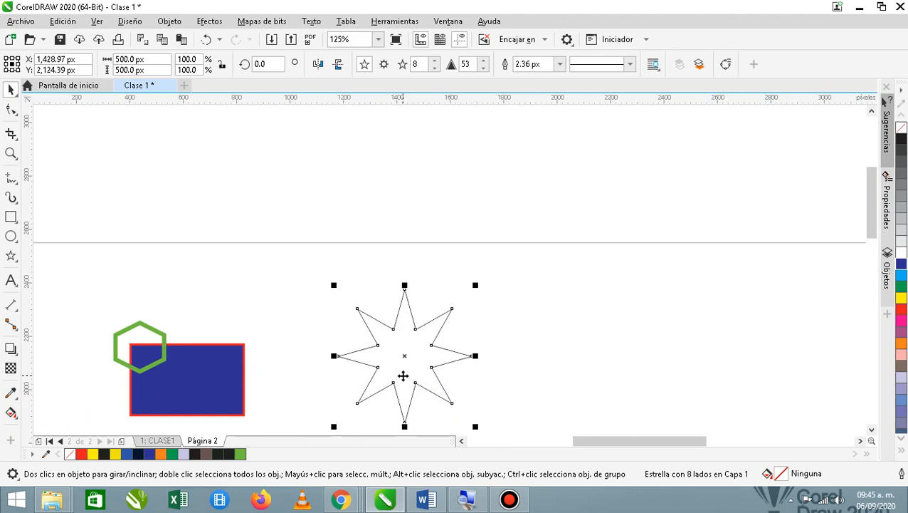
right_click(403, 377)
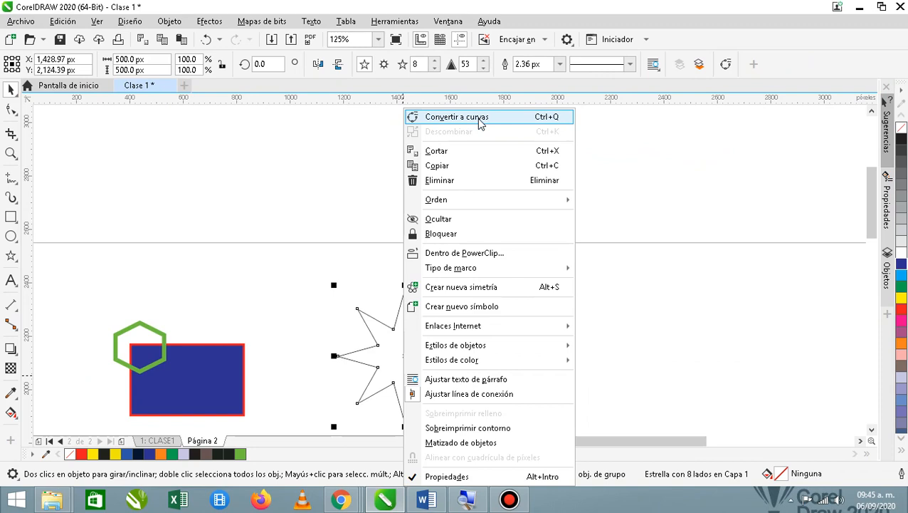
click(478, 121)
click(574, 342)
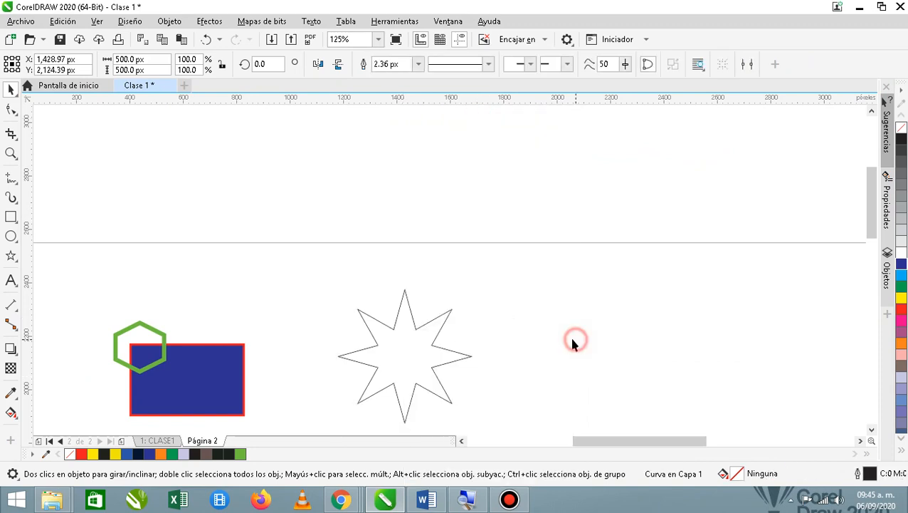
drag(425, 360, 462, 367)
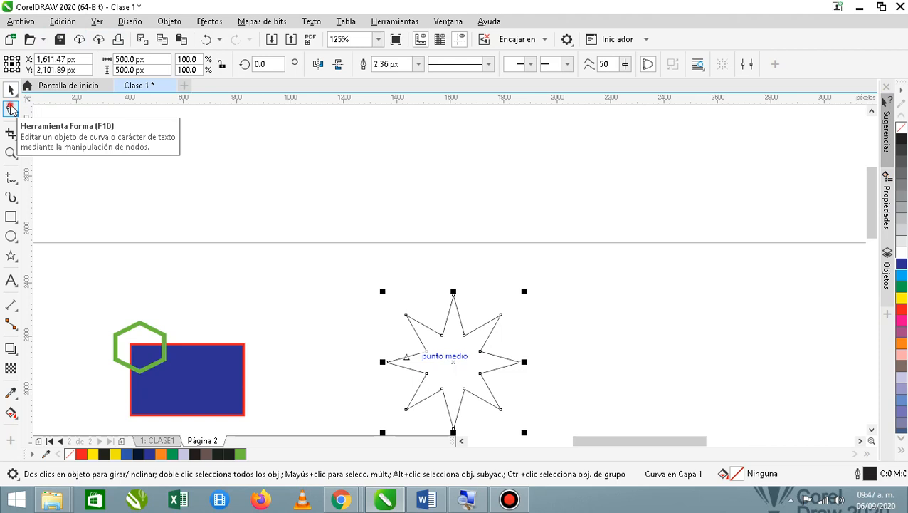
Delete the nodes at the star's bottom and top tips with the Shape tool, and deselect the figure
click(10, 108)
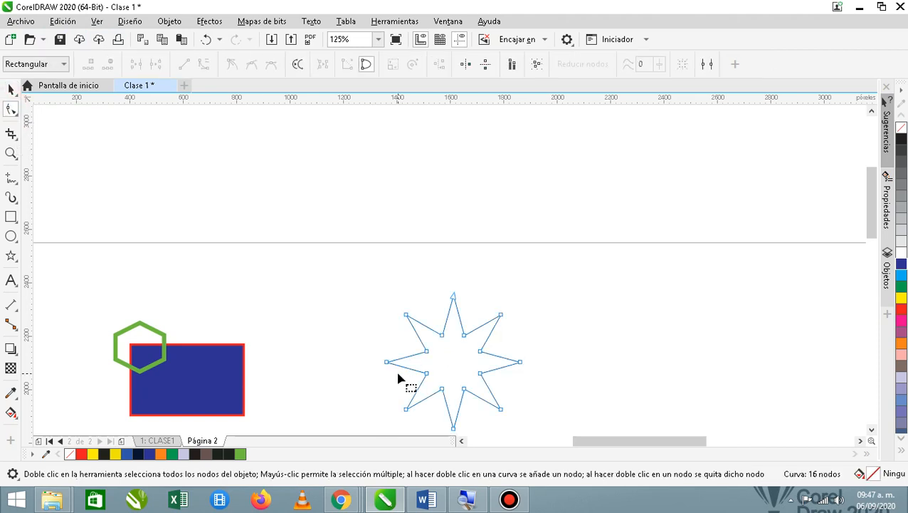
scroll(409, 375, down, 1)
scroll(410, 376, up, 1)
scroll(412, 376, down, 1)
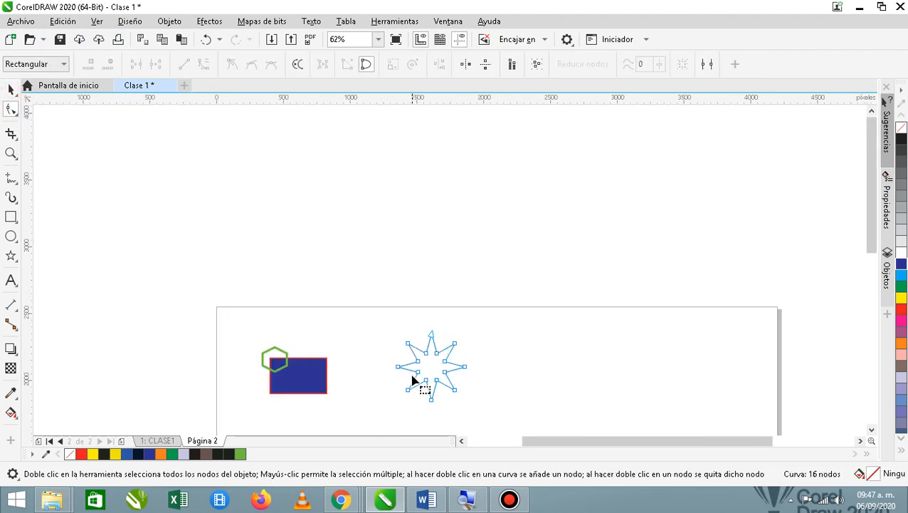
scroll(415, 395, up, 1)
scroll(416, 396, up, 2)
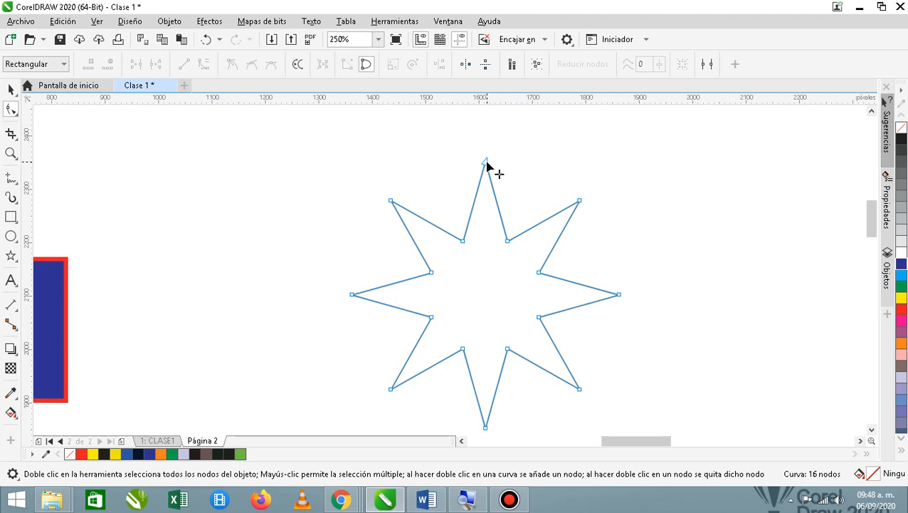
double_click(486, 428)
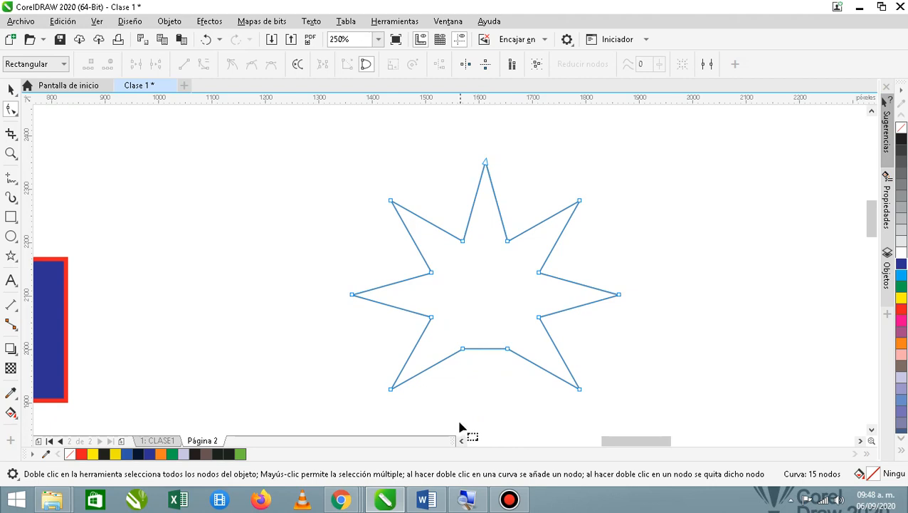
click(484, 162)
key(Delete)
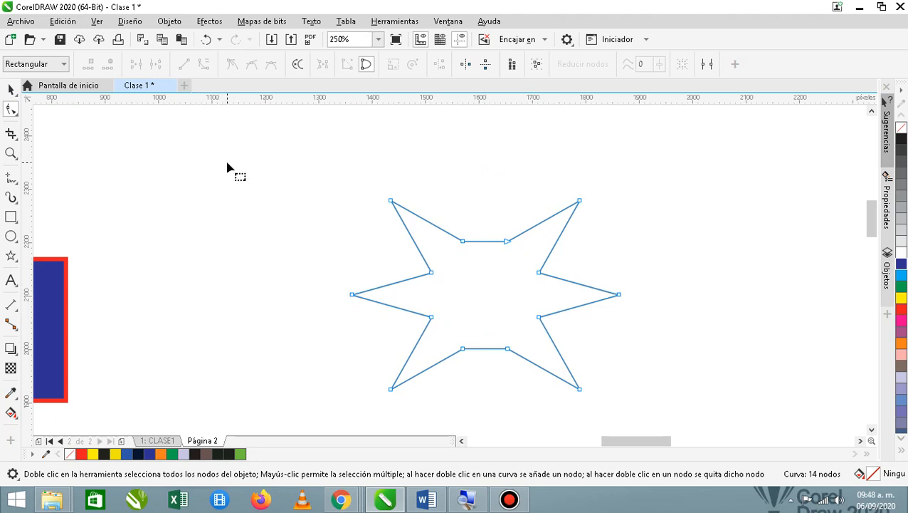
click(13, 90)
click(306, 211)
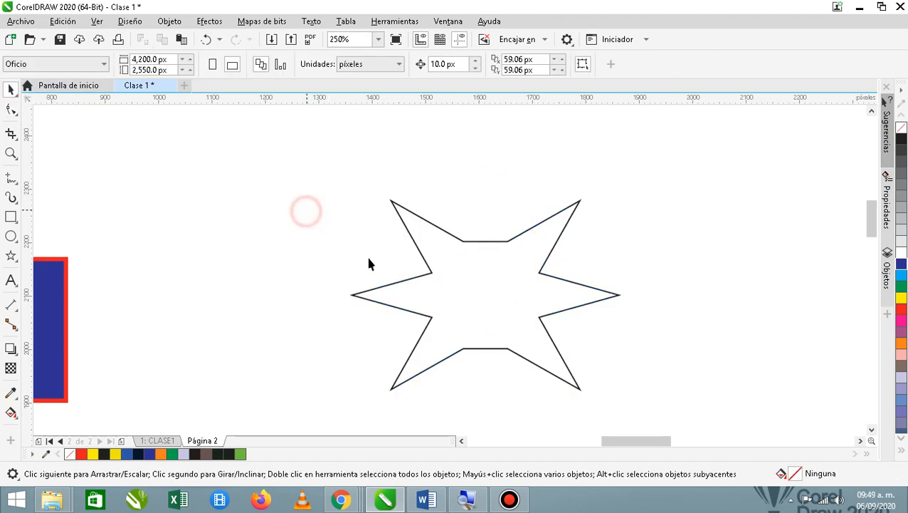
Move the edited star about 353 px left and 53 px down, closer to the blue rectangle
scroll(436, 269, down, 3)
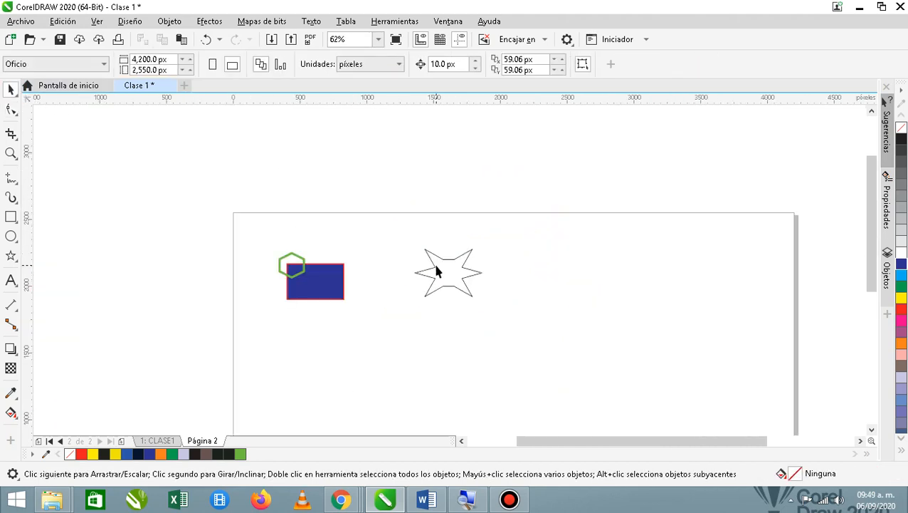
scroll(436, 269, up, 3)
scroll(443, 271, down, 2)
drag(448, 277, 361, 294)
click(494, 308)
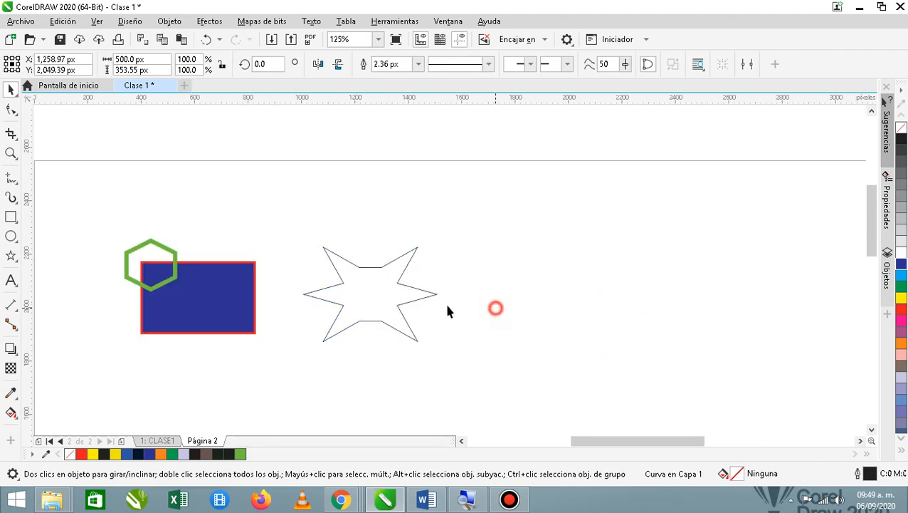
Draw two small circles side by side inside the upper part of the star, the right one about 30 px across
click(395, 296)
scroll(349, 306, up, 2)
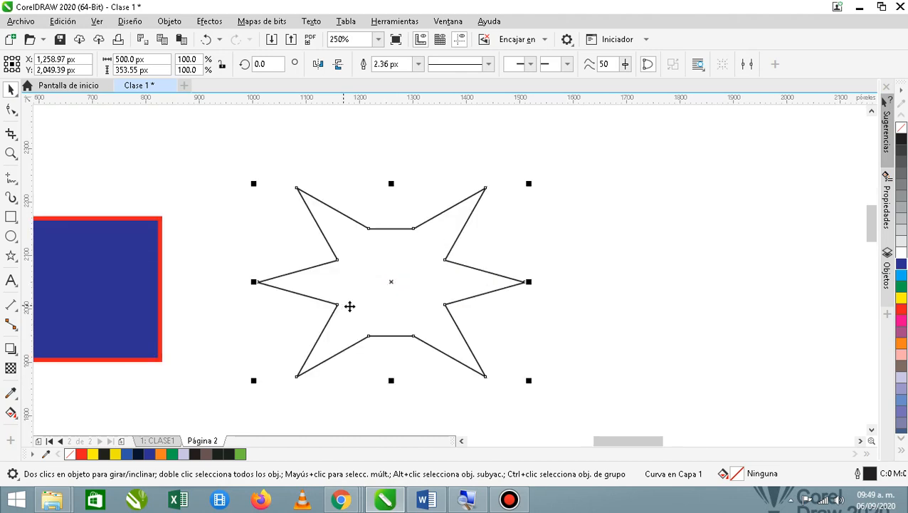
click(10, 236)
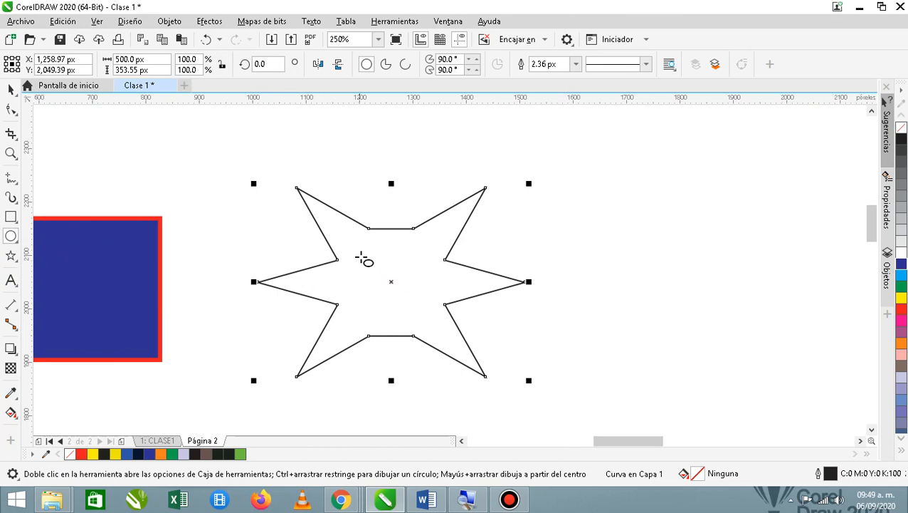
drag(362, 258, 413, 266)
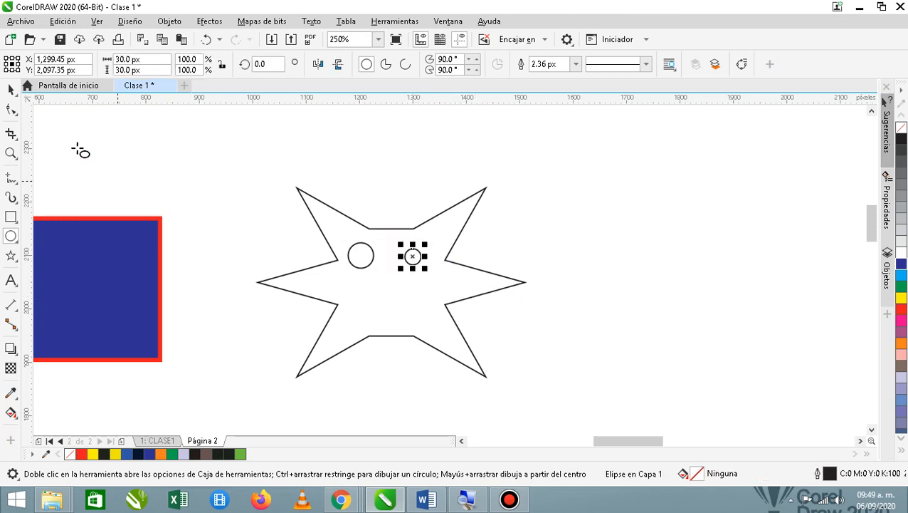
click(11, 89)
click(564, 256)
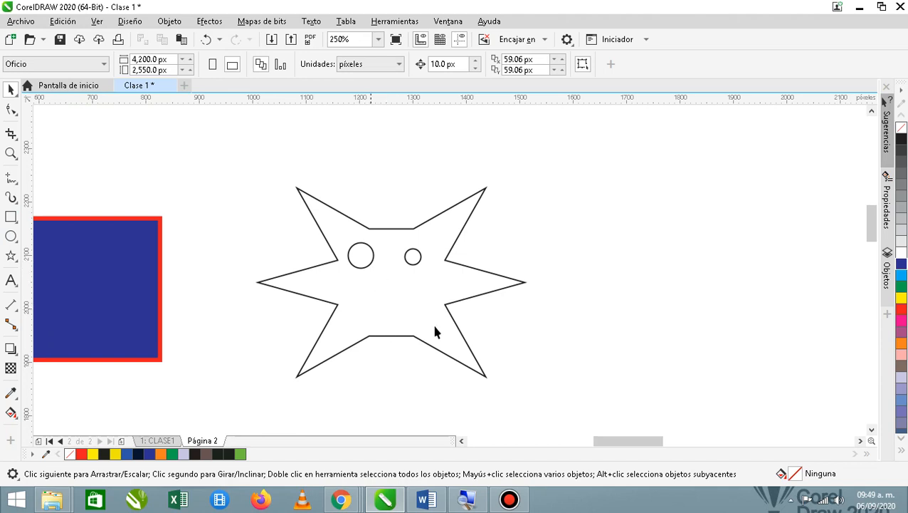
click(10, 237)
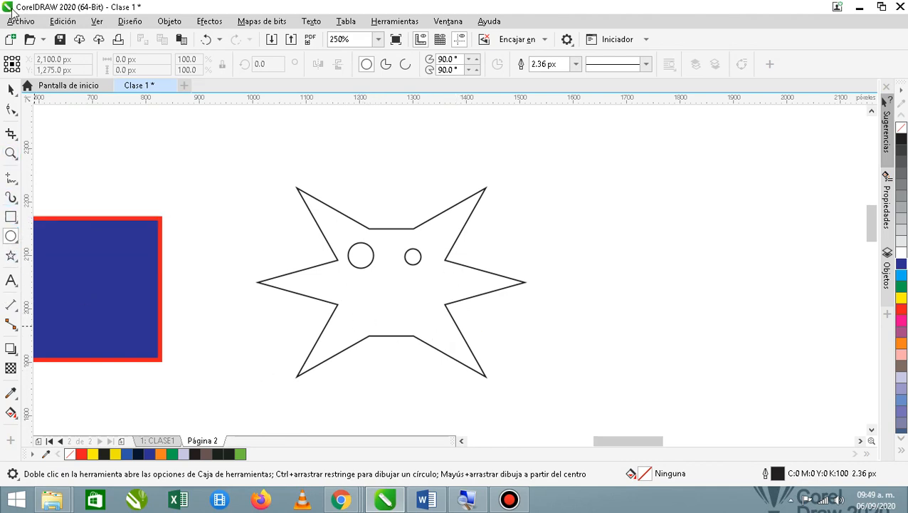
click(11, 88)
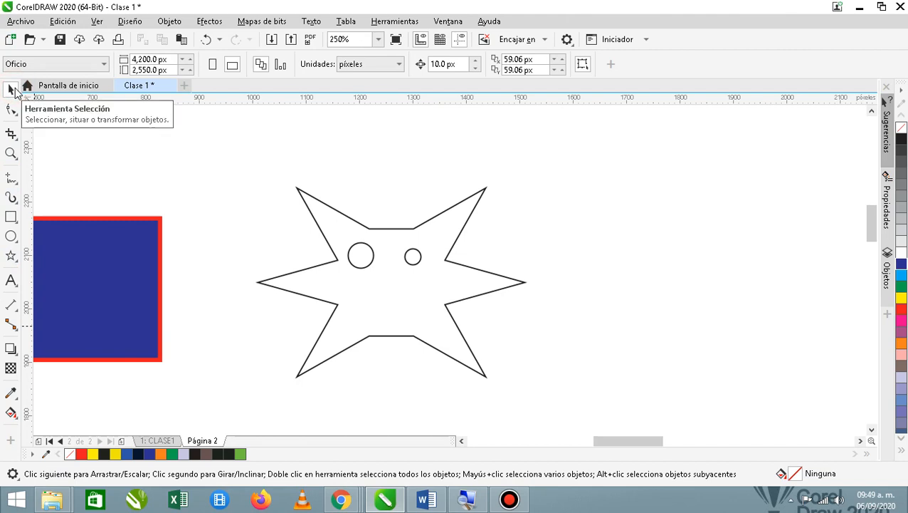
mouse_move(525, 502)
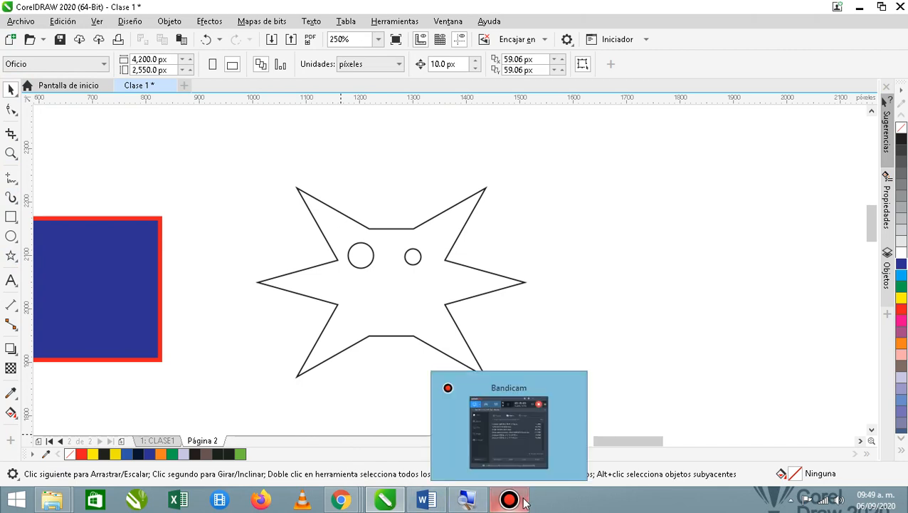
click(525, 502)
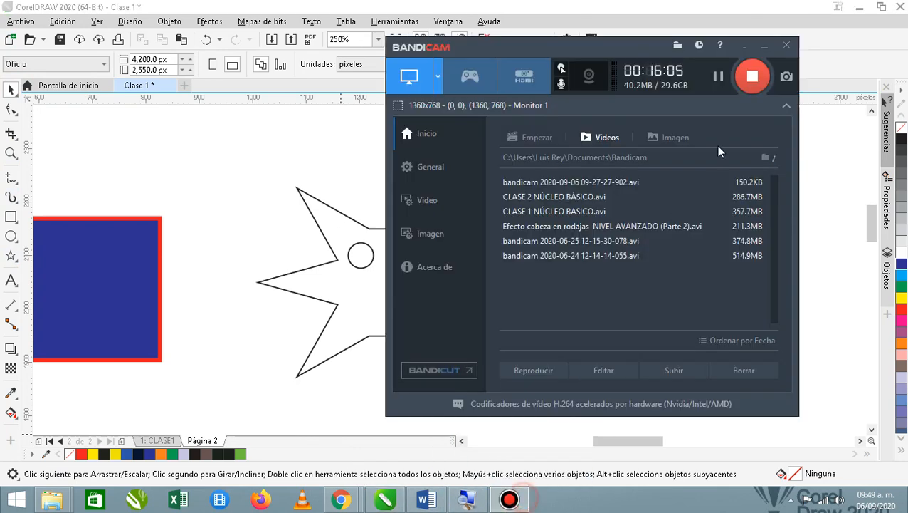
click(718, 76)
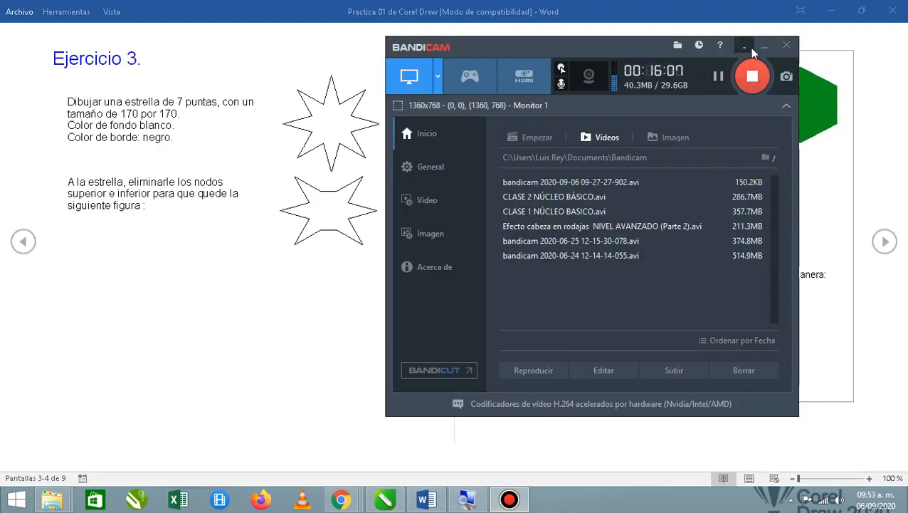
click(764, 46)
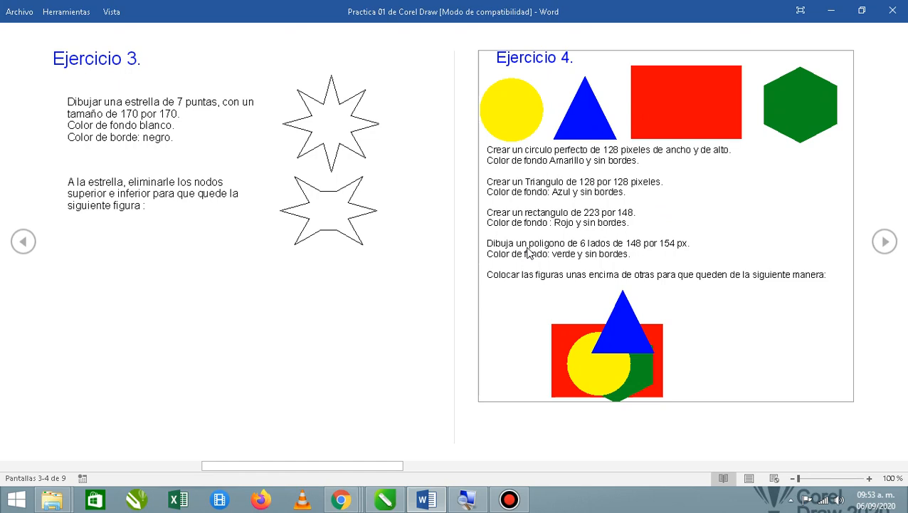
Advance the practice sheet to Ejercicio 5 and Ejercicio 6, and search for RECORTES to open the Recortes snipping tool
click(884, 242)
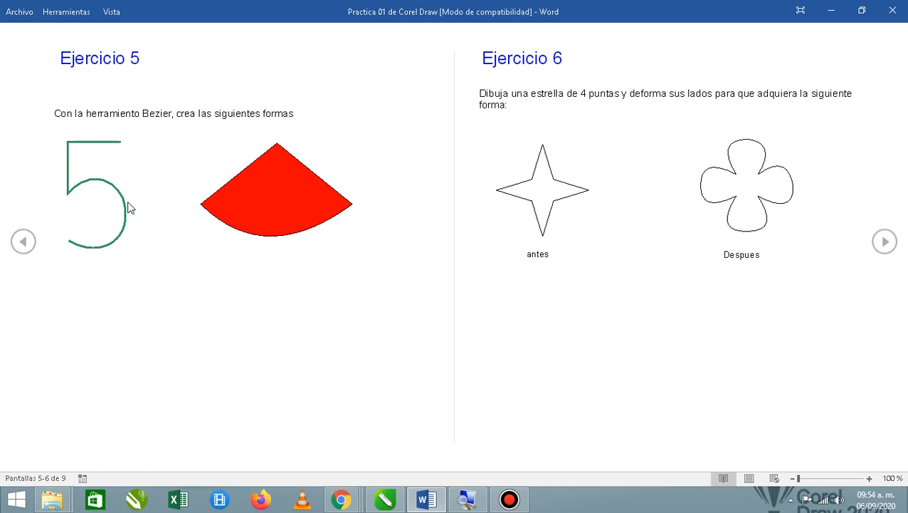
key(super)
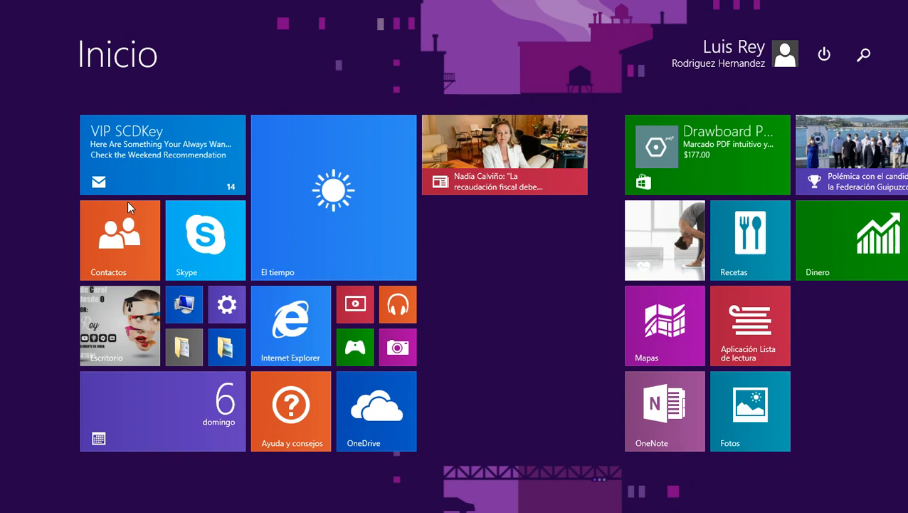
text(RE)
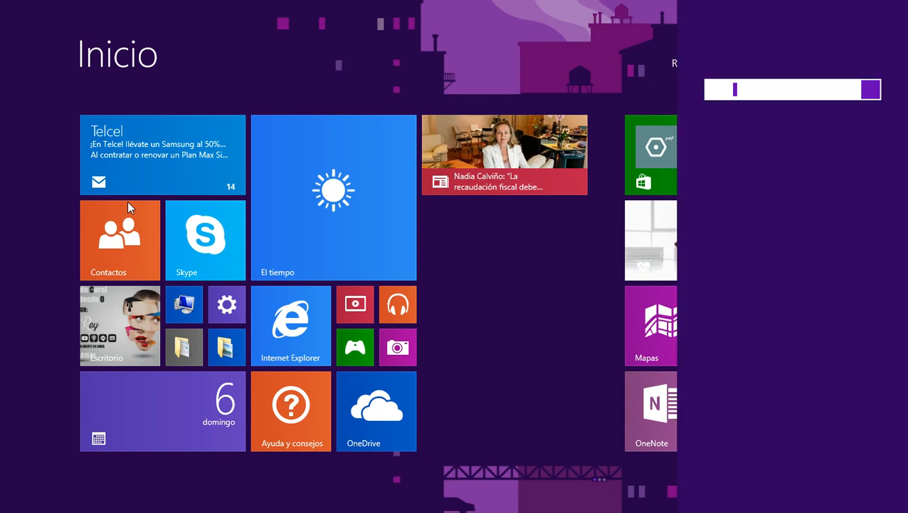
text(CORTES)
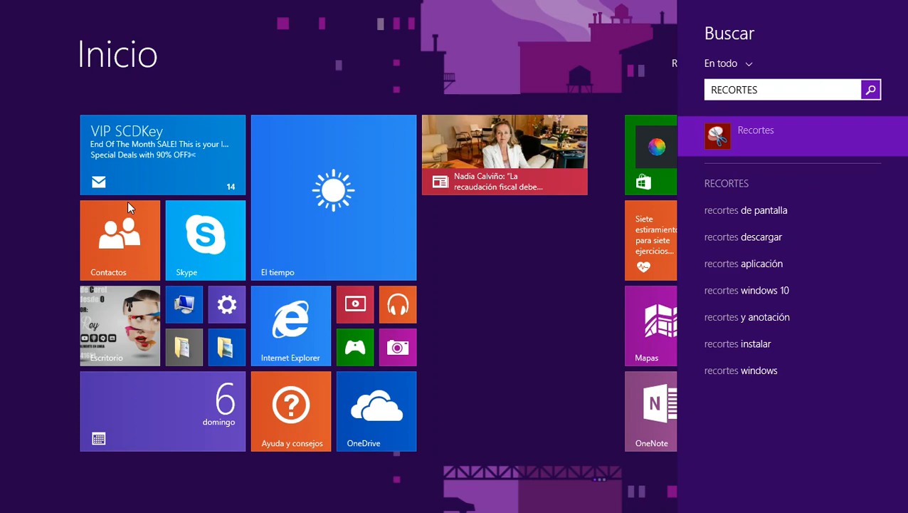
key(Return)
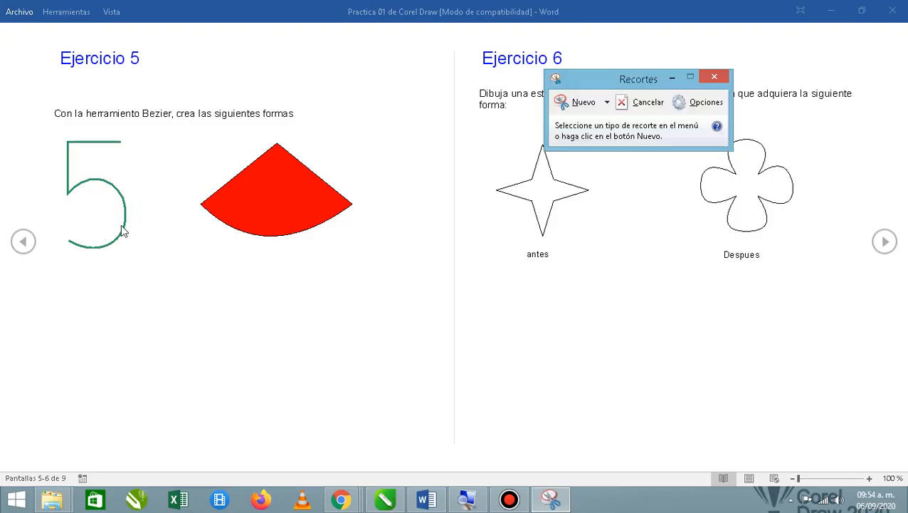
Capture a rectangular snip of Ejercicio 5's green 5 and red fan shape, keeping the Recortes window clear of both figures
drag(584, 84, 338, 294)
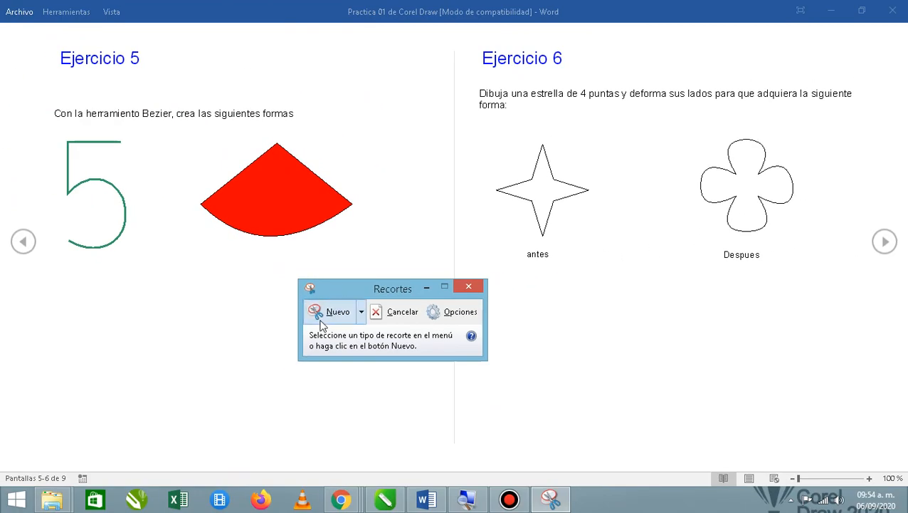
click(324, 315)
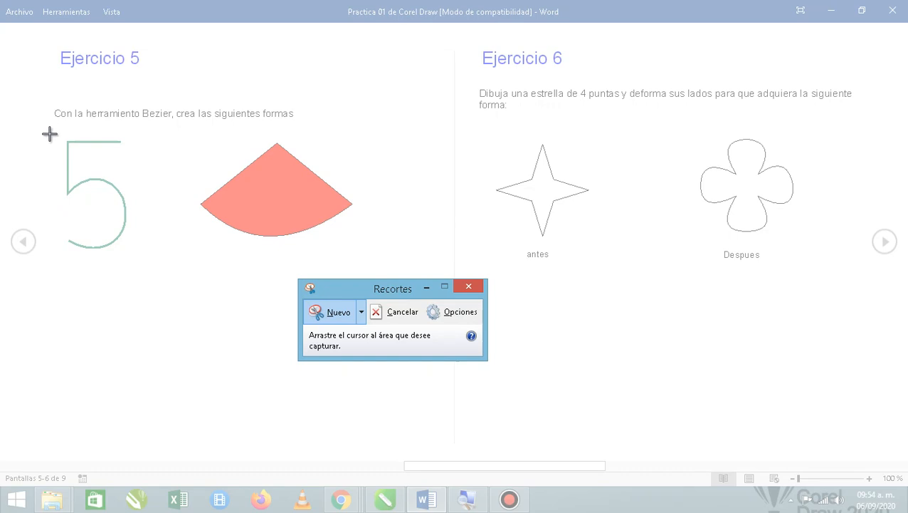
drag(37, 127, 368, 275)
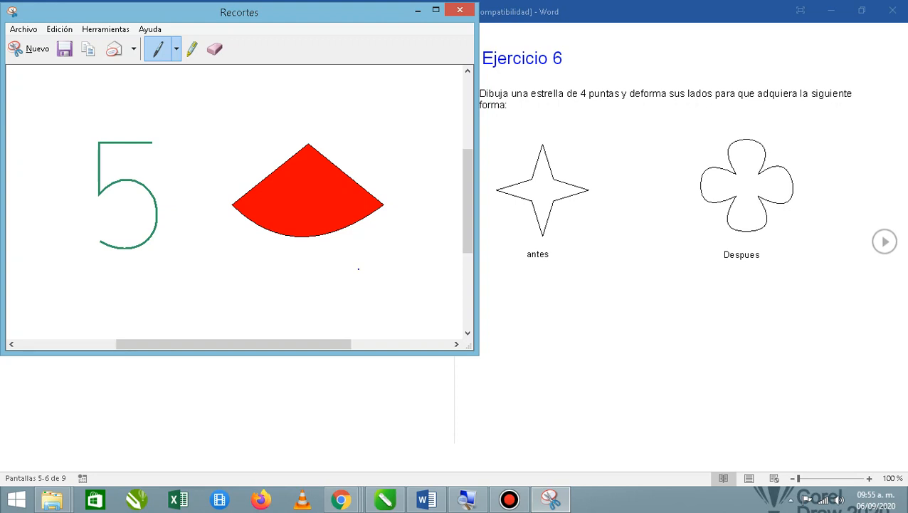
Switch to CorelDRAW and paste the captured image of the 5 and red fan onto Página 2
click(385, 499)
scroll(554, 271, down, 5)
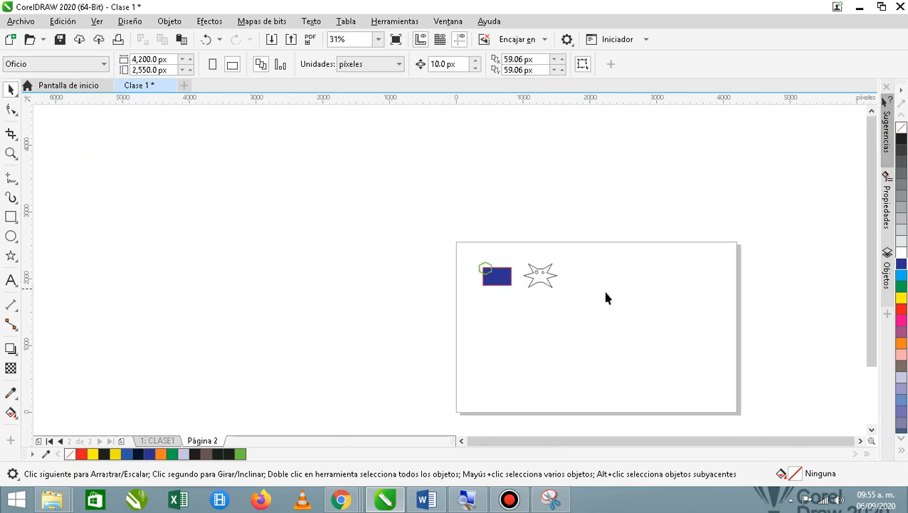
scroll(636, 305, down, 2)
key(ctrl+v)
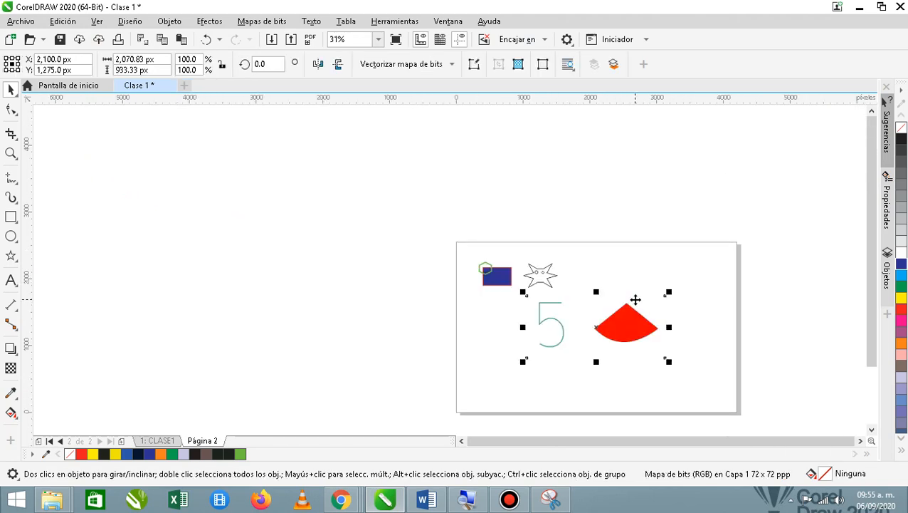
Scale the pasted image to 80% and place it beneath the blue rectangle and star, centred at X 1,080 px, Y 1,145 px
drag(626, 314, 694, 317)
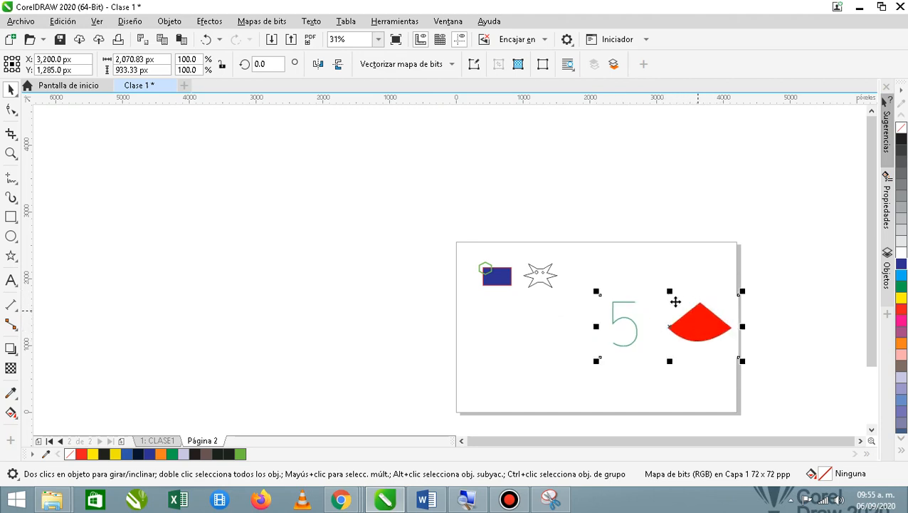
mouse_move(593, 290)
mouse_down()
mouse_move(601, 302)
mouse_move(615, 299)
mouse_move(608, 296)
mouse_up()
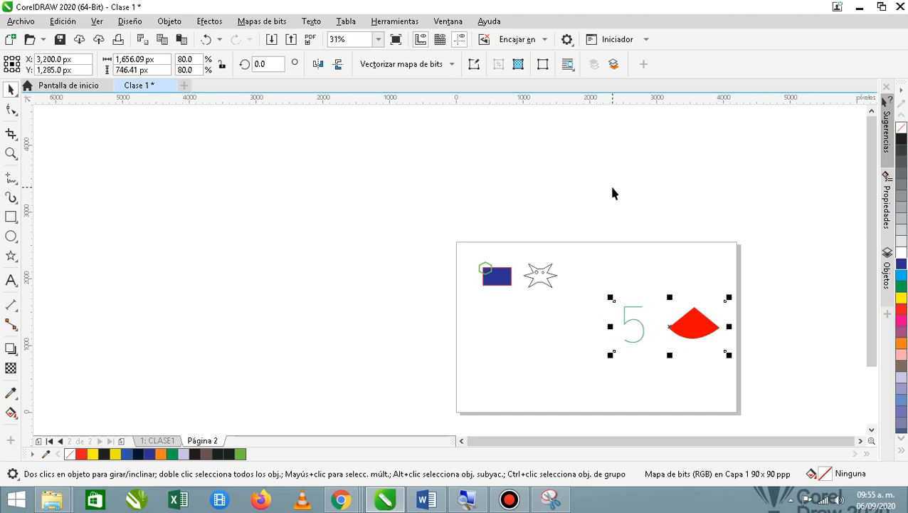
click(610, 187)
drag(635, 325, 494, 335)
click(608, 308)
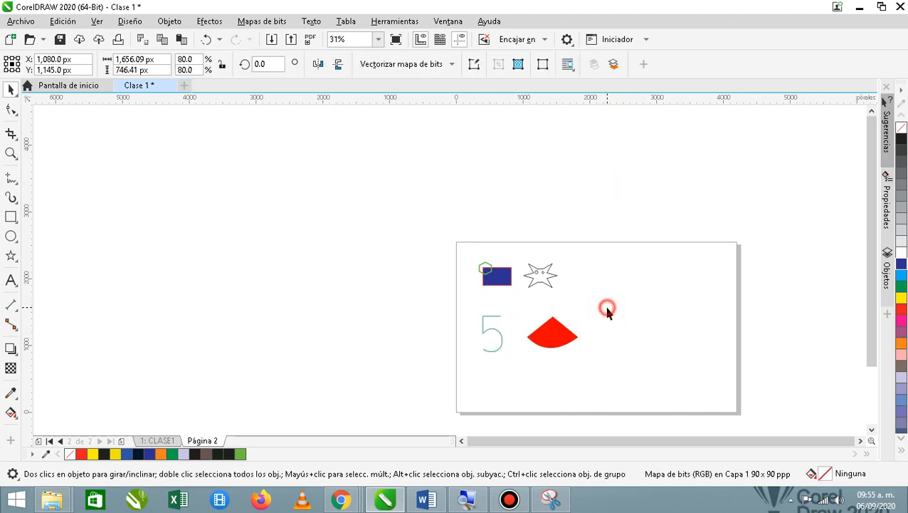
Shrink the pasted image about its centre to about 64.9% and deselect it
click(548, 330)
drag(588, 307, 576, 309)
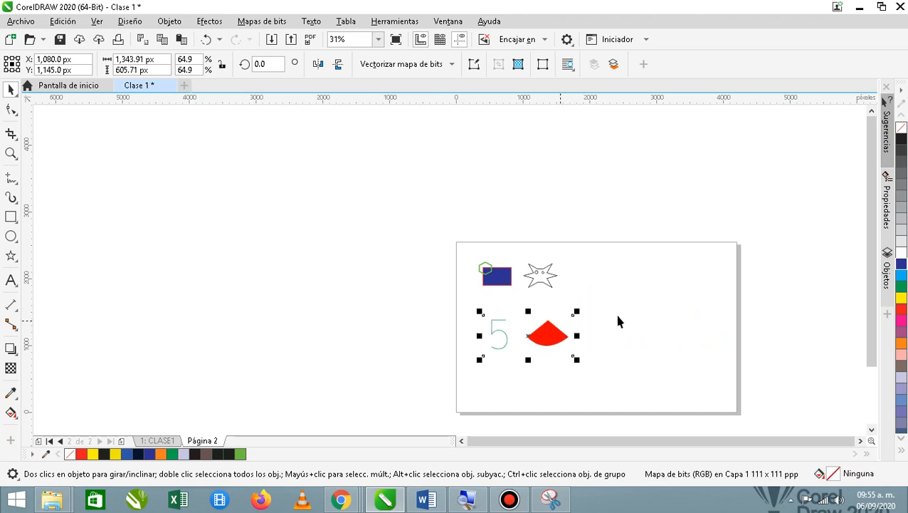
click(634, 310)
Activate the Bézier tool from the group of curve-drawing tools
scroll(502, 343, up, 4)
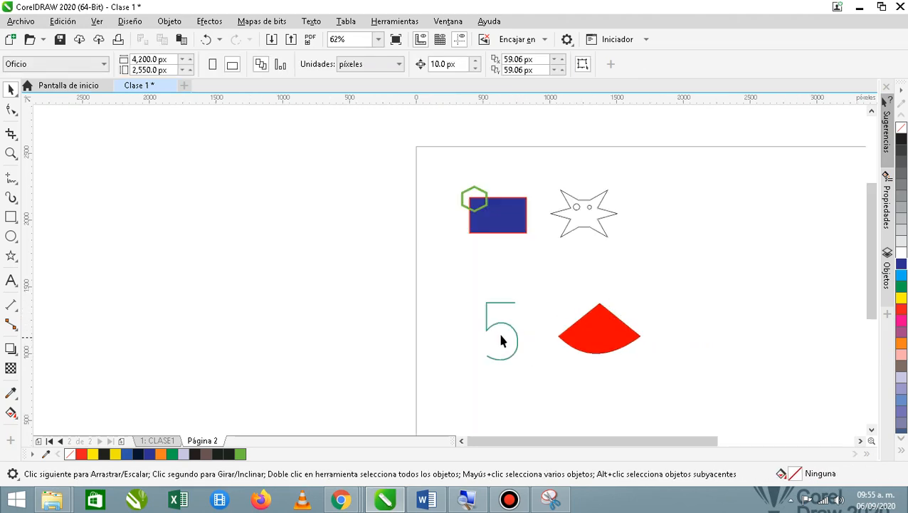
scroll(502, 326, up, 2)
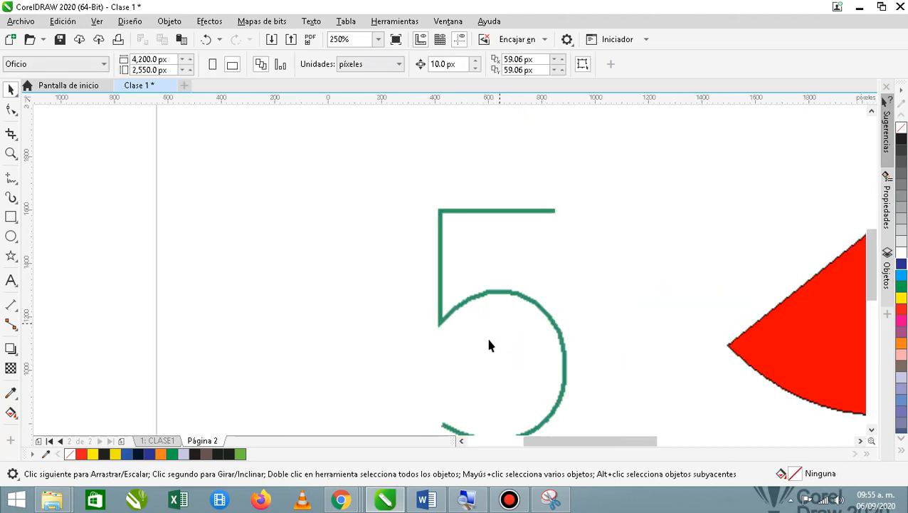
scroll(487, 344, down, 2)
scroll(502, 383, up, 1)
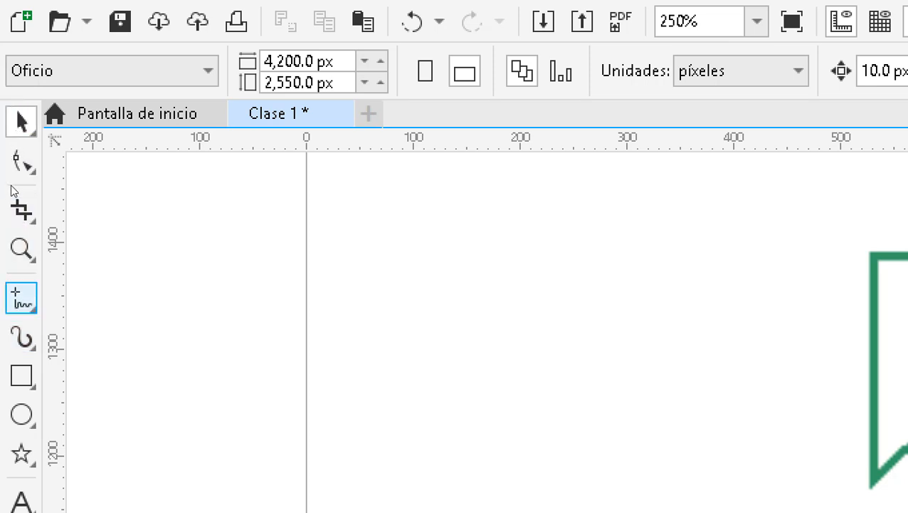
click(21, 298)
click(20, 298)
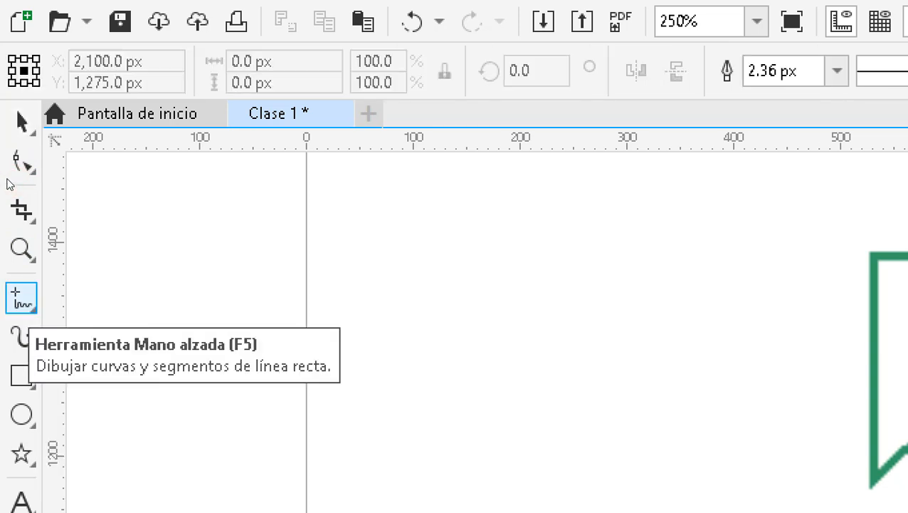
click(20, 298)
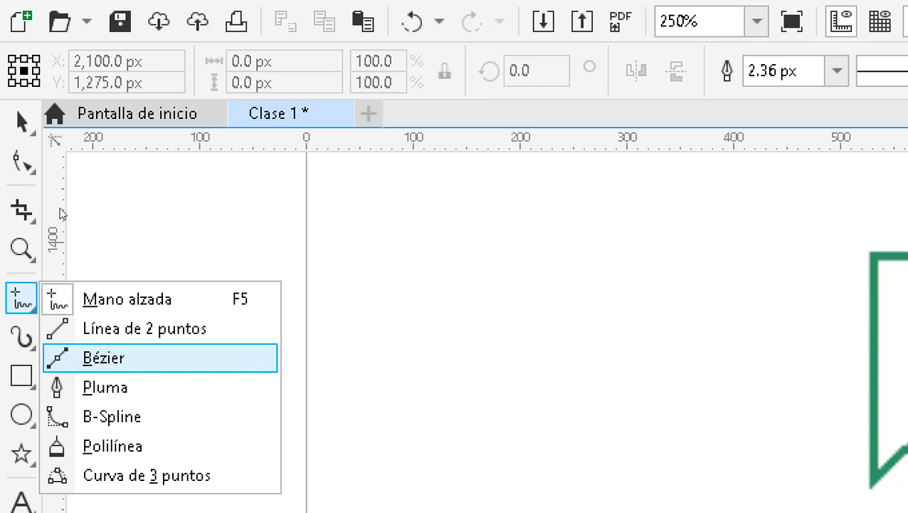
key(Return)
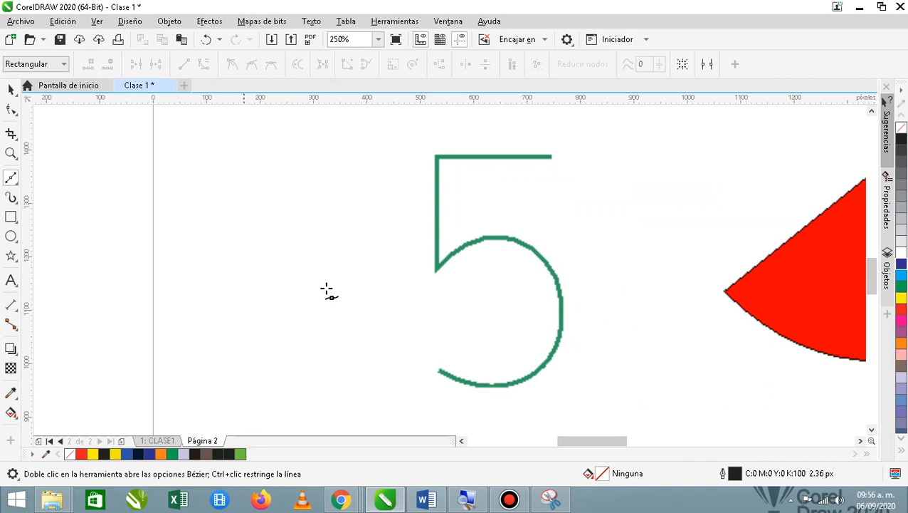
Draw an open five-segment angular 5 with the Bézier tool, about 221 by 244 px, in the empty area right of the red fan
scroll(324, 294, down, 4)
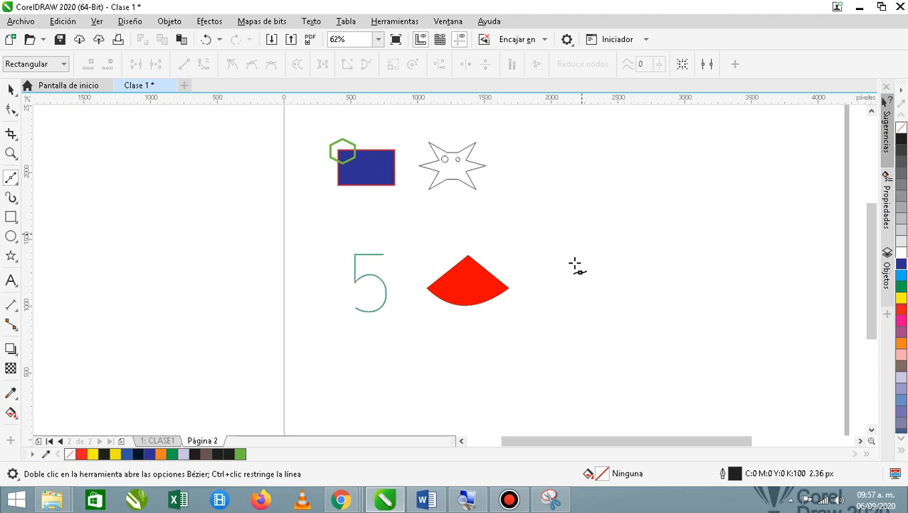
scroll(598, 243, up, 3)
scroll(598, 243, down, 1)
scroll(598, 243, down, 2)
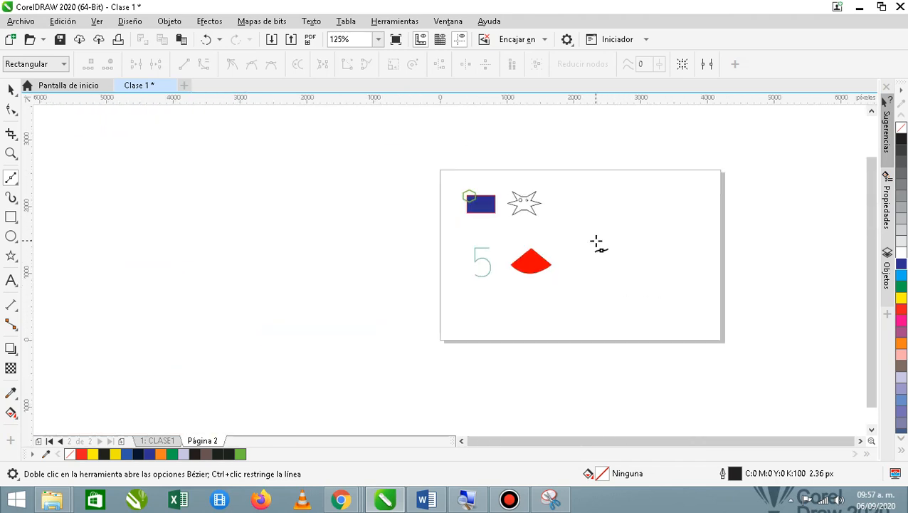
scroll(598, 243, up, 2)
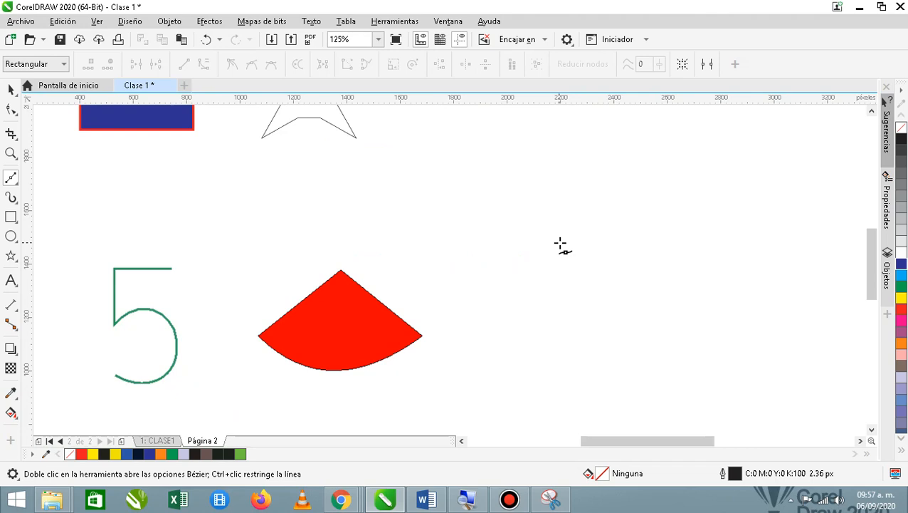
click(618, 214)
scroll(595, 215, up, 1)
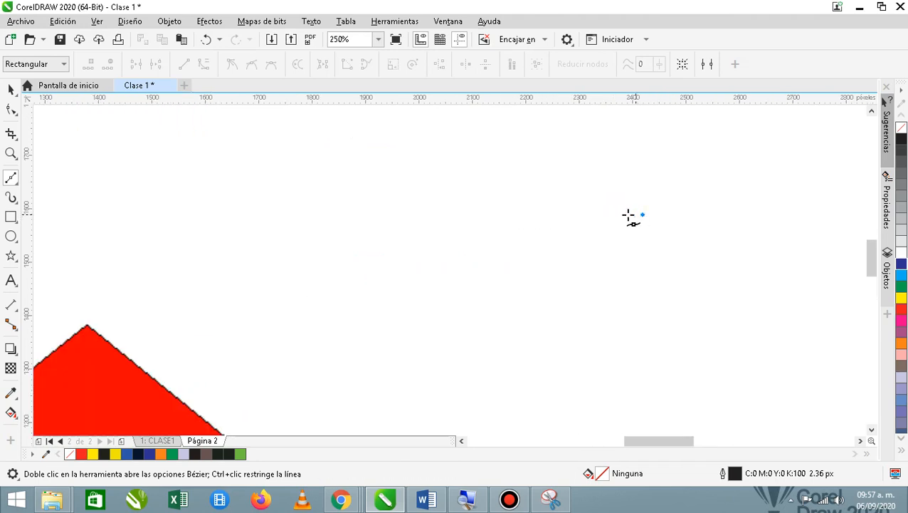
double_click(524, 217)
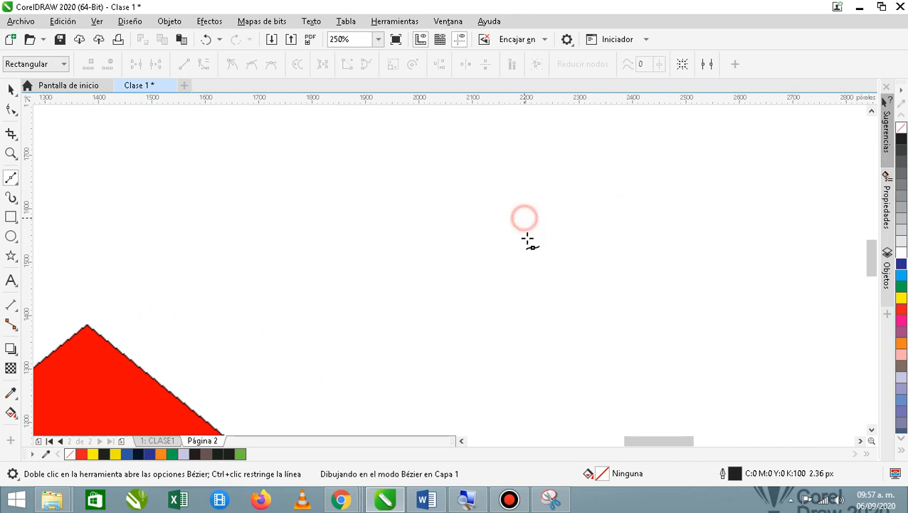
double_click(528, 280)
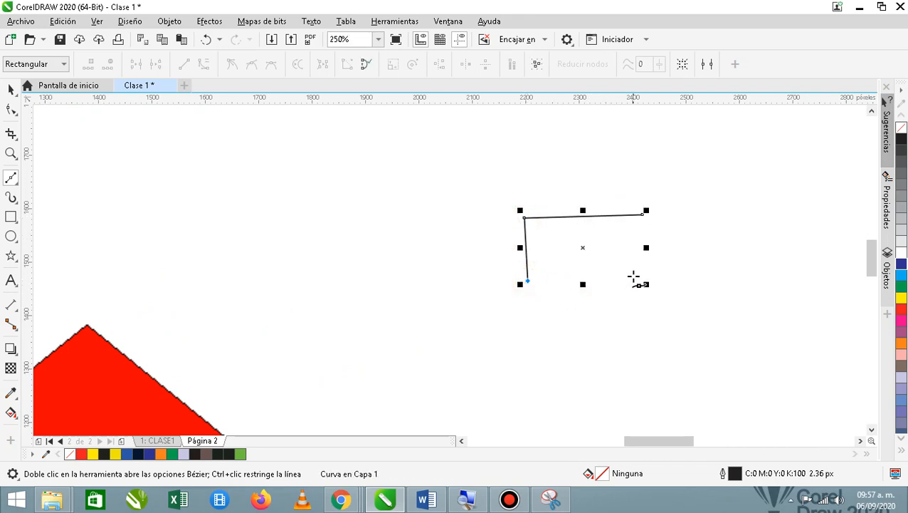
click(635, 277)
double_click(635, 277)
click(640, 334)
click(533, 345)
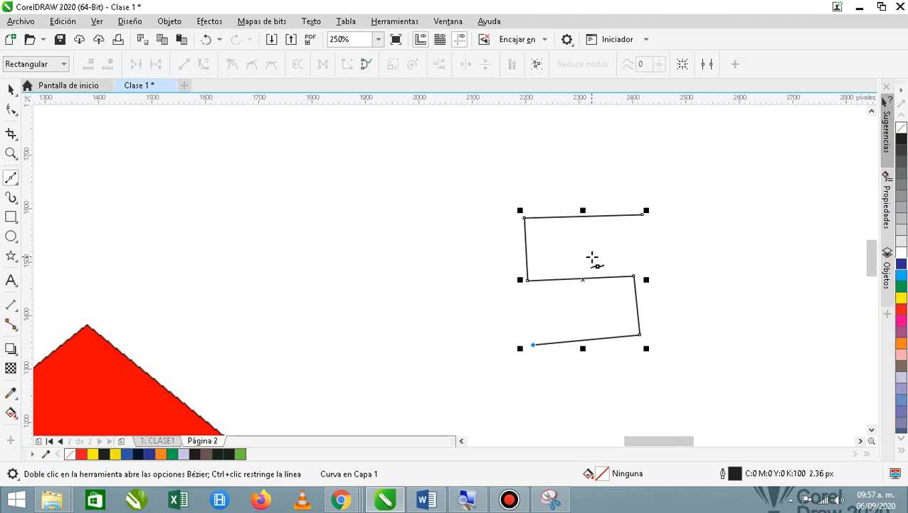
click(9, 87)
click(234, 234)
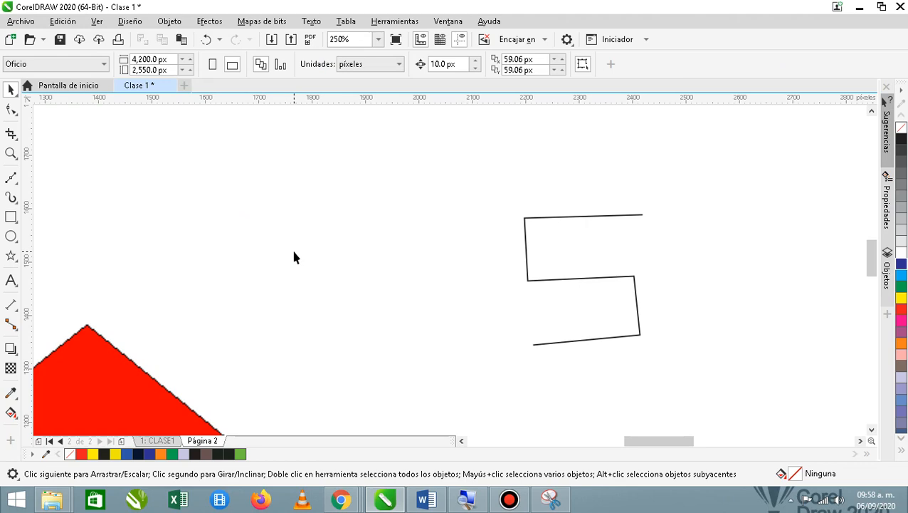
Shift the angular 5 left and partway back to the right, so that it stands closer to the red fan, and deselect it
drag(552, 243, 376, 241)
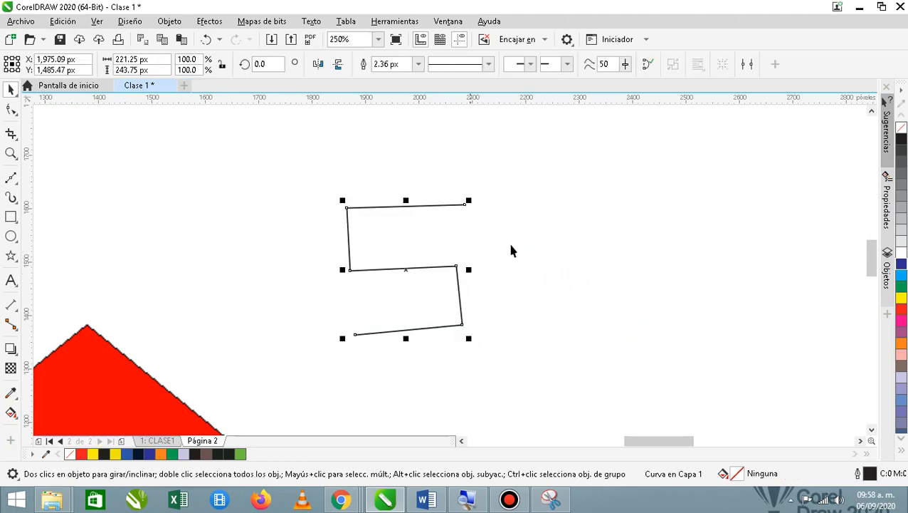
click(553, 237)
click(461, 244)
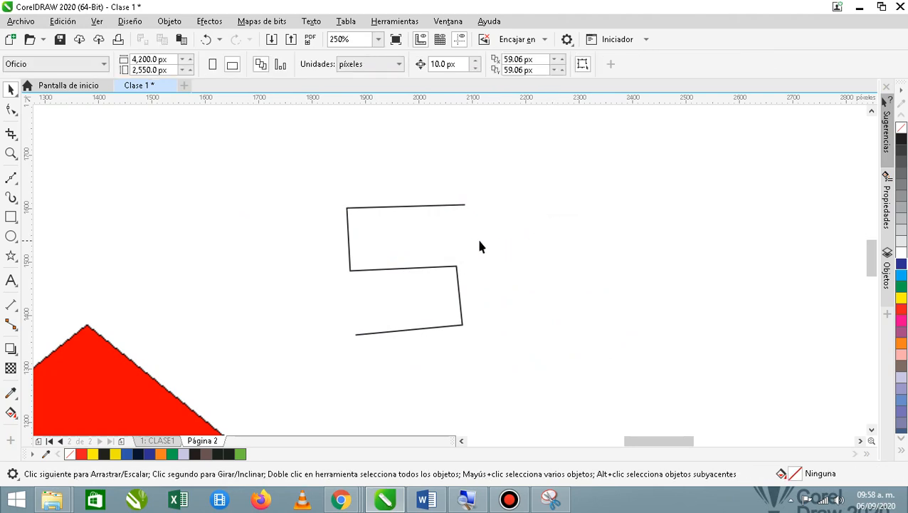
drag(421, 250, 512, 236)
click(290, 256)
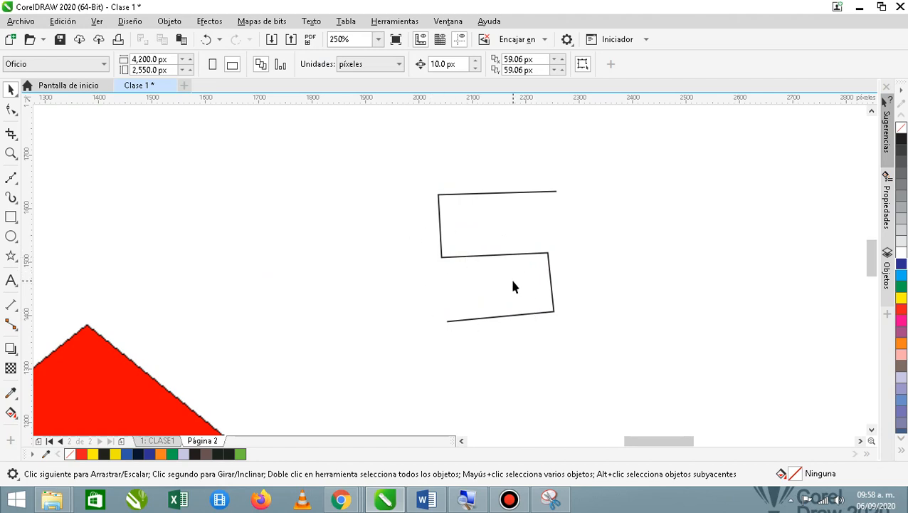
scroll(483, 345, down, 2)
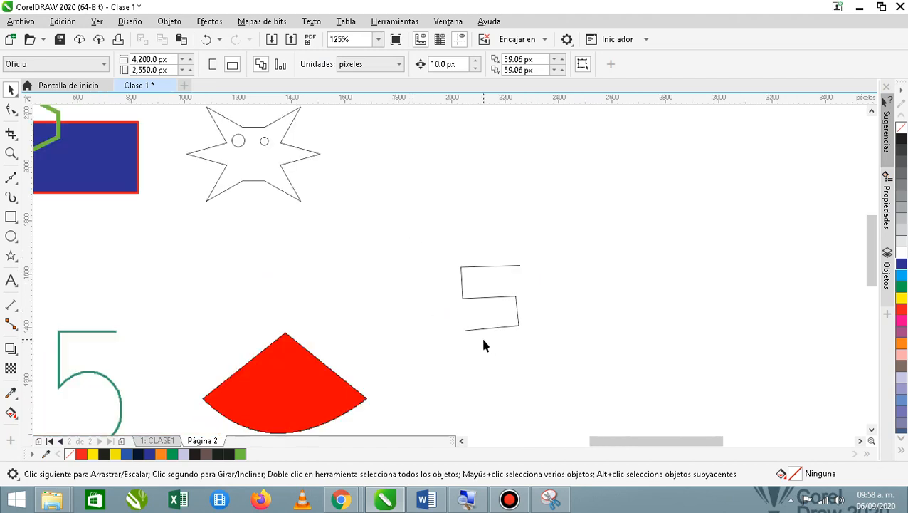
scroll(479, 368, up, 2)
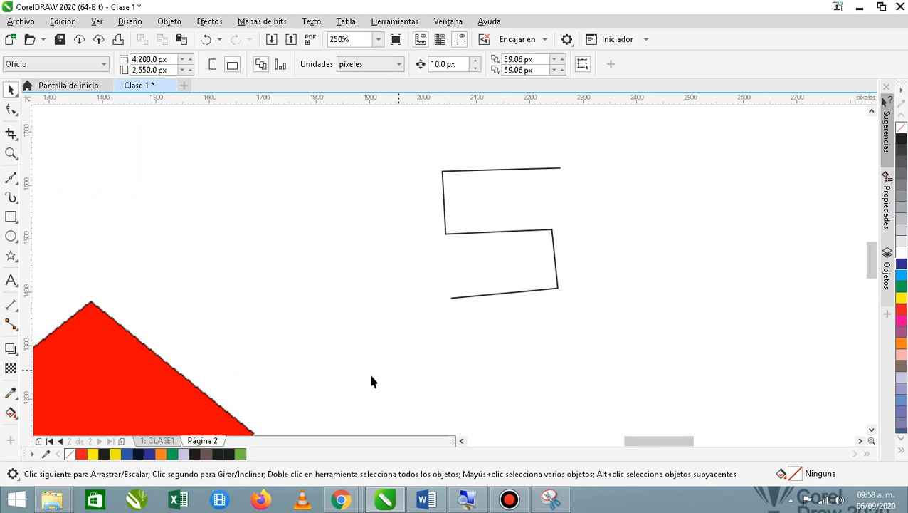
Draw a single curved Bézier segment bulging to the right, about 84 by 154 px, in the empty area below the angular 5
scroll(285, 388, down, 3)
scroll(187, 409, up, 3)
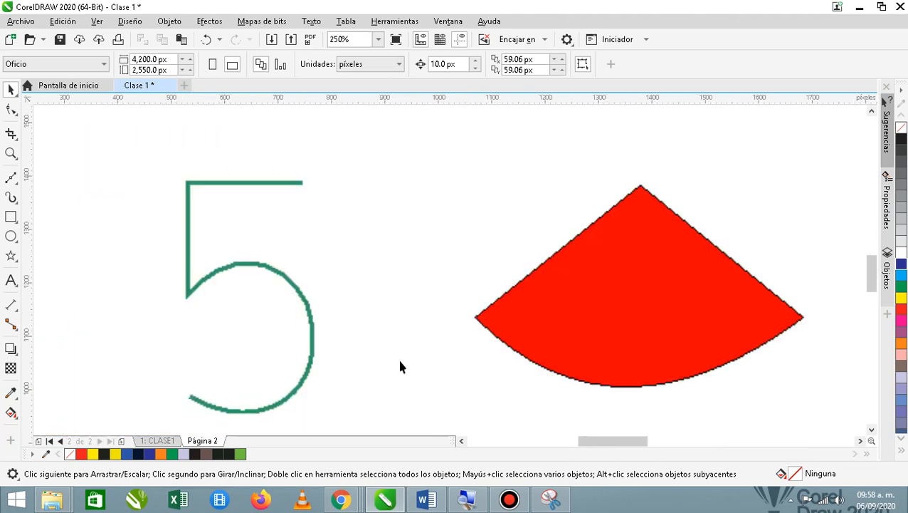
scroll(400, 367, down, 3)
scroll(562, 356, up, 2)
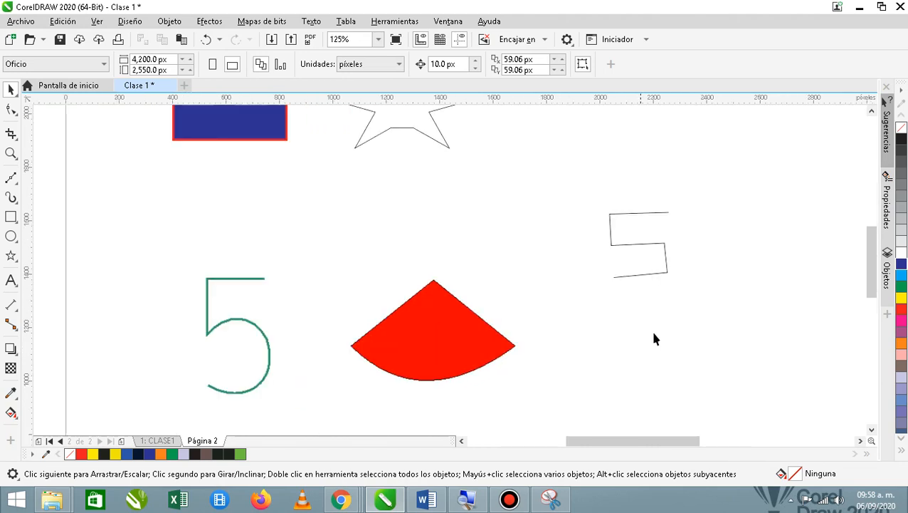
scroll(654, 333, up, 1)
scroll(656, 339, down, 1)
scroll(695, 345, up, 1)
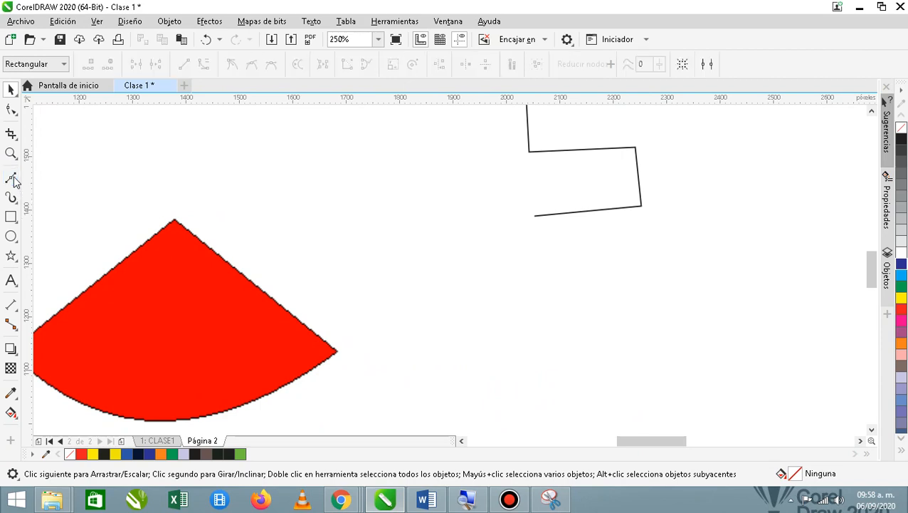
click(12, 178)
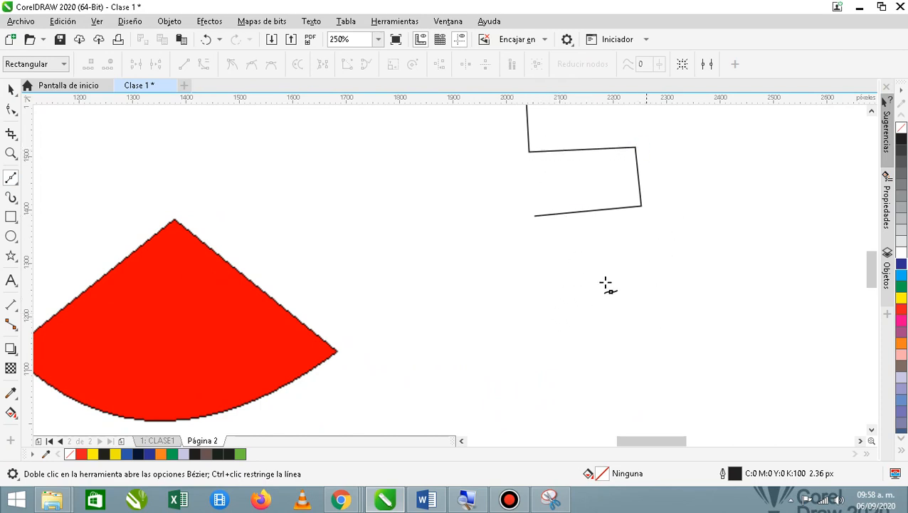
click(537, 273)
click(546, 356)
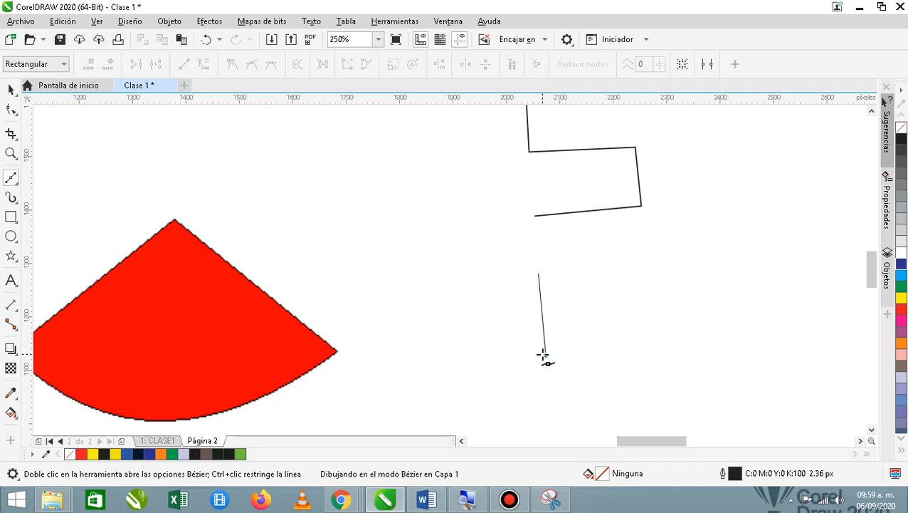
drag(546, 354, 460, 353)
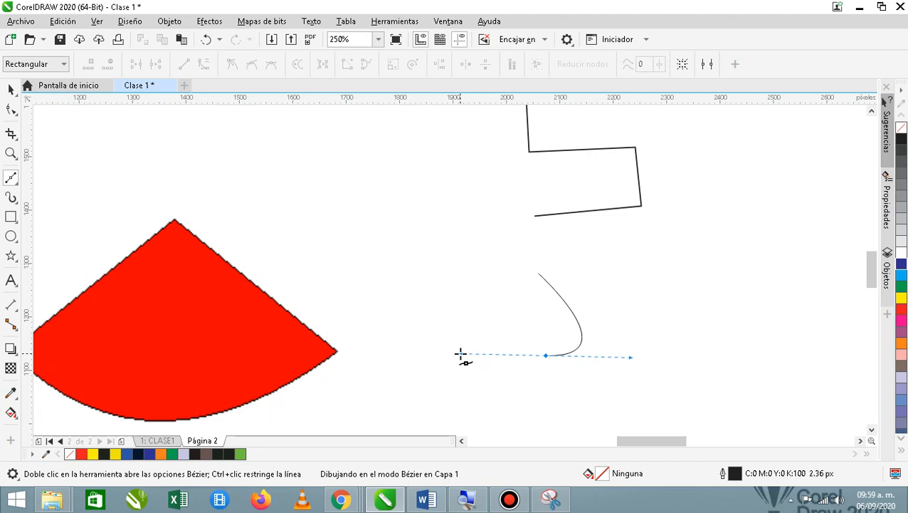
drag(460, 353, 458, 403)
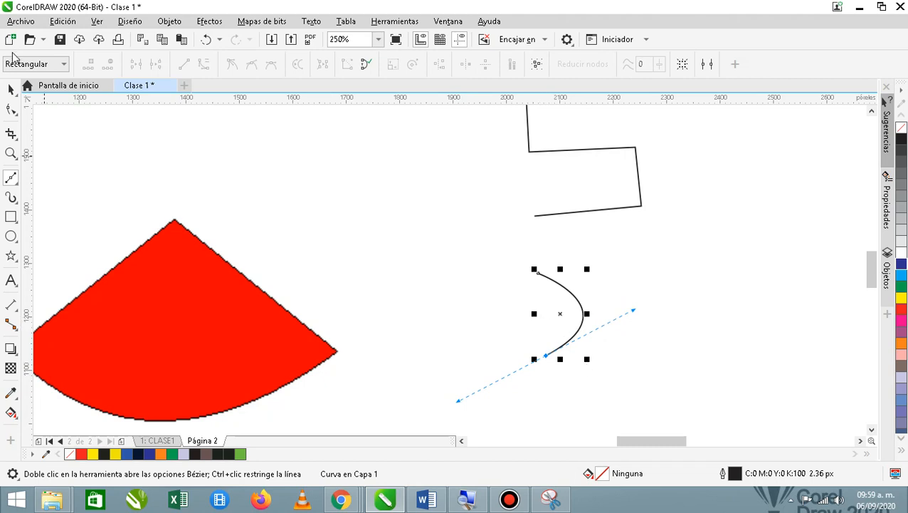
click(10, 89)
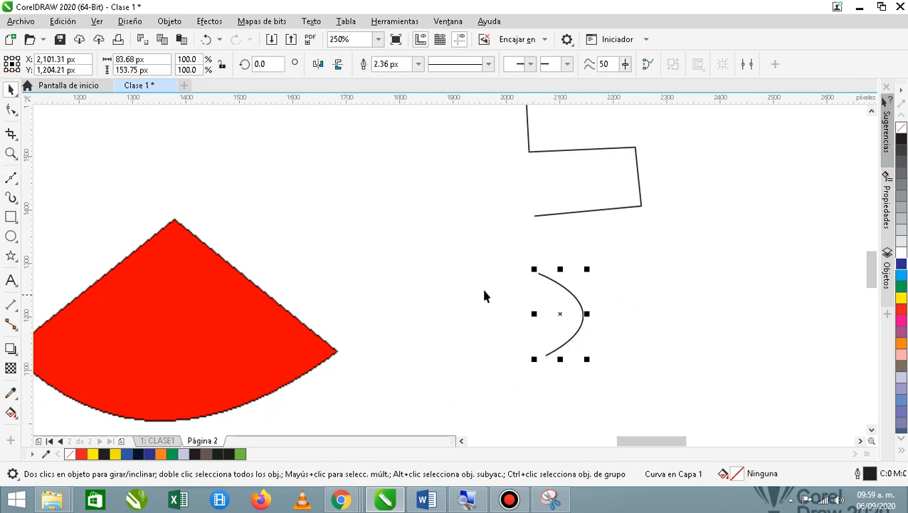
Trace the upper arc of the green 5's bowl with one Bézier curve, from the inner corner to the bowl's rightmost point
scroll(483, 295, down, 3)
scroll(507, 340, up, 3)
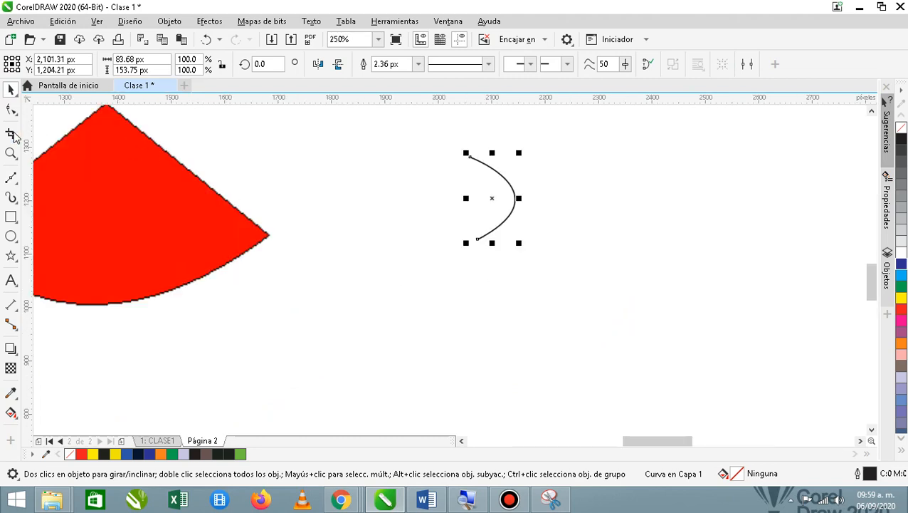
click(11, 178)
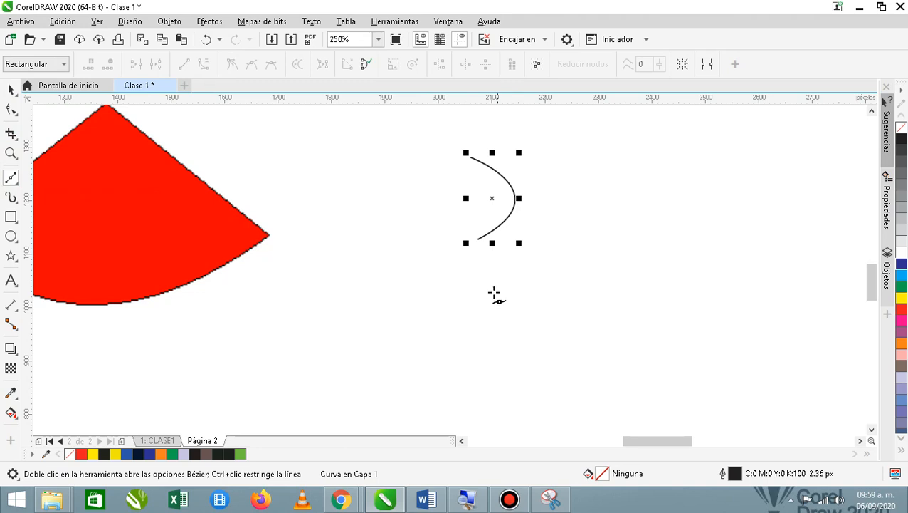
scroll(484, 288, down, 3)
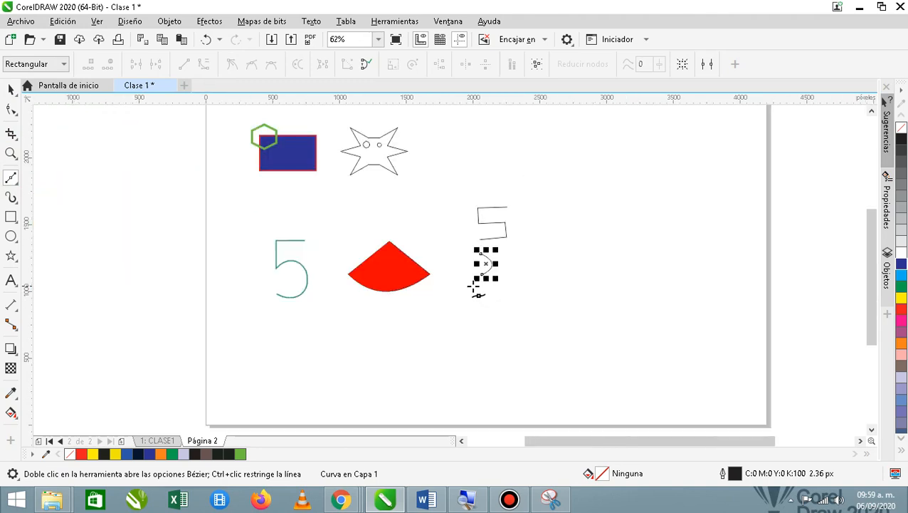
scroll(282, 270, up, 2)
scroll(282, 270, up, 2)
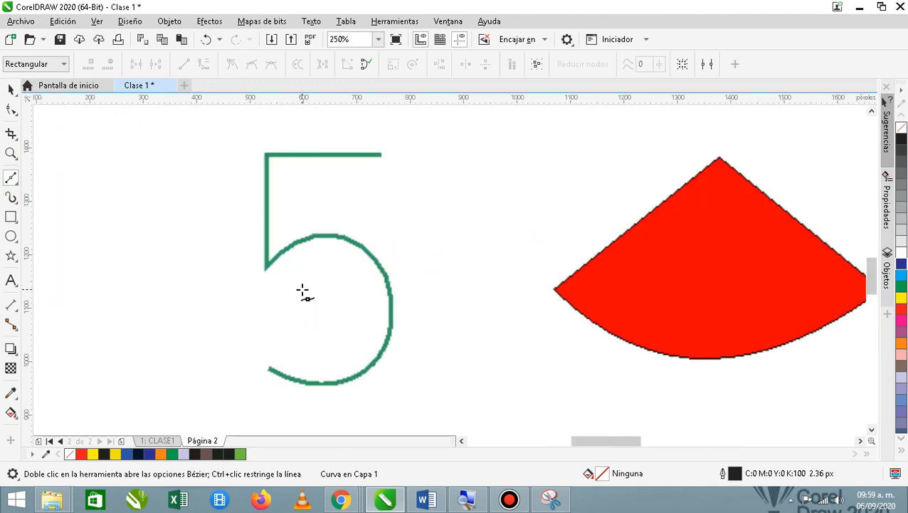
click(266, 265)
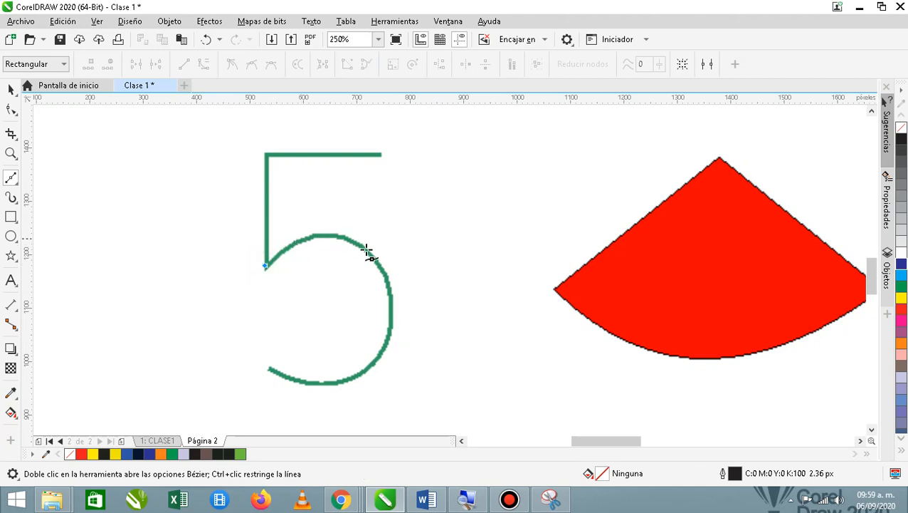
click(391, 307)
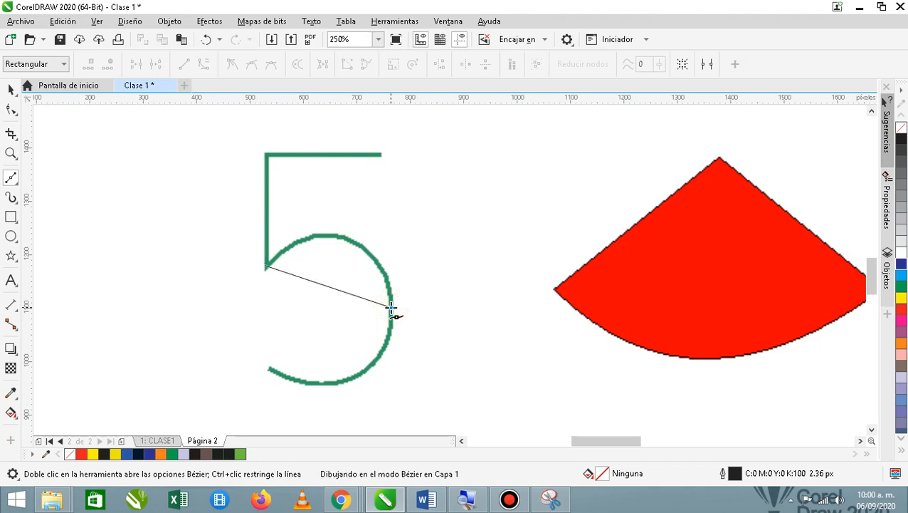
drag(391, 308, 416, 379)
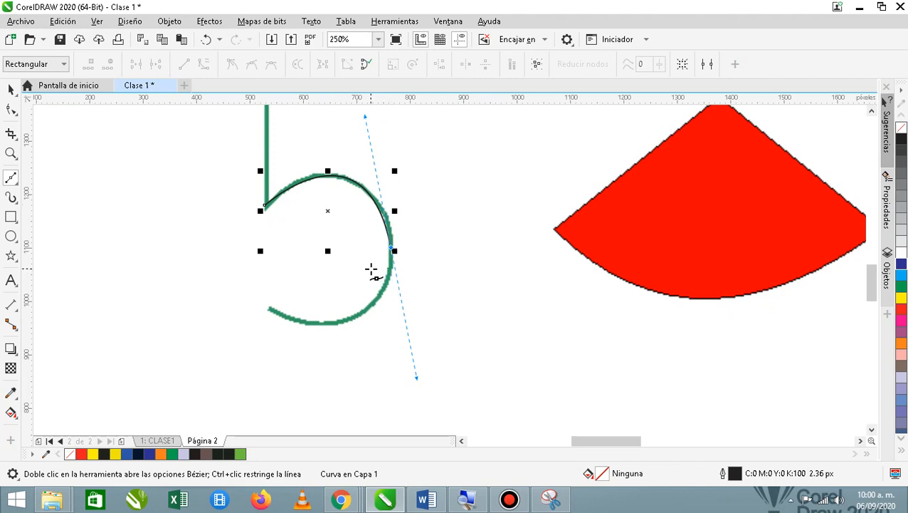
Try a segment to the green 5's lower end, undo it, and remove the outgoing handle of the node at the bowl's rightmost point
click(269, 309)
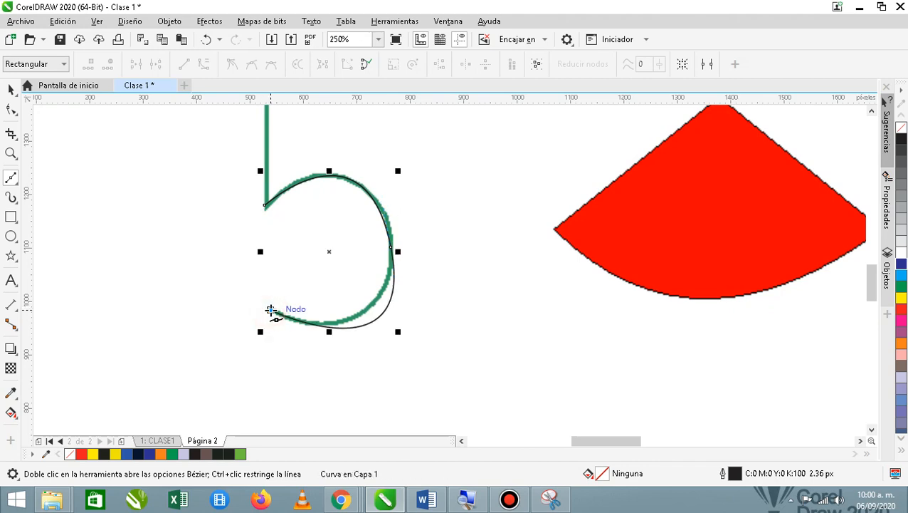
key(ctrl+z)
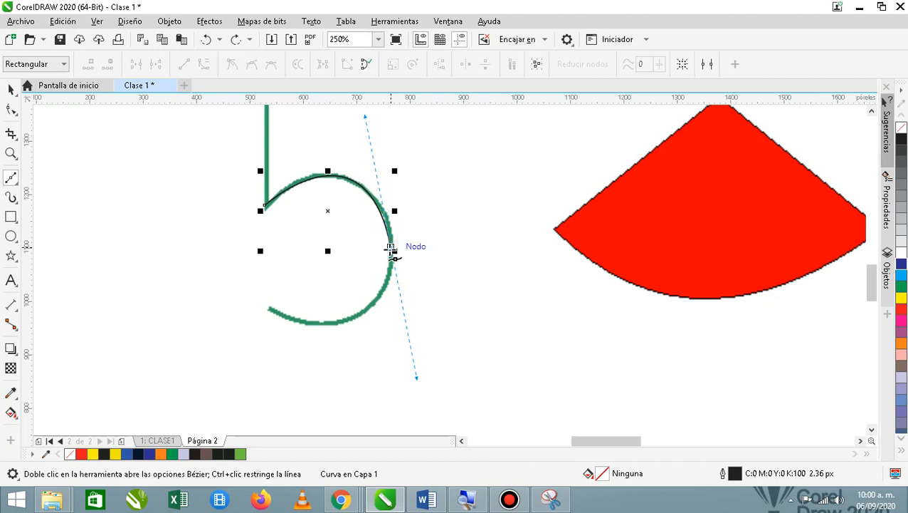
scroll(390, 247, up, 3)
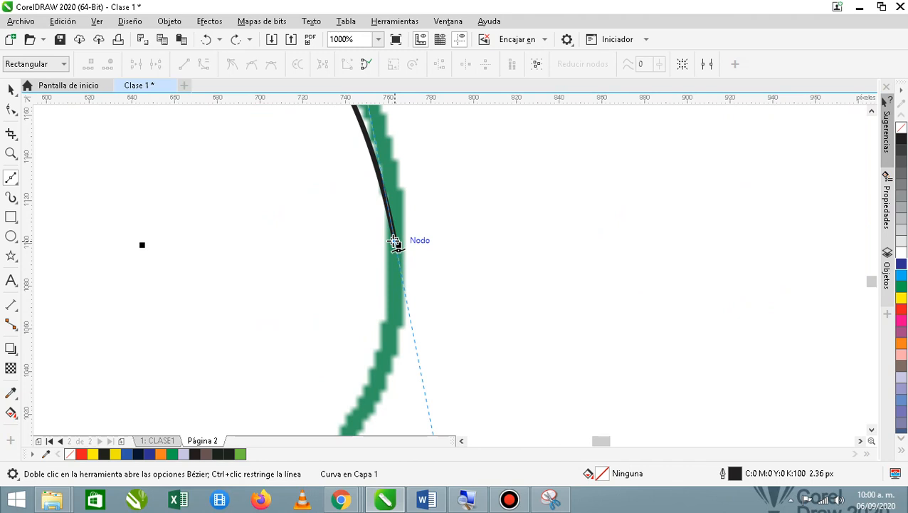
scroll(393, 242, down, 1)
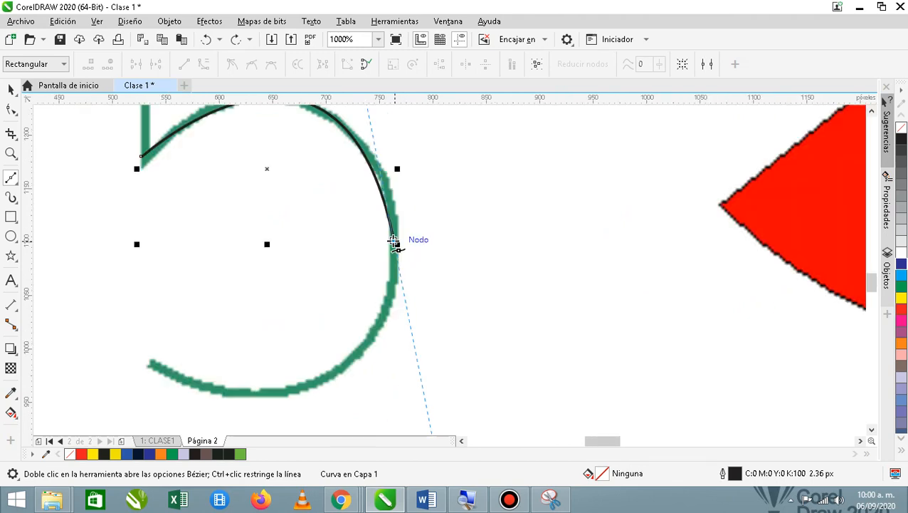
click(394, 242)
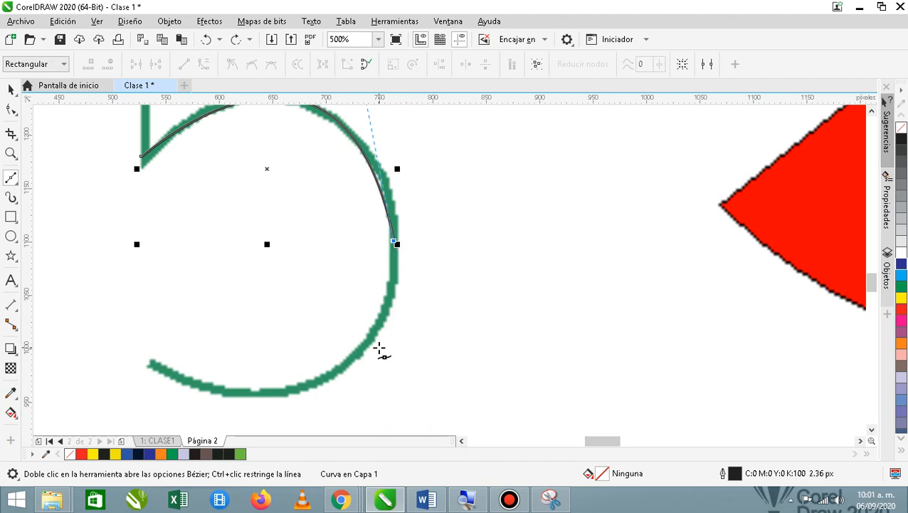
Continue the Bézier curve with a curved segment to the lower end of the green 5, following the bowl's lower arc
scroll(330, 380, down, 2)
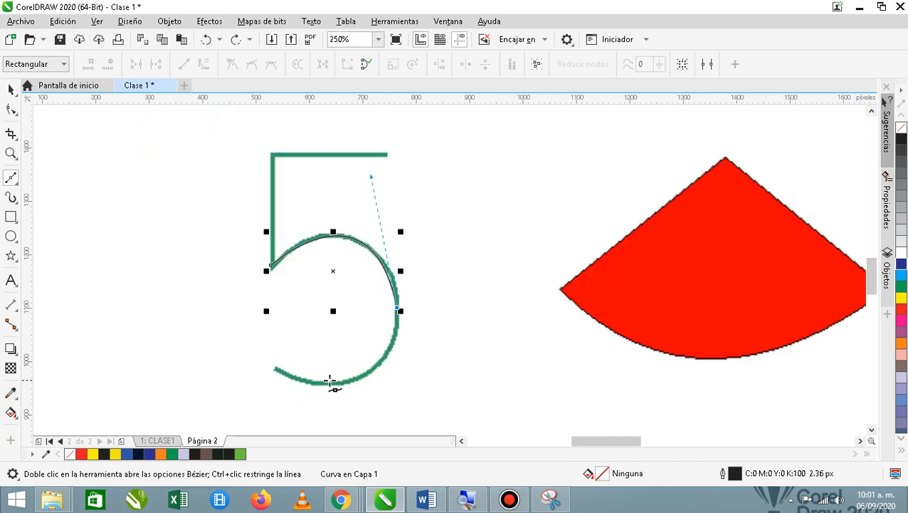
scroll(330, 383, up, 2)
scroll(331, 380, down, 2)
scroll(319, 385, up, 2)
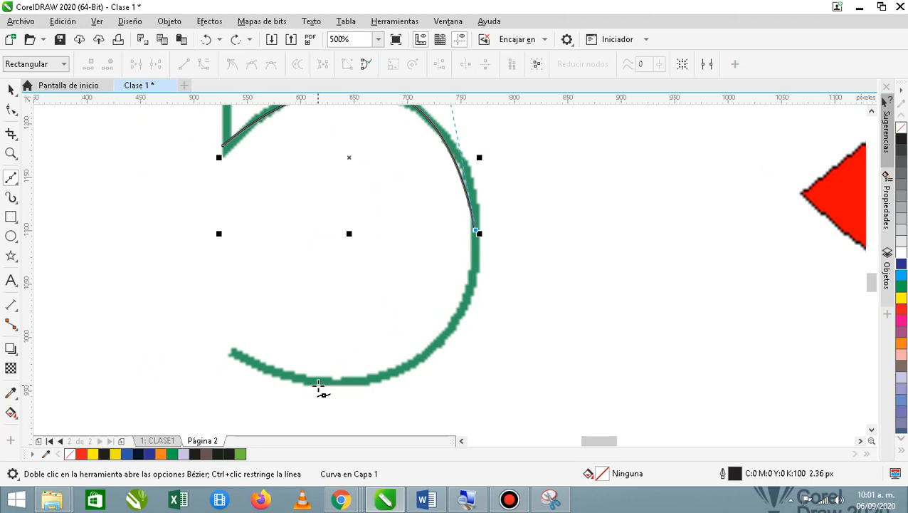
scroll(321, 385, down, 4)
scroll(311, 406, up, 1)
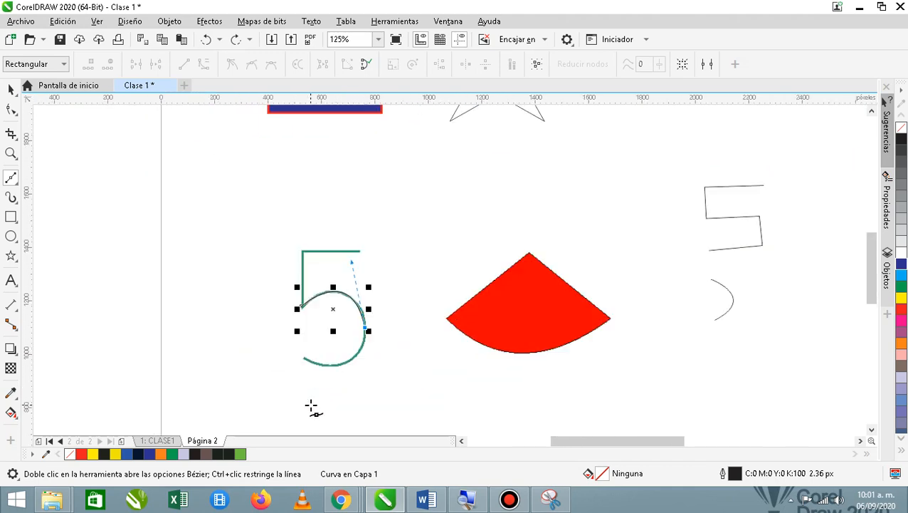
scroll(311, 406, up, 1)
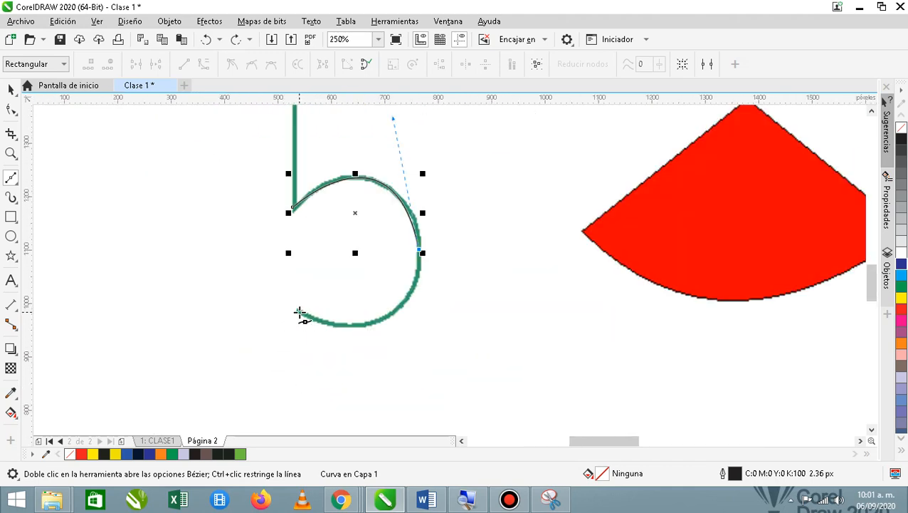
click(300, 311)
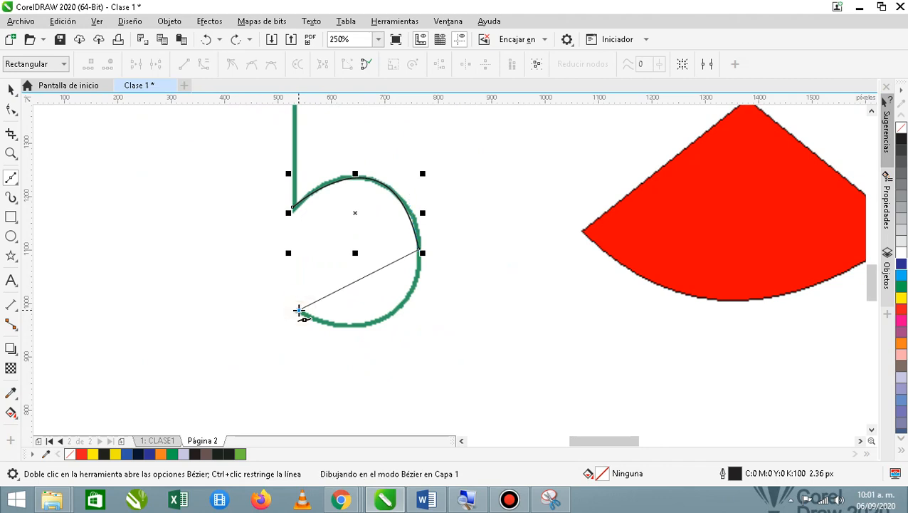
drag(300, 311, 183, 253)
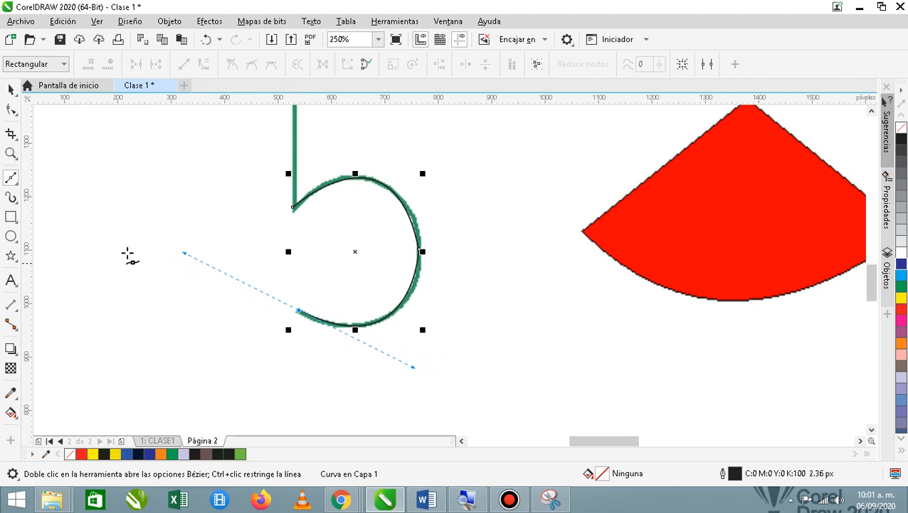
Move the traced bowl curve off the green 5 to the empty area below the left side of the red fan
click(11, 89)
drag(411, 224, 630, 341)
scroll(630, 340, down, 3)
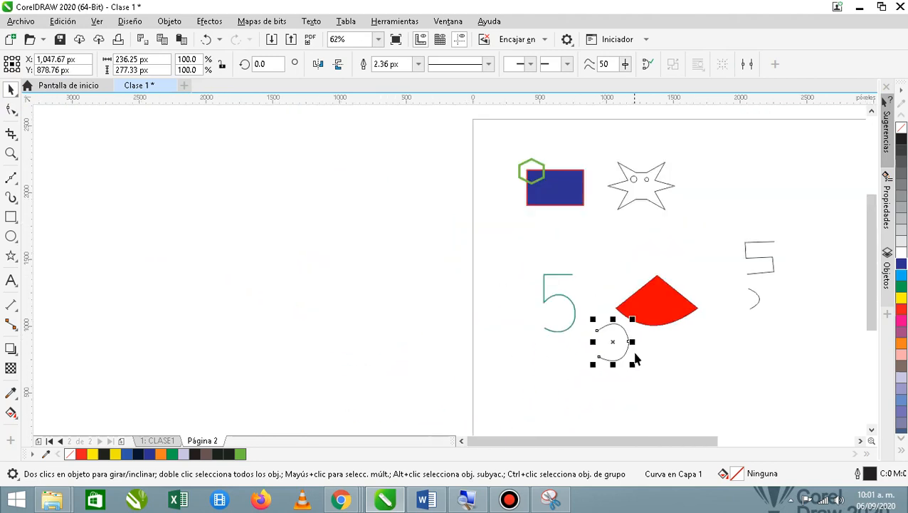
scroll(633, 358, up, 2)
click(662, 339)
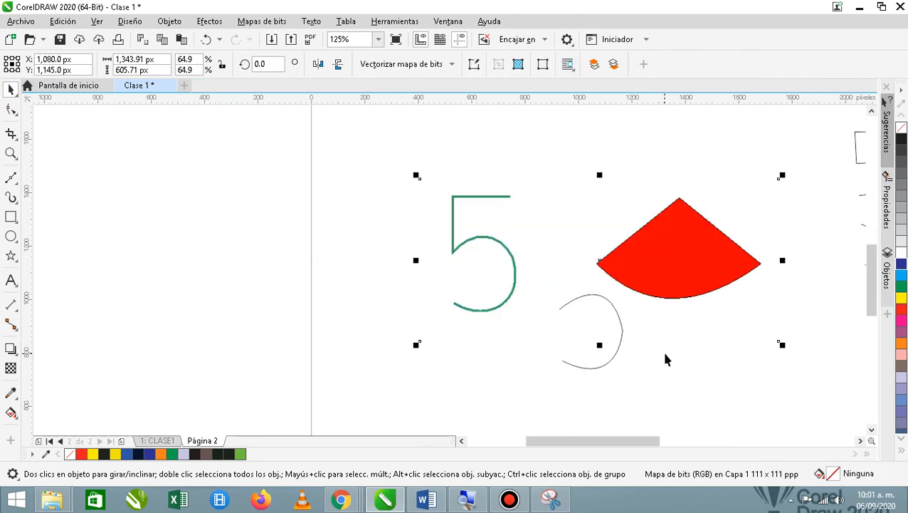
click(563, 398)
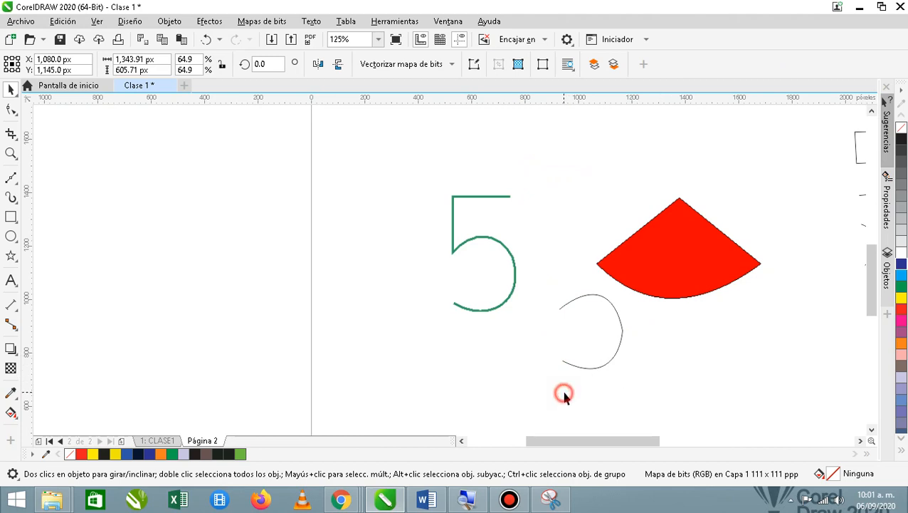
click(610, 360)
Draw an open Bézier zigzag of five straight segments, about 240 by 415 px, below the small arc beside the red fan
scroll(610, 360, down, 4)
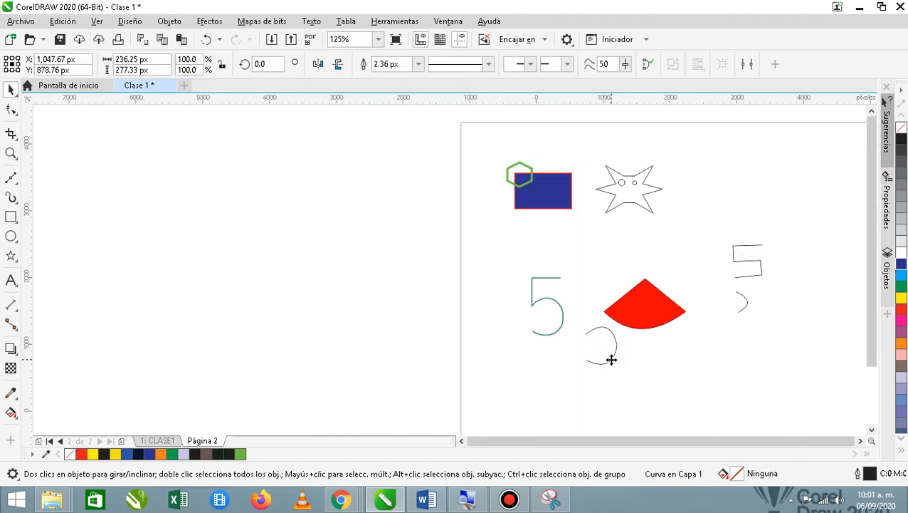
scroll(677, 358, up, 4)
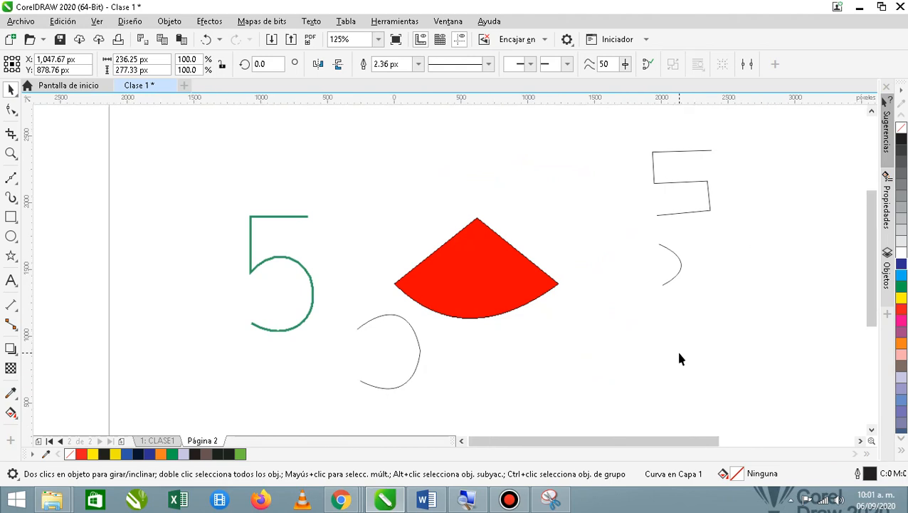
scroll(679, 357, down, 4)
scroll(687, 353, up, 4)
scroll(688, 353, up, 2)
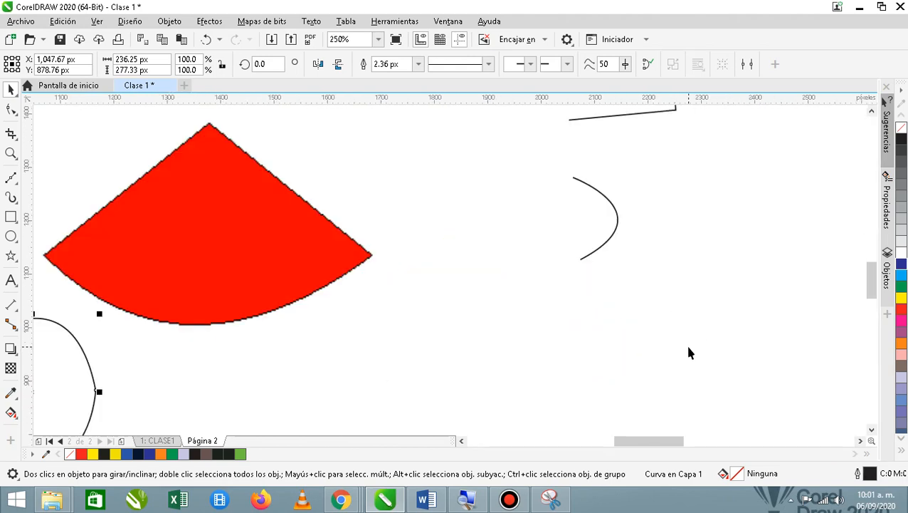
scroll(689, 352, down, 4)
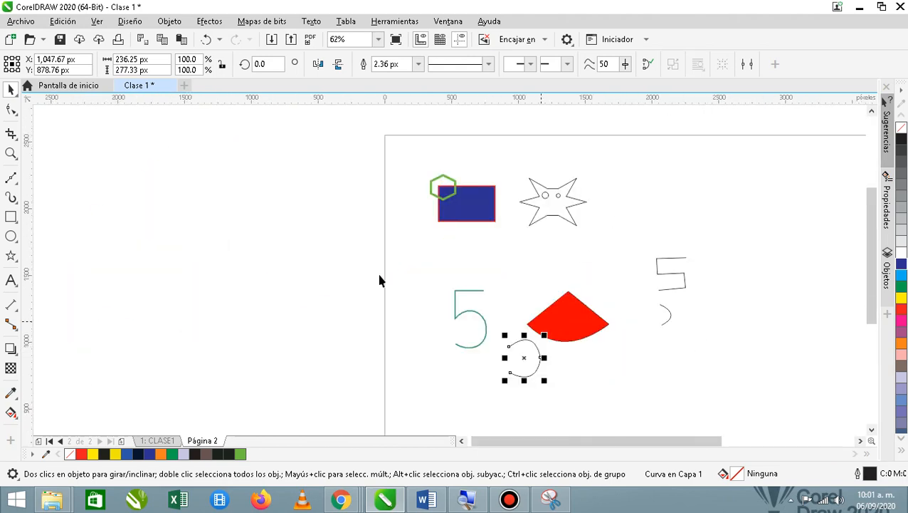
click(11, 178)
click(661, 352)
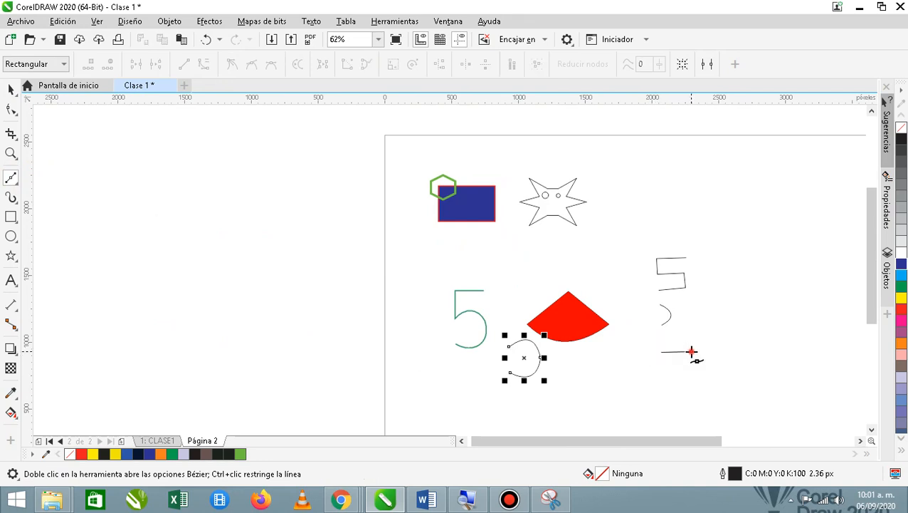
click(691, 352)
click(693, 368)
click(669, 375)
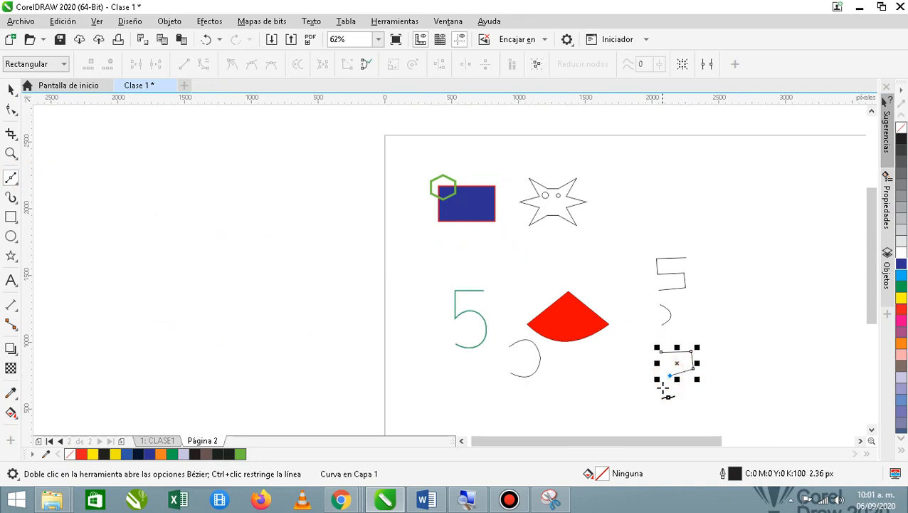
click(662, 388)
double_click(687, 407)
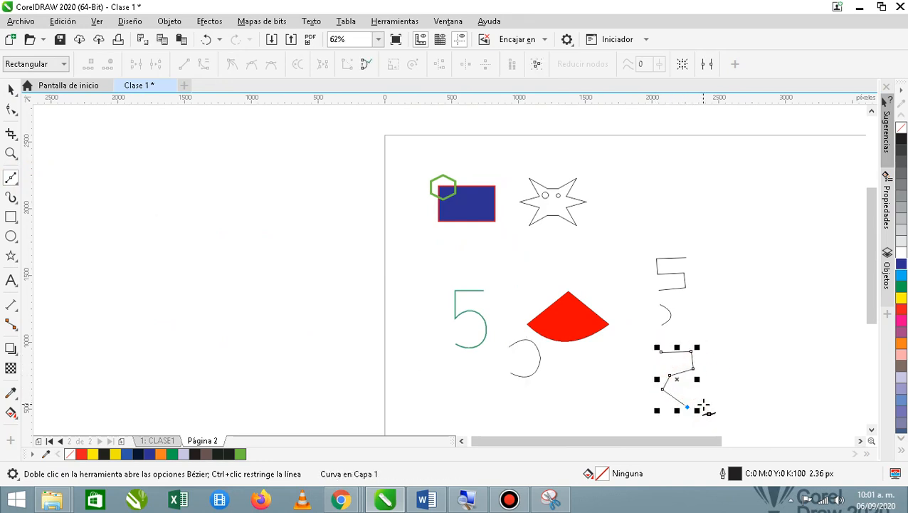
click(10, 88)
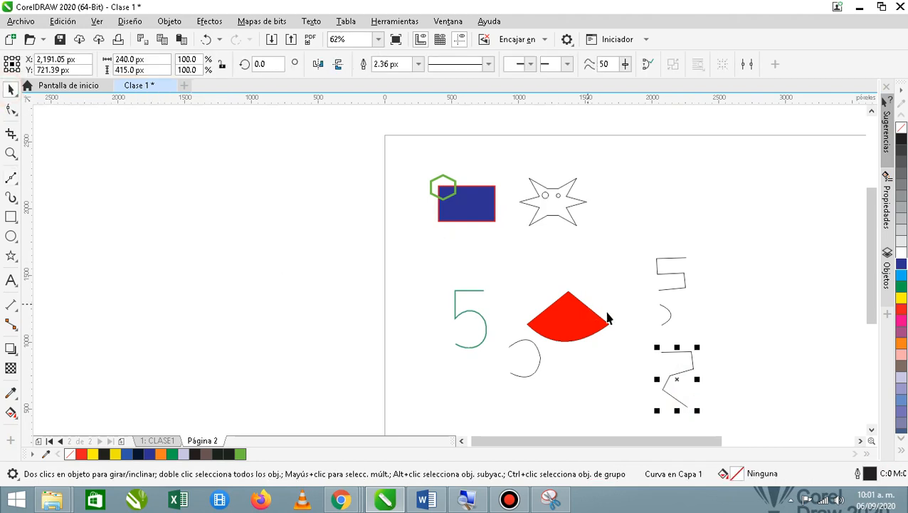
click(739, 297)
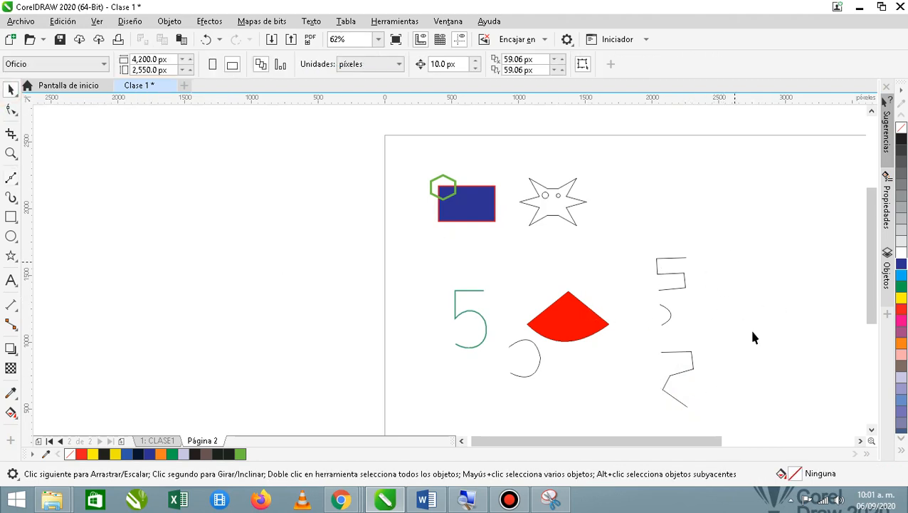
Move the zigzag line up to the empty area just right of the angular black 5
click(689, 370)
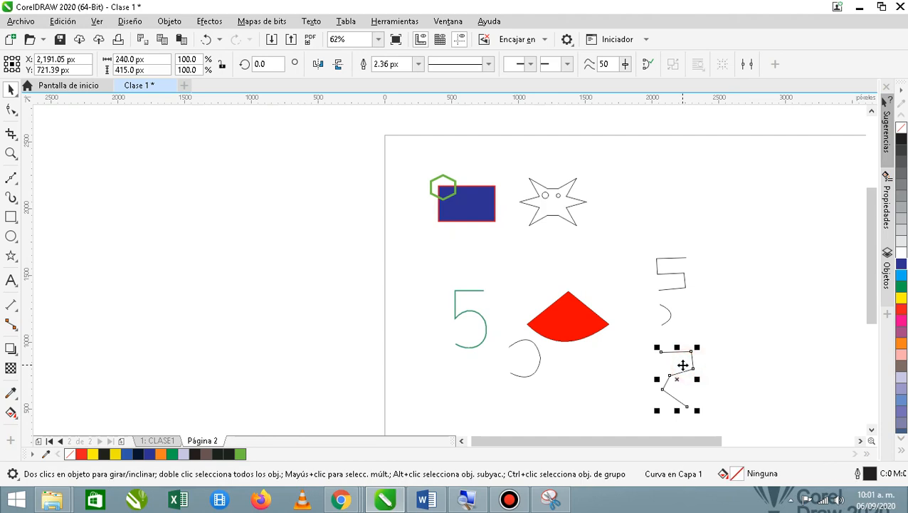
drag(683, 361, 760, 255)
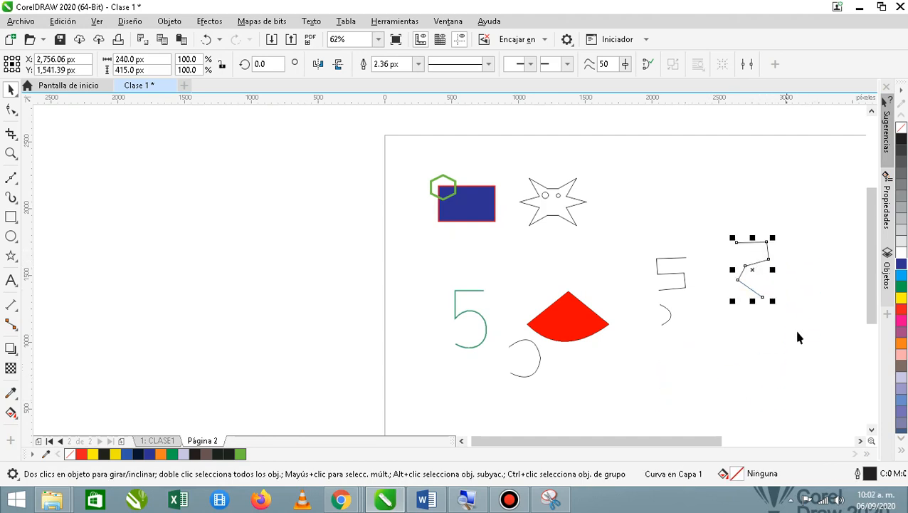
click(796, 337)
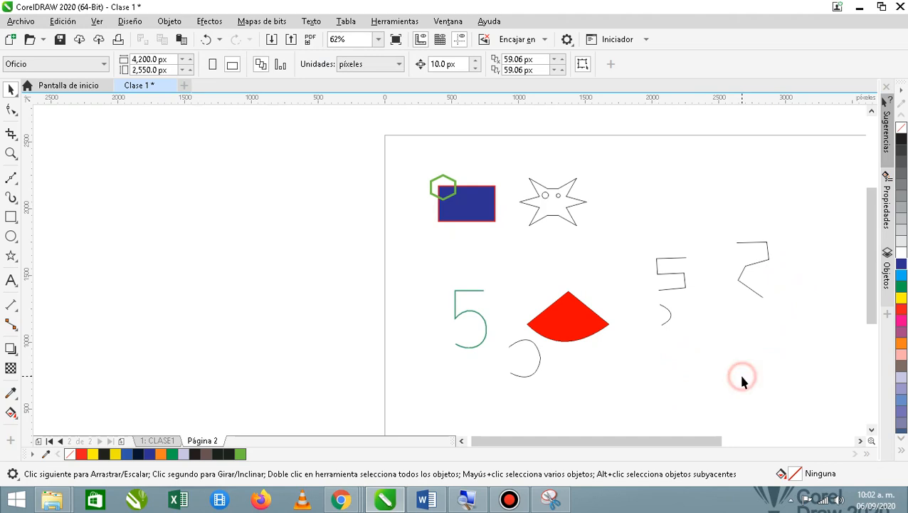
Draw a single hook-shaped Bézier curve, about 287 by 551 px, below the small arc, bending it with long handles at its end node
click(11, 178)
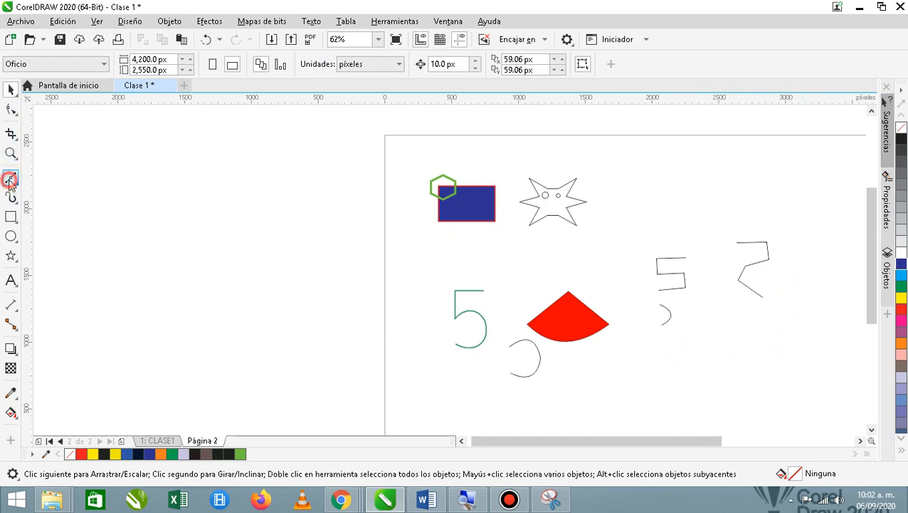
click(672, 346)
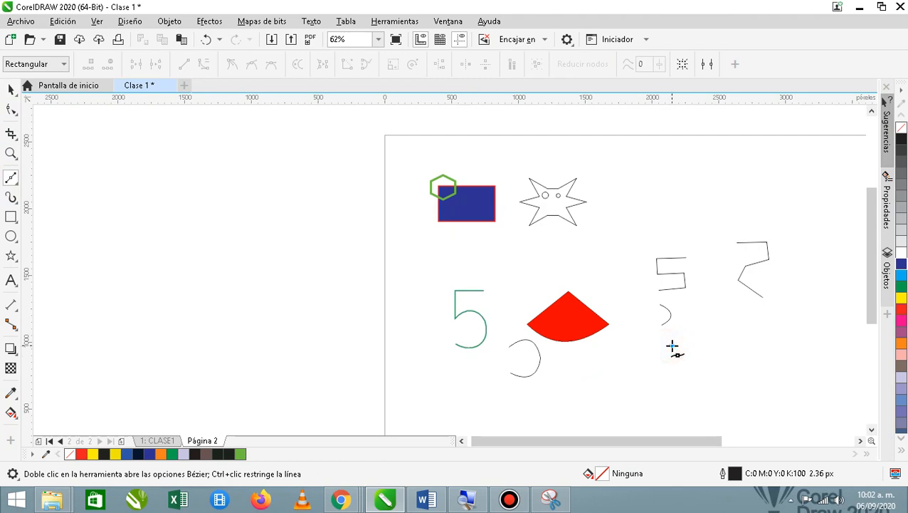
click(673, 393)
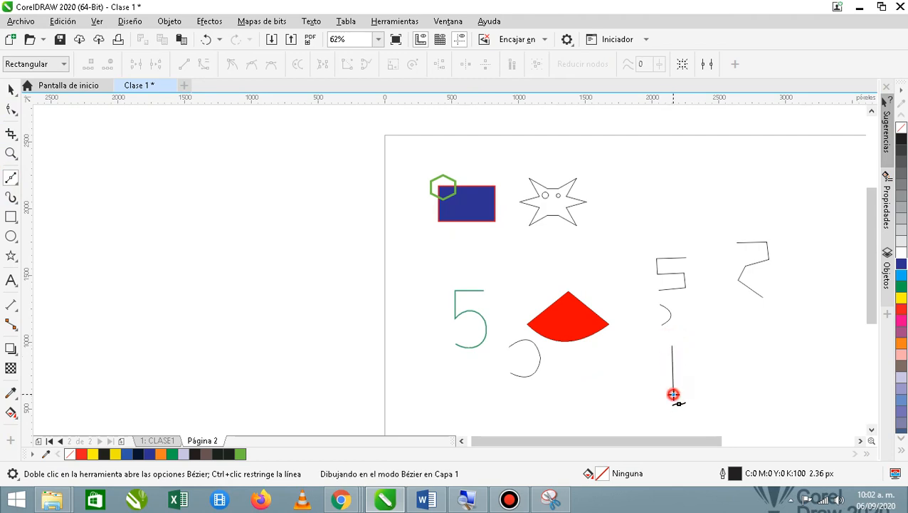
drag(673, 394, 591, 133)
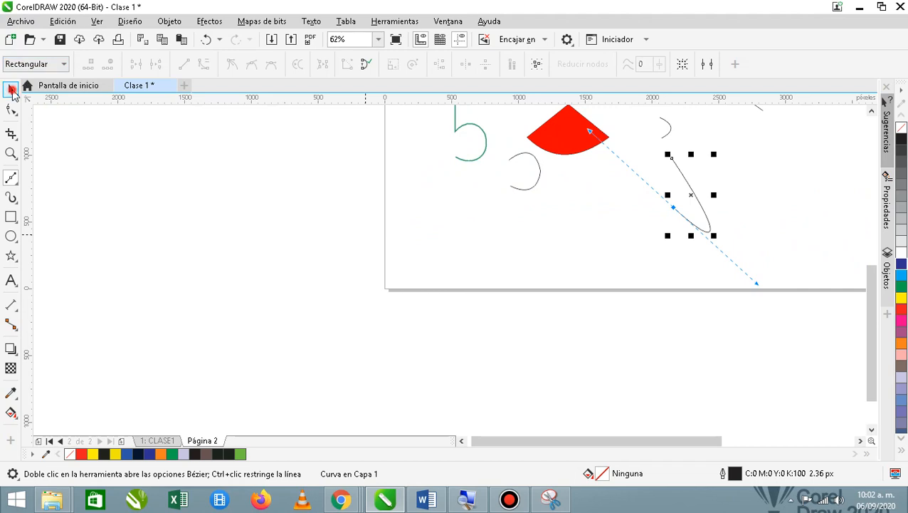
click(11, 89)
scroll(453, 187, down, 3)
scroll(503, 176, up, 3)
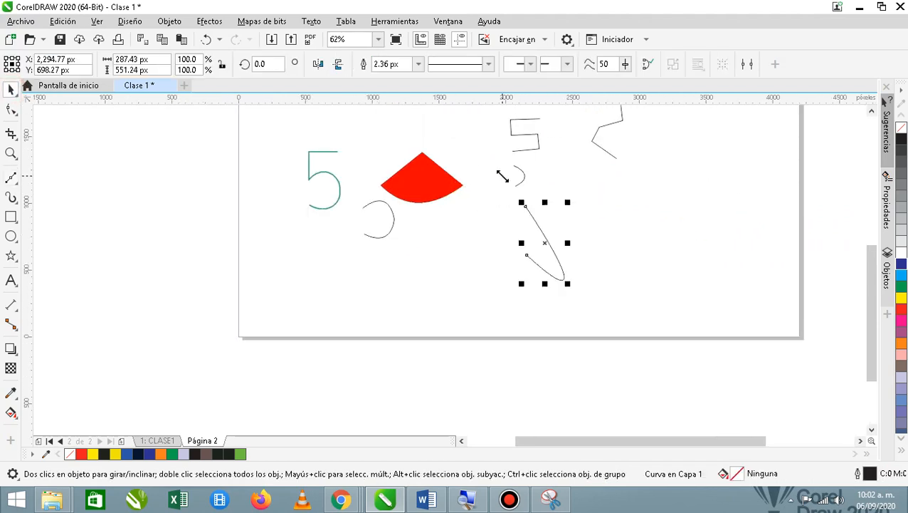
scroll(502, 176, down, 3)
scroll(510, 150, up, 3)
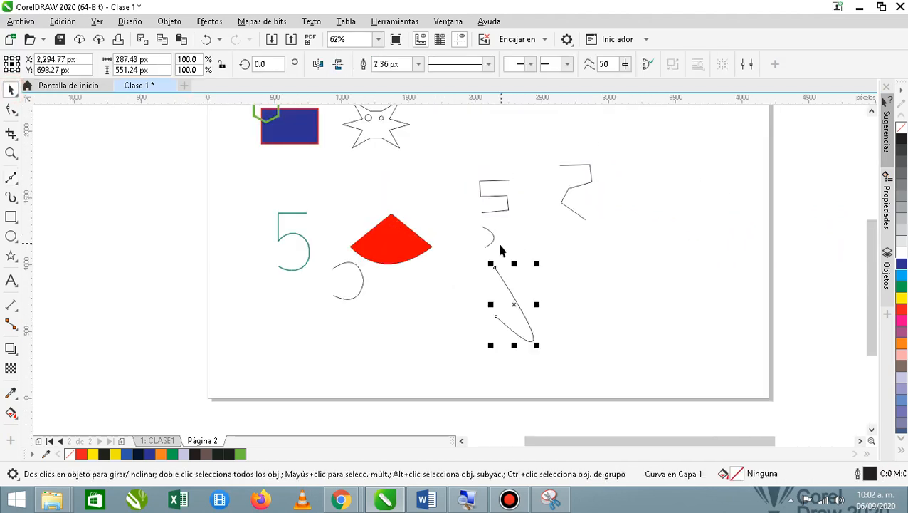
click(622, 290)
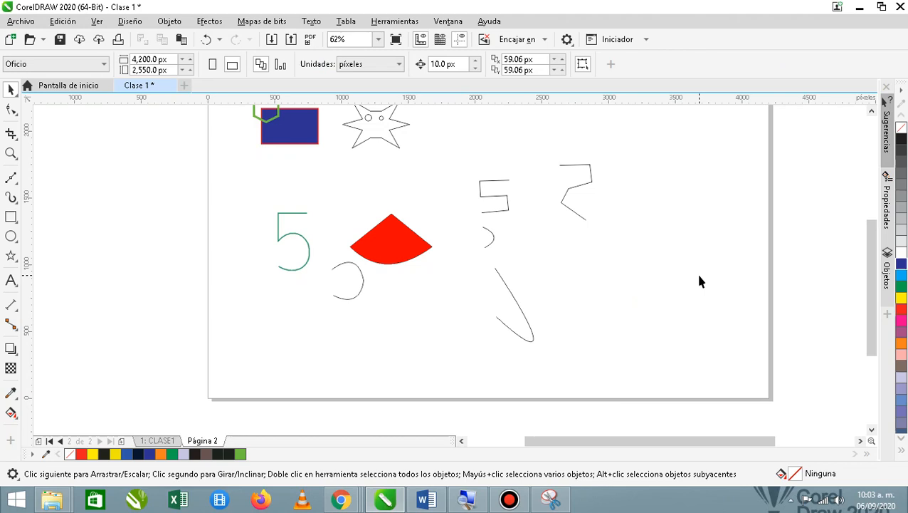
click(509, 498)
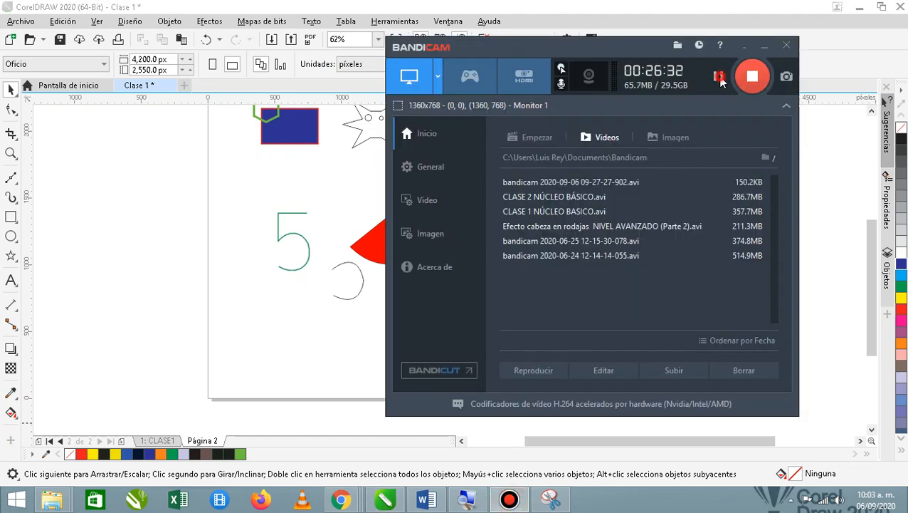
click(700, 12)
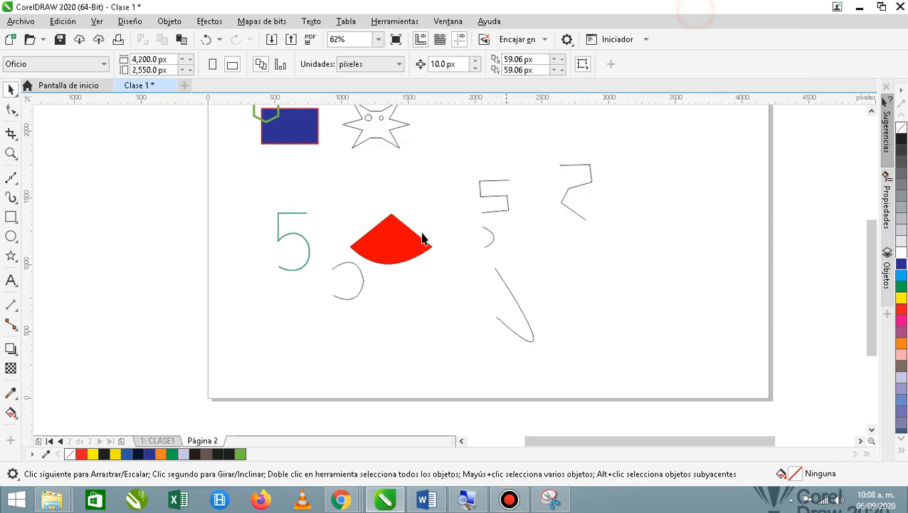
Delete the traced bowl curve below the fan and all the black practice lines to the right of the fan
click(356, 290)
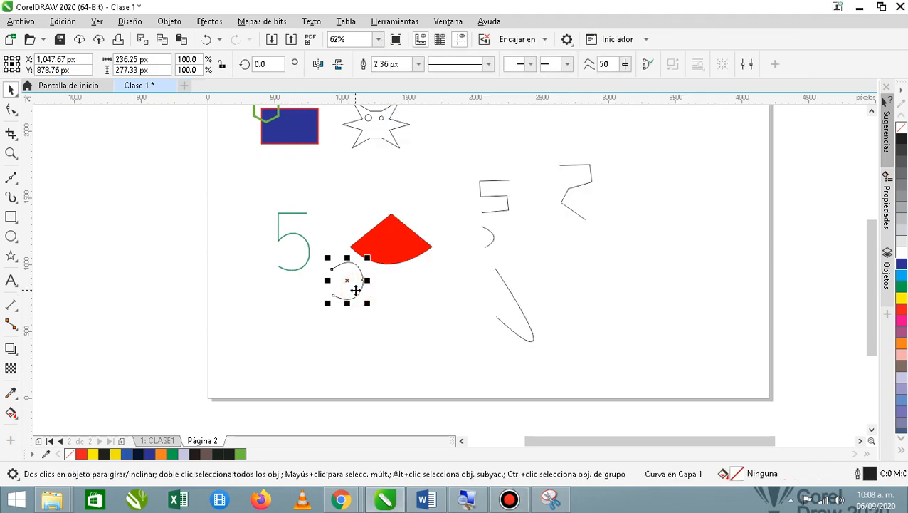
key(Delete)
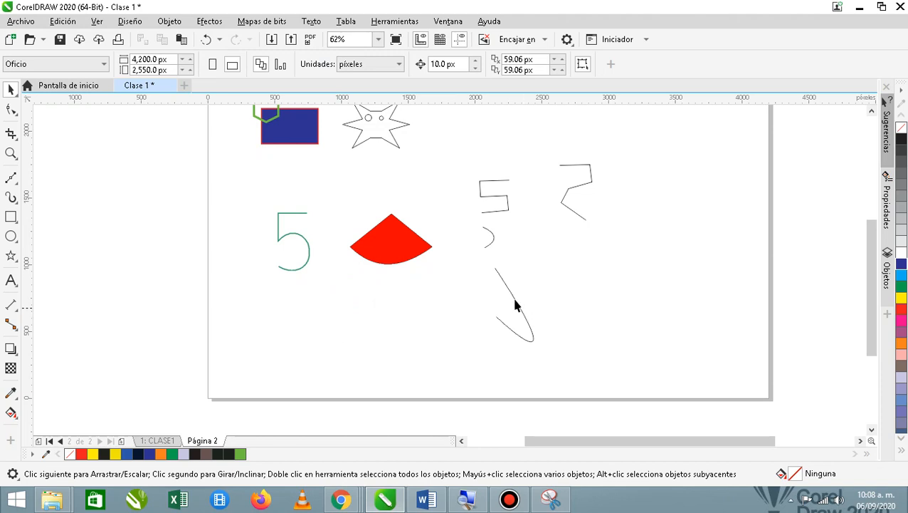
drag(676, 146, 456, 397)
key(Delete)
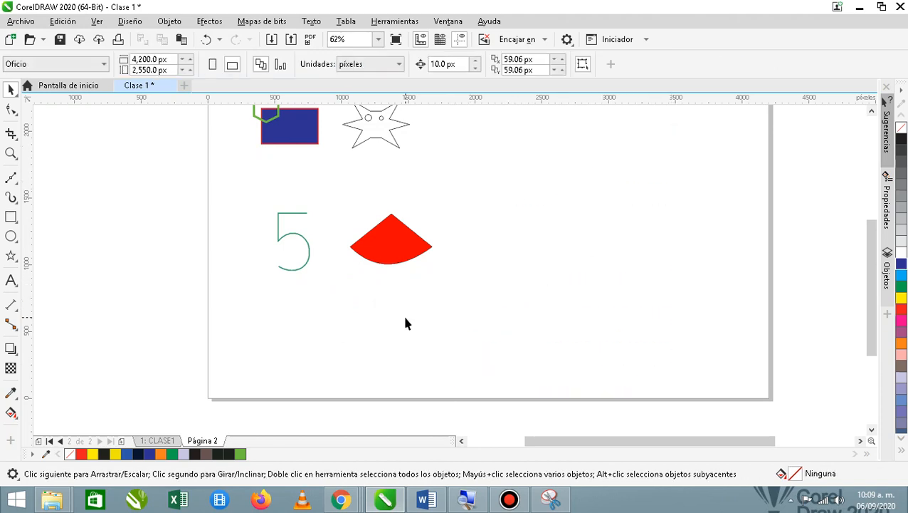
Activate the Bézier tool for tracing the green 5 from the outer end of its top bar
scroll(268, 229, up, 4)
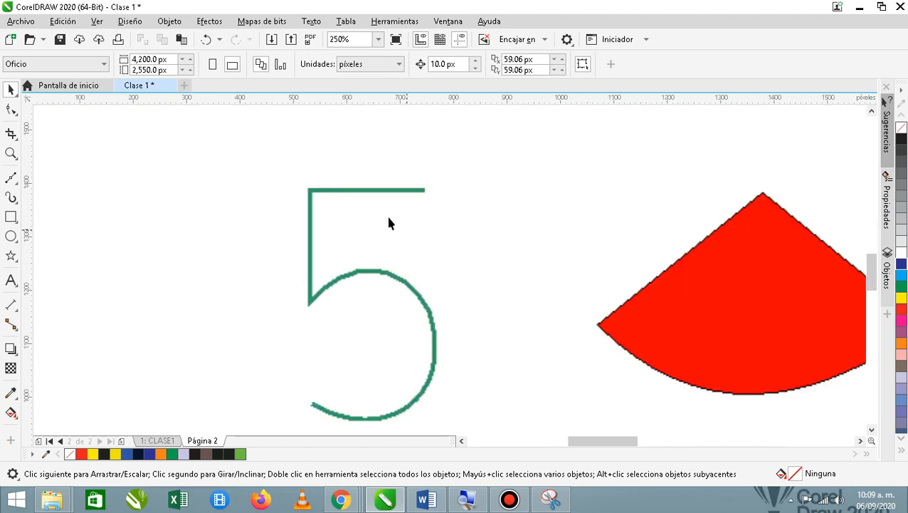
click(11, 177)
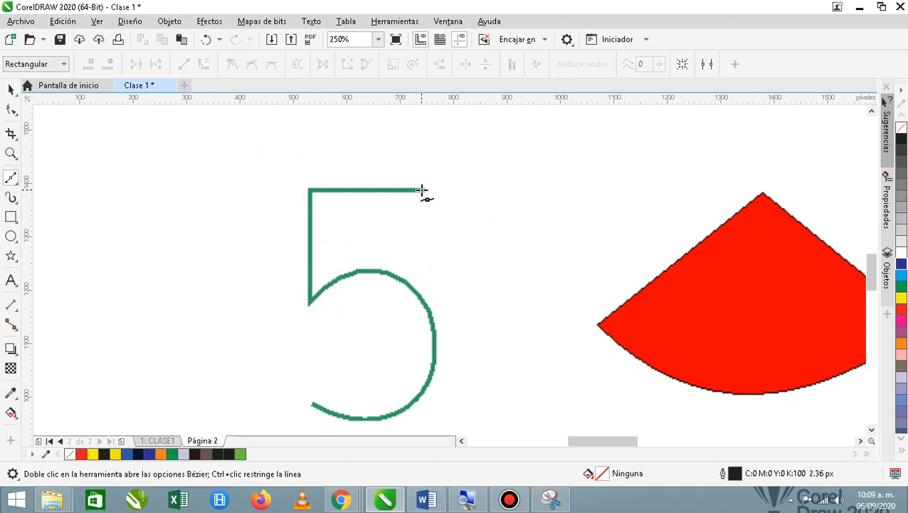
Trace the straight top bar and vertical stem of the green reference 5 with the Bézier tool
click(422, 190)
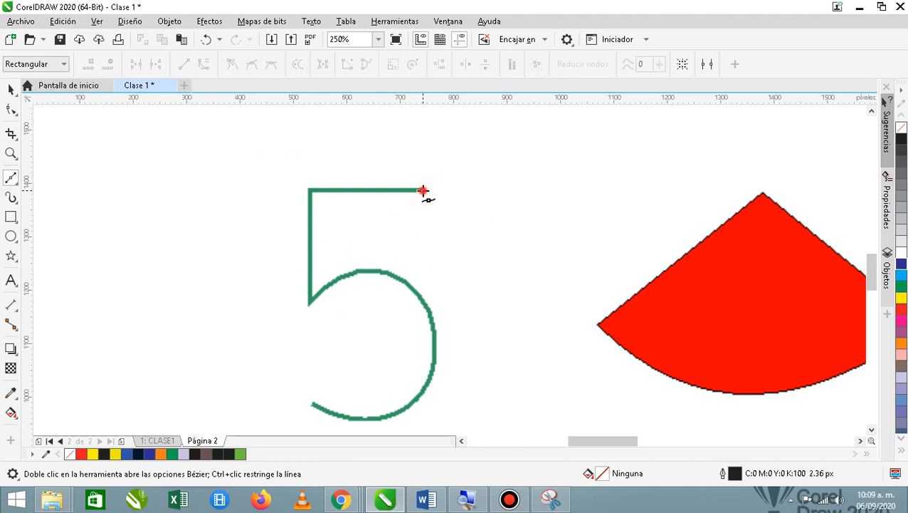
click(309, 191)
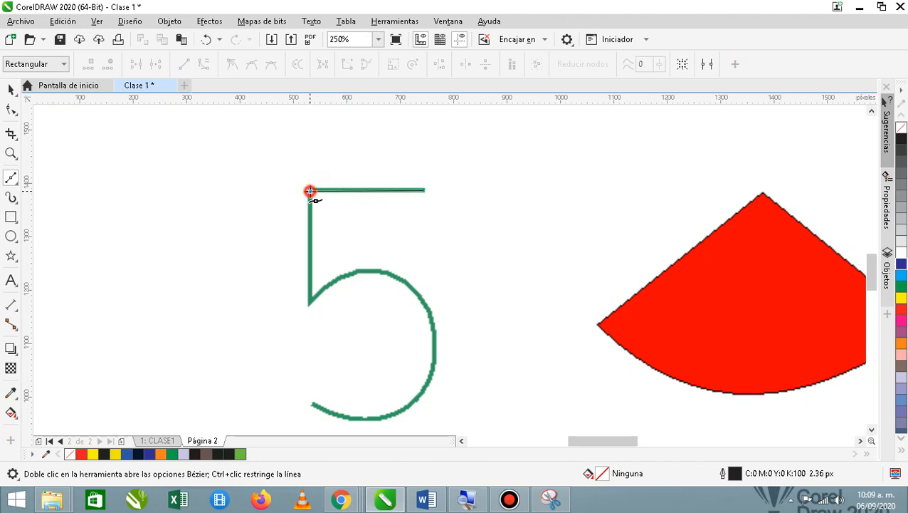
click(309, 300)
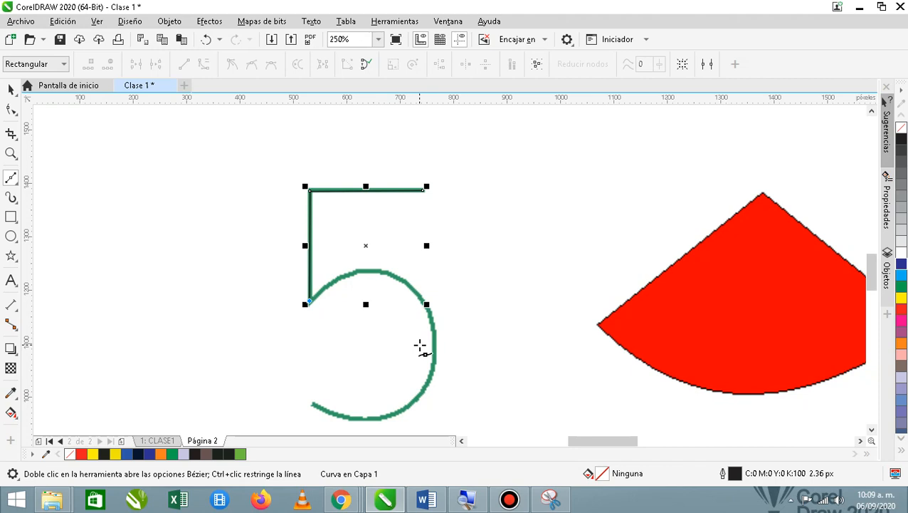
Continue the Bézier path around the bowl of the reference 5 with curved segments, ending at its lower tip
click(420, 299)
drag(421, 299, 462, 367)
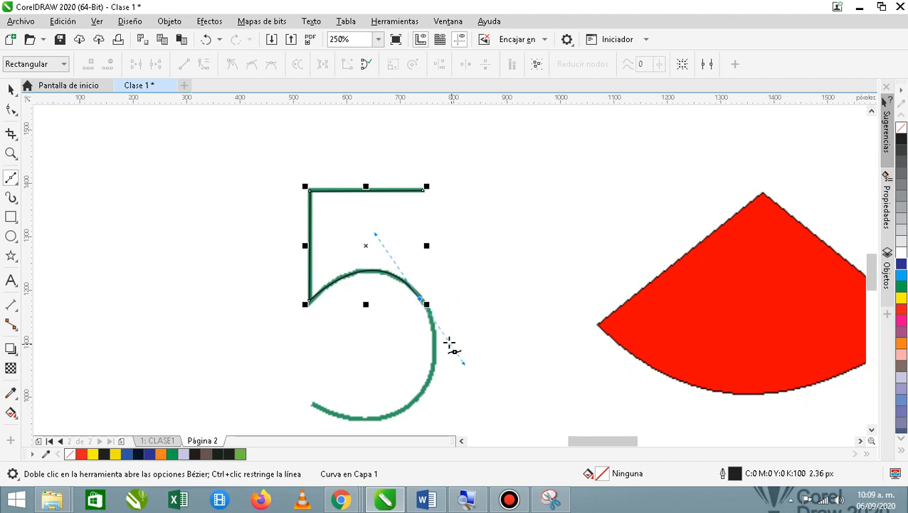
click(422, 299)
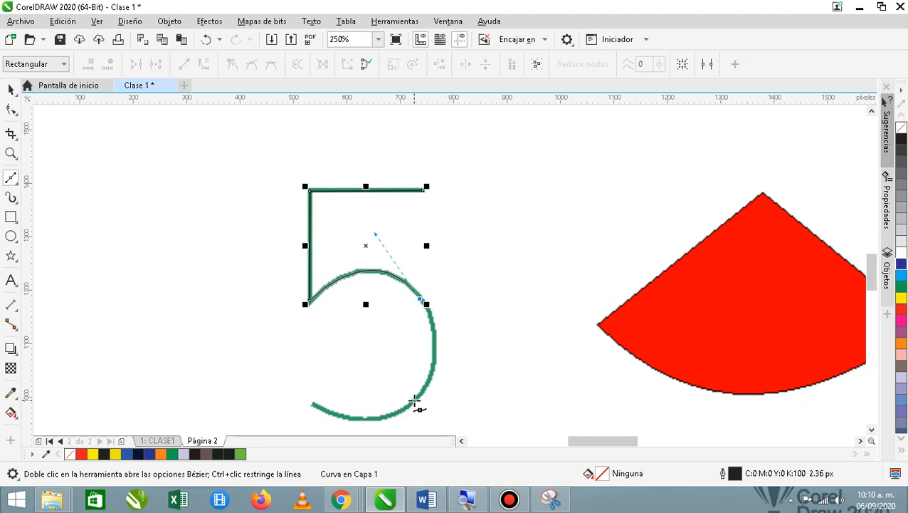
drag(415, 400, 373, 381)
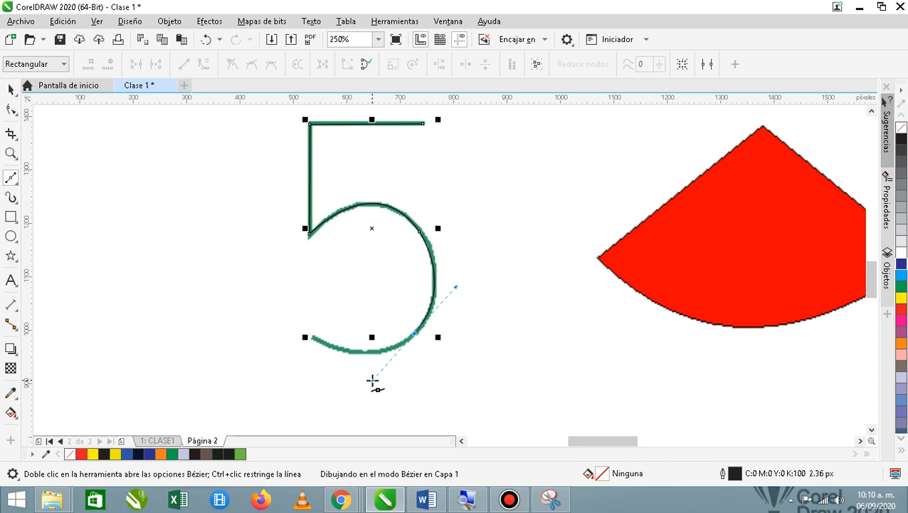
click(416, 332)
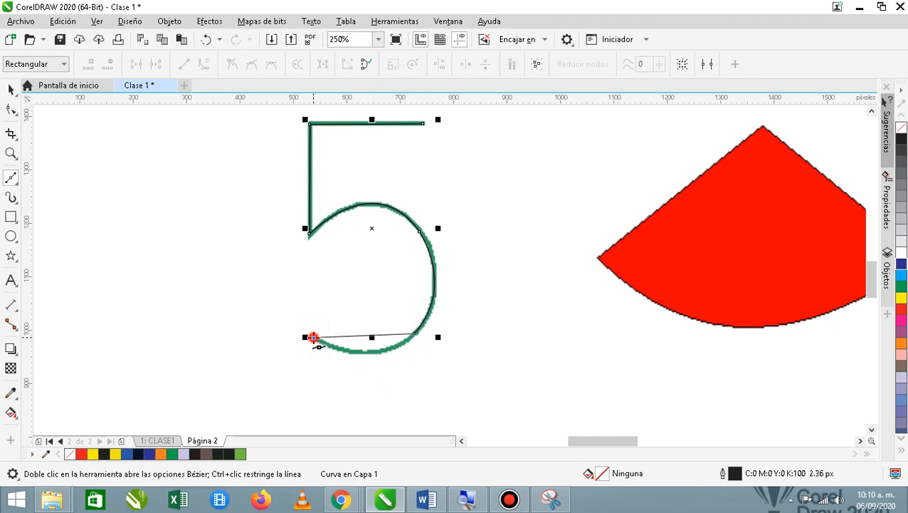
drag(313, 338, 251, 304)
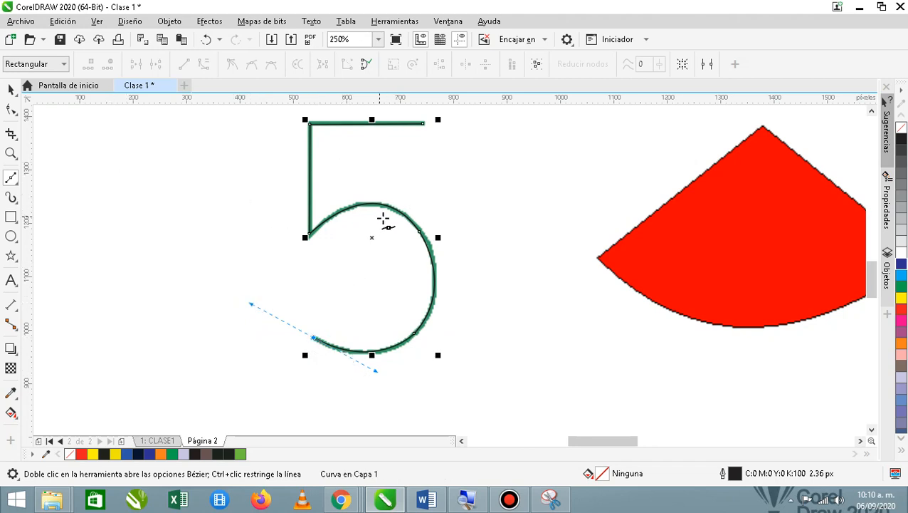
Move the traced 5 off the reference image and place it in the empty space directly below it
click(10, 89)
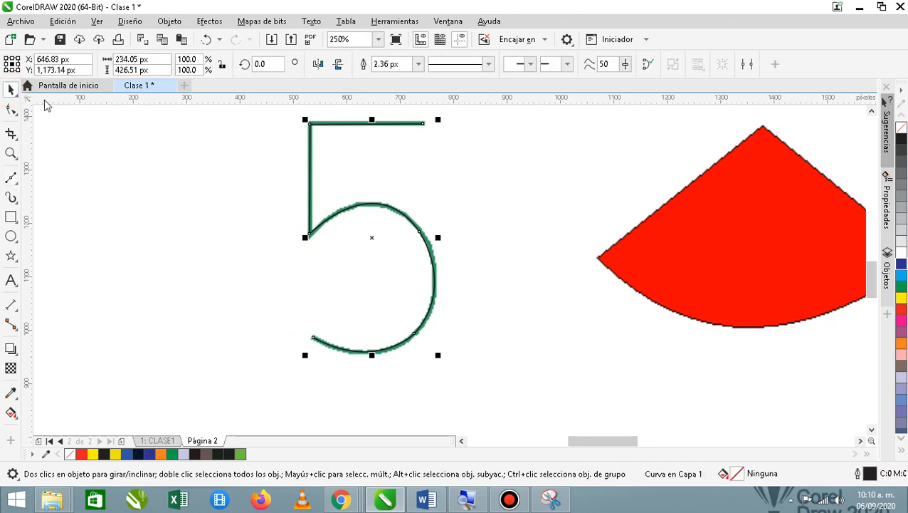
drag(405, 214, 582, 253)
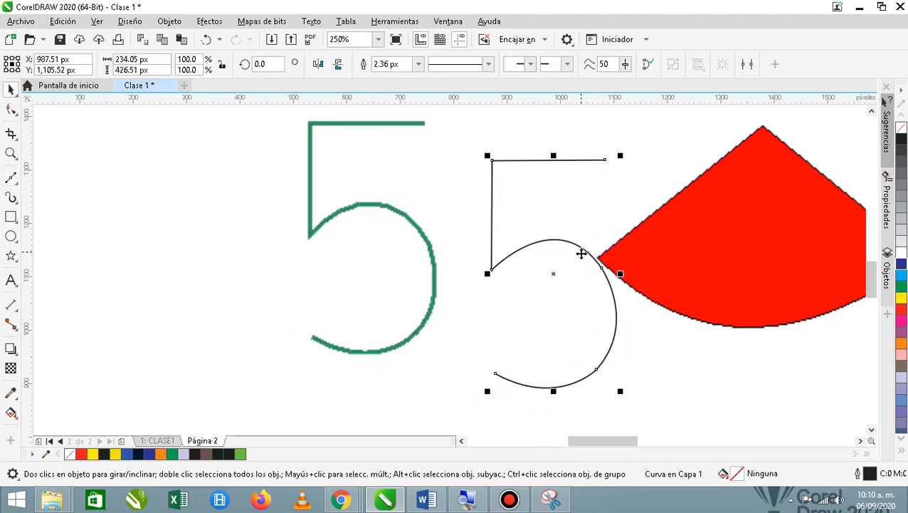
scroll(596, 257, down, 2)
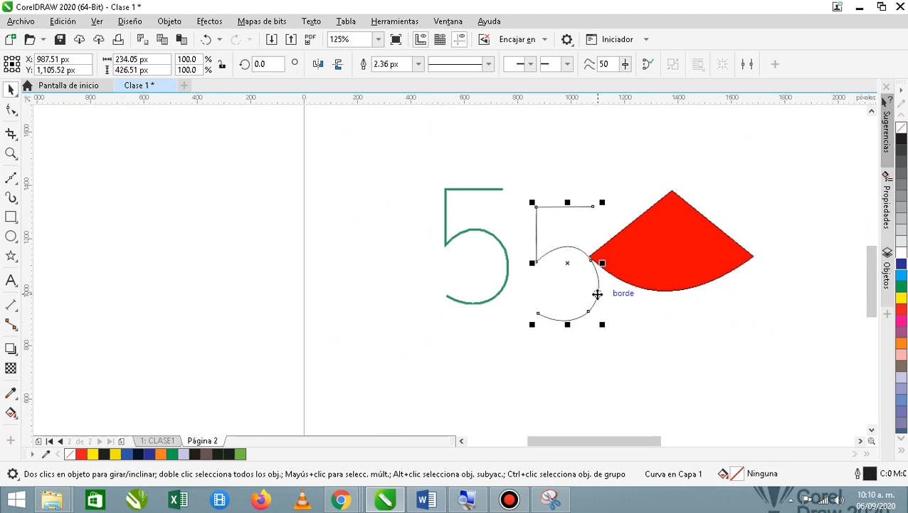
drag(596, 294, 519, 379)
scroll(519, 379, down, 2)
scroll(519, 384, down, 2)
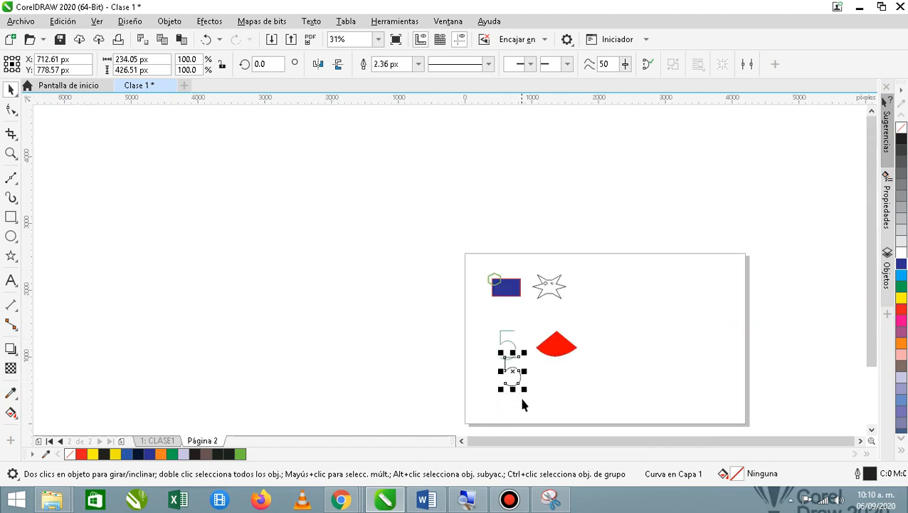
scroll(519, 393, up, 4)
mouse_move(515, 317)
mouse_down()
mouse_move(522, 357)
mouse_move(509, 367)
mouse_up()
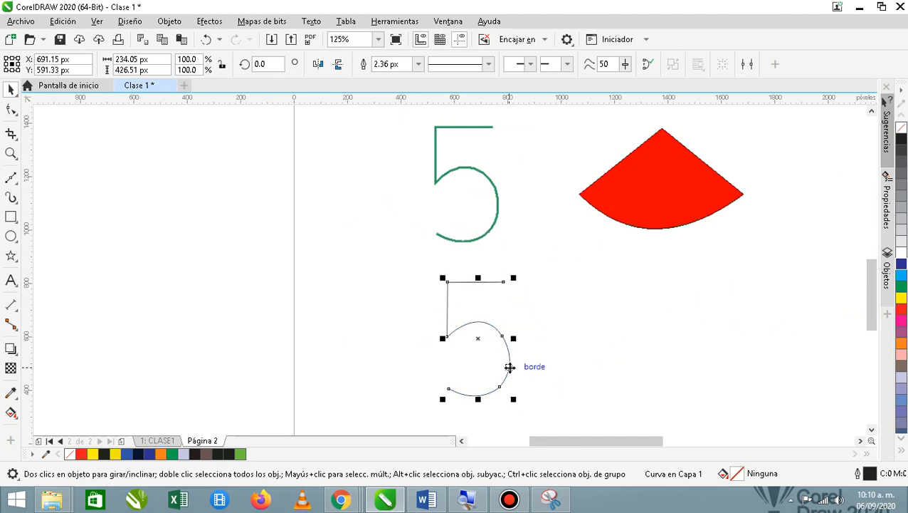
Set the traced 5's outline width to 5.0 px and its miter limit to 7.0
key(F12)
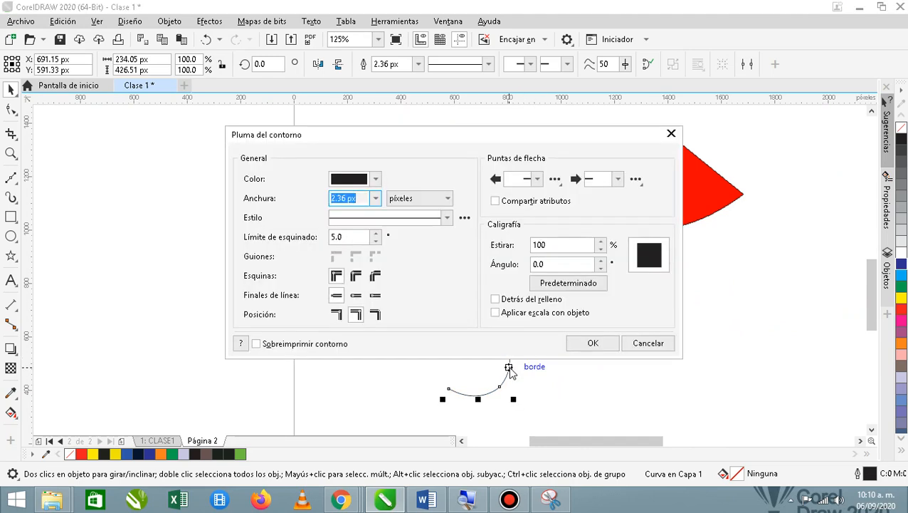
click(375, 201)
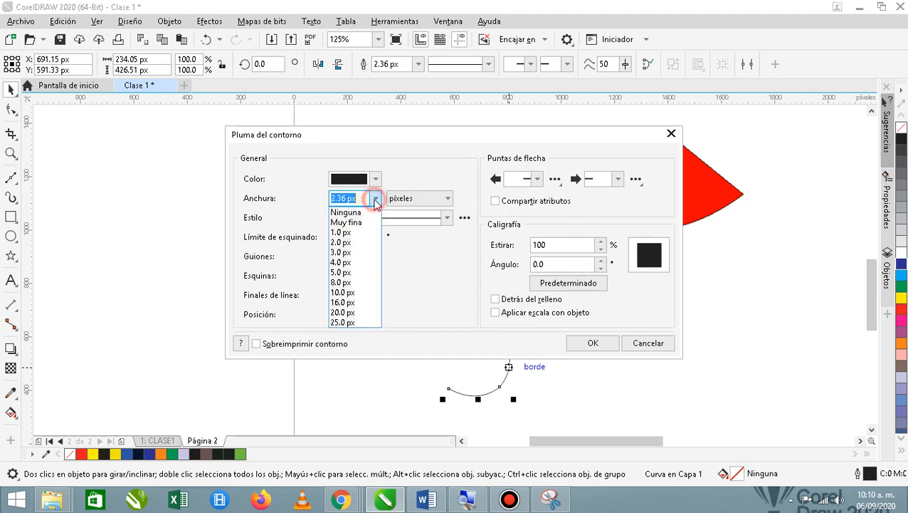
click(350, 282)
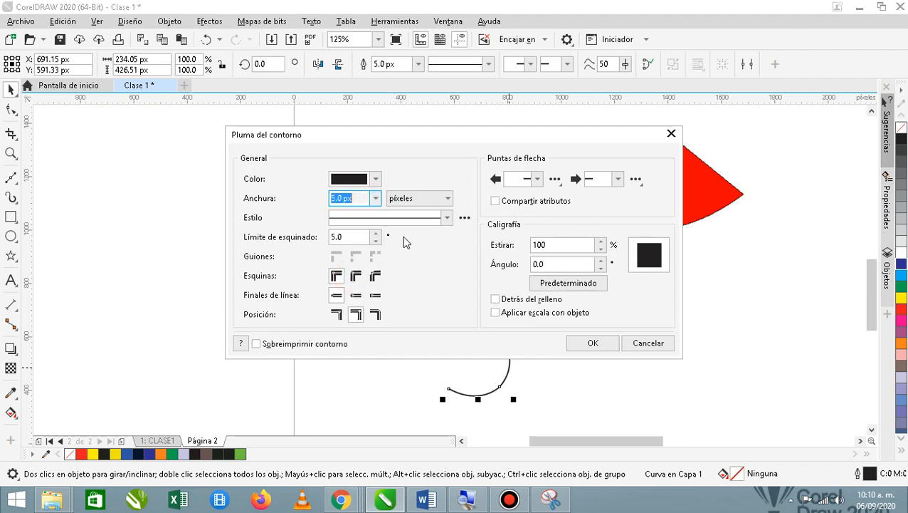
click(376, 234)
click(375, 234)
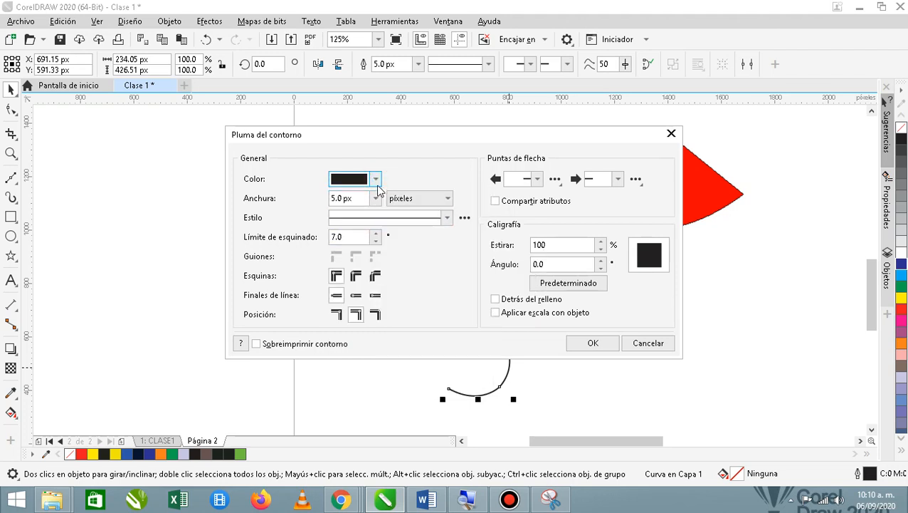
Set the traced 5's outline color to green C63 M0 Y100 K0 and apply the outline pen settings
click(376, 179)
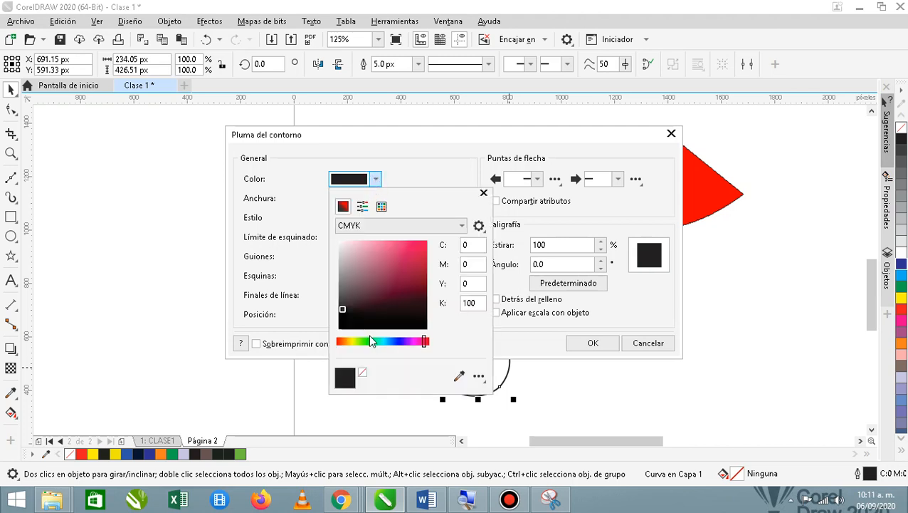
click(372, 341)
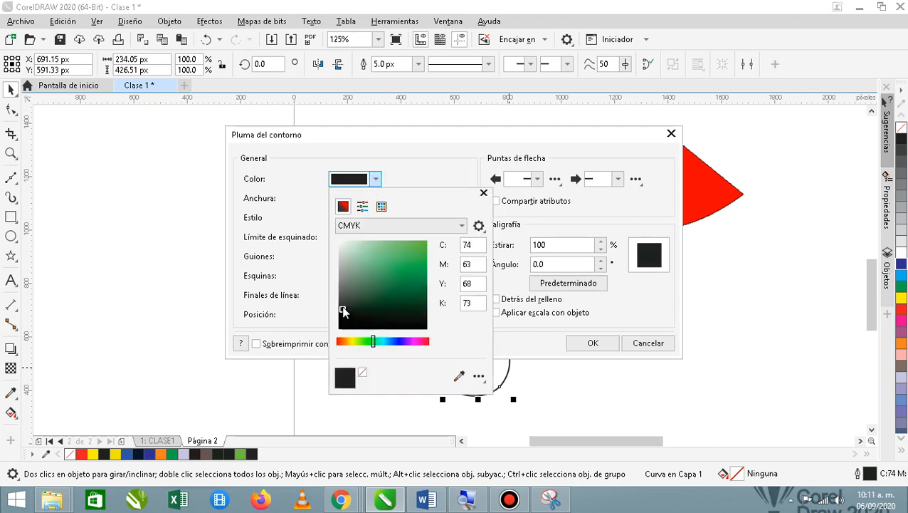
mouse_move(342, 309)
mouse_down()
mouse_move(422, 280)
mouse_move(427, 240)
mouse_up()
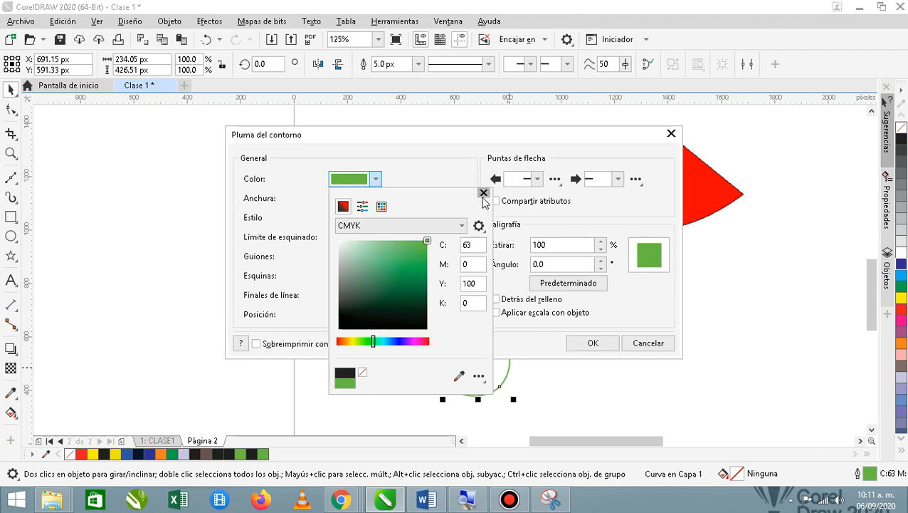
click(484, 193)
click(588, 344)
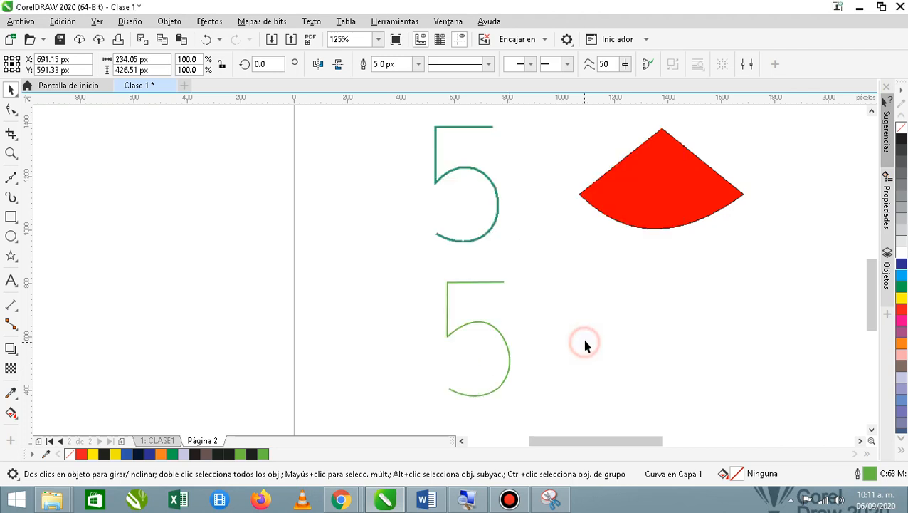
click(568, 349)
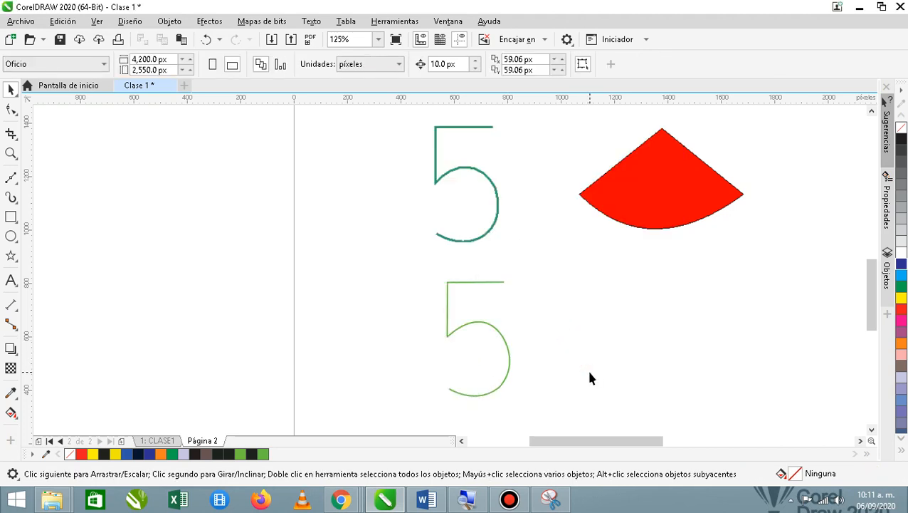
Sample the dark green from the reference 5 with the Color Eyedropper and apply it to the traced 5's outline
click(507, 357)
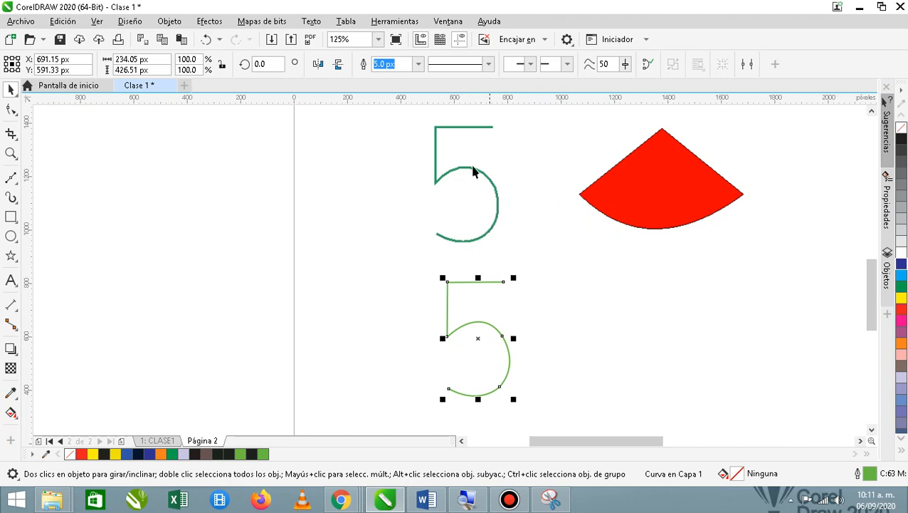
scroll(460, 240, up, 4)
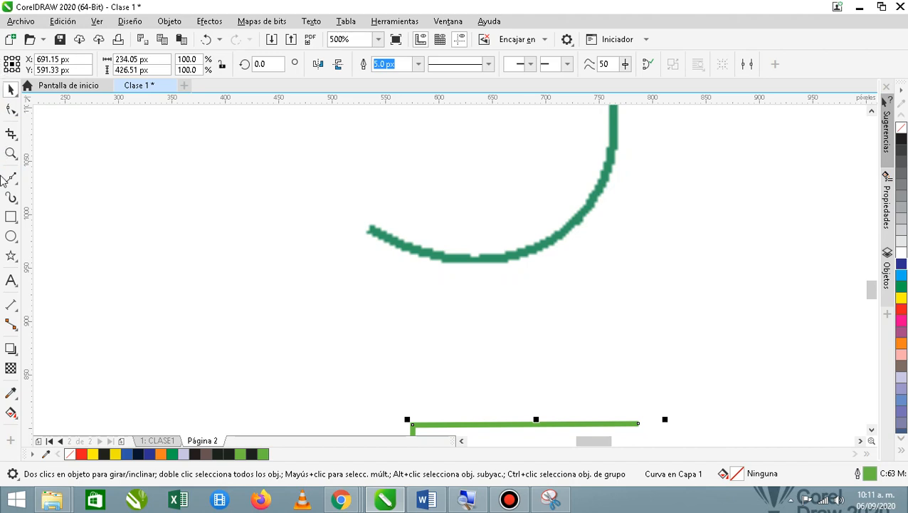
click(10, 393)
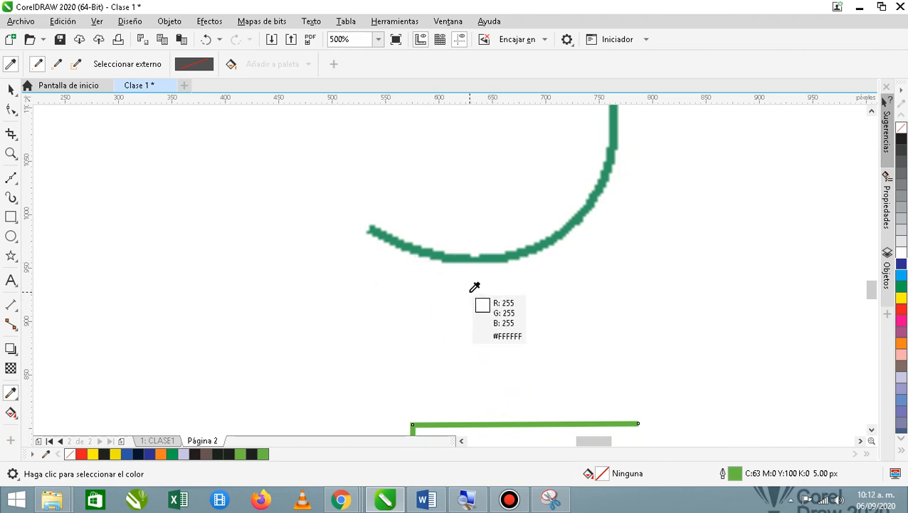
click(519, 249)
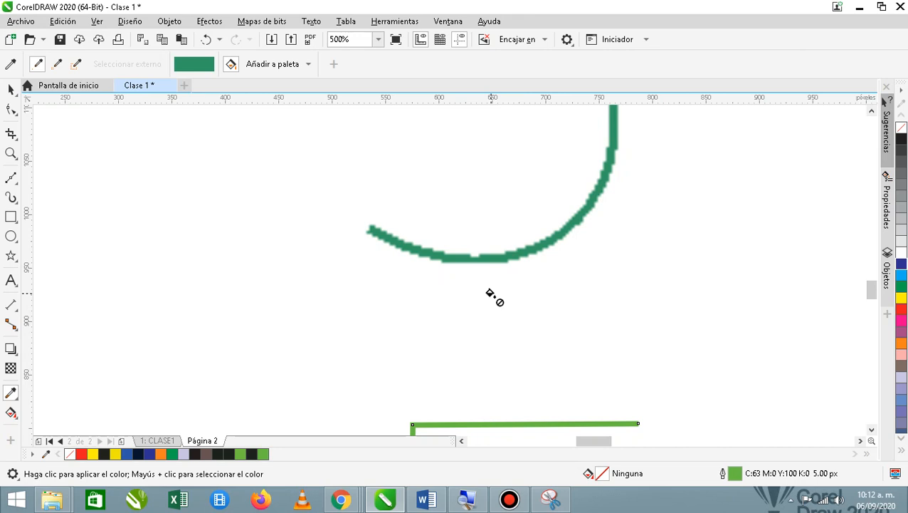
click(502, 422)
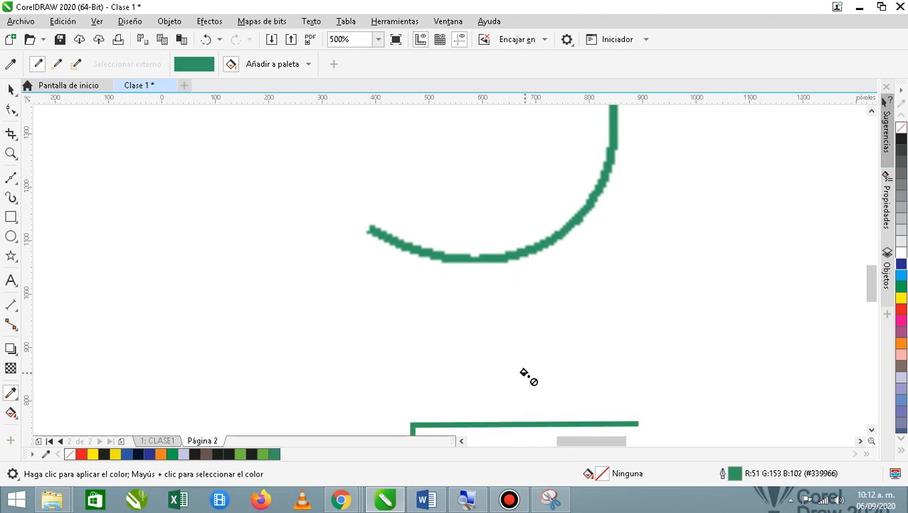
Set the traced 5's outline width to 8.0 px, apply it and deselect the curve
scroll(523, 375, down, 2)
scroll(515, 425, up, 1)
scroll(483, 385, up, 2)
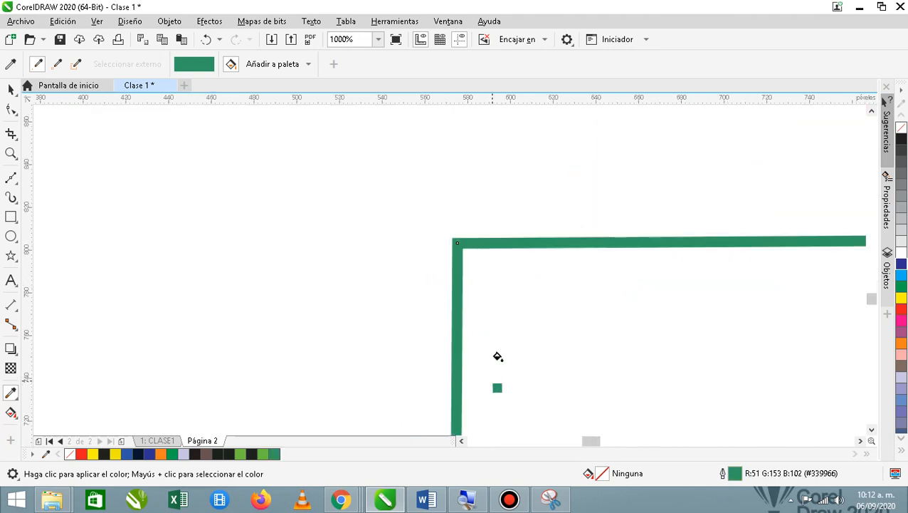
scroll(500, 331, down, 2)
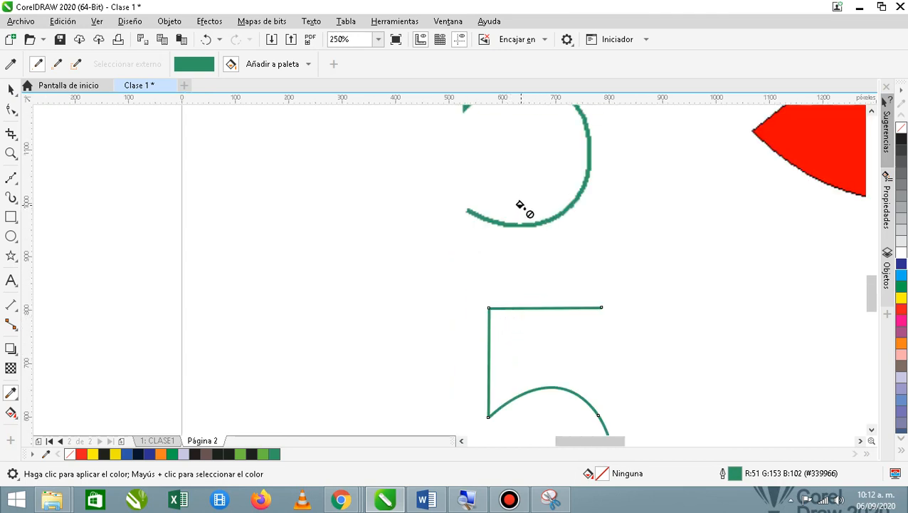
click(15, 89)
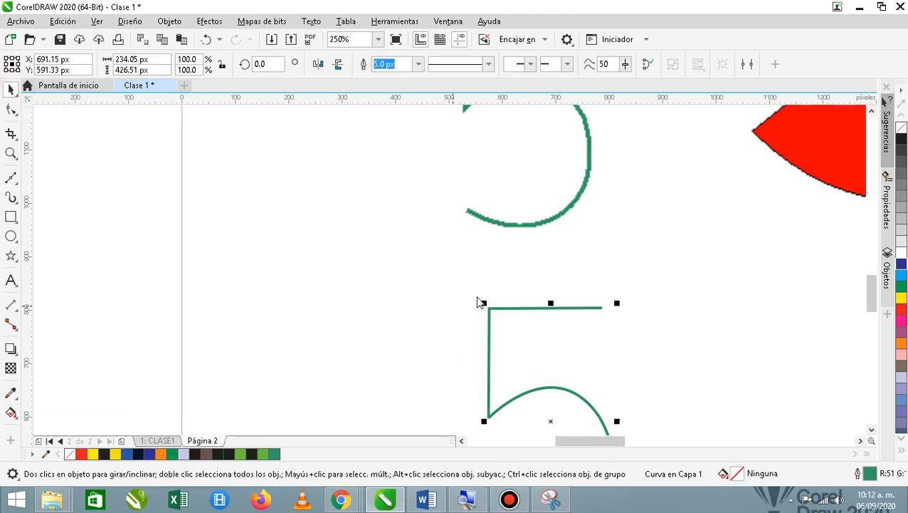
key(F12)
click(375, 199)
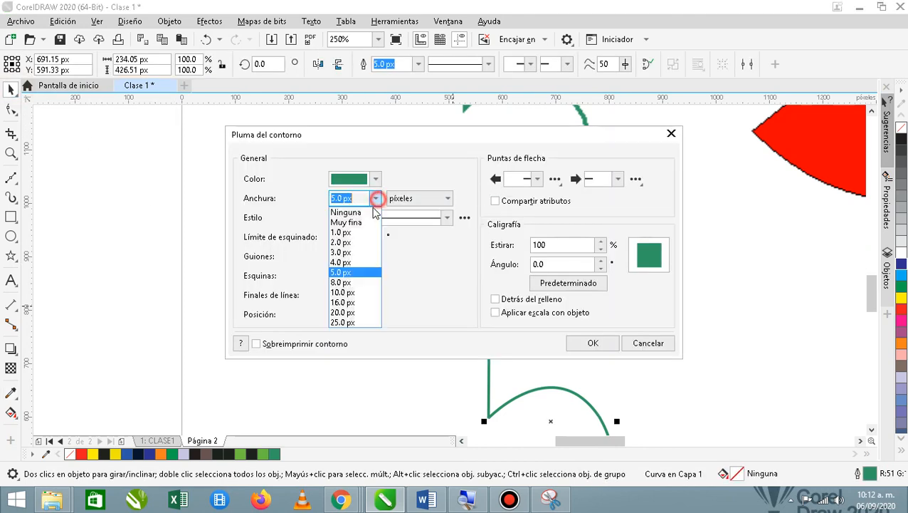
click(342, 281)
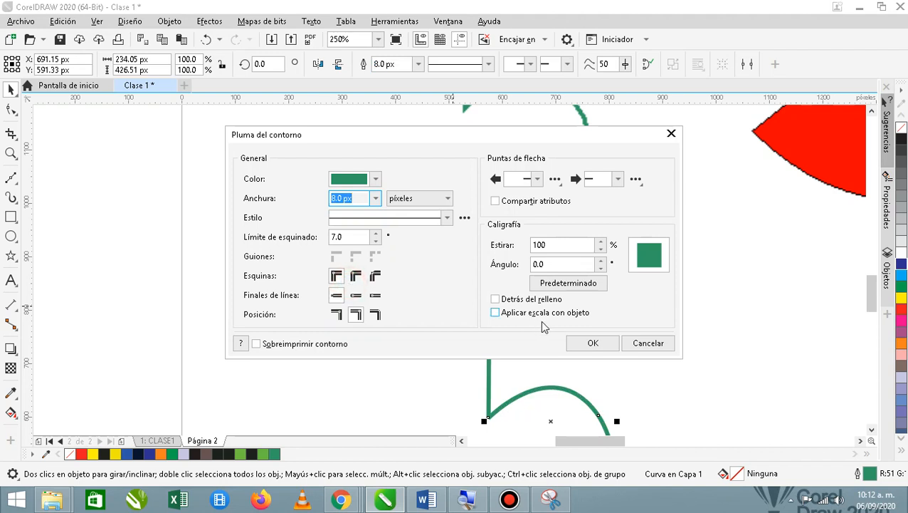
click(590, 344)
click(640, 344)
scroll(605, 342, down, 4)
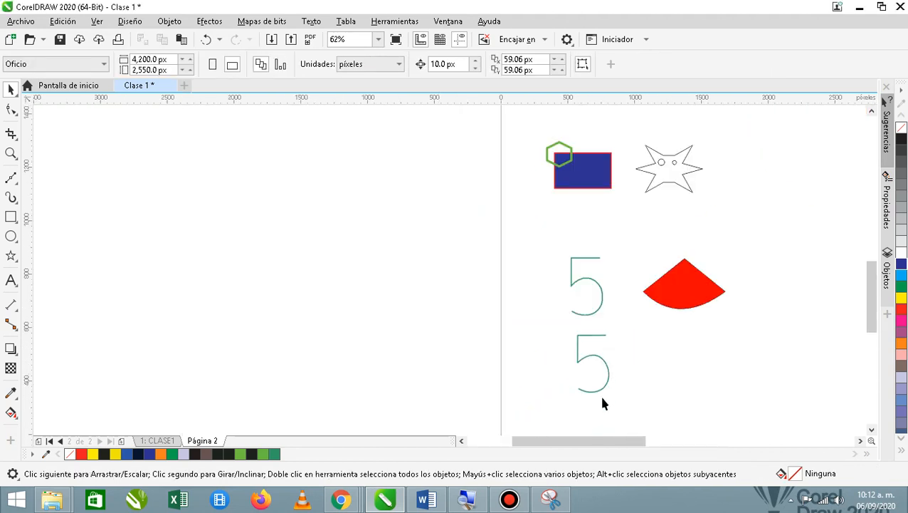
scroll(602, 404, up, 4)
click(620, 317)
scroll(605, 309, down, 2)
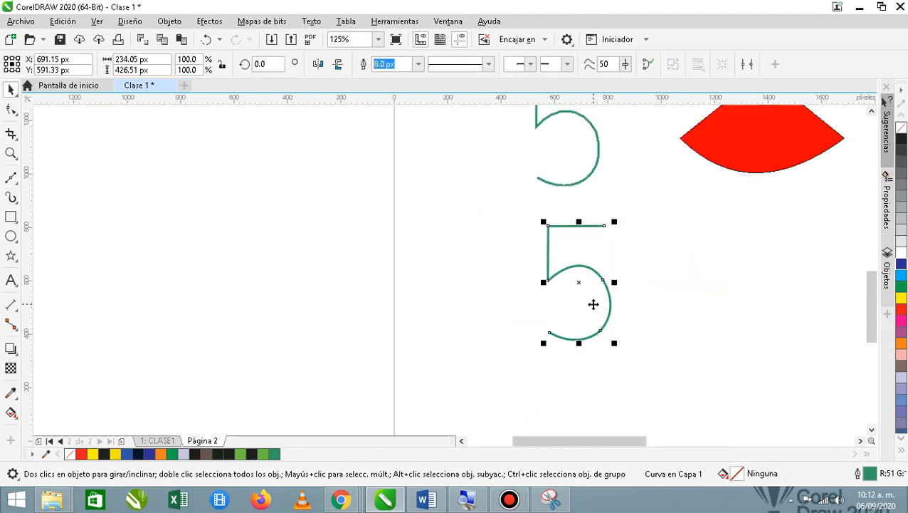
scroll(591, 298, down, 2)
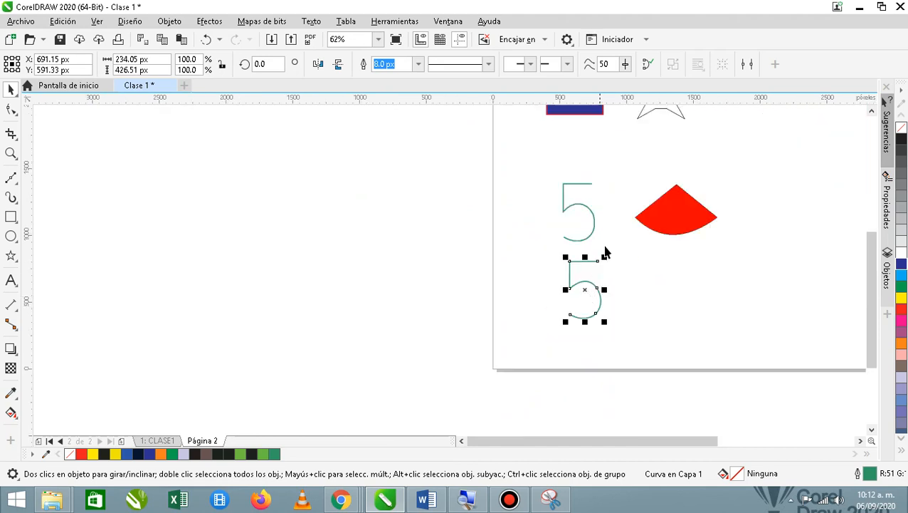
scroll(599, 228, up, 2)
scroll(600, 229, down, 2)
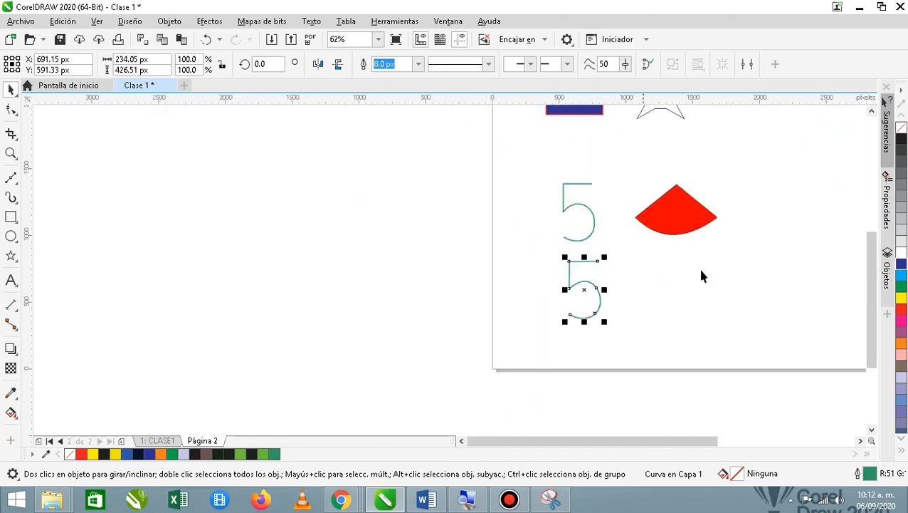
scroll(703, 271, up, 2)
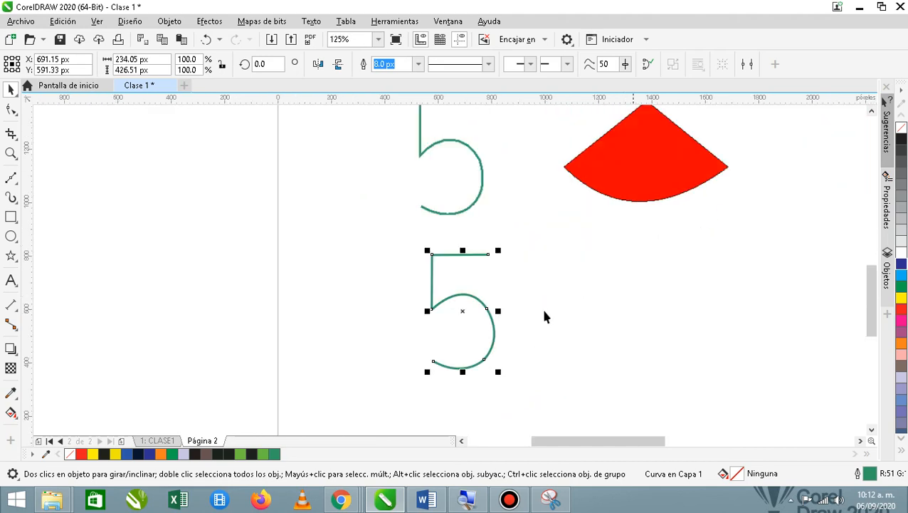
click(509, 498)
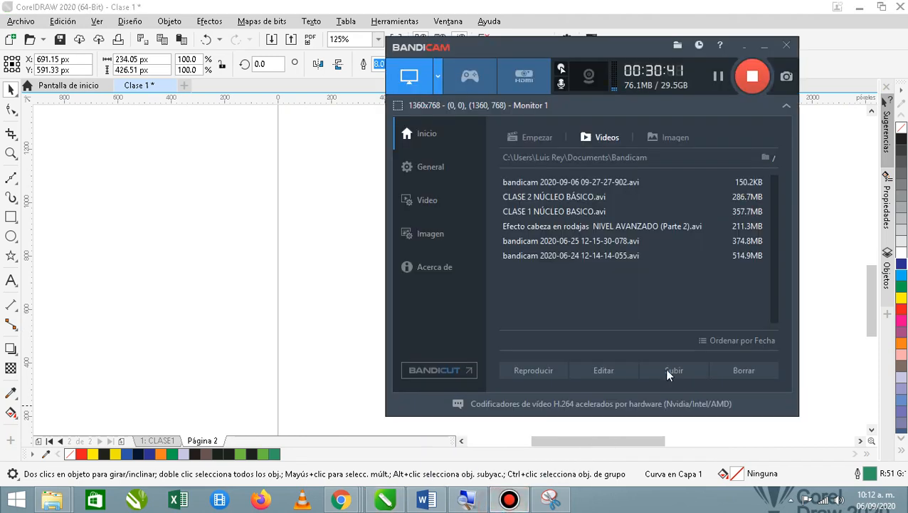
click(715, 81)
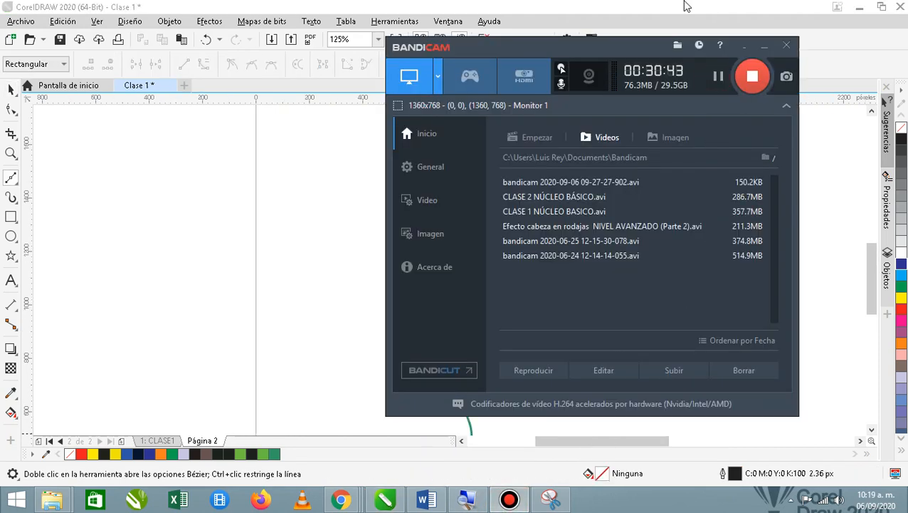
click(683, 5)
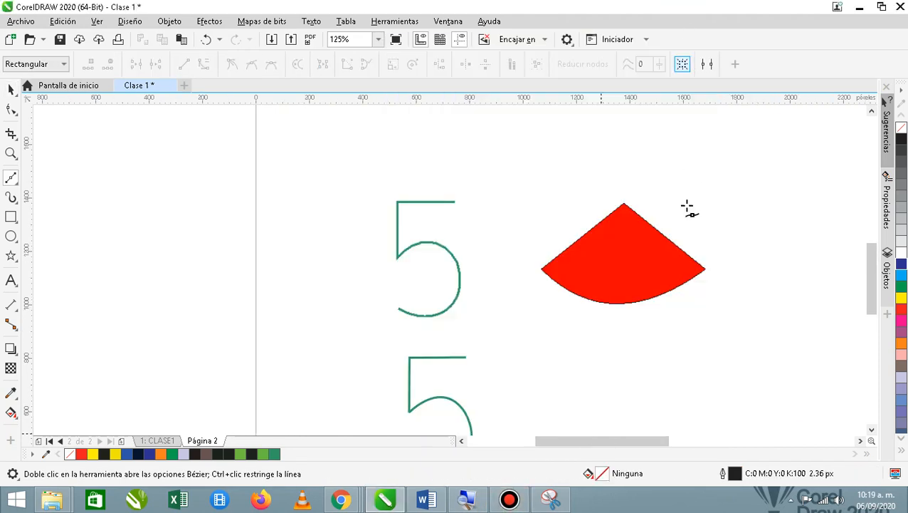
click(509, 498)
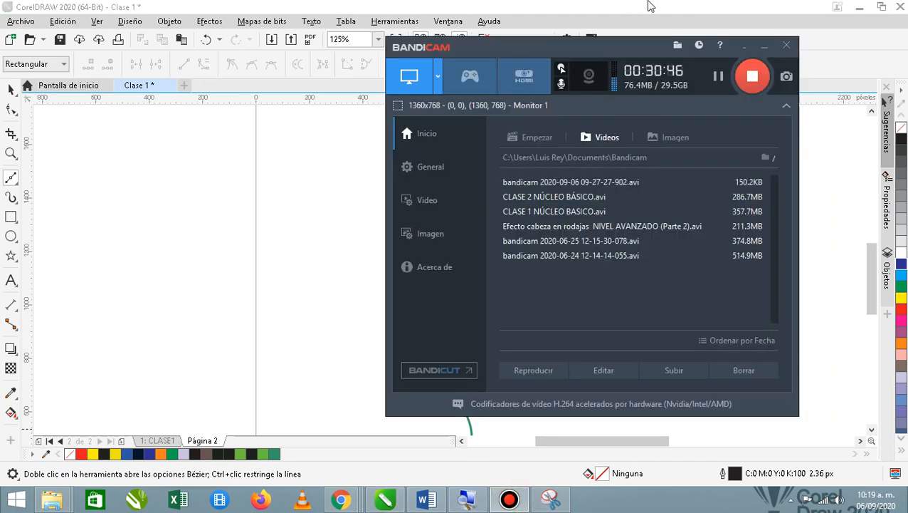
click(649, 6)
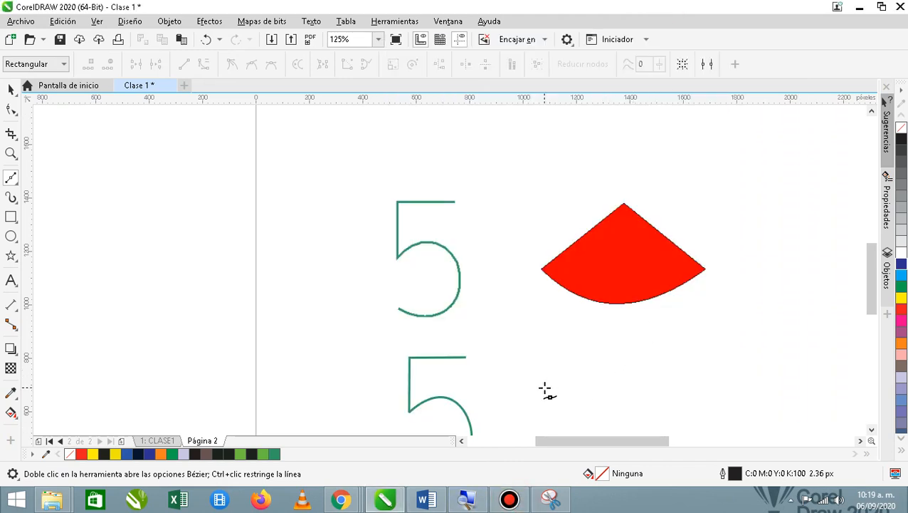
Trace the reference red fan's two straight sides with the Bézier tool, from its left corner over the apex to the right corner
scroll(544, 390, down, 3)
scroll(543, 395, up, 3)
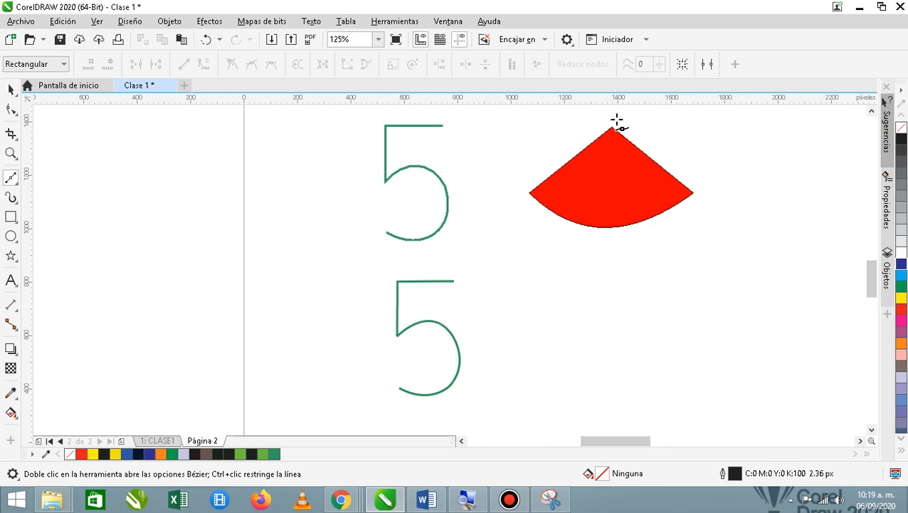
scroll(618, 124, up, 3)
scroll(628, 168, down, 4)
scroll(632, 186, up, 3)
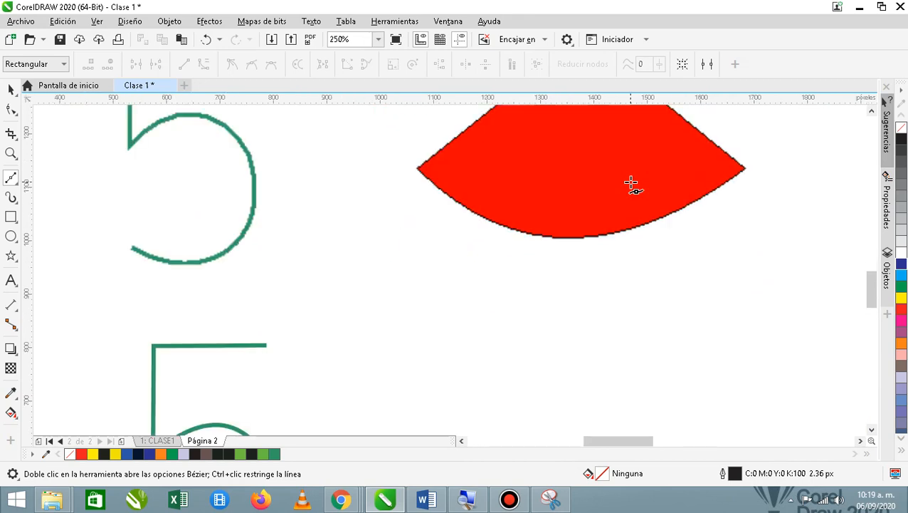
scroll(632, 184, down, 3)
scroll(624, 144, up, 3)
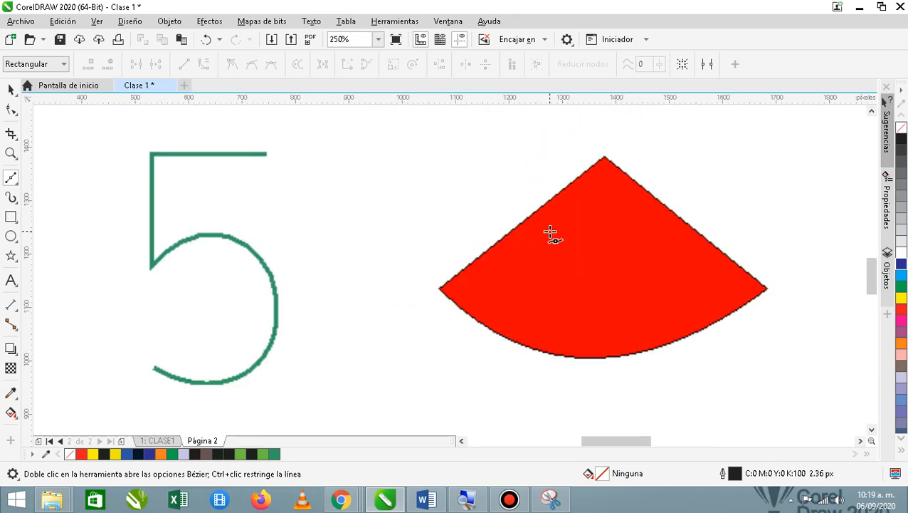
click(442, 286)
click(604, 157)
click(605, 158)
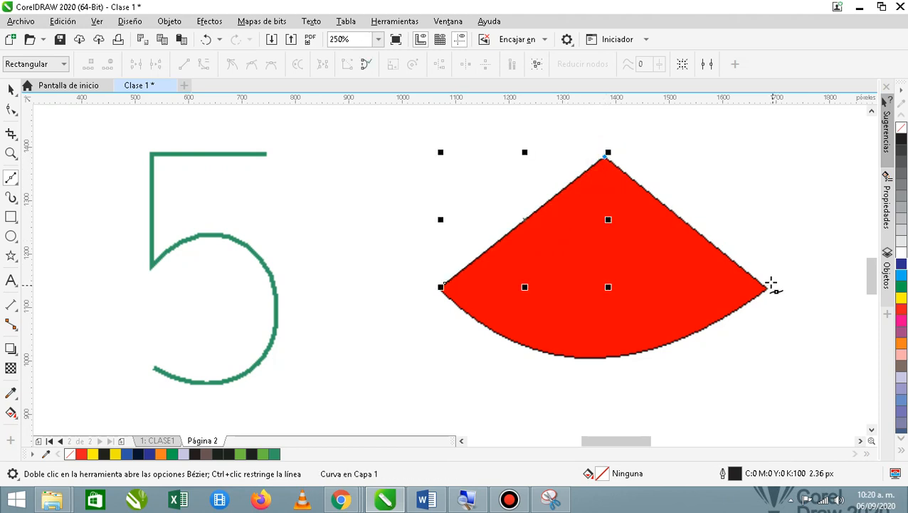
click(763, 284)
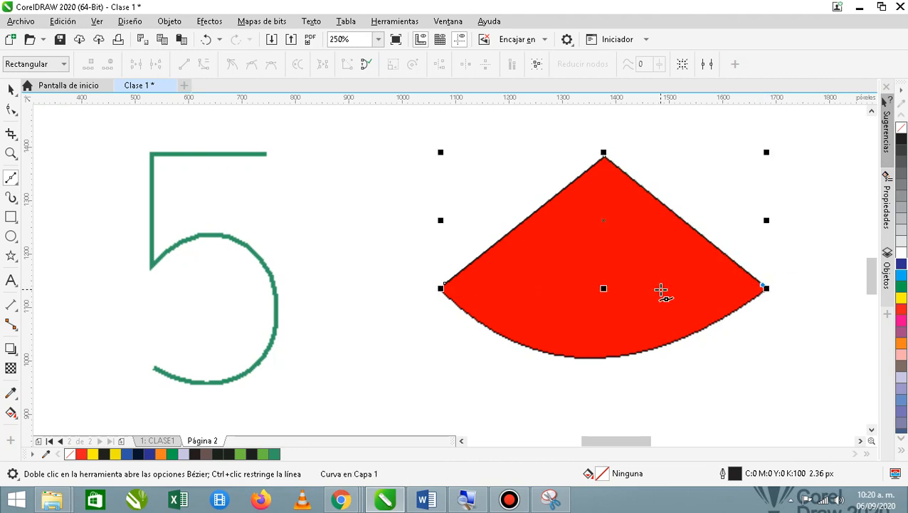
Close the traced fan with a curved lower edge bulging downward, making the shape about 595 × 359 px
click(446, 288)
drag(388, 276, 578, 409)
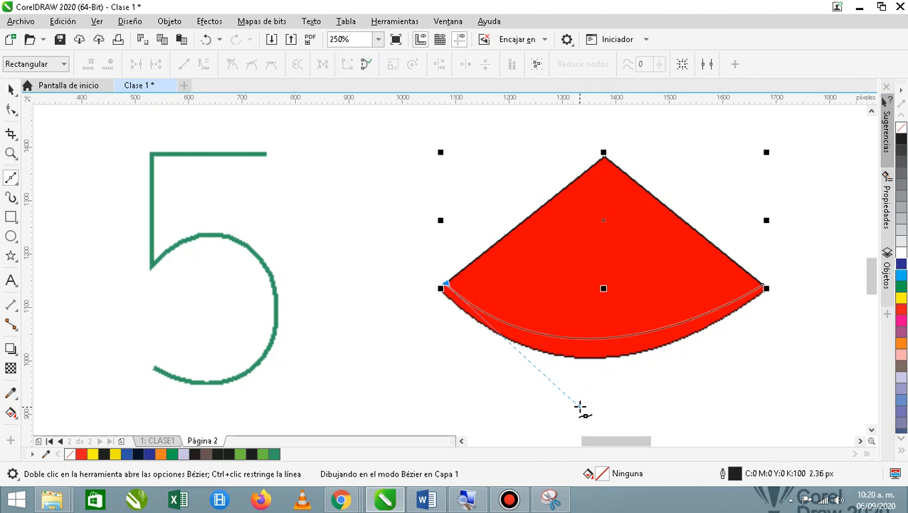
drag(580, 407, 592, 377)
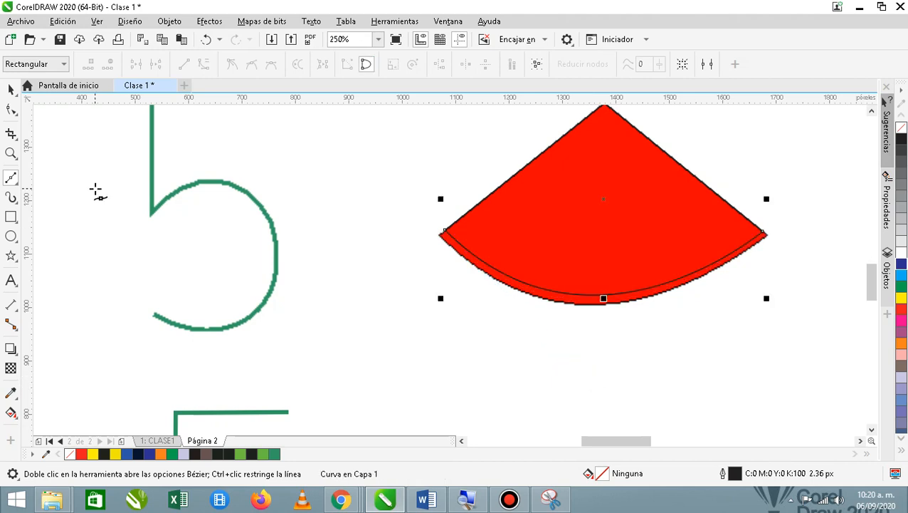
Move the traced fan directly below the reference red fan, centered at about X 1371 px, Y 767 px
click(11, 89)
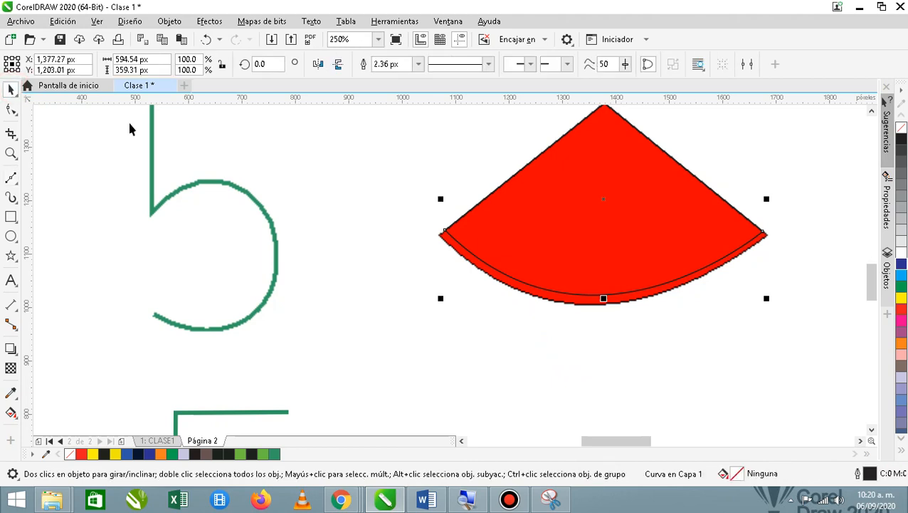
drag(651, 270, 638, 392)
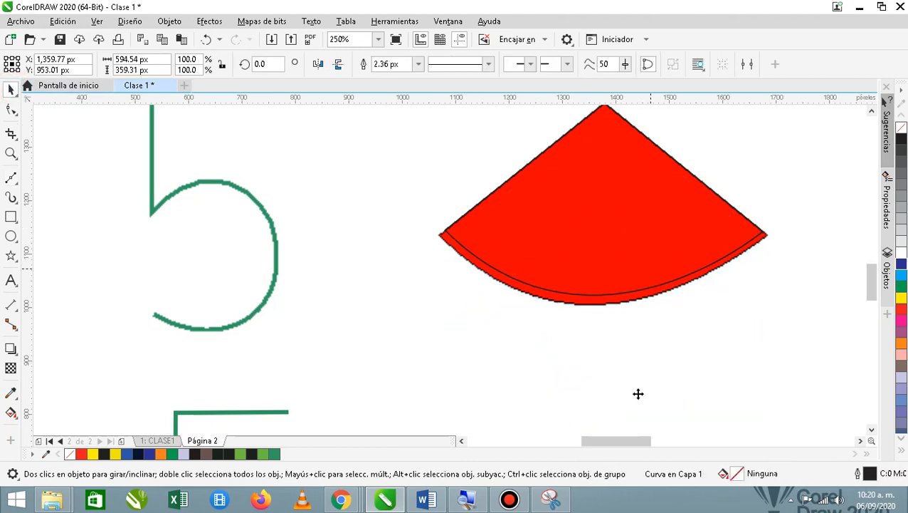
scroll(635, 395, down, 3)
scroll(633, 396, up, 3)
drag(626, 333, 659, 373)
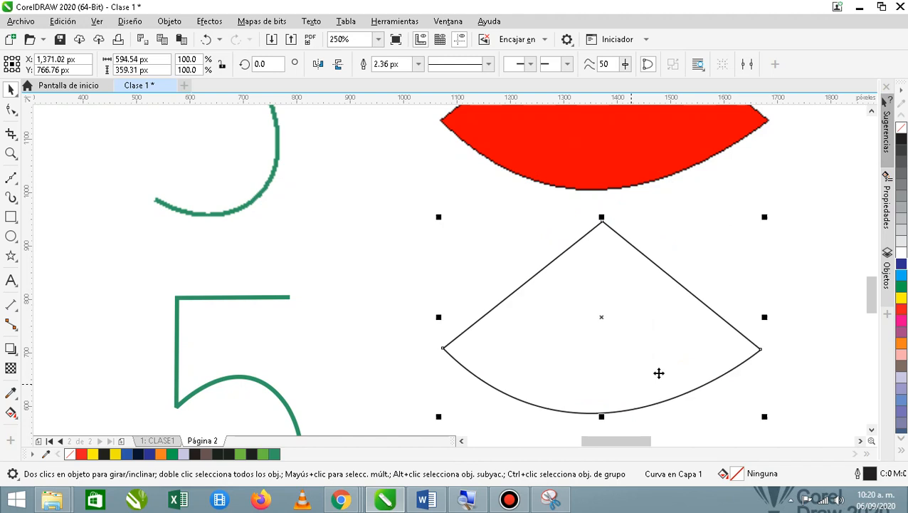
Fill the traced fan with red C0 M100 Y100 K0 and deselect it
click(902, 311)
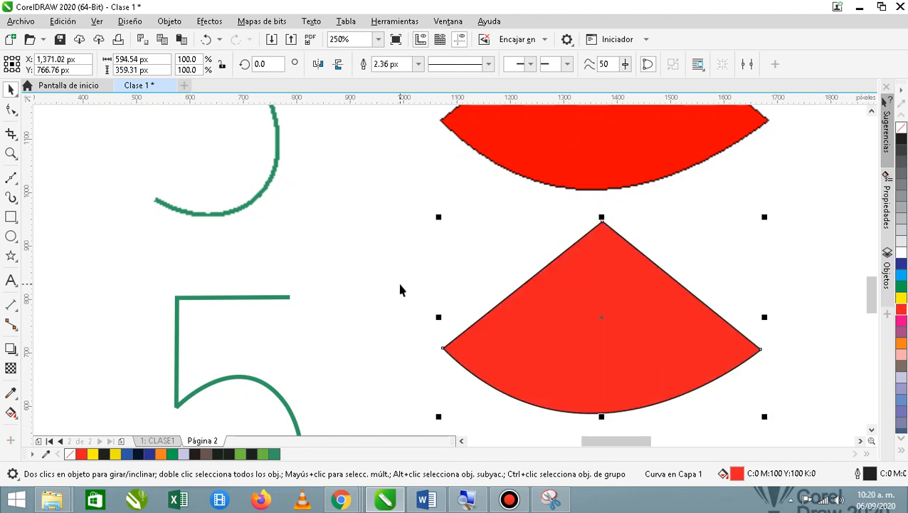
click(396, 279)
scroll(498, 311, down, 5)
scroll(503, 254, up, 3)
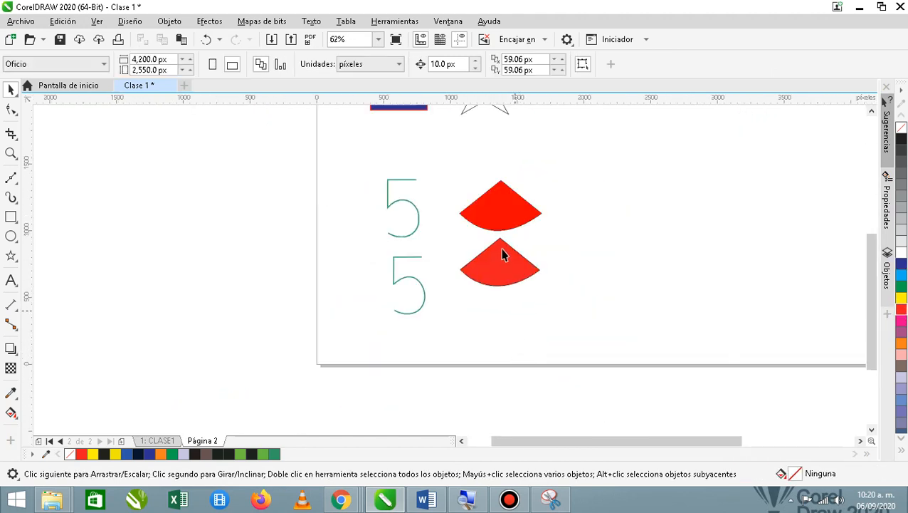
scroll(497, 244, up, 3)
scroll(507, 274, down, 3)
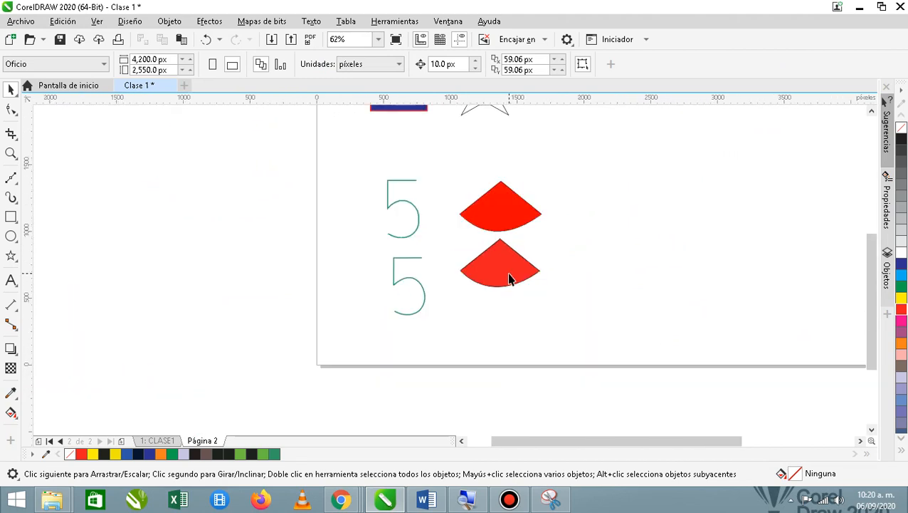
scroll(510, 279, up, 3)
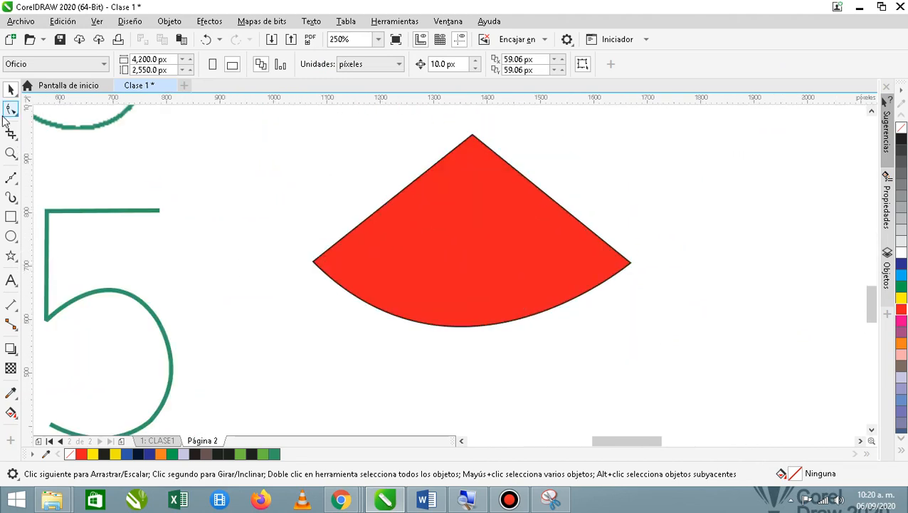
Trace the reference red fan a second time with the Bézier tool as a closed shape with a curved lower edge, about 613 × 373 px
click(9, 175)
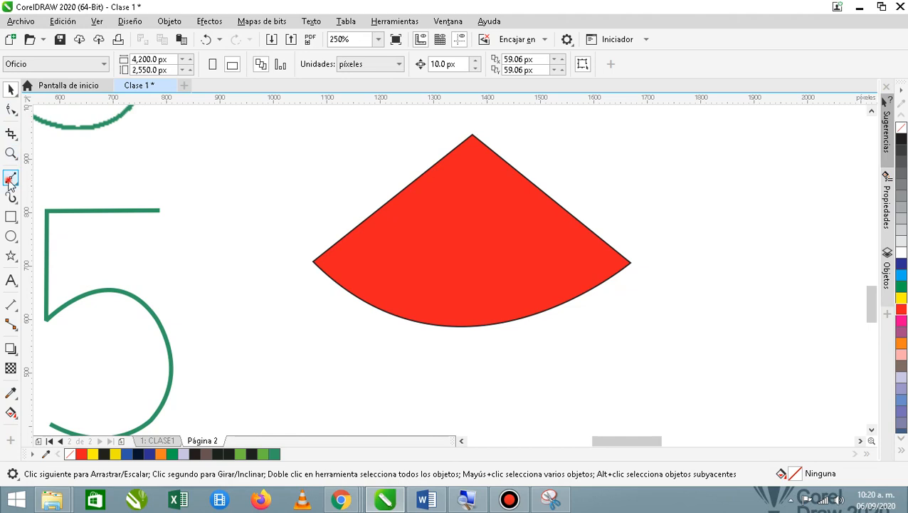
scroll(408, 191, down, 1)
scroll(436, 225, down, 2)
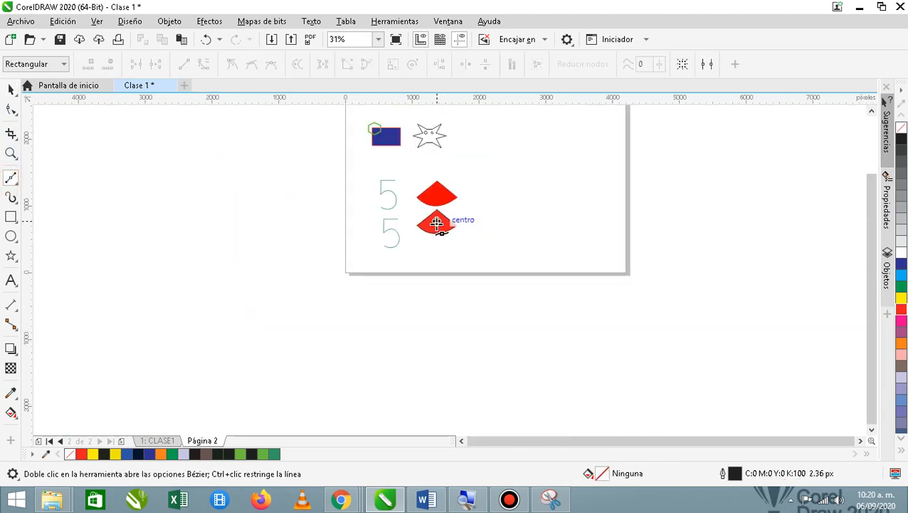
scroll(433, 178, up, 2)
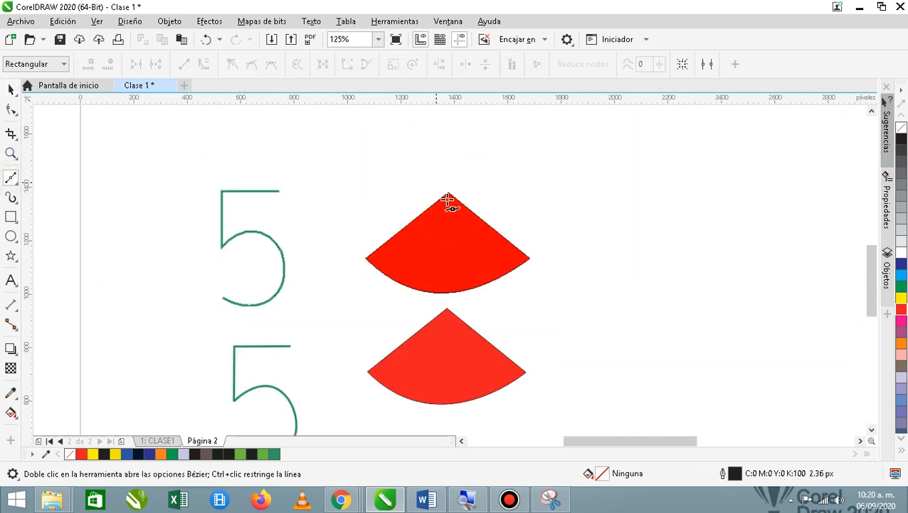
scroll(450, 217, up, 1)
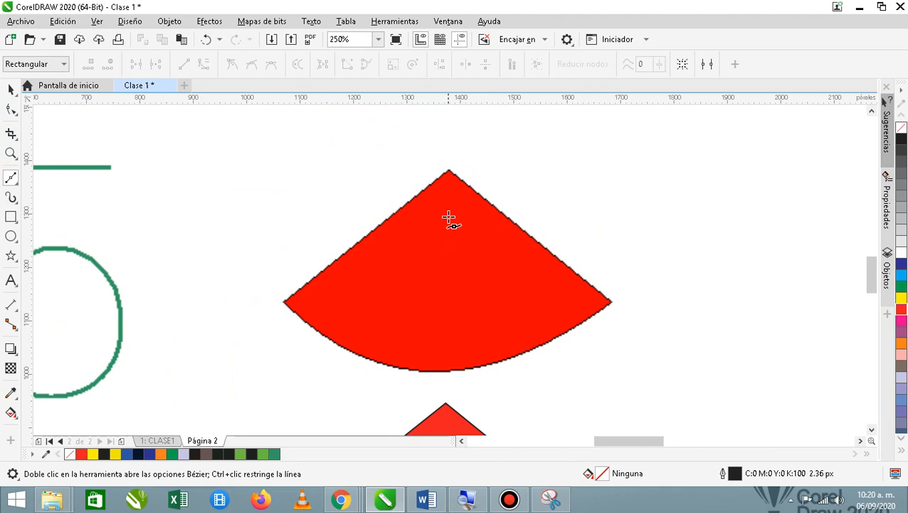
click(283, 302)
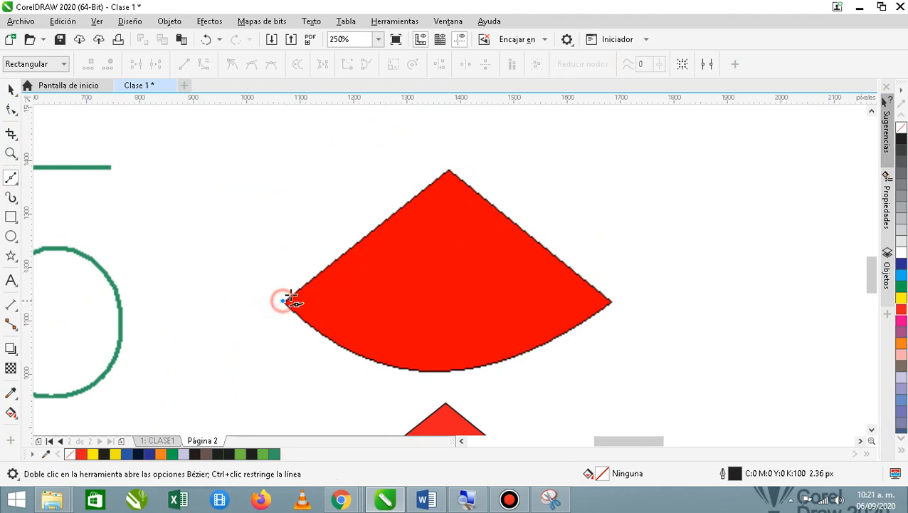
double_click(450, 171)
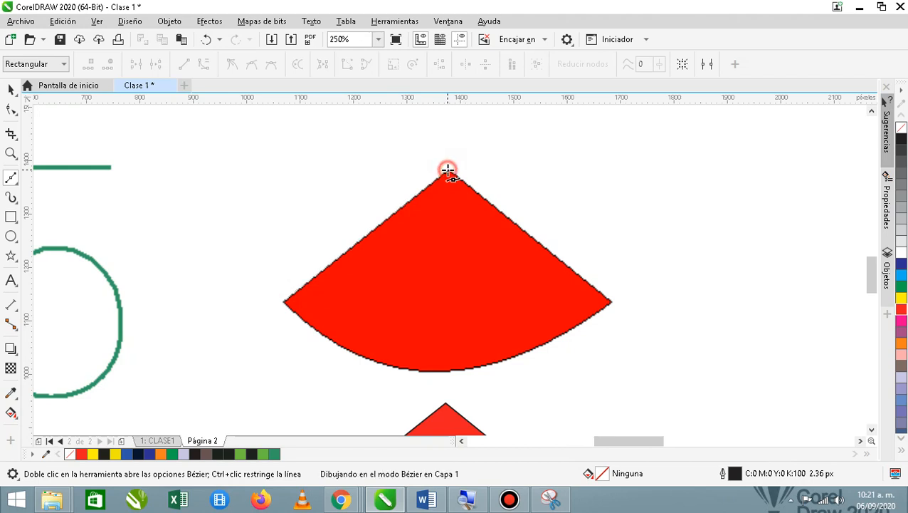
double_click(610, 302)
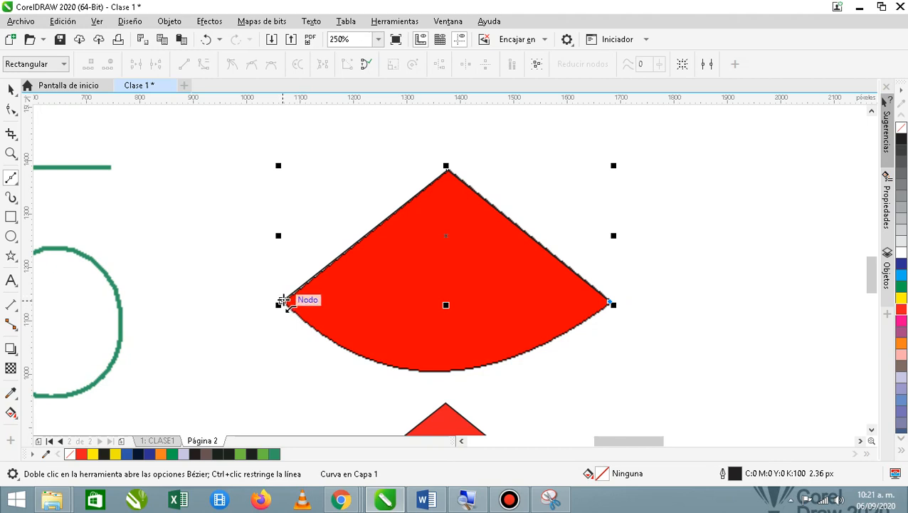
drag(283, 300, 432, 398)
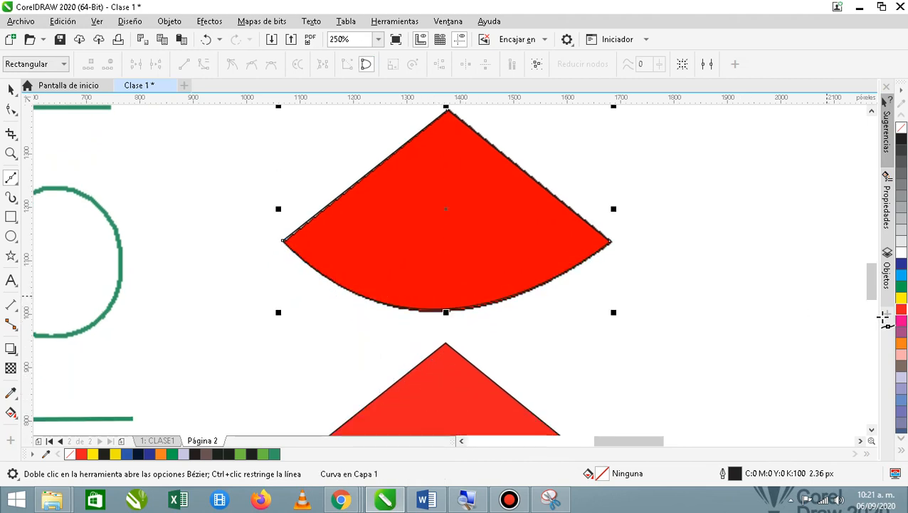
Fill the second traced fan with red C0 M100 Y100 K0 and move it to the right of the first traced fan
click(901, 309)
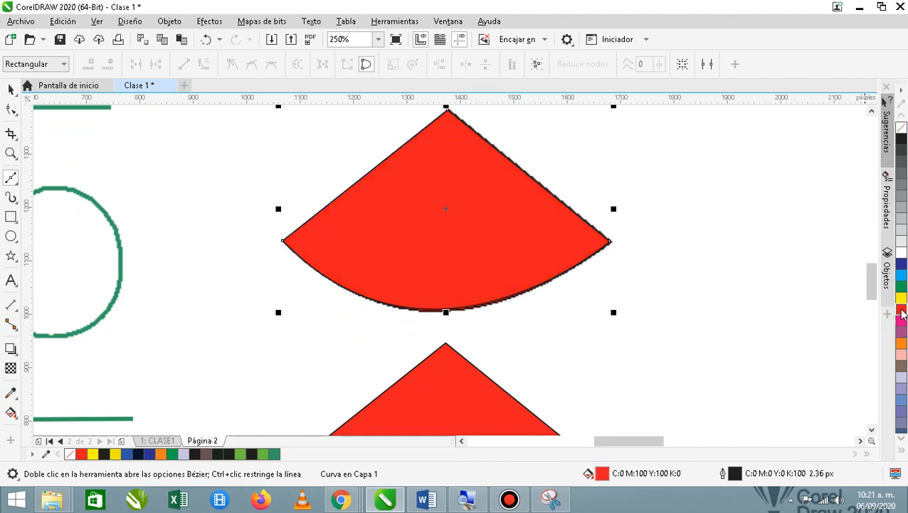
click(12, 89)
drag(386, 217, 595, 224)
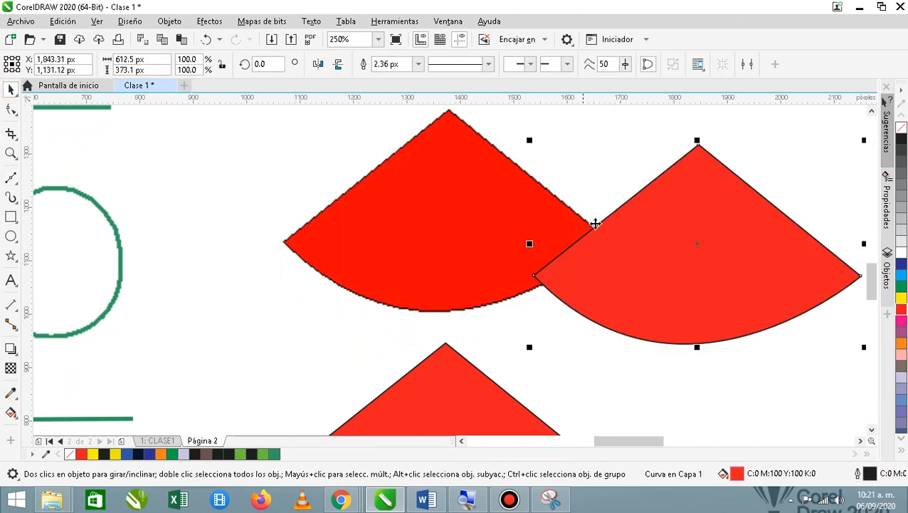
scroll(695, 240, down, 4)
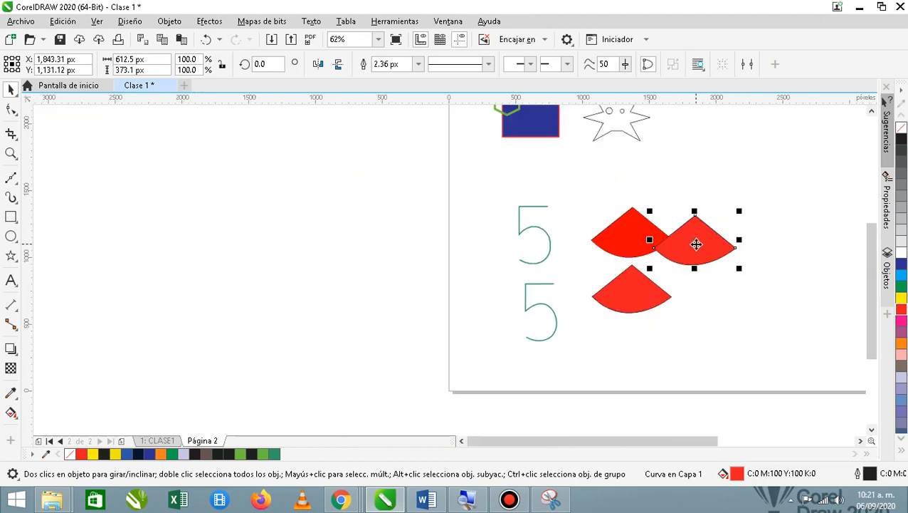
scroll(696, 244, up, 2)
drag(696, 244, 726, 326)
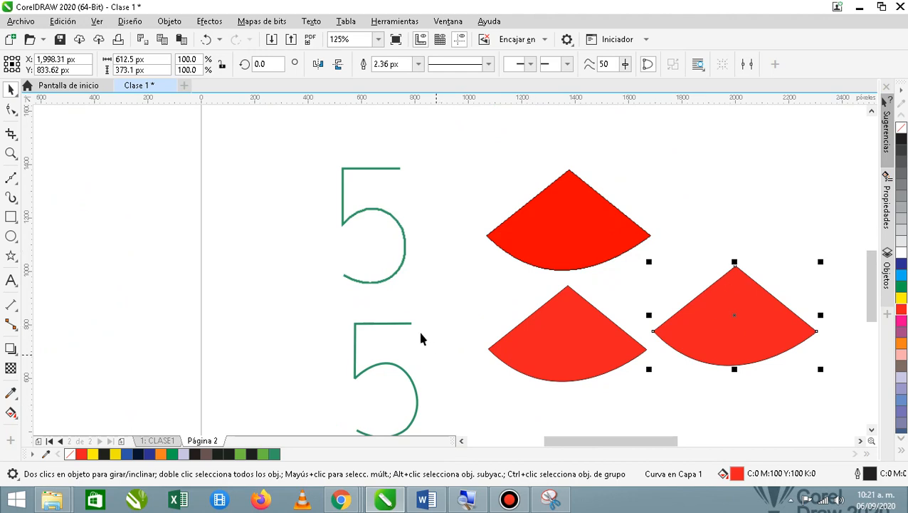
scroll(418, 334, down, 2)
scroll(390, 352, up, 2)
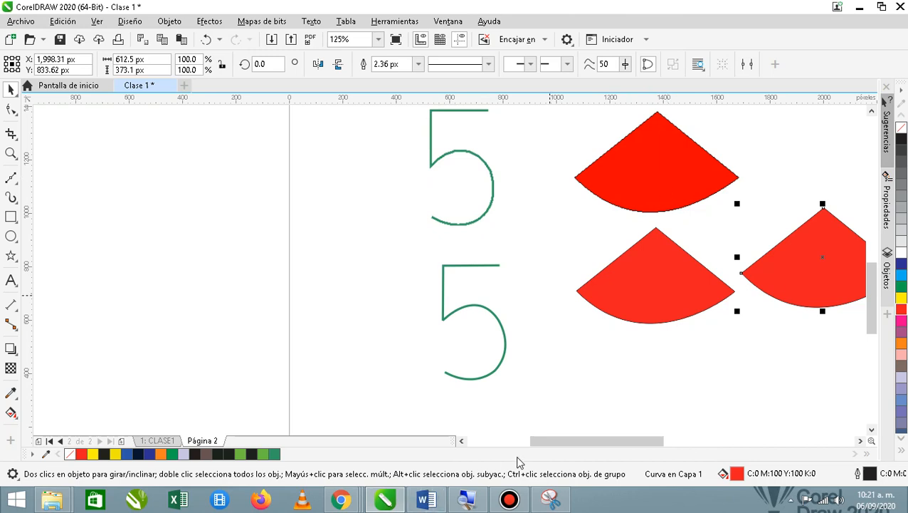
click(509, 499)
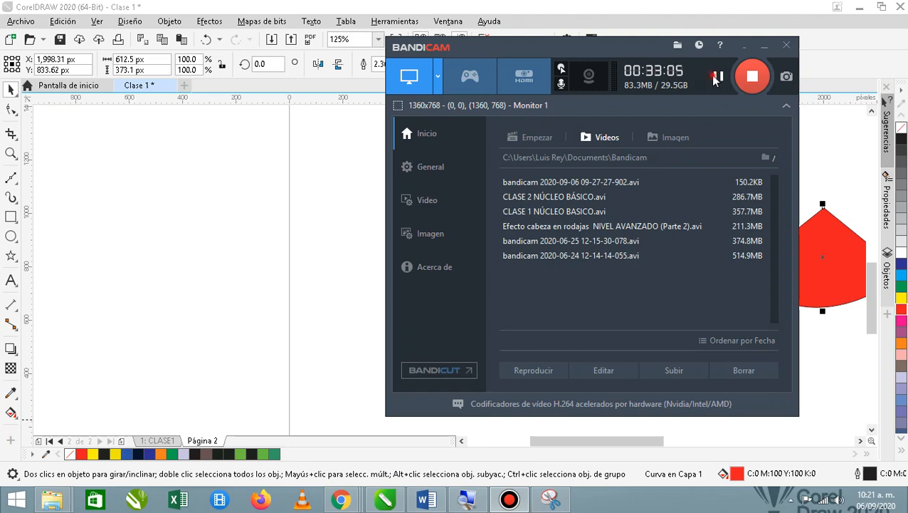
click(714, 78)
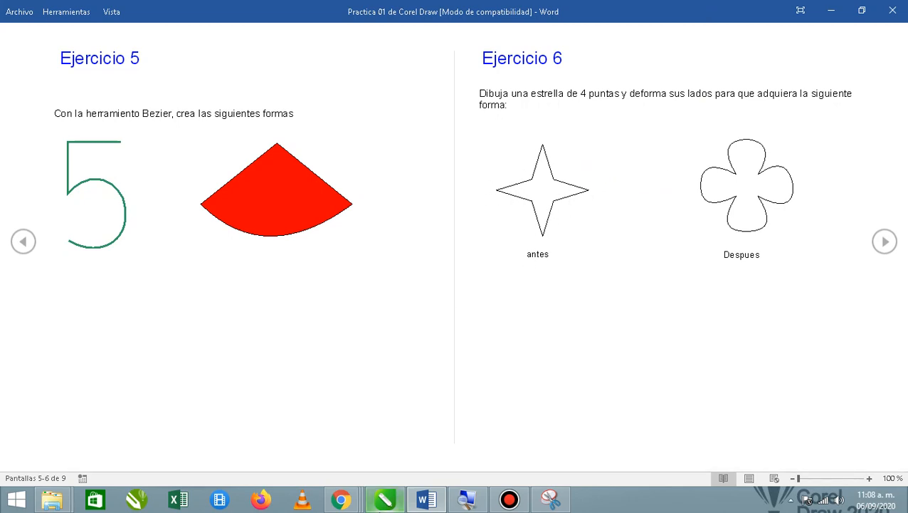
Switch to CorelDRAW and draw a four-pointed star, about 880 × 880 px, in the empty space above the red fans
click(383, 500)
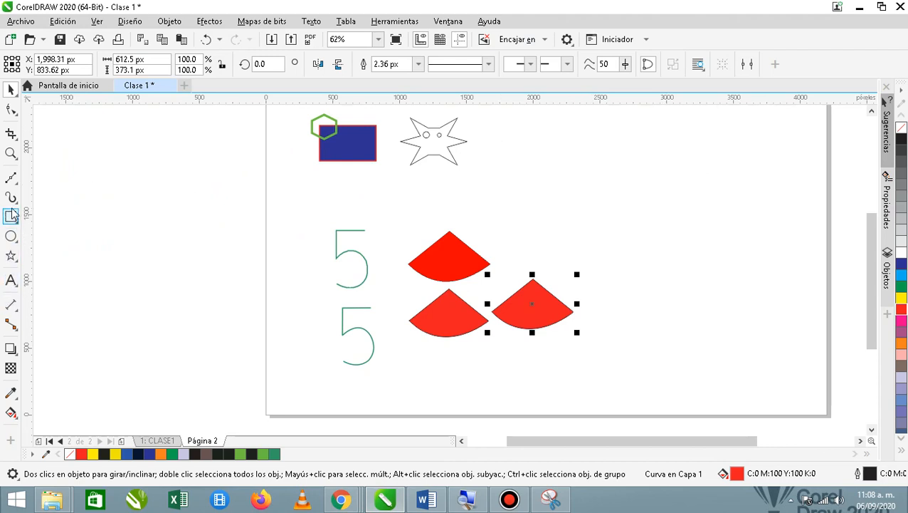
click(11, 255)
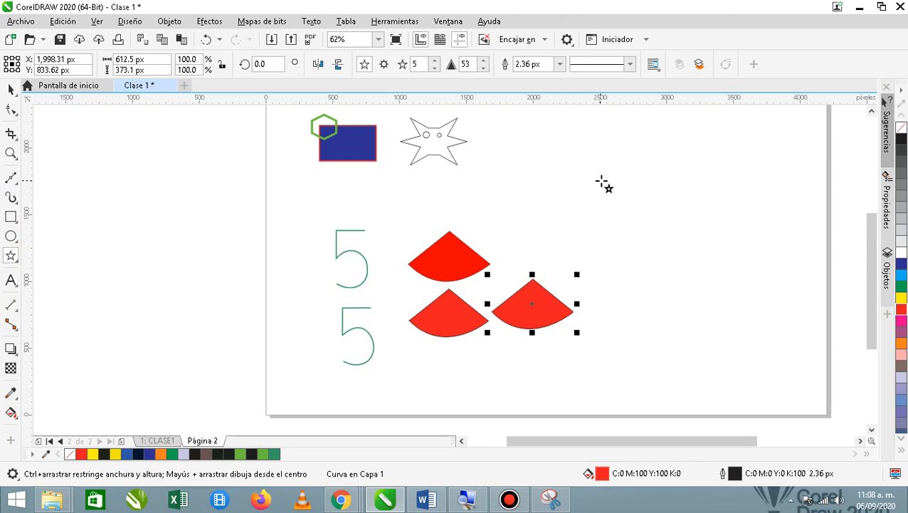
mouse_move(602, 178)
mouse_down()
mouse_move(645, 240)
mouse_move(659, 232)
mouse_up()
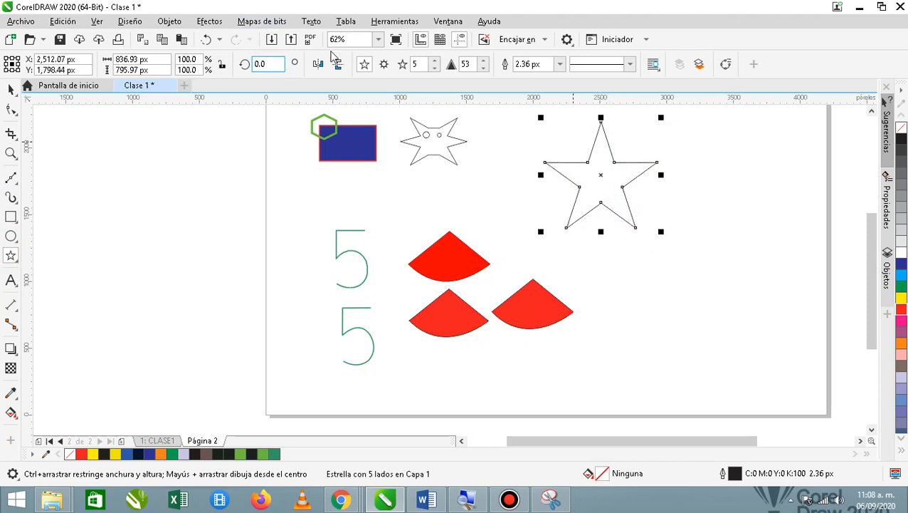
click(417, 64)
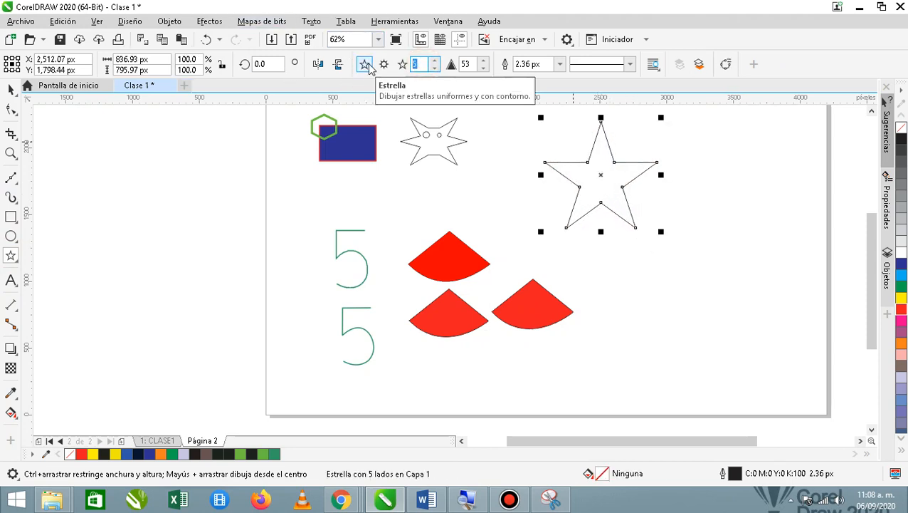
text(4)
key(Return)
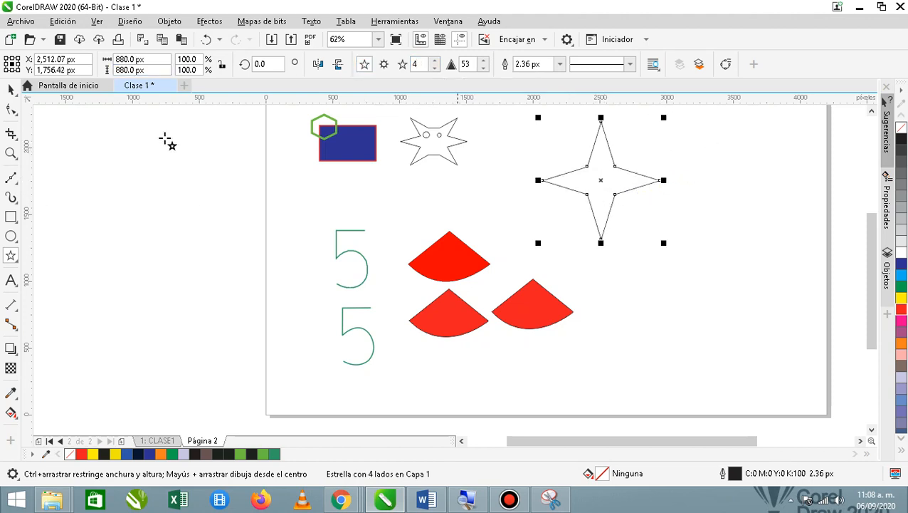
Convert the four-pointed star to curves and move it to about X 2829 px, Y 1263 px
click(9, 90)
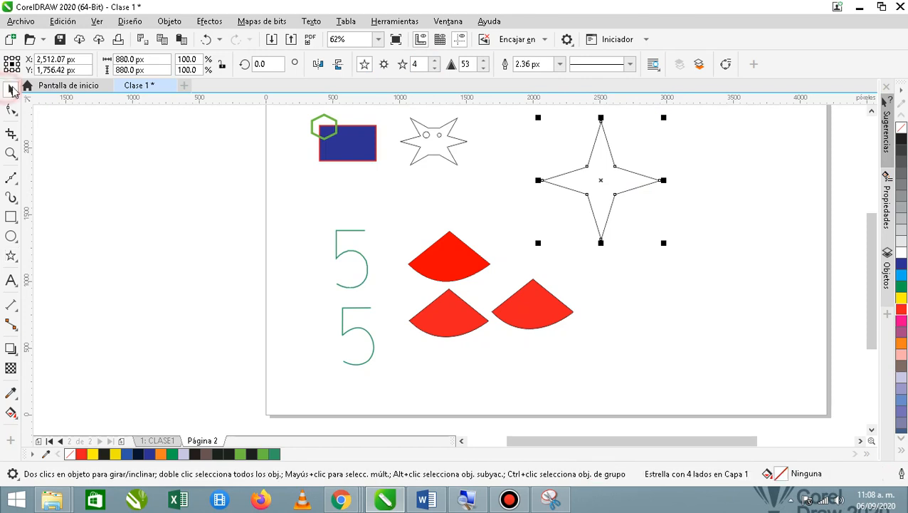
right_click(600, 150)
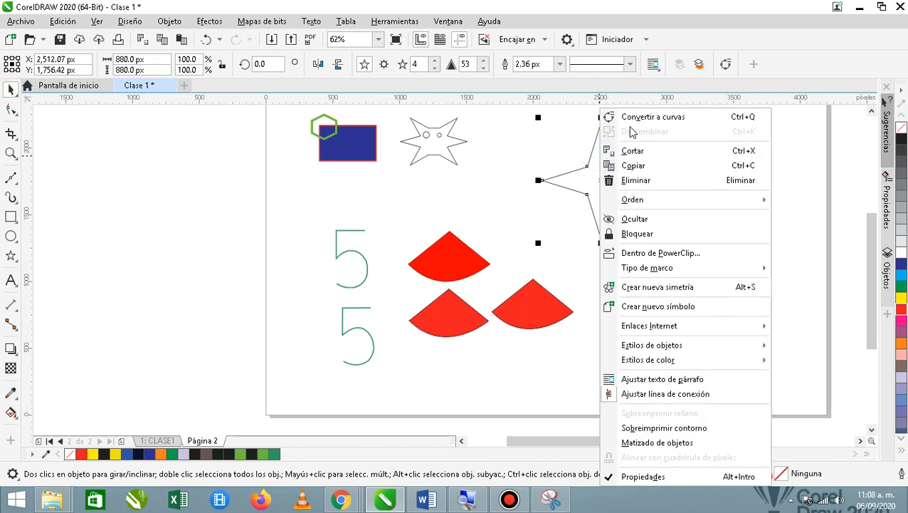
click(632, 119)
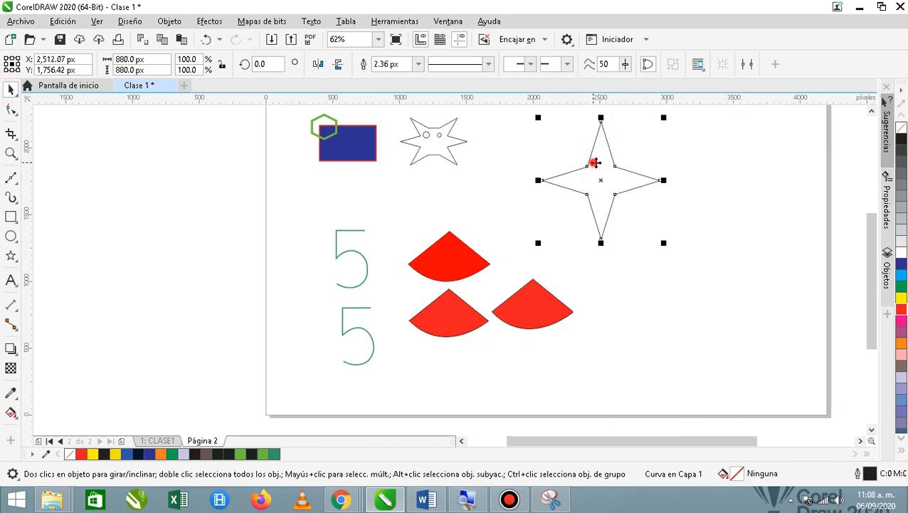
drag(593, 162, 656, 233)
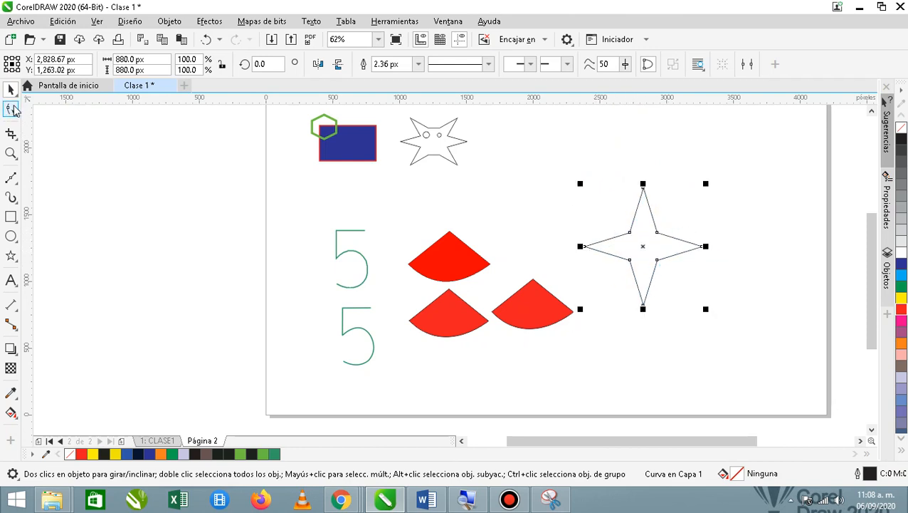
click(11, 108)
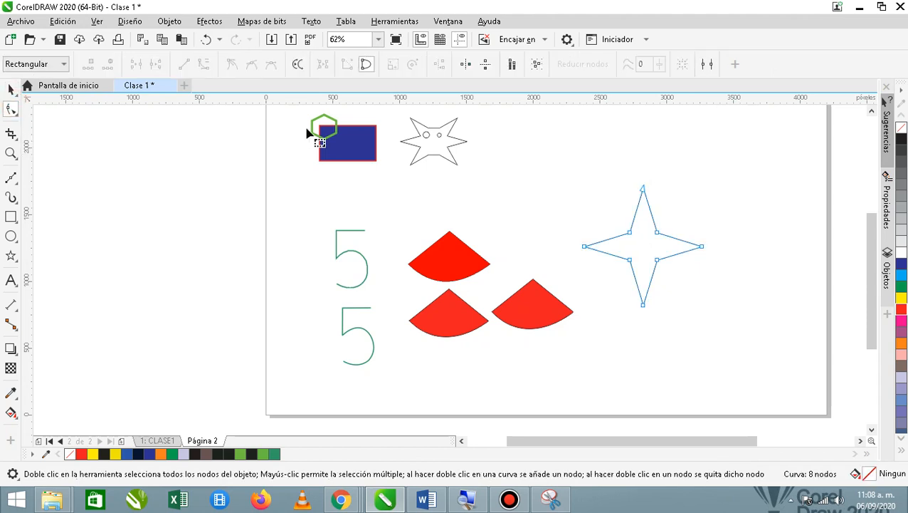
click(657, 233)
key(Delete)
key(ctrl+z)
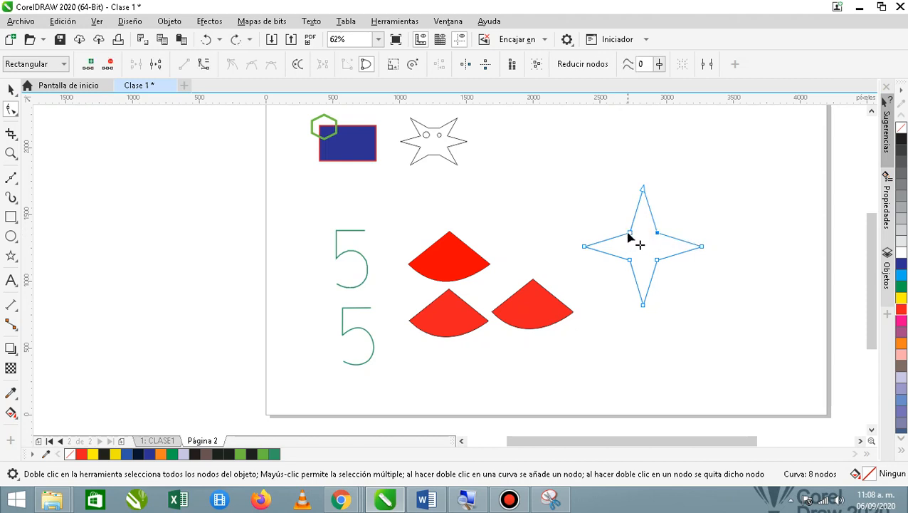
click(629, 234)
click(206, 68)
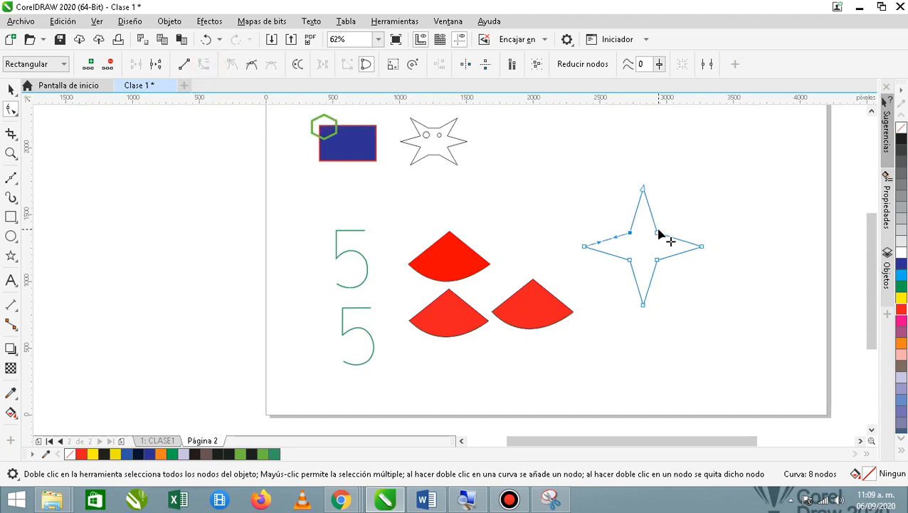
key(ctrl+z)
Check the flower reference in the Word exercise, return to CorelDRAW and convert the left side of the star's upper tip to a curve
click(425, 500)
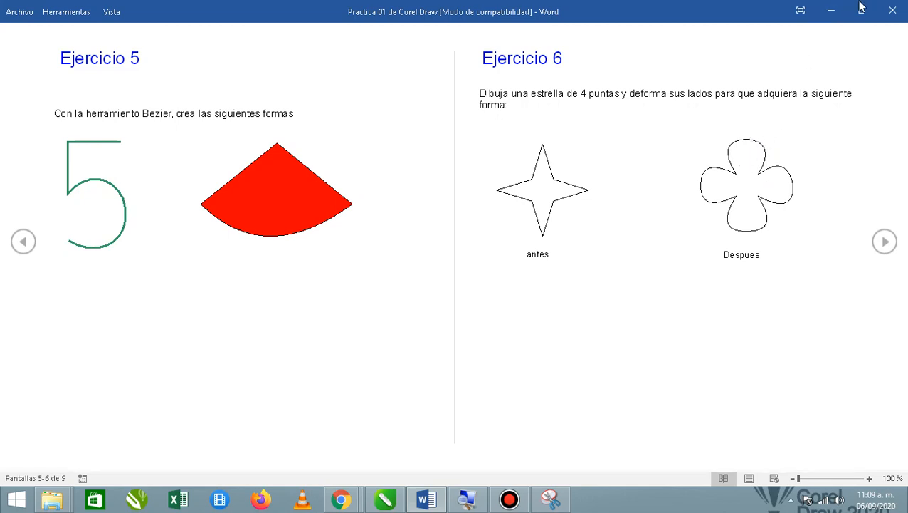
click(831, 10)
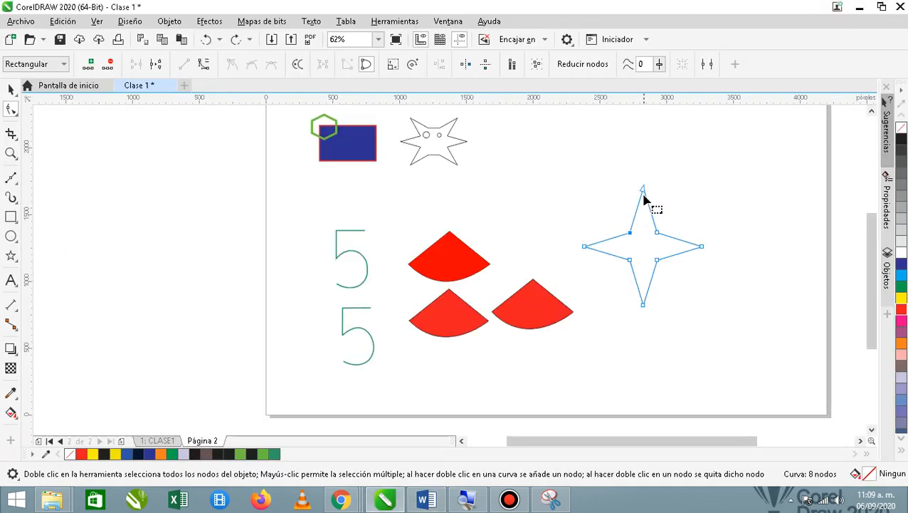
click(643, 189)
scroll(643, 189, up, 3)
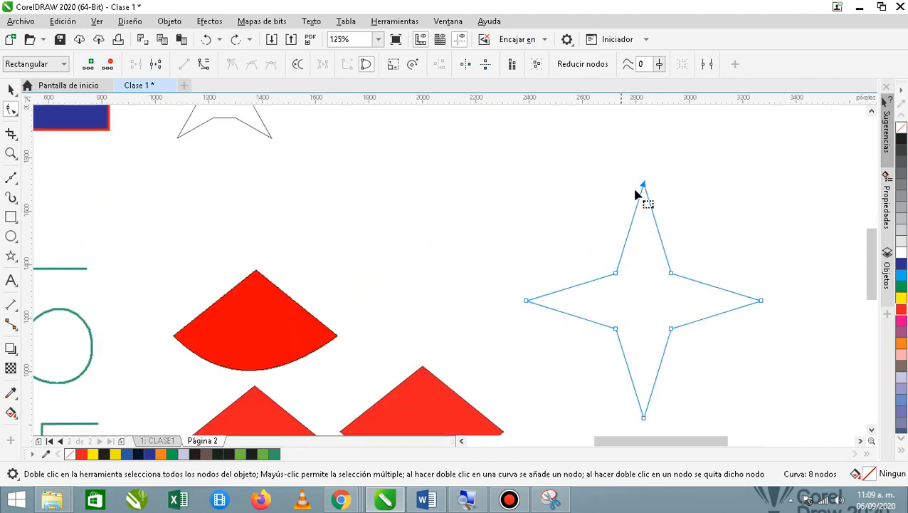
click(643, 184)
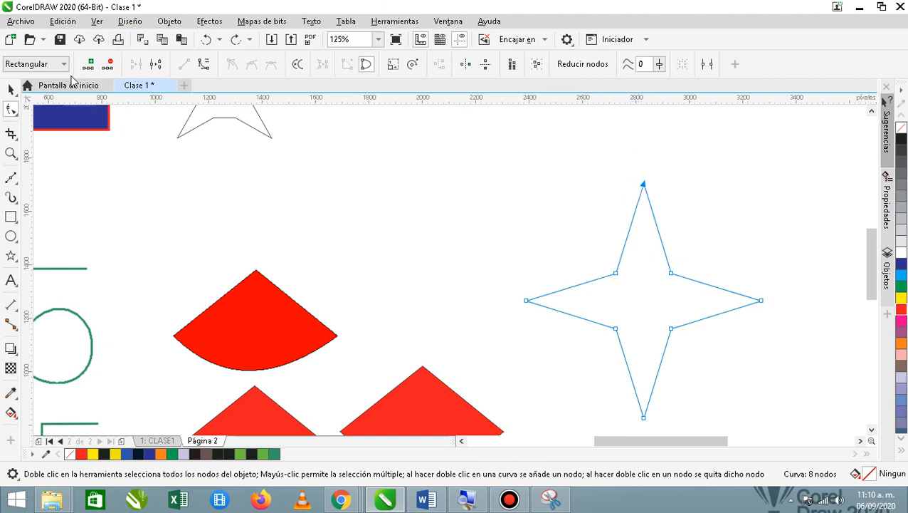
click(203, 65)
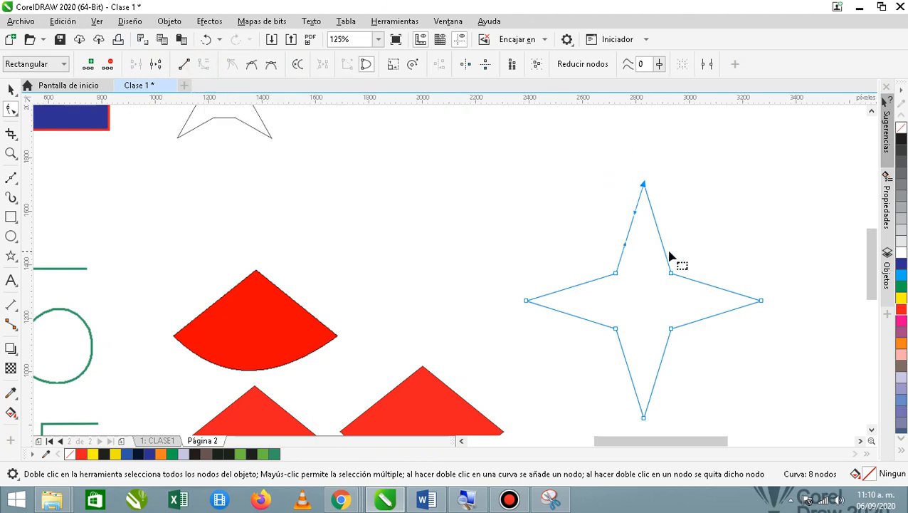
click(628, 230)
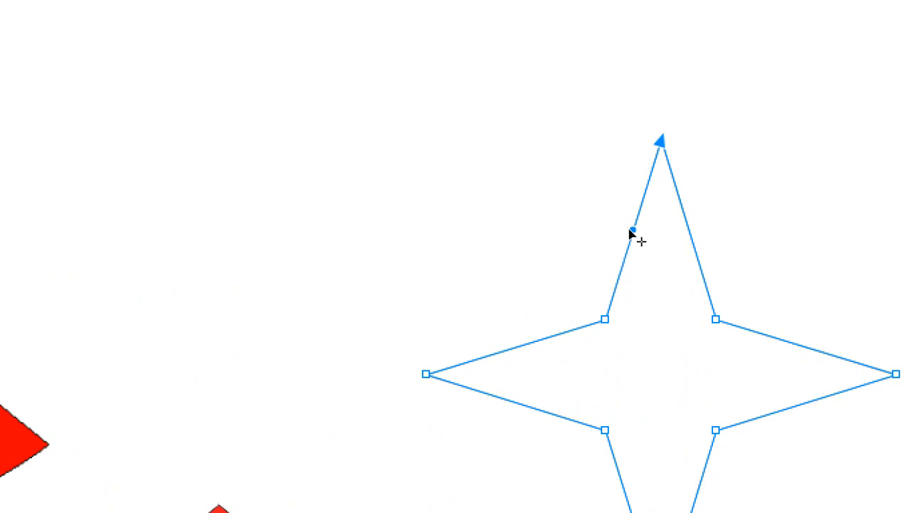
drag(631, 231, 605, 244)
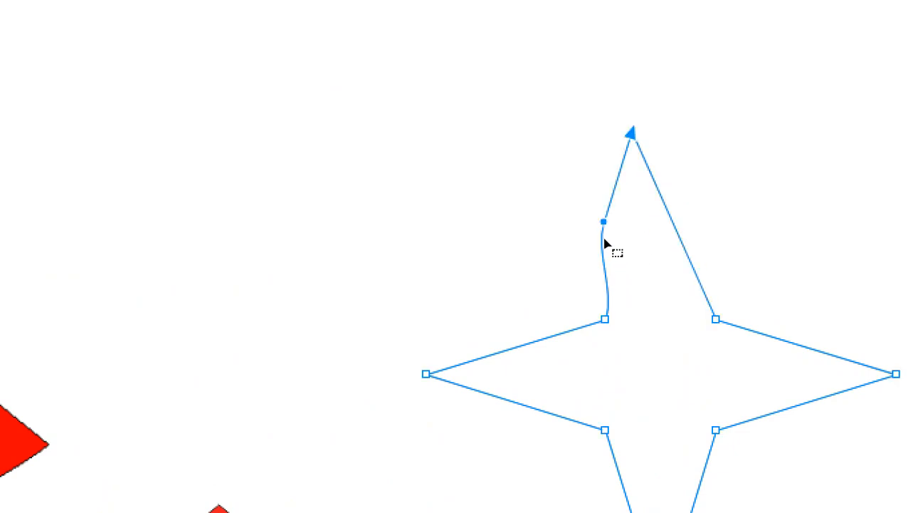
key(ctrl+z)
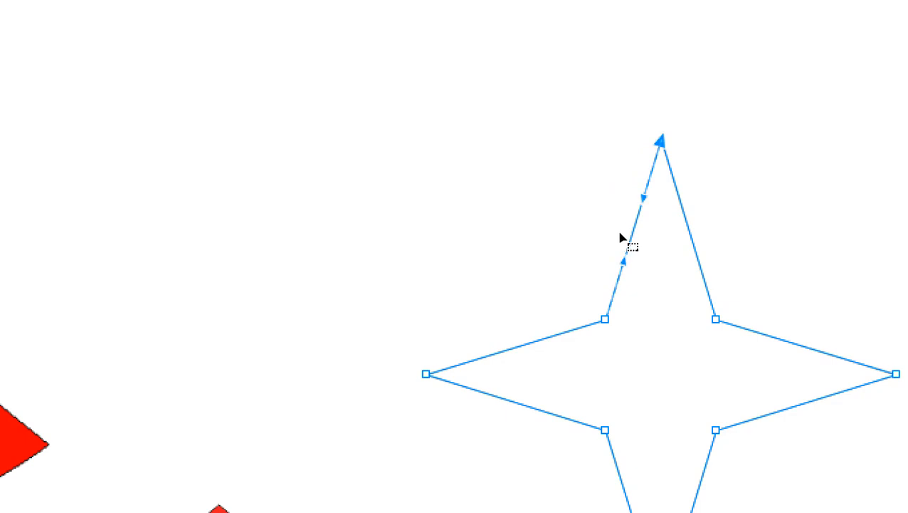
drag(625, 246, 553, 224)
key(ctrl+z)
Bend the left side of the star's upper tip outward by pulling the tip node's handle horizontally to the left
drag(630, 202, 570, 188)
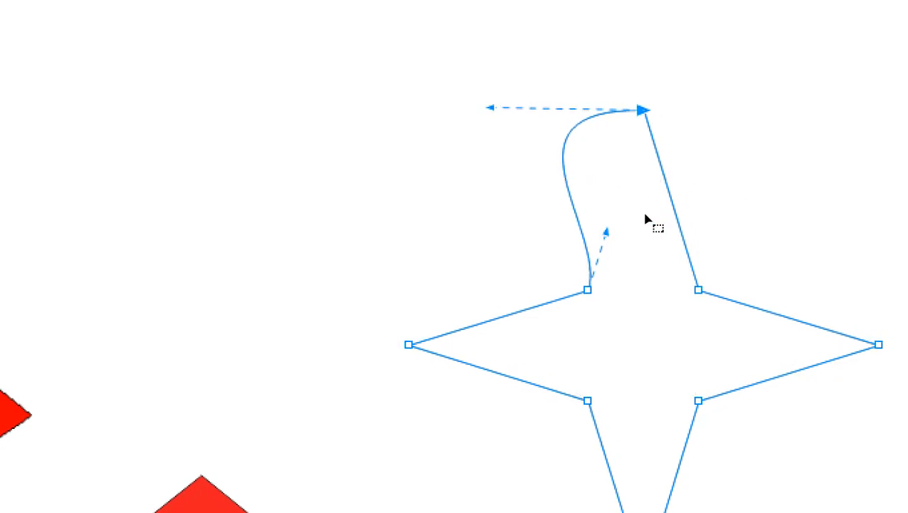
click(658, 230)
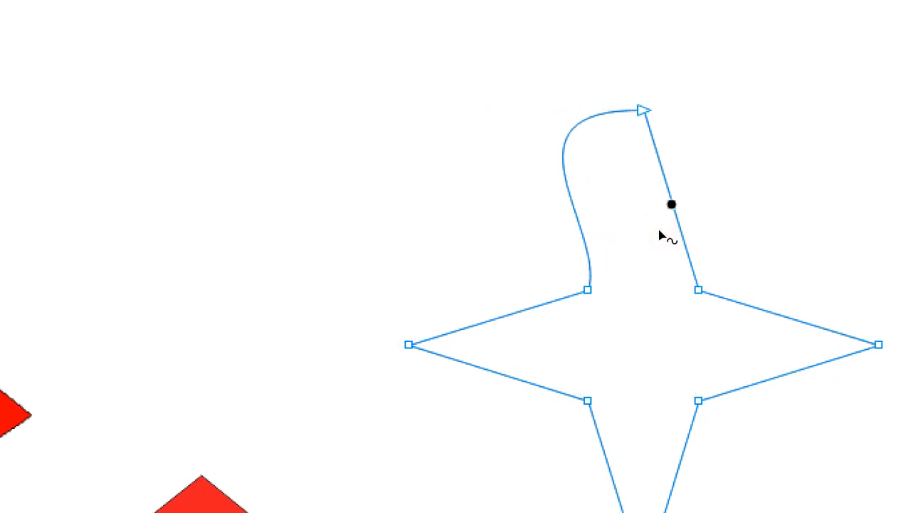
drag(668, 226, 679, 231)
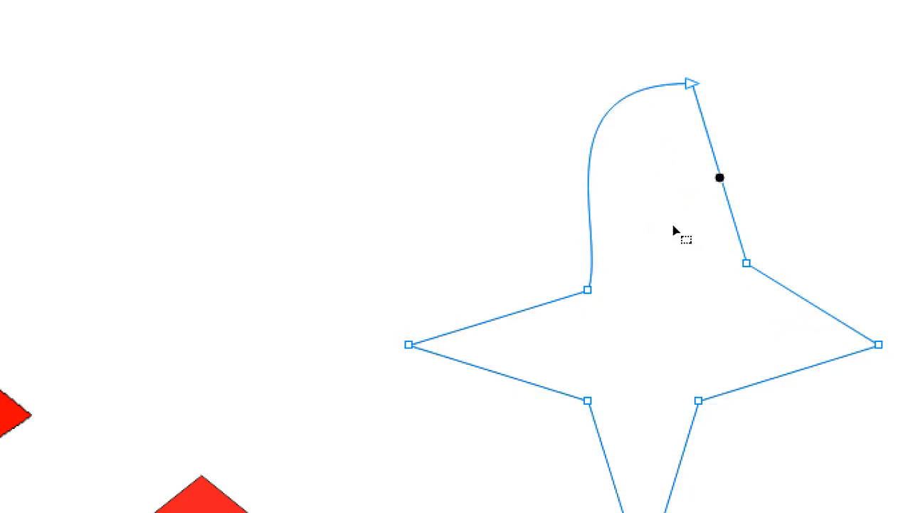
key(ctrl+z)
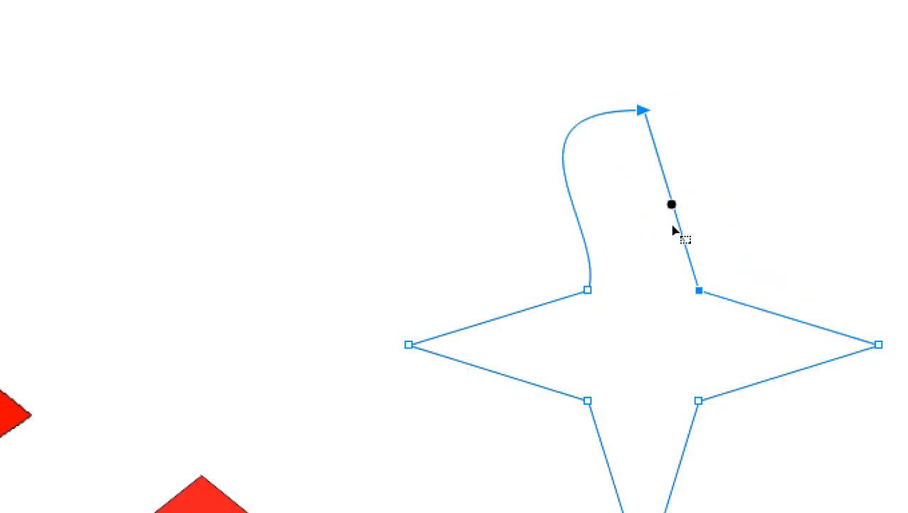
Add a node on the straight right side of the star's upper tip and move it outward and upward
click(672, 275)
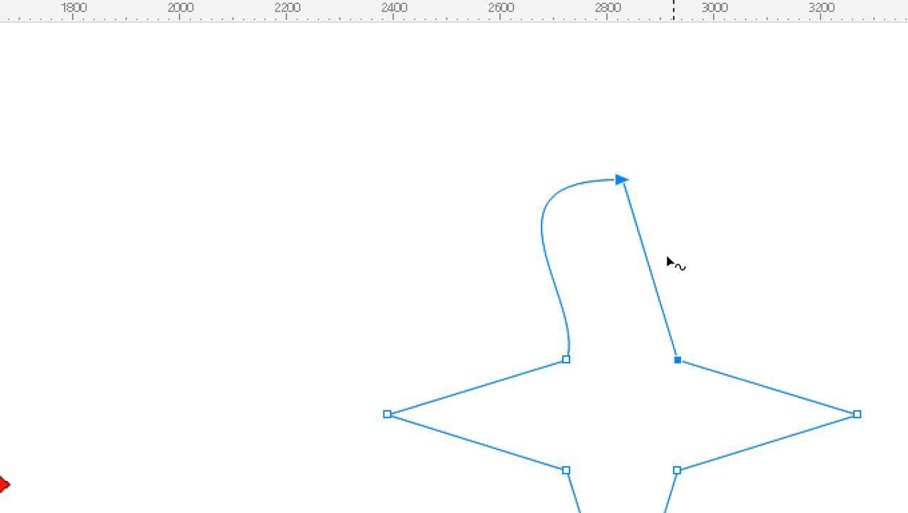
click(656, 222)
click(645, 188)
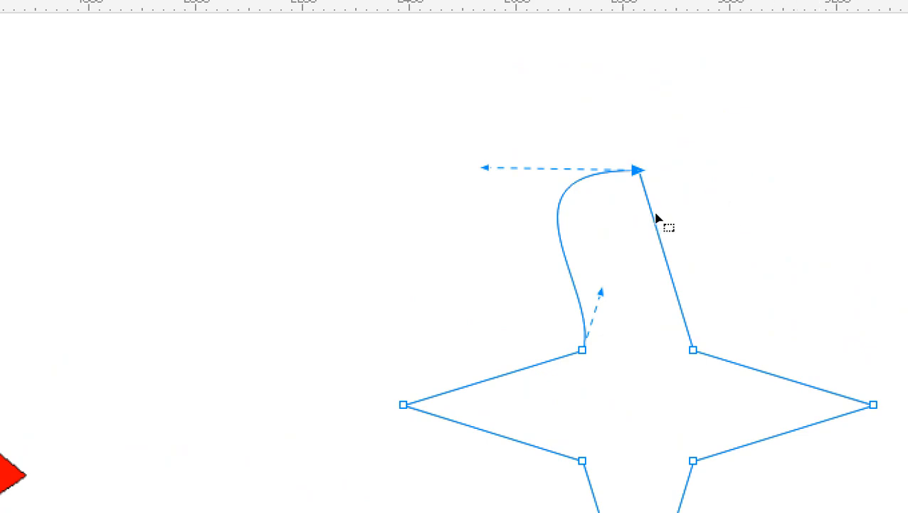
click(658, 236)
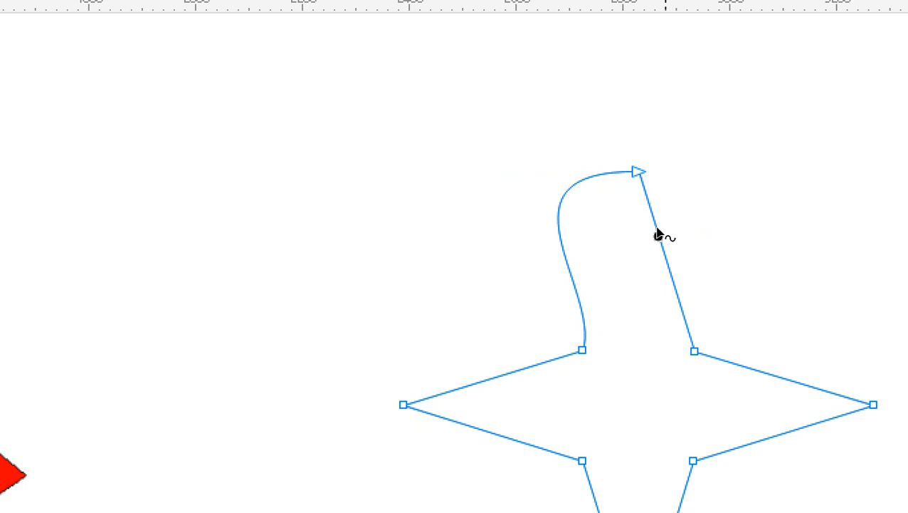
click(665, 256)
click(663, 247)
click(656, 223)
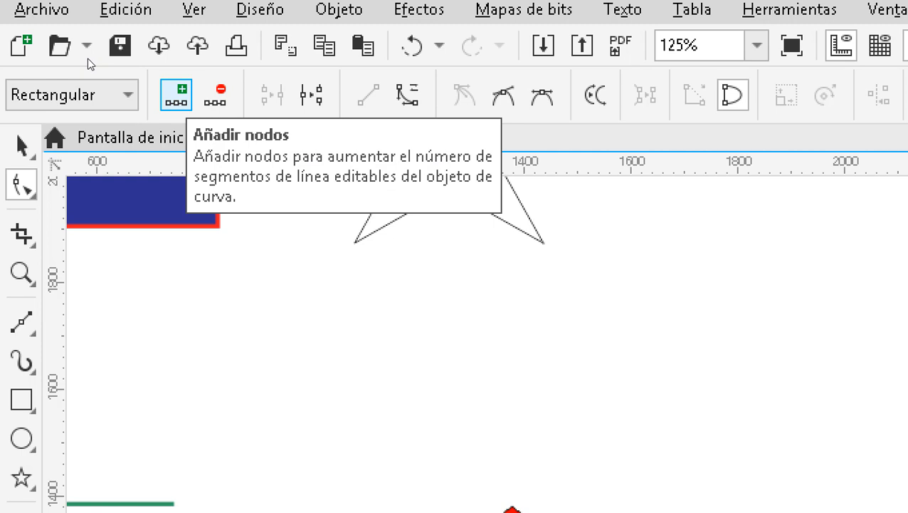
click(175, 95)
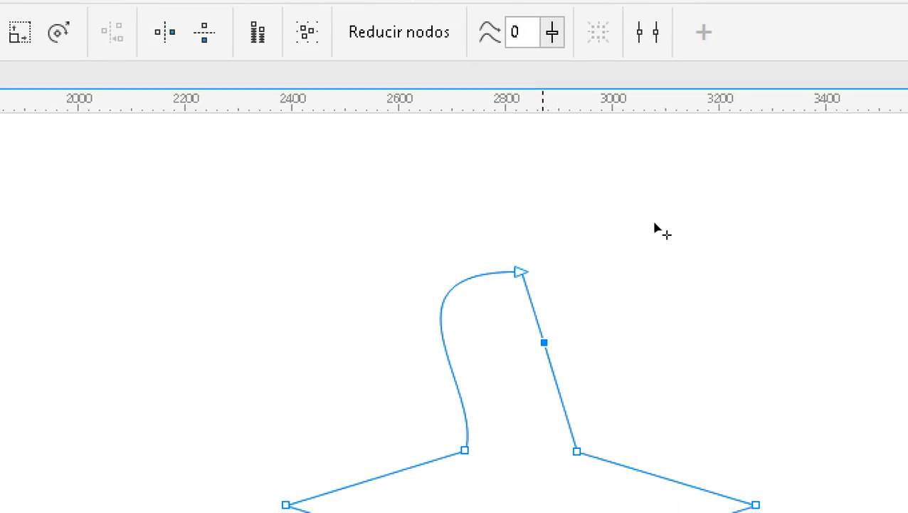
drag(544, 343, 602, 312)
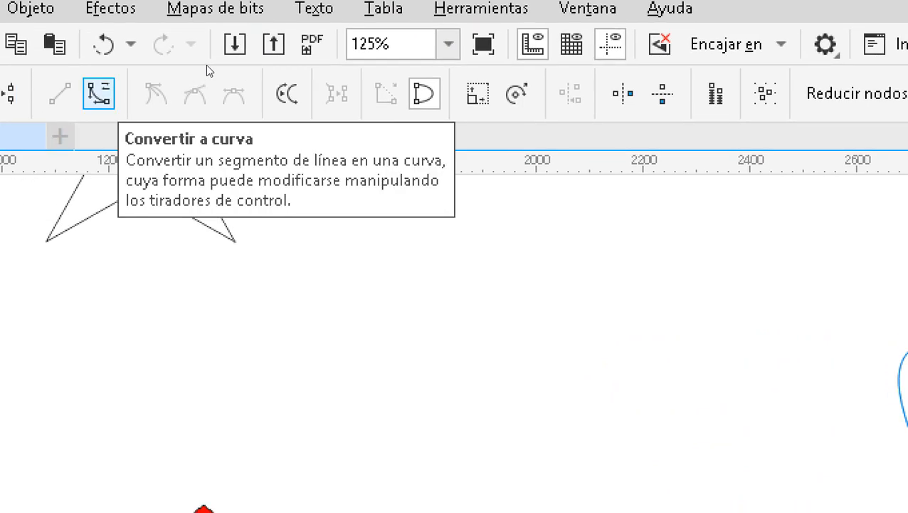
Curve the segment between the tip and the added node, move that node to the right inner corner, and round both petal sides with their handles
click(98, 94)
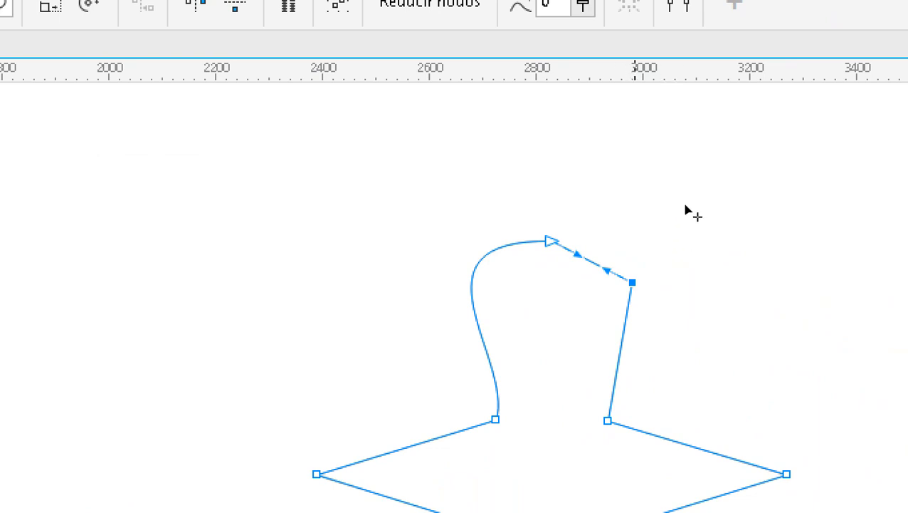
drag(684, 206, 682, 279)
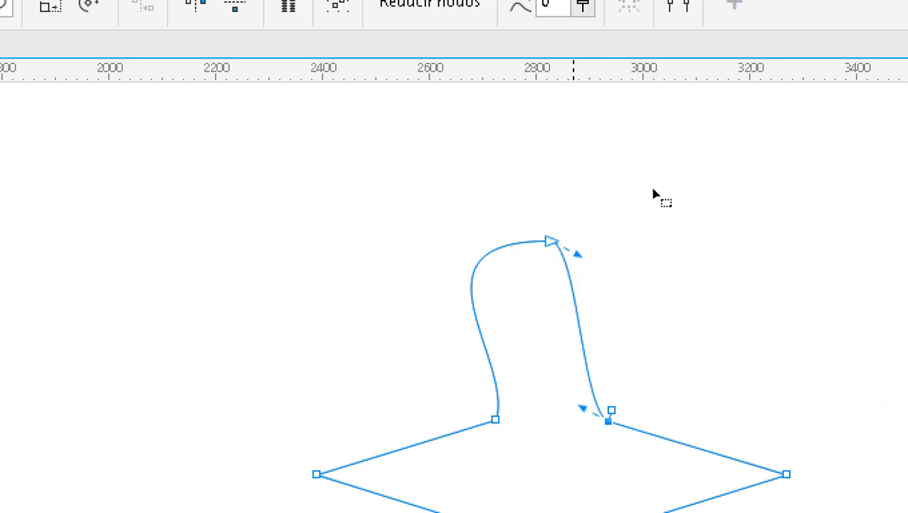
drag(657, 191, 717, 185)
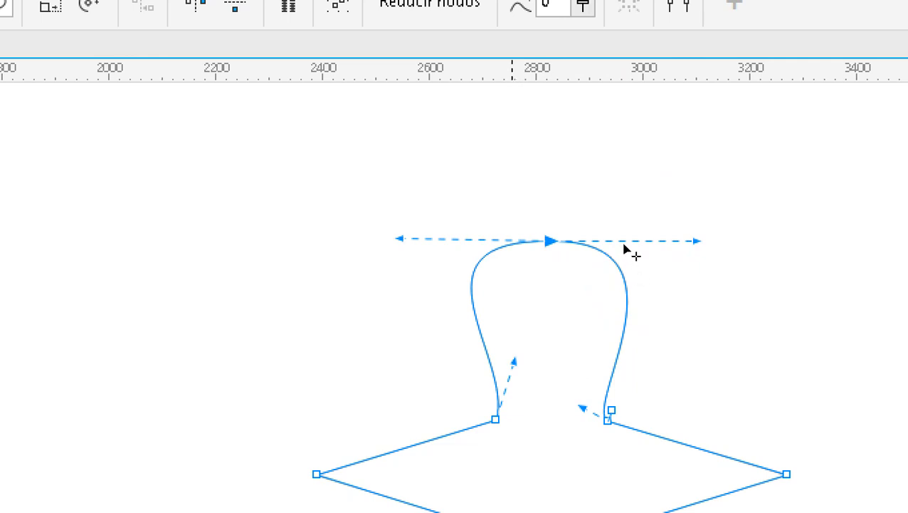
drag(626, 245, 602, 253)
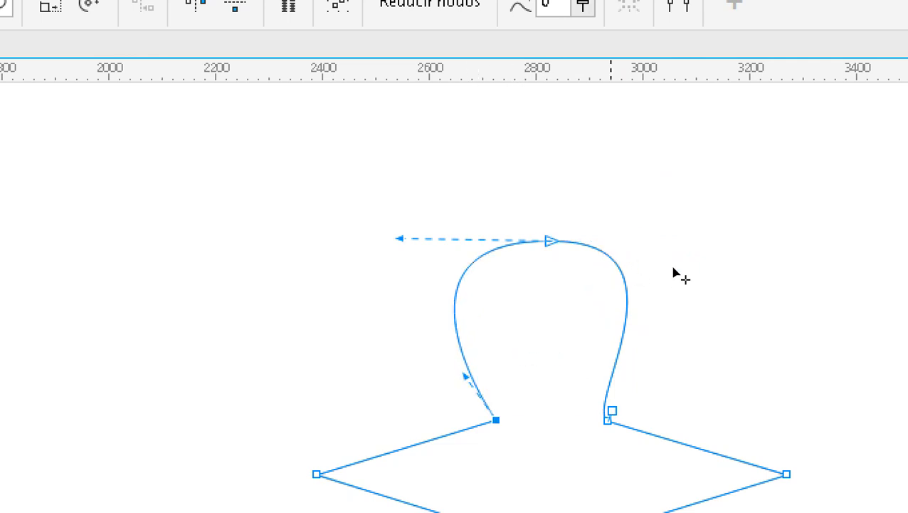
Move the extra node from the right inner corner onto the adjoining straight edge and widen the upper petal's right side with its curve handles
click(674, 248)
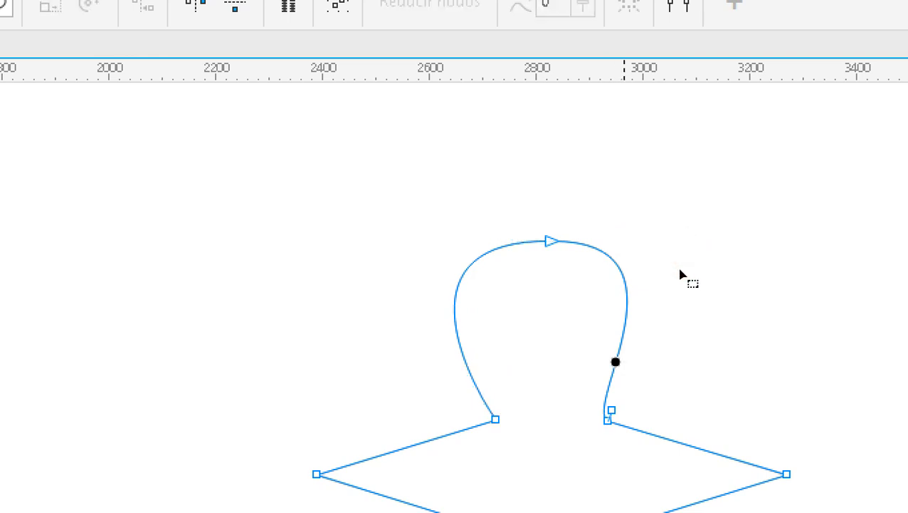
drag(675, 266, 683, 269)
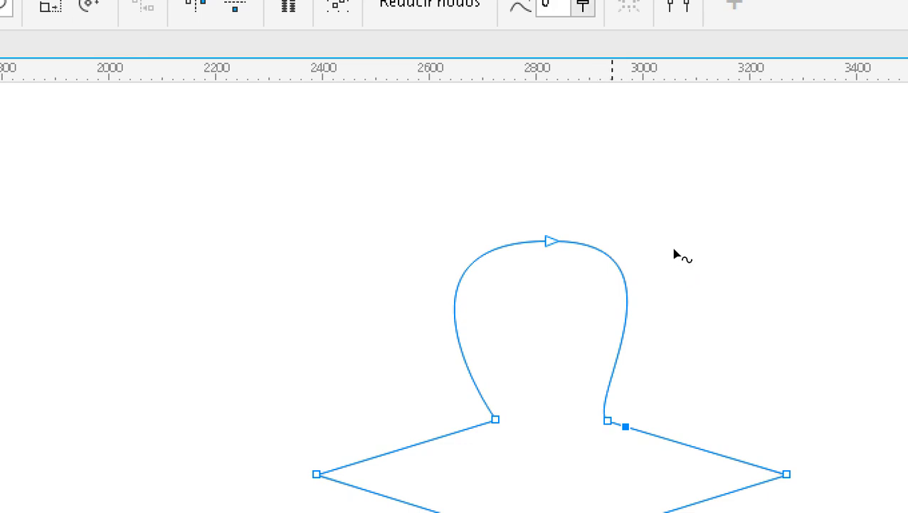
click(672, 275)
mouse_move(657, 269)
mouse_down()
mouse_move(673, 254)
mouse_move(685, 257)
mouse_up()
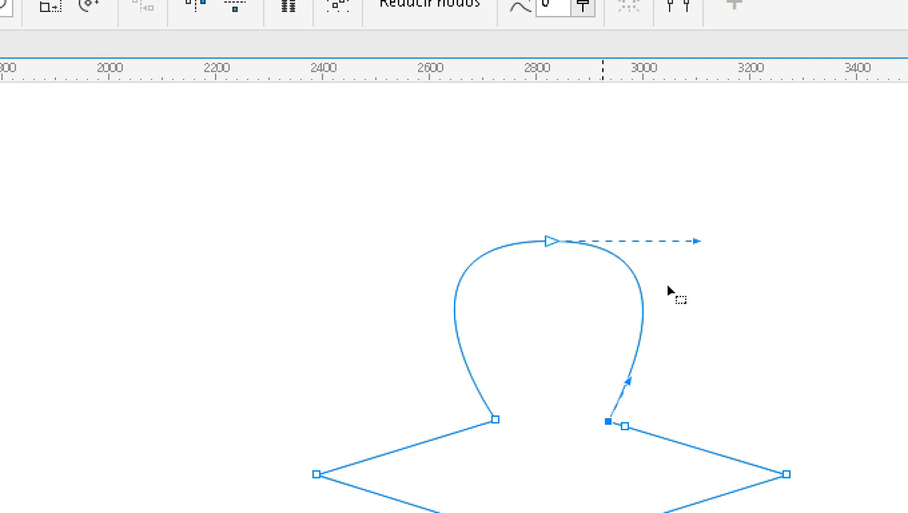
Convert the right side of the star's lower tip to a curve and bulge it outward with the handles at both ends
scroll(669, 292, down, 3)
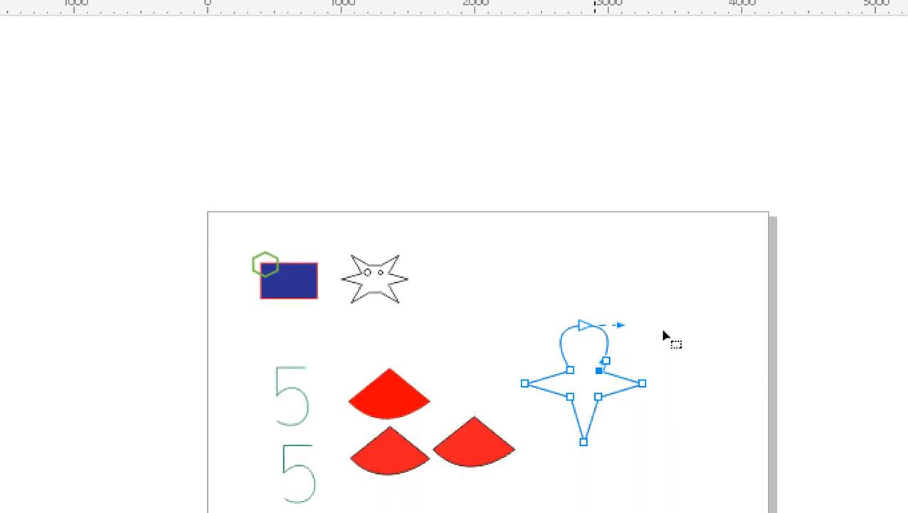
scroll(662, 338, up, 2)
scroll(663, 298, up, 2)
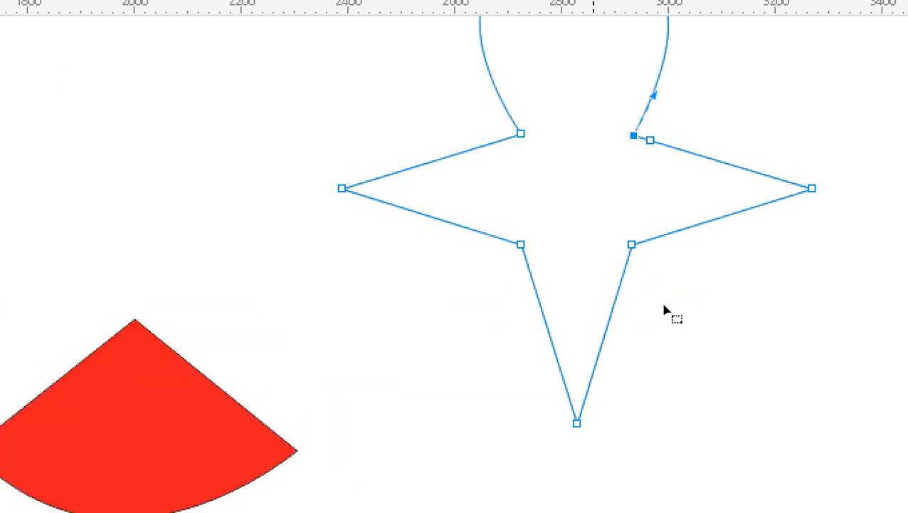
scroll(663, 309, up, 2)
scroll(663, 304, down, 2)
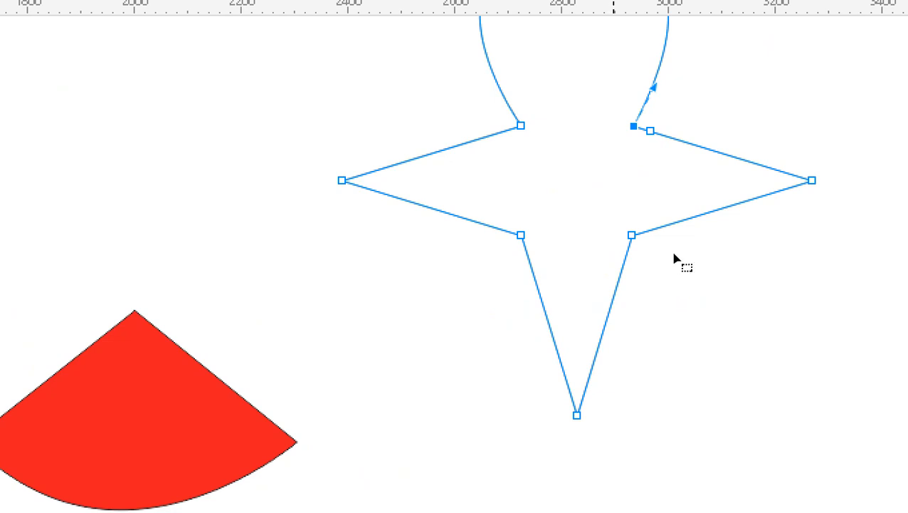
click(657, 308)
scroll(655, 311, up, 1)
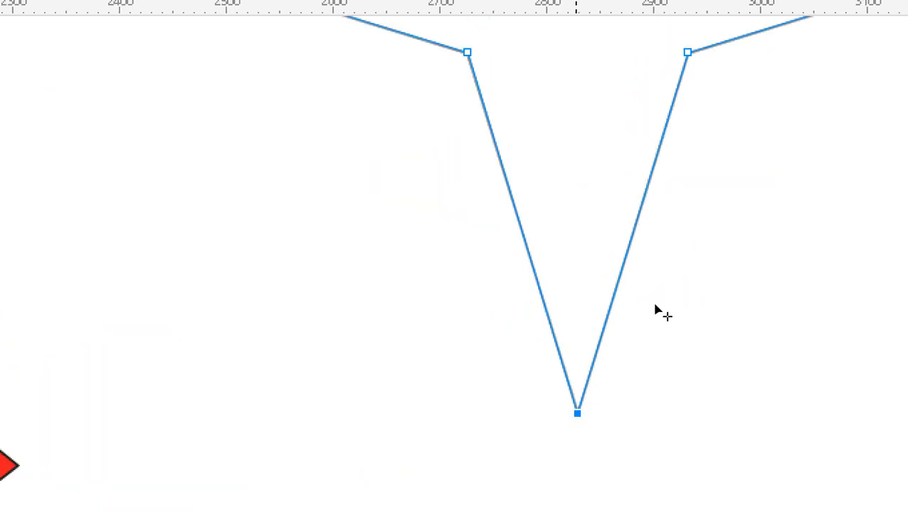
scroll(657, 311, down, 1)
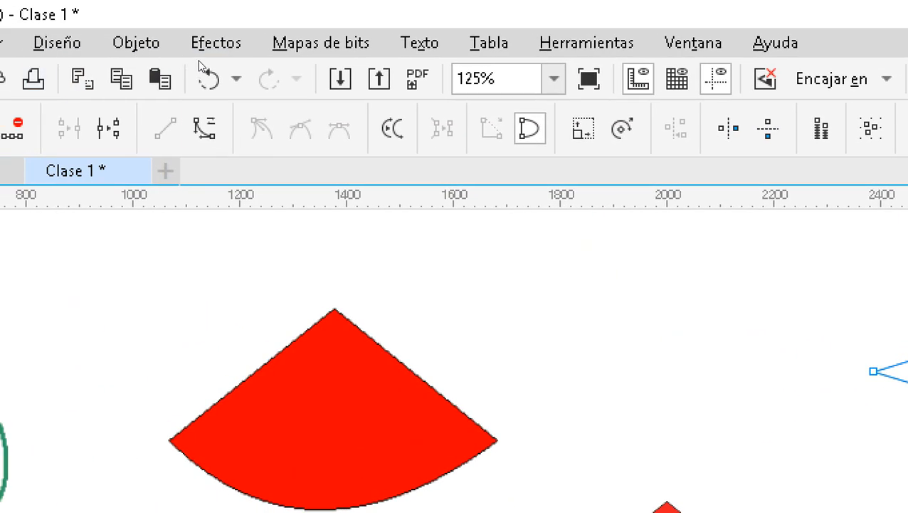
click(204, 128)
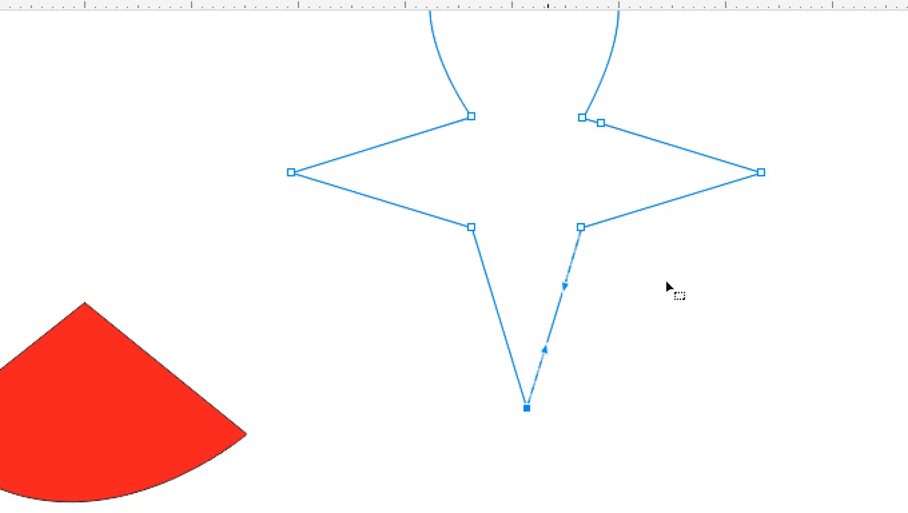
drag(666, 276, 722, 306)
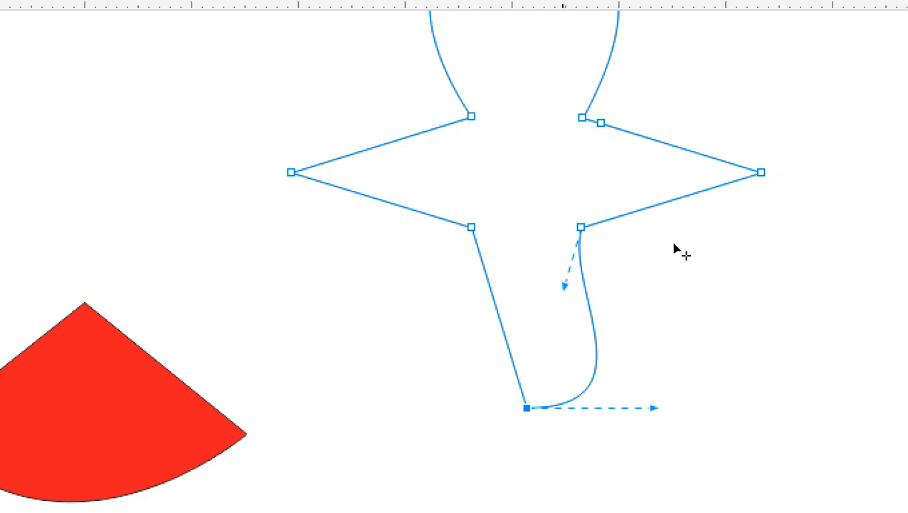
drag(674, 244, 697, 256)
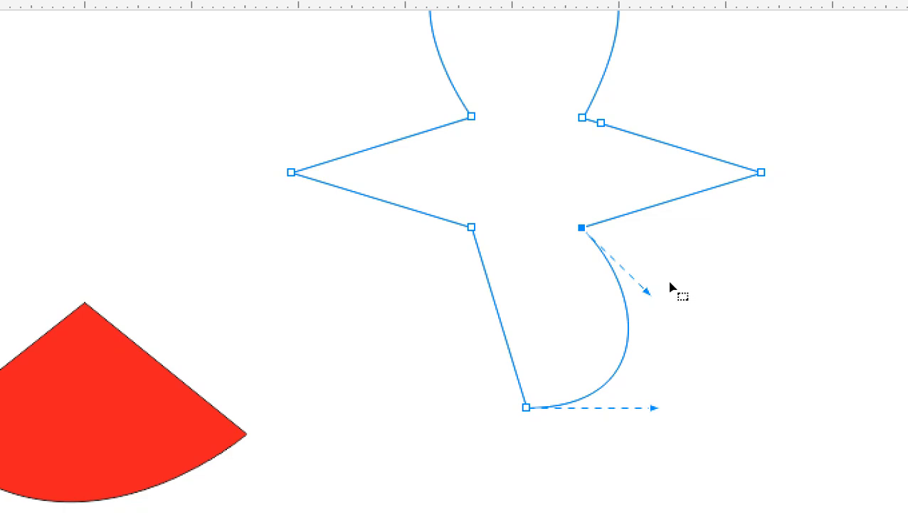
Convert the left side of the star's lower tip to a curve and round it outward with its two handles
click(640, 250)
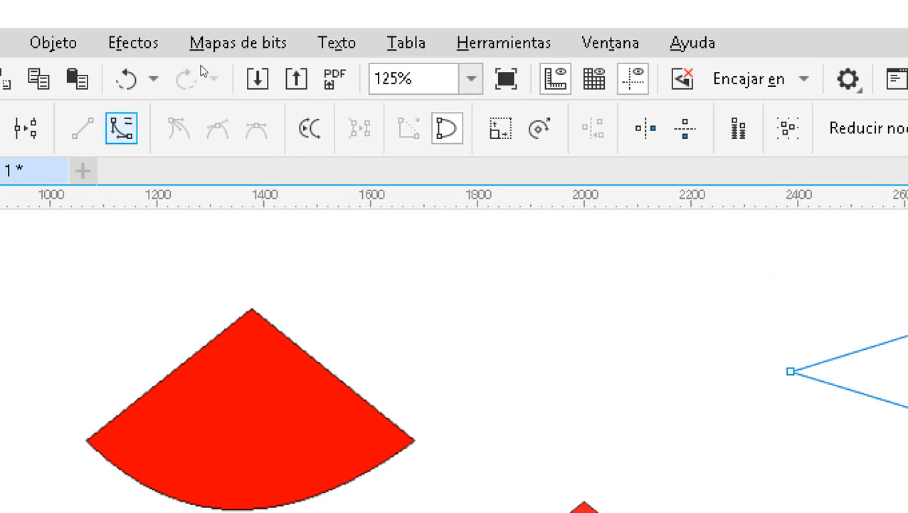
click(121, 128)
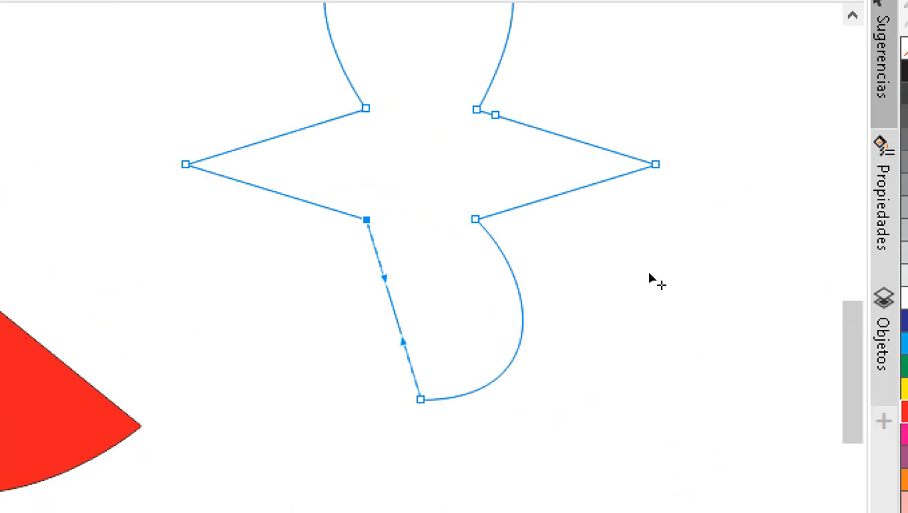
drag(647, 277, 613, 299)
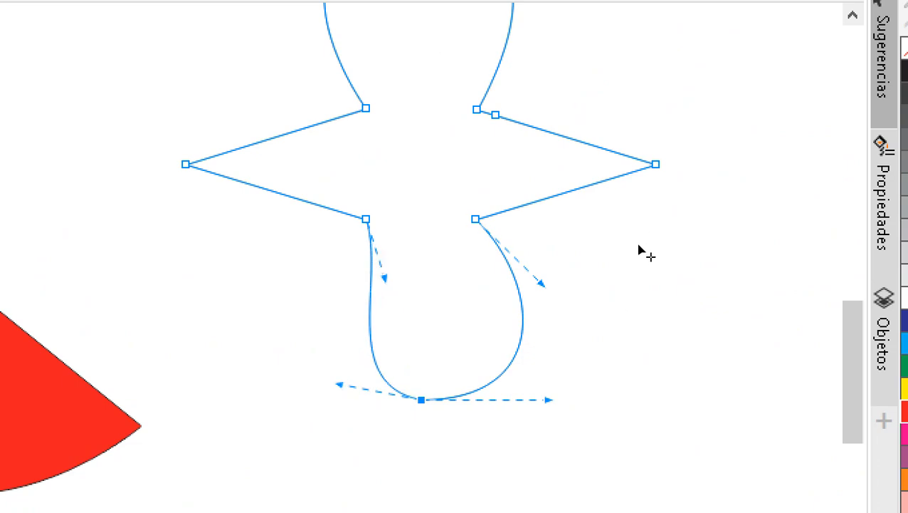
drag(639, 250, 607, 256)
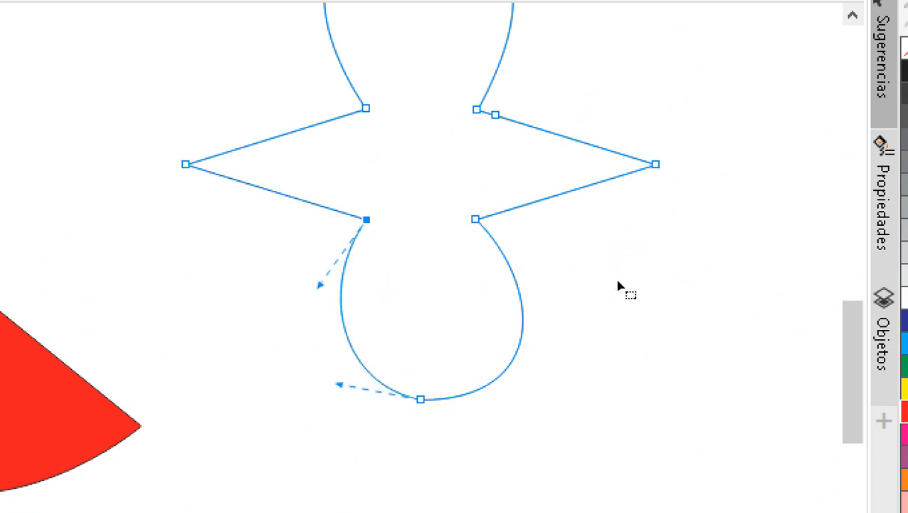
Refine the lower petal's right curve by angling its tip handle upward and adjusting the inner corner handle to match the left side
scroll(618, 285, down, 5)
scroll(627, 263, up, 3)
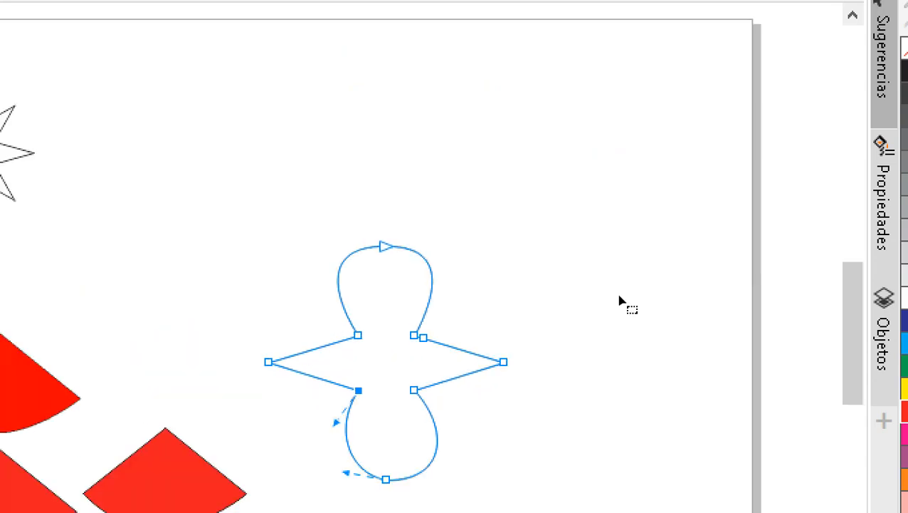
scroll(619, 301, up, 1)
scroll(626, 323, down, 1)
scroll(639, 403, up, 1)
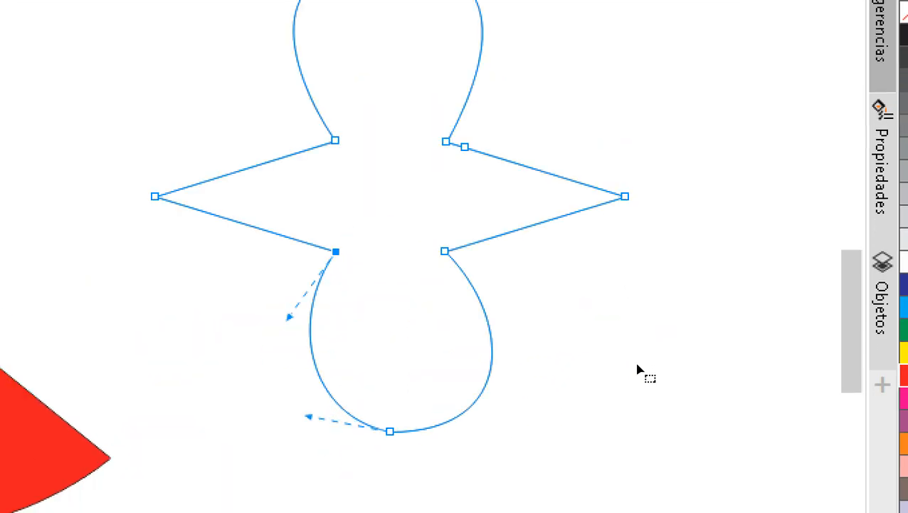
click(669, 247)
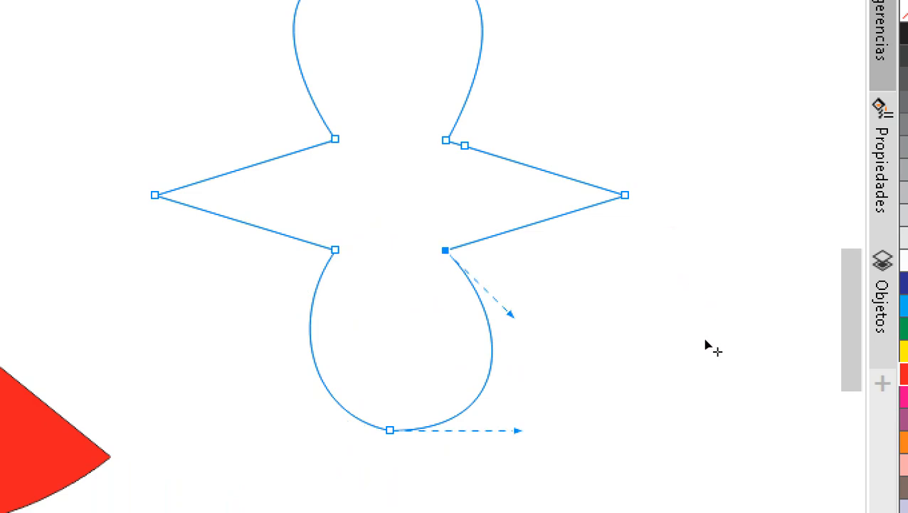
drag(706, 341, 703, 327)
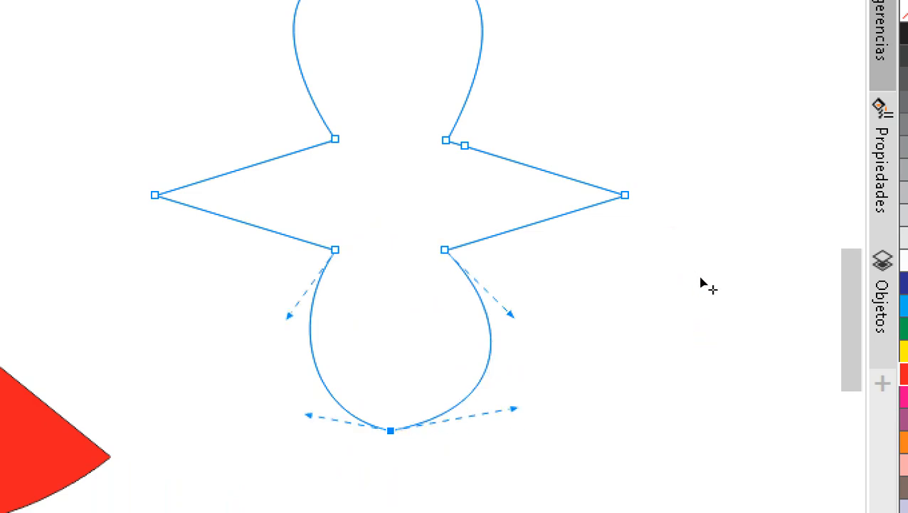
drag(701, 279, 697, 277)
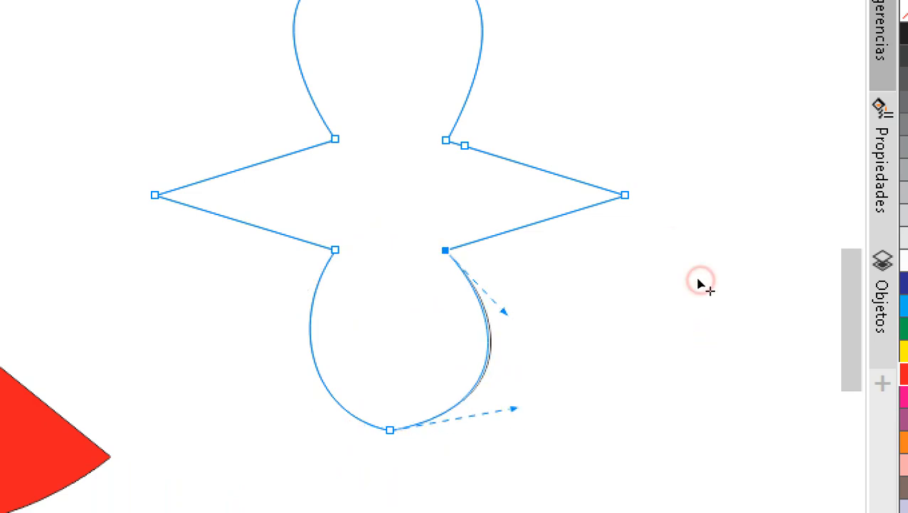
click(703, 327)
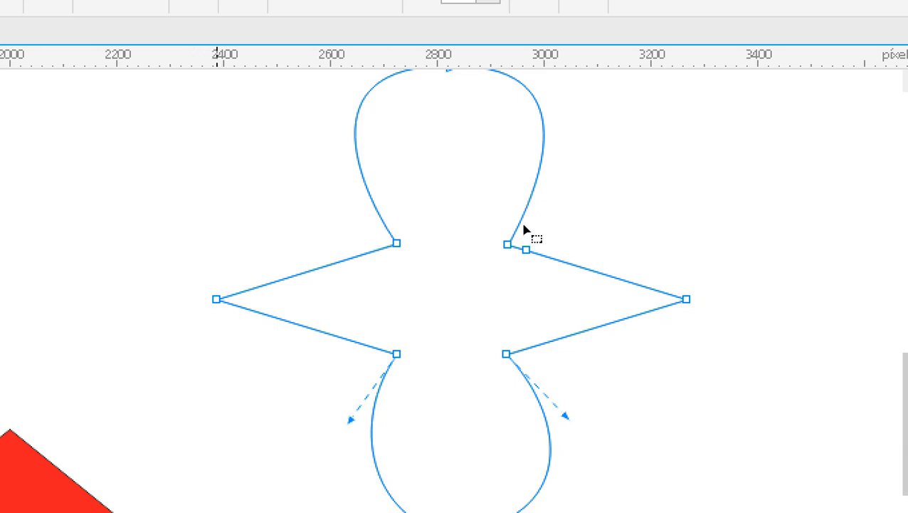
Convert the lower side of the star's left tip to a curve and bulge it downward with its two handles
click(524, 220)
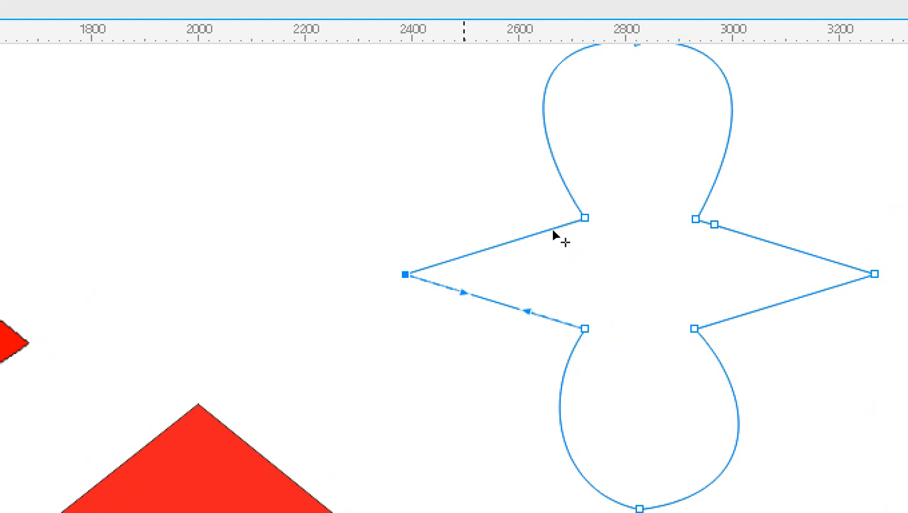
drag(553, 230, 521, 253)
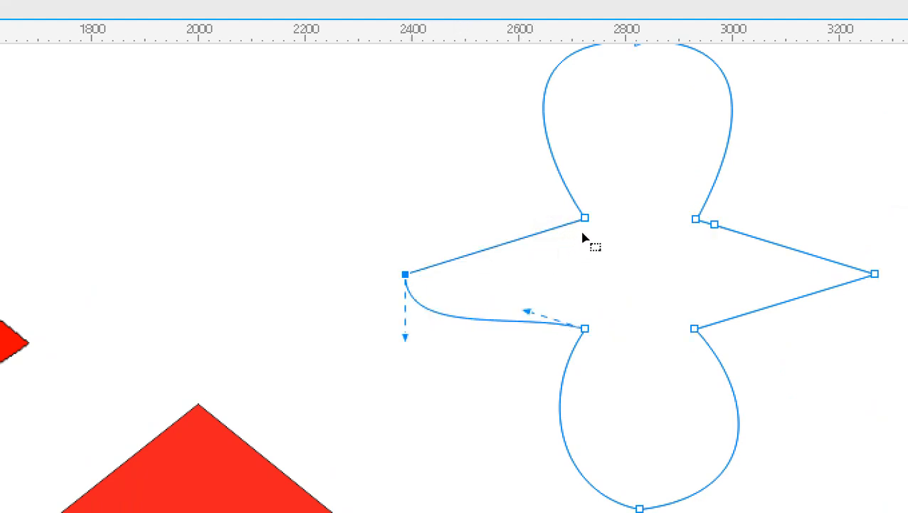
drag(586, 237, 585, 261)
mouse_move(524, 252)
mouse_down()
mouse_move(533, 272)
mouse_move(529, 265)
mouse_up()
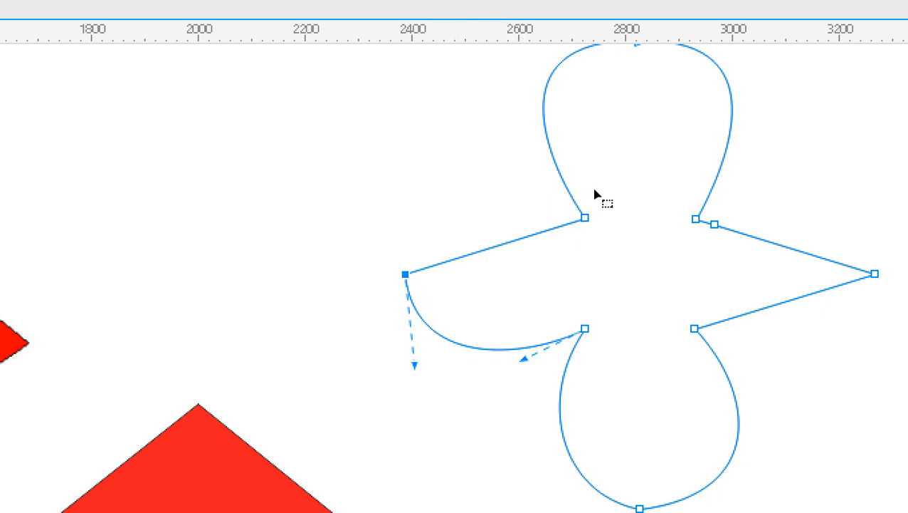
Convert the upper side of the star's left tip to a curve, round it upward, and even out both halves with the tip handles
click(614, 193)
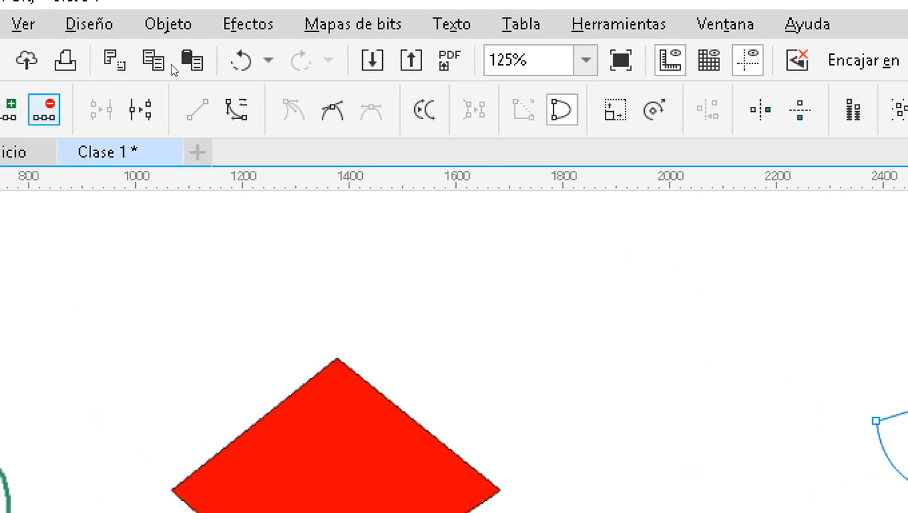
click(235, 109)
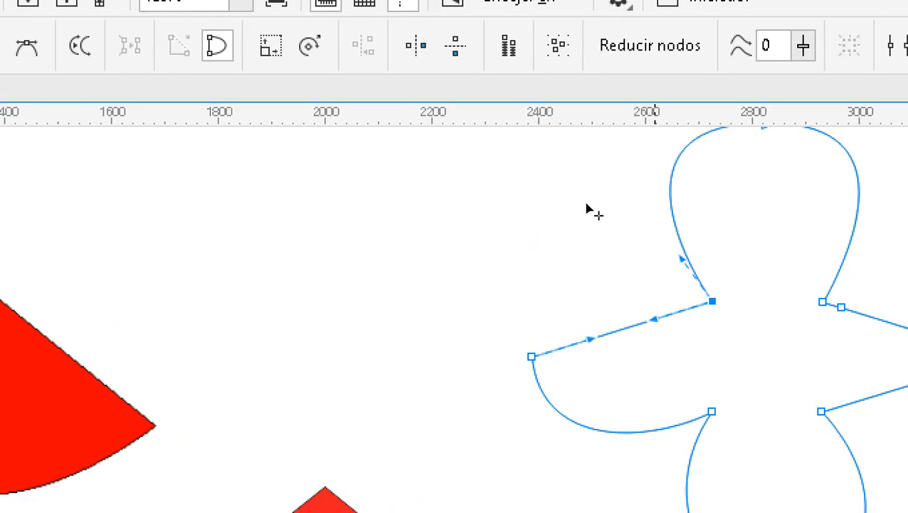
mouse_move(550, 209)
mouse_down()
mouse_move(524, 174)
mouse_move(531, 181)
mouse_up()
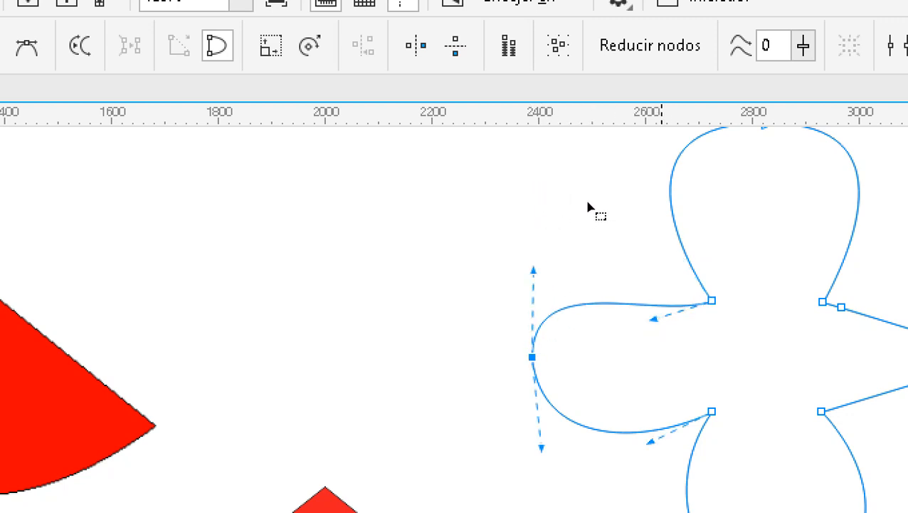
drag(584, 202, 586, 173)
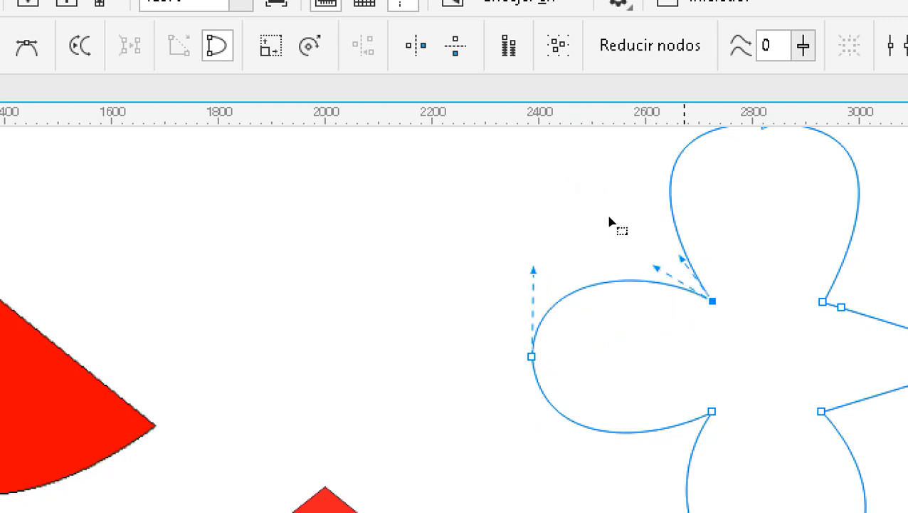
drag(525, 178, 520, 160)
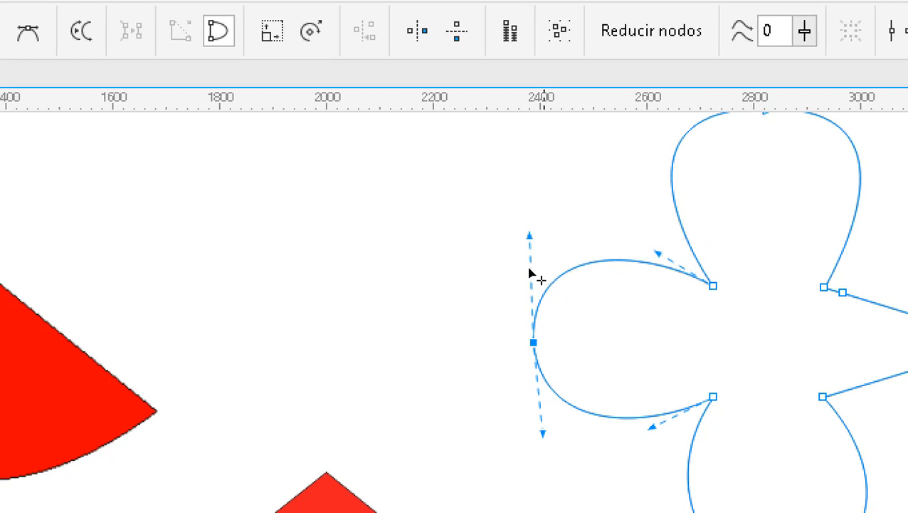
drag(529, 269, 527, 282)
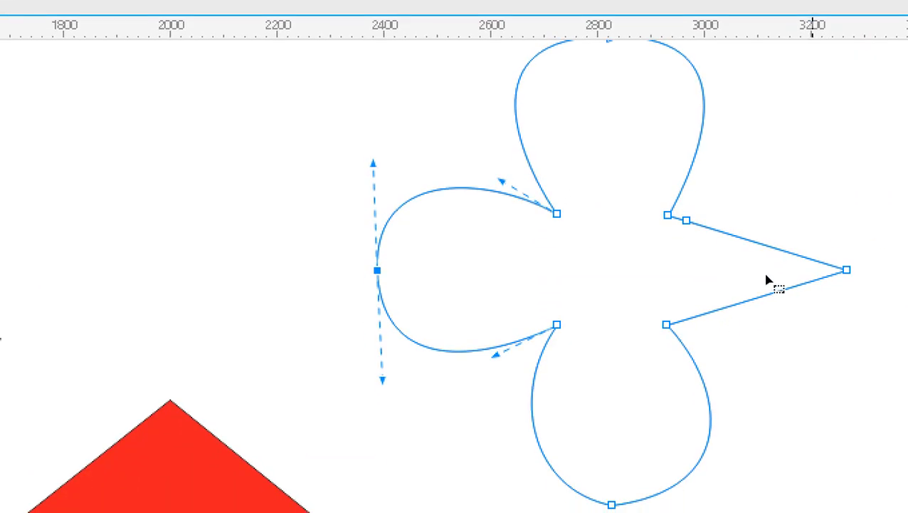
Convert the upper side of the star's right tip to a curve and round it upward with its two handles
click(758, 225)
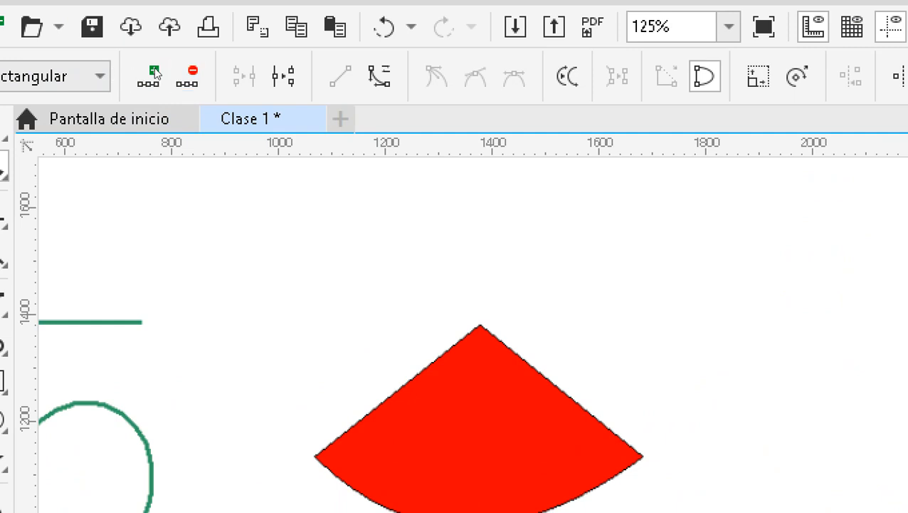
click(188, 73)
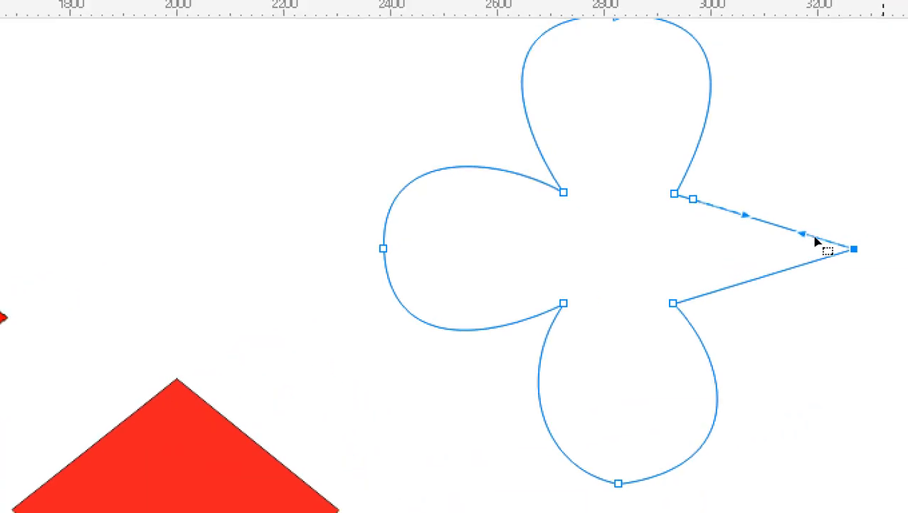
drag(822, 185, 858, 145)
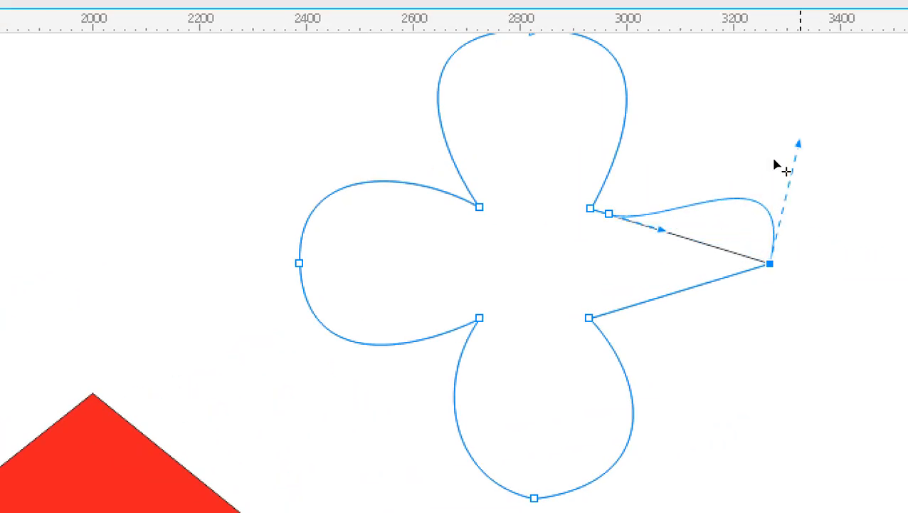
drag(776, 166, 776, 175)
drag(705, 206, 706, 178)
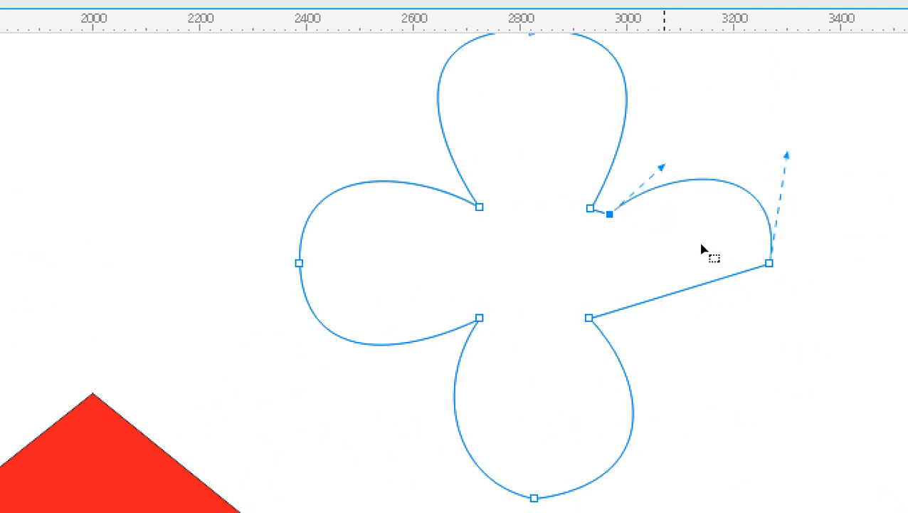
Convert the lower side of the star's right tip to a curve and bulge it downward with its two handles
click(671, 250)
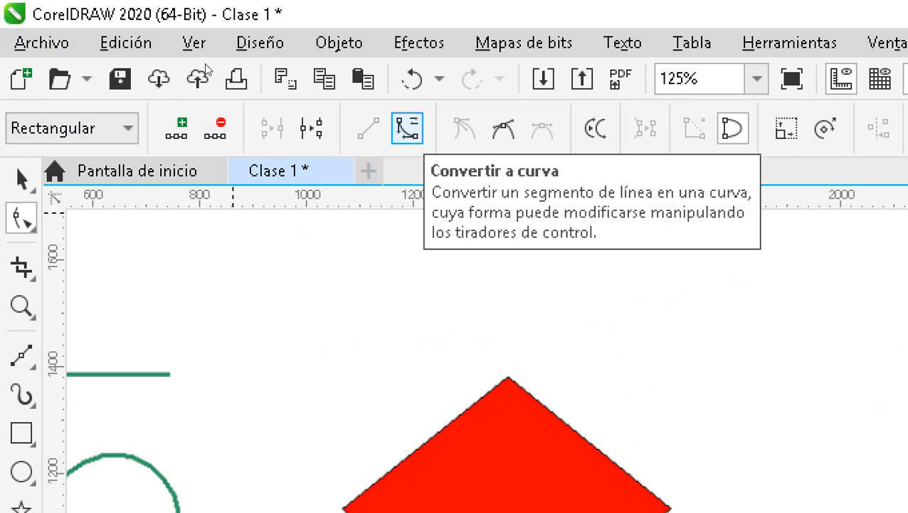
click(407, 128)
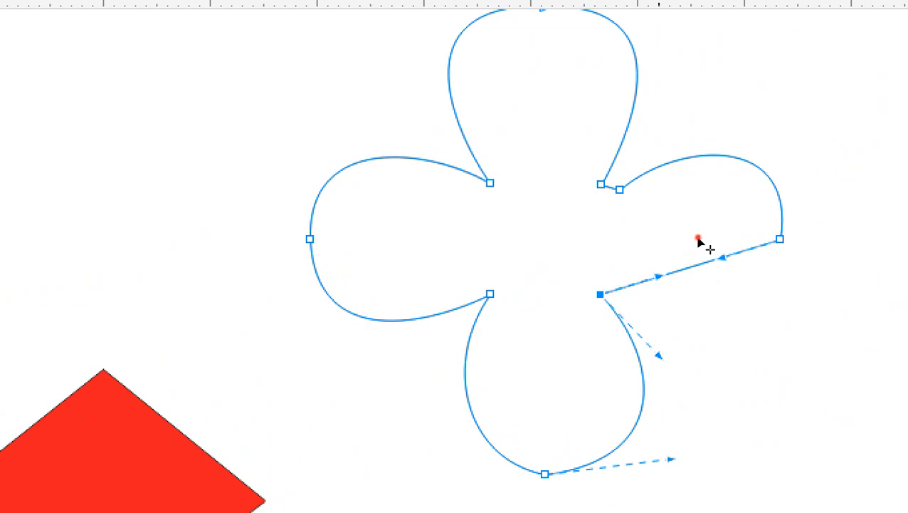
drag(699, 244, 705, 270)
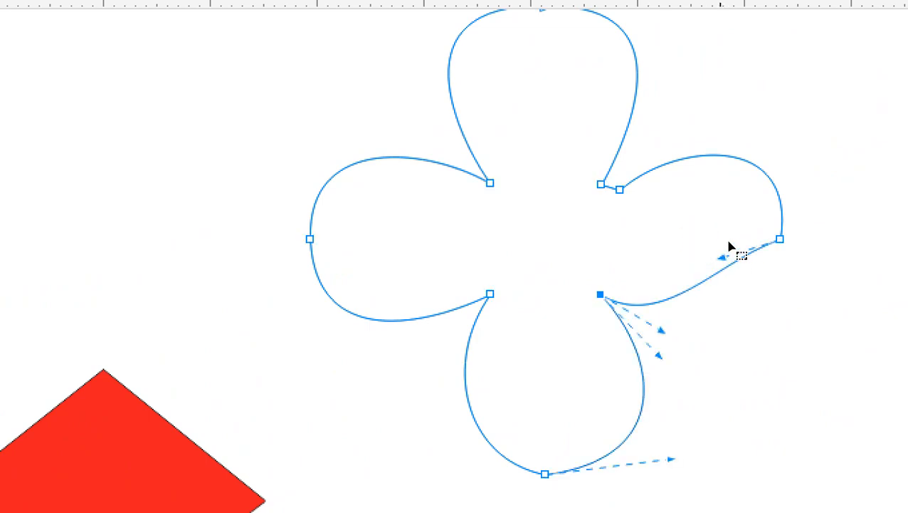
drag(729, 233, 765, 274)
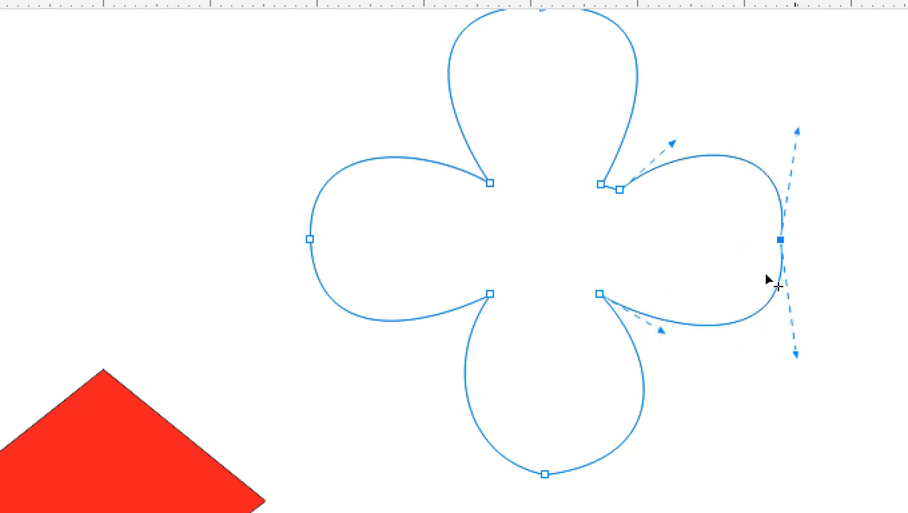
Flatten the lower petal's tip by angling both of its tip node's handles downward
click(644, 339)
drag(707, 329, 712, 350)
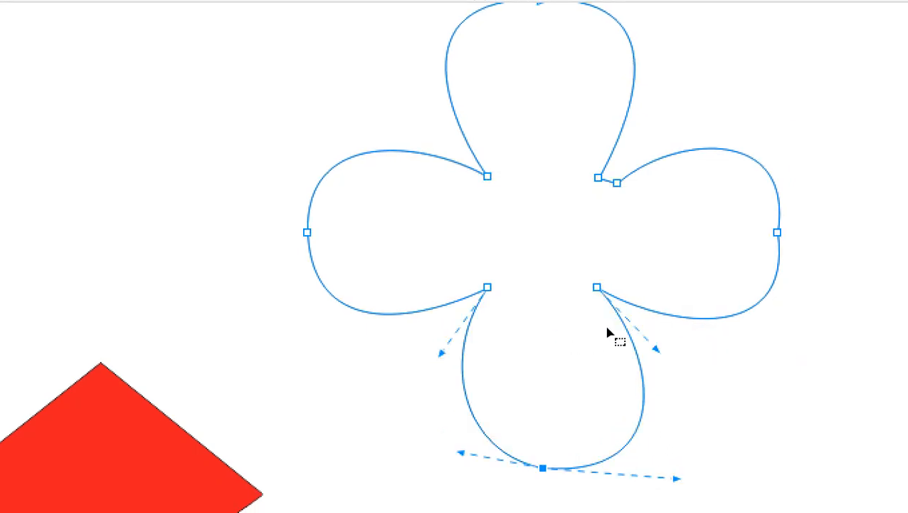
drag(603, 330, 599, 338)
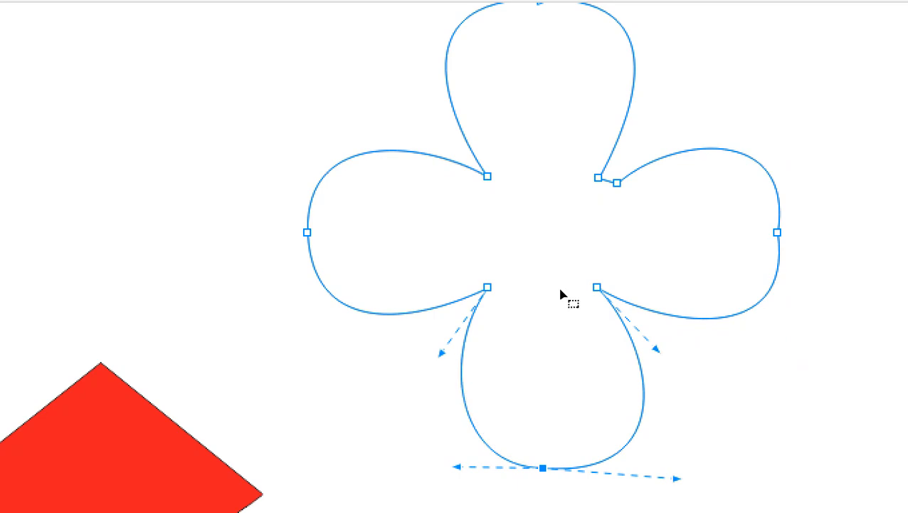
Round out the left petal evenly by lengthening its tip node's upper and lower handles
click(524, 225)
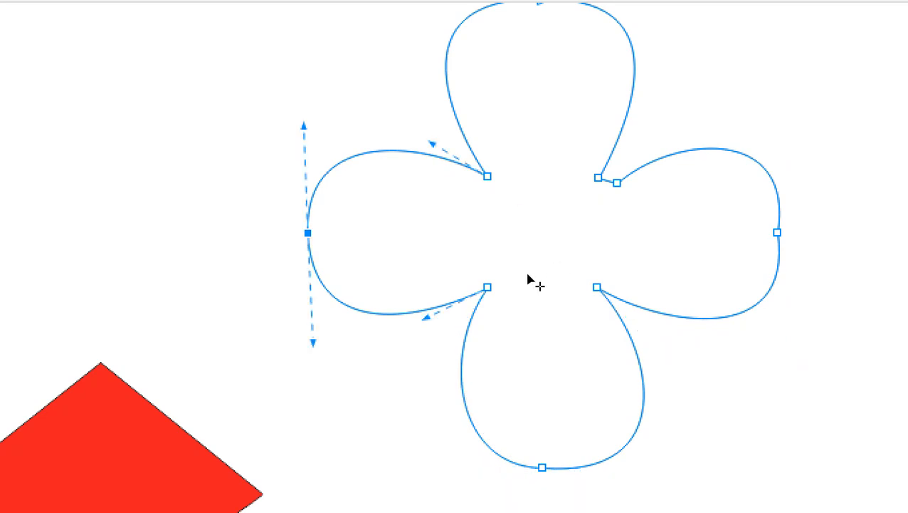
click(524, 281)
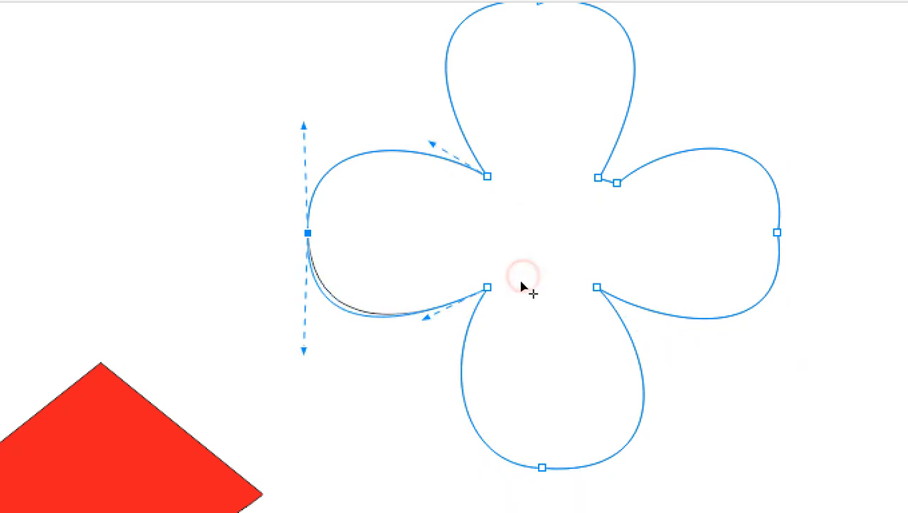
click(519, 165)
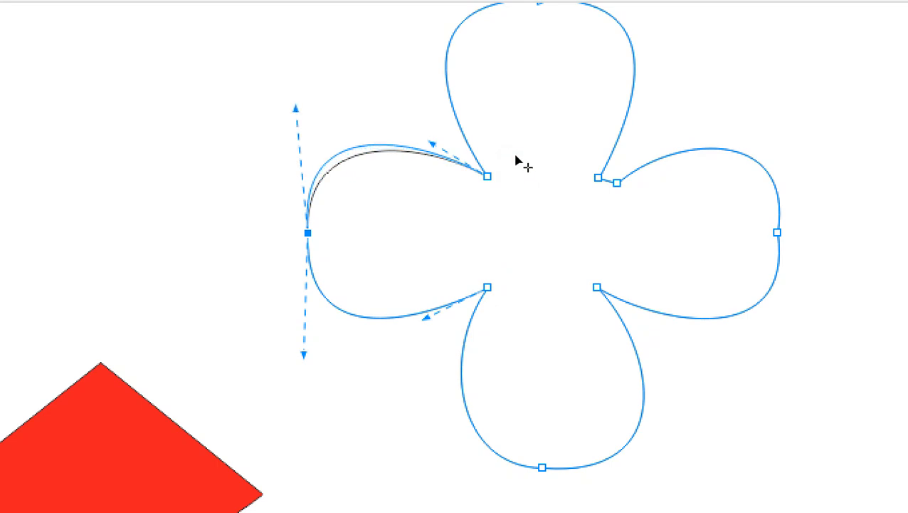
Fill the four-petal flower with green (C100 M0 Y100 K0) and deselect it
scroll(624, 193, down, 2)
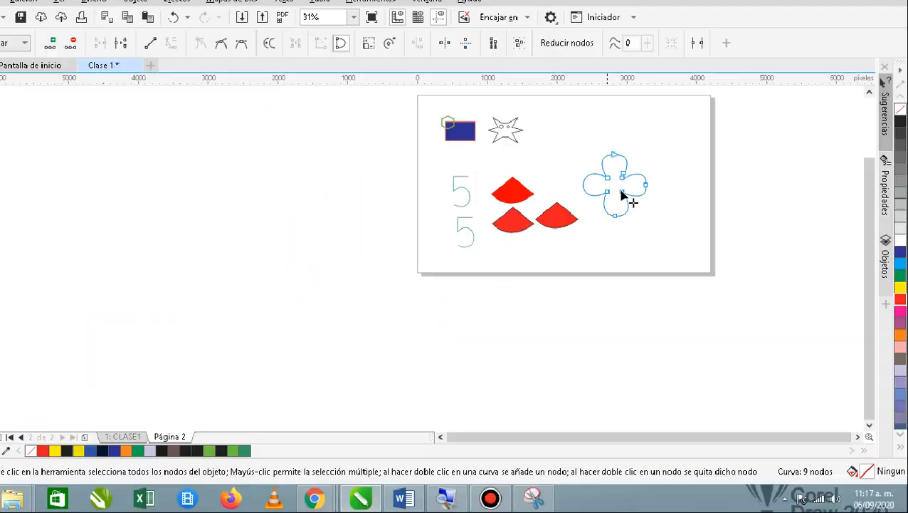
scroll(621, 194, up, 2)
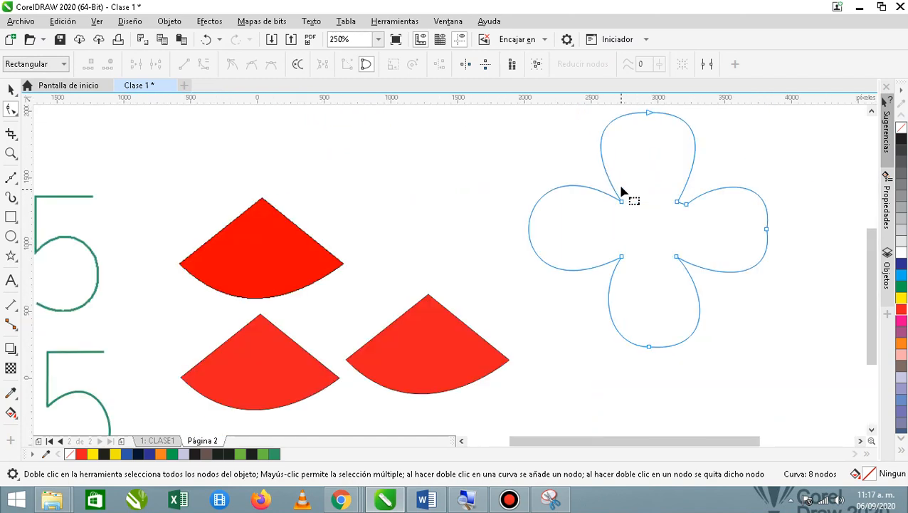
scroll(624, 174, down, 1)
click(10, 89)
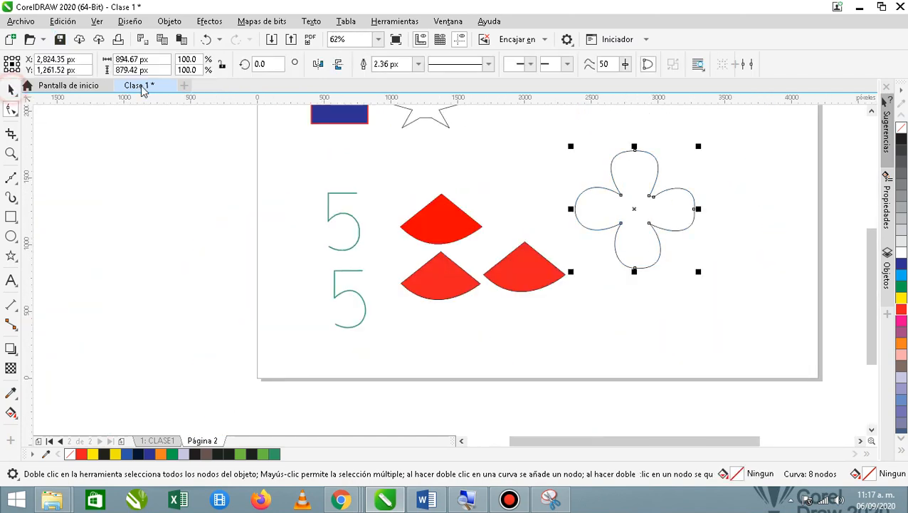
click(772, 183)
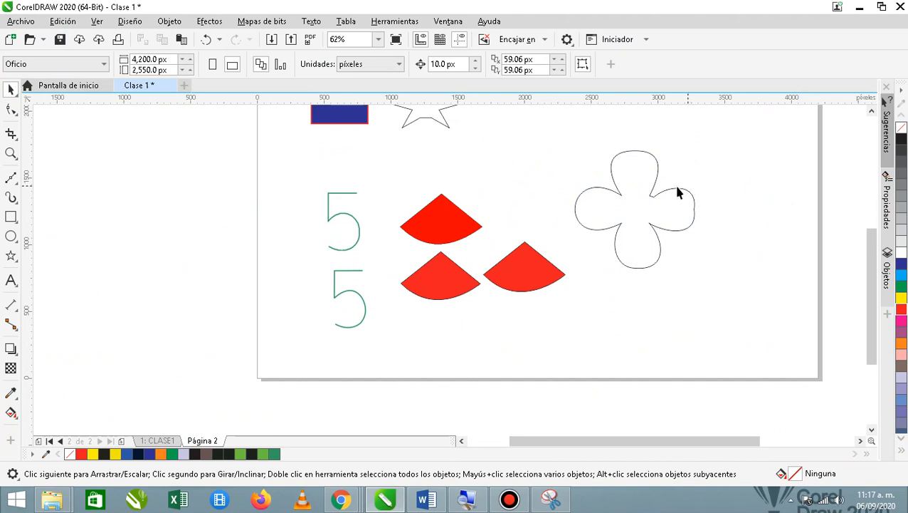
scroll(673, 192, up, 2)
scroll(669, 192, down, 1)
click(641, 230)
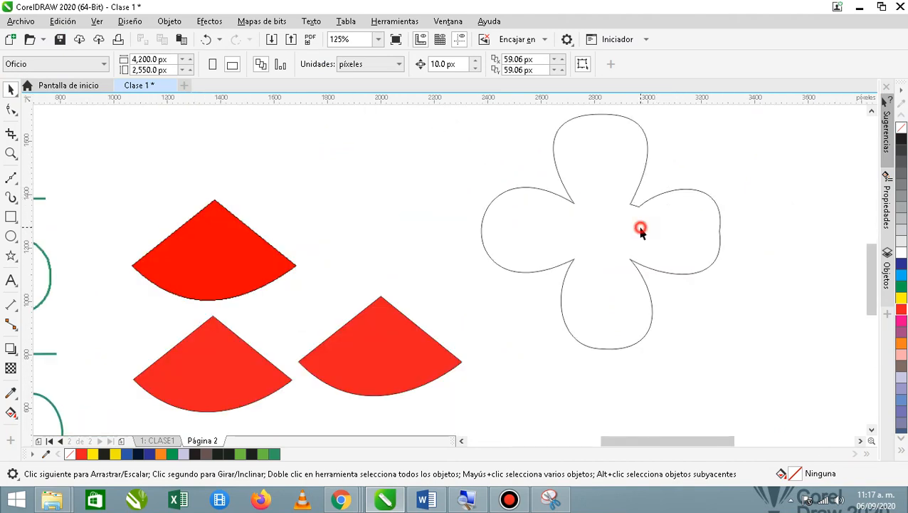
click(901, 288)
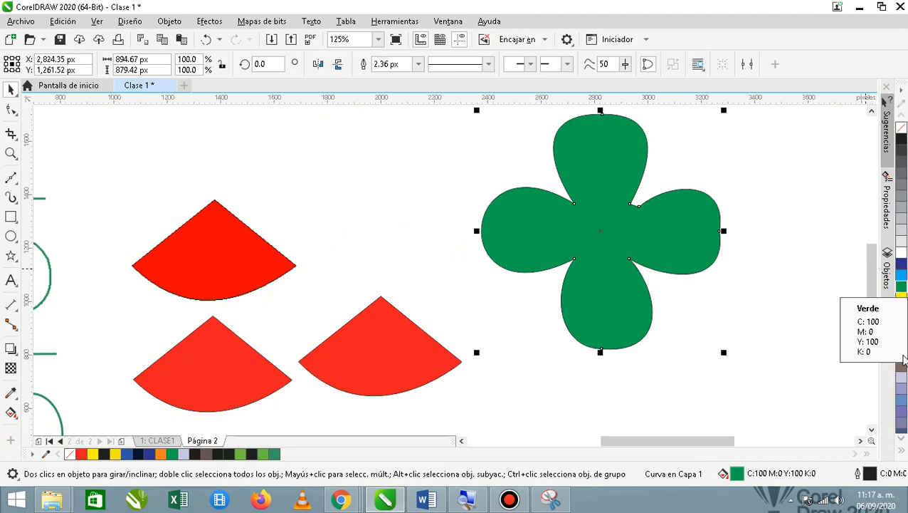
click(789, 289)
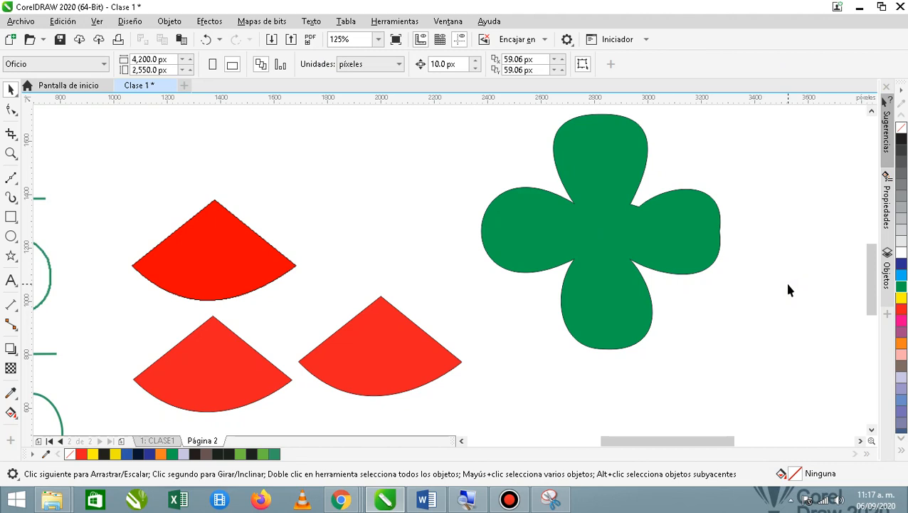
click(520, 501)
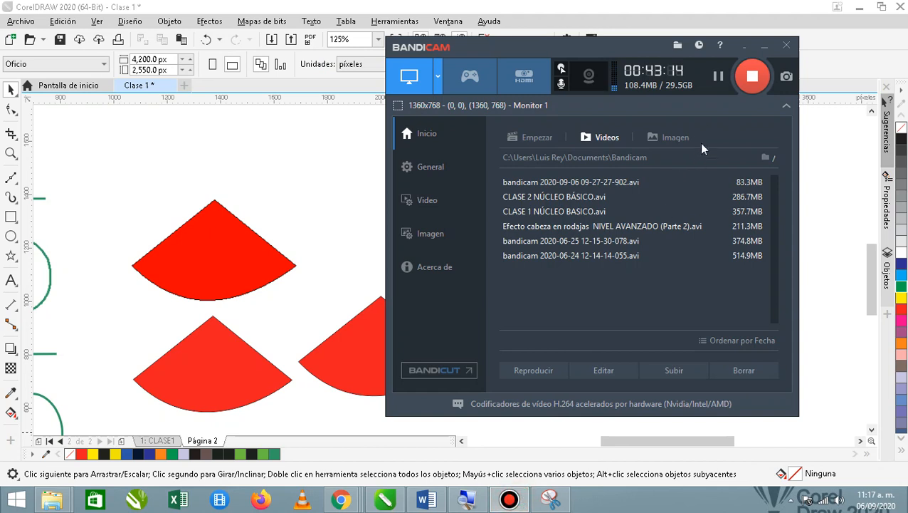
click(717, 78)
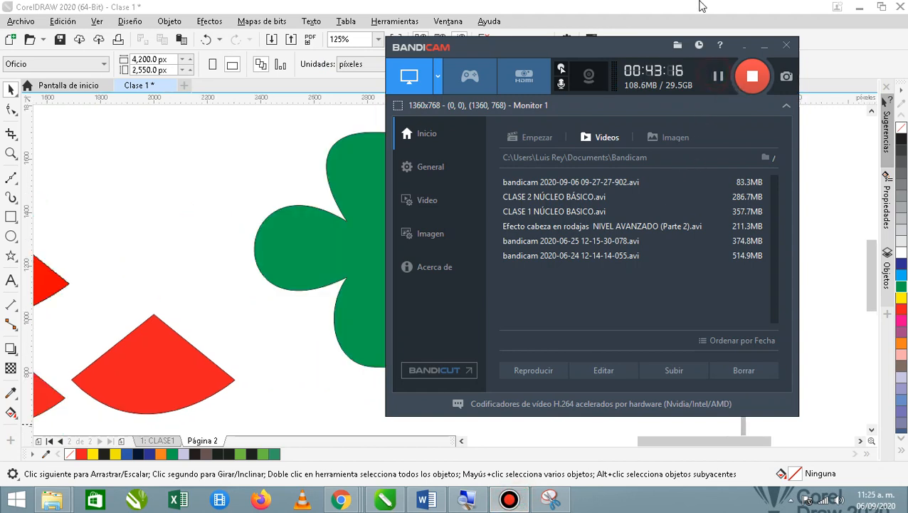
click(699, 6)
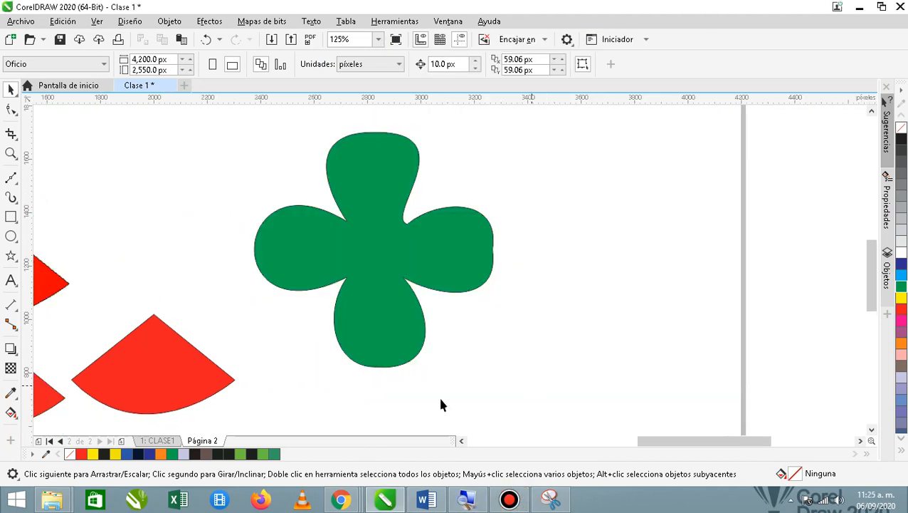
Check Exercise 7 in the Word practice document and draw a five-pointed star about 637 by 606 px above the green flower
click(427, 500)
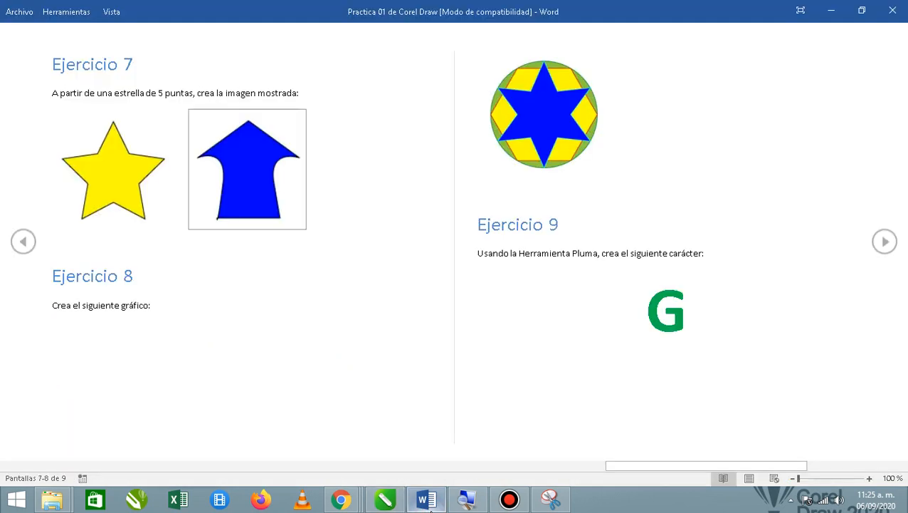
click(429, 508)
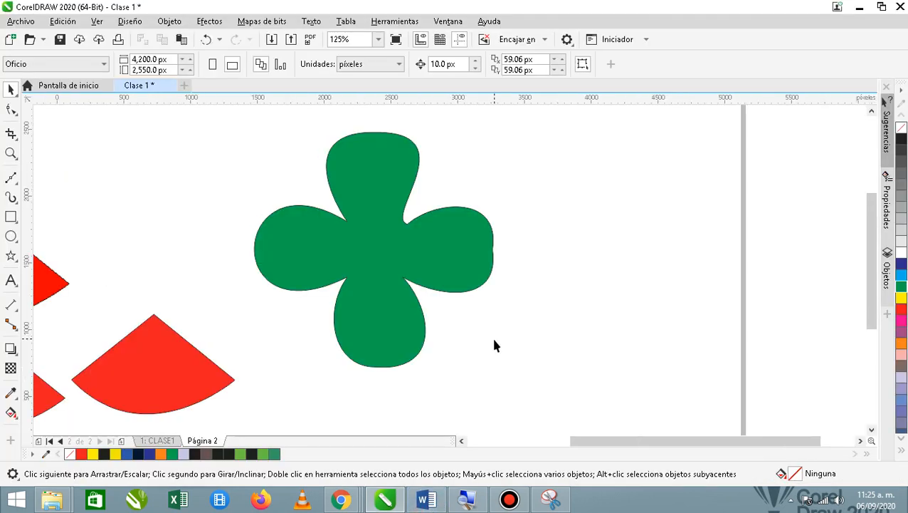
scroll(494, 336, down, 10)
scroll(514, 389, up, 5)
scroll(521, 401, down, 5)
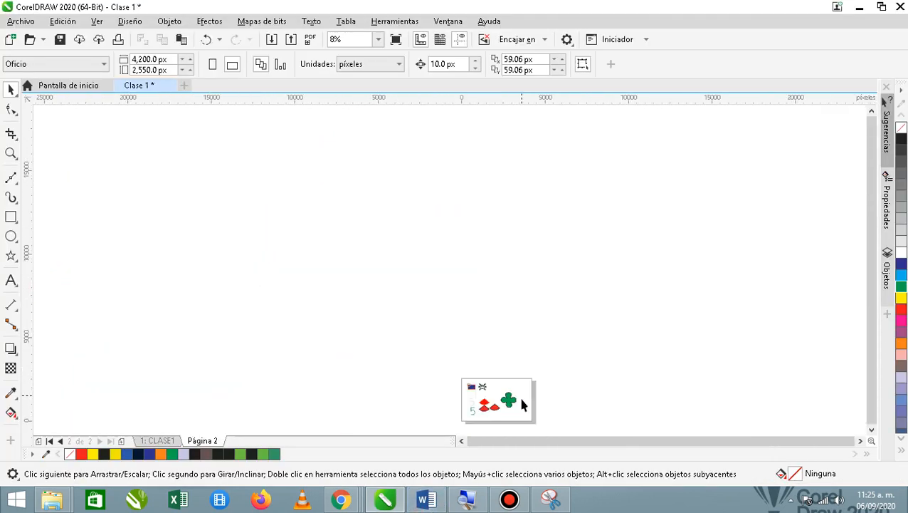
scroll(523, 406, up, 5)
scroll(523, 406, up, 4)
scroll(80, 267, down, 4)
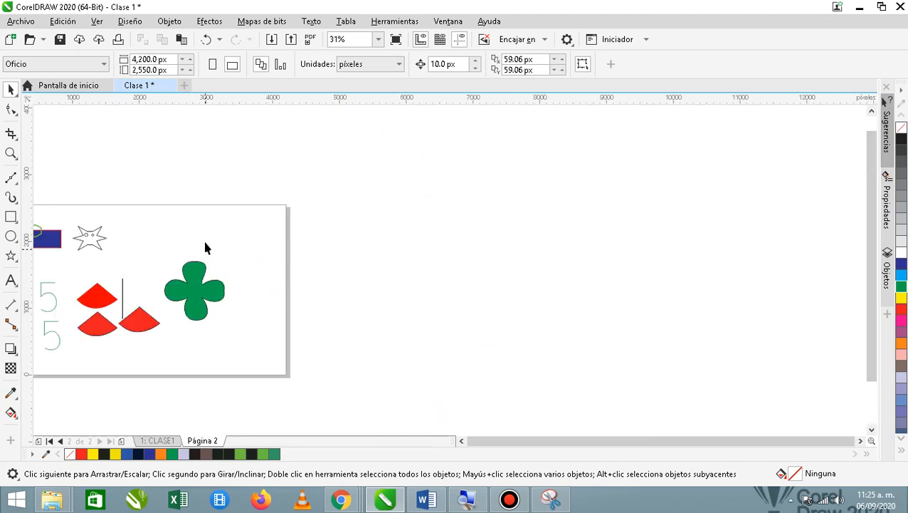
scroll(205, 247, up, 2)
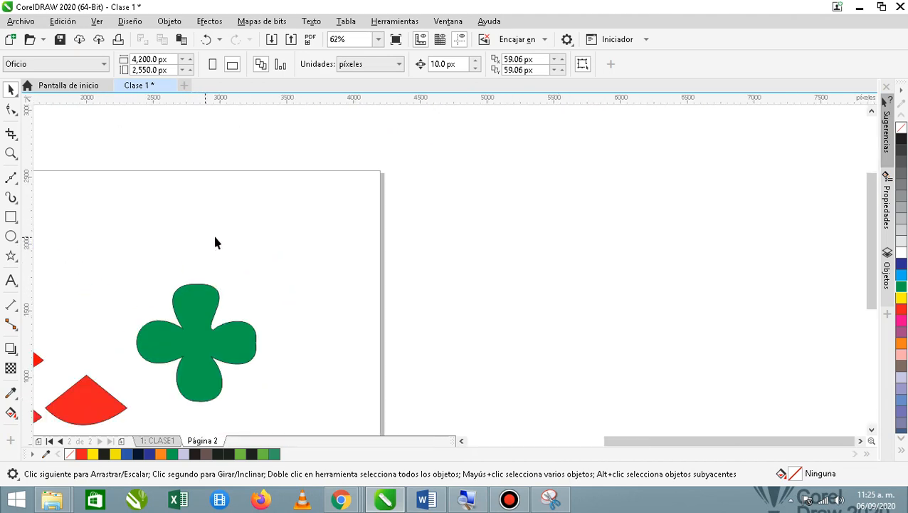
click(12, 256)
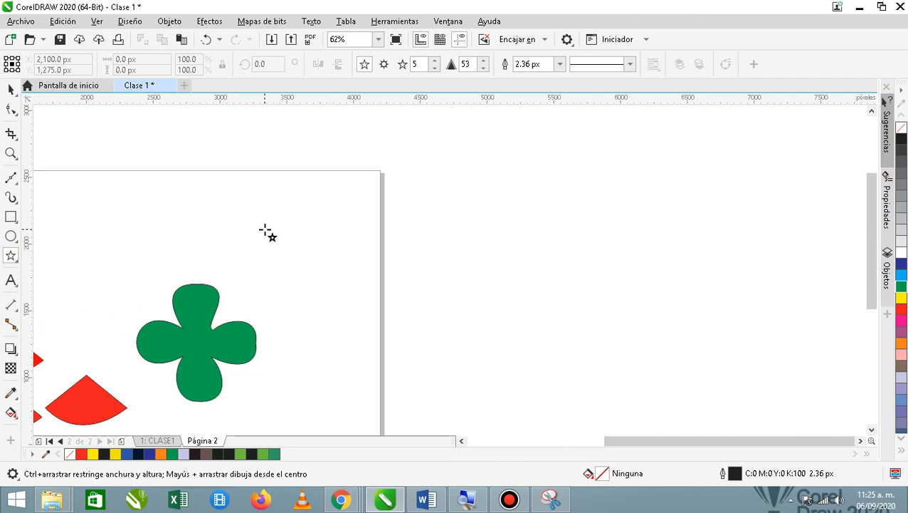
drag(265, 230, 309, 272)
Switch to the Word practice document to compare the star with Exercise 7, and return to the drawing
click(435, 501)
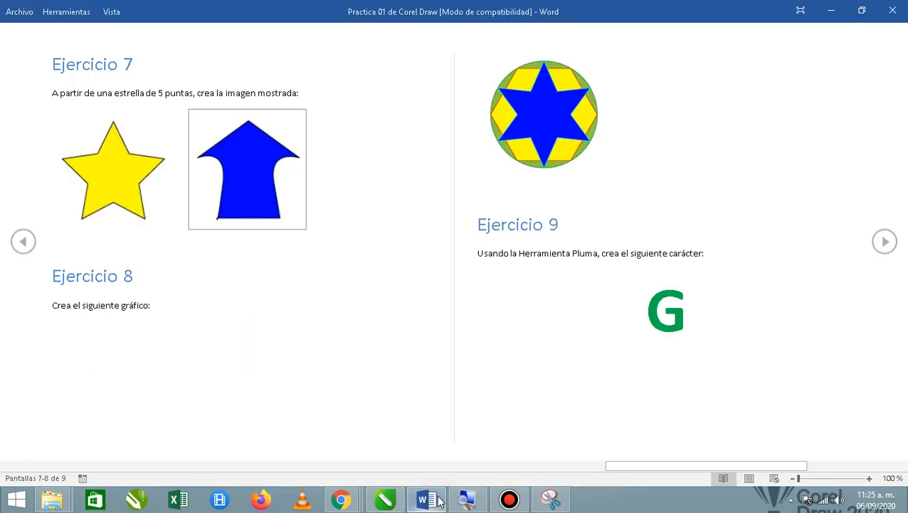
click(437, 500)
click(437, 500)
click(439, 502)
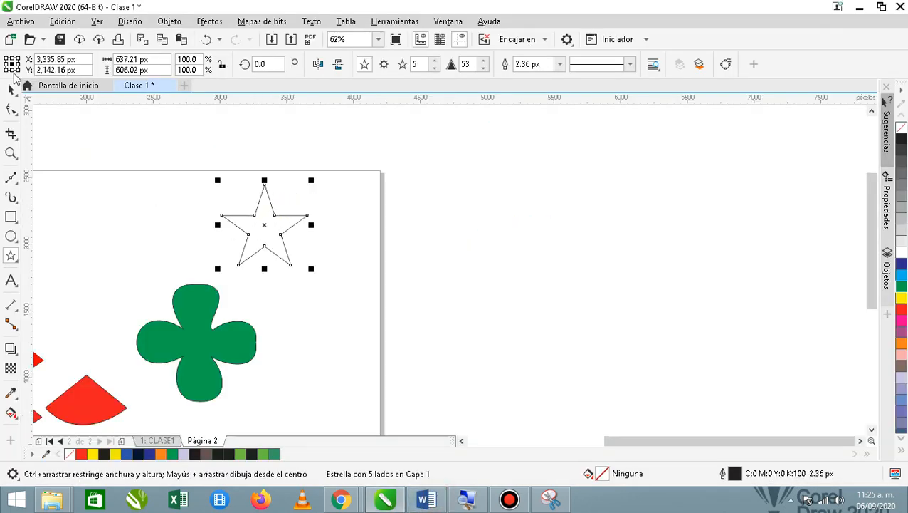
Move the five-pointed star to about X 3,581, Y 2,017 px and convert it to curves
click(12, 88)
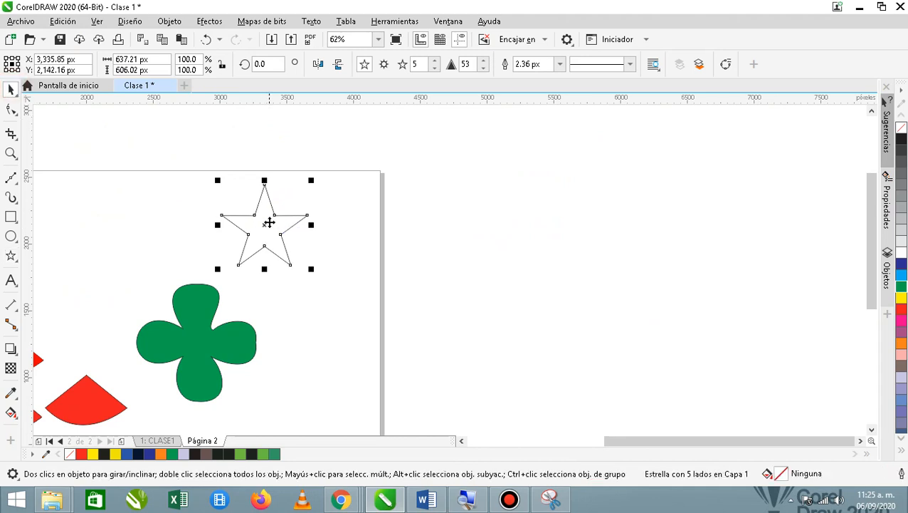
click(269, 221)
drag(302, 237, 300, 238)
right_click(300, 238)
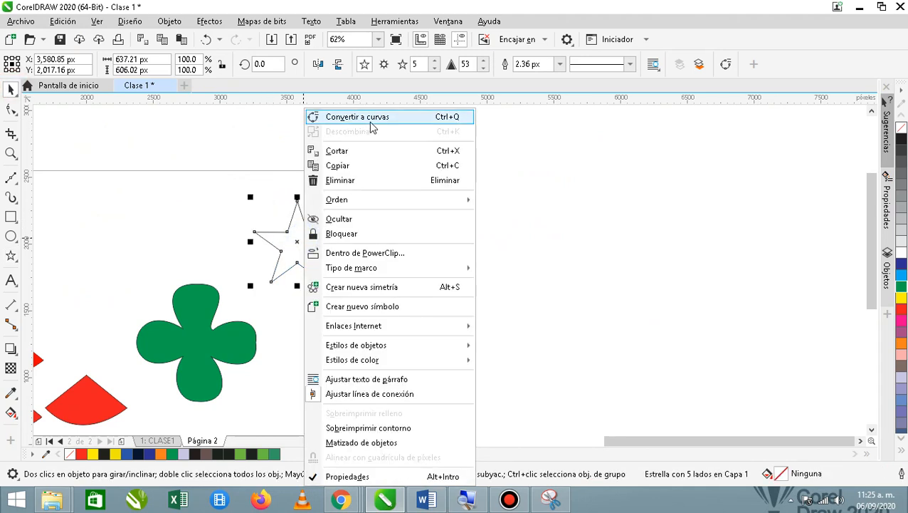
click(371, 118)
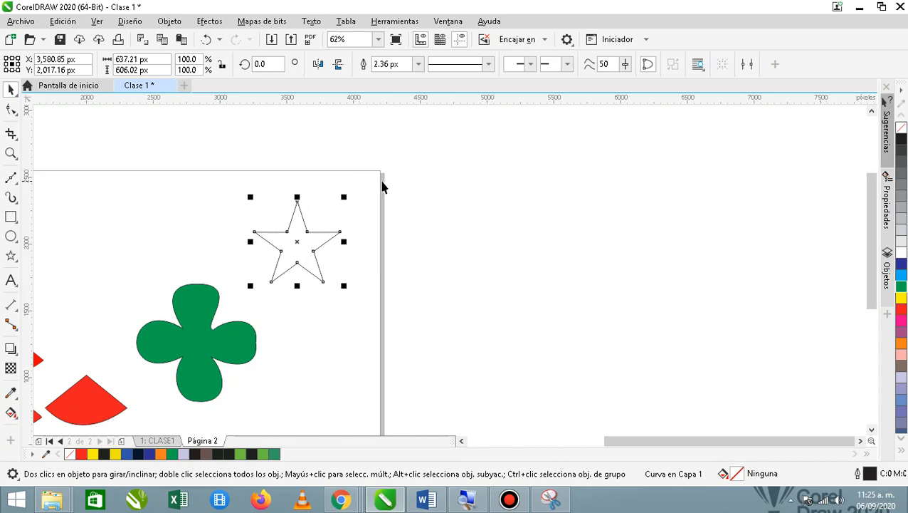
Examine the blue arrow of Exercise 7 in the Word document to see how the star must be reshaped
scroll(257, 240, up, 2)
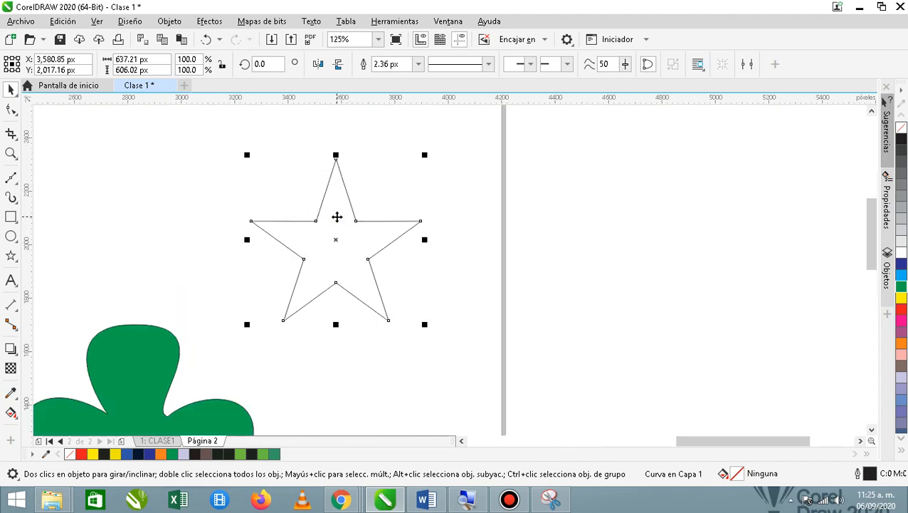
click(436, 492)
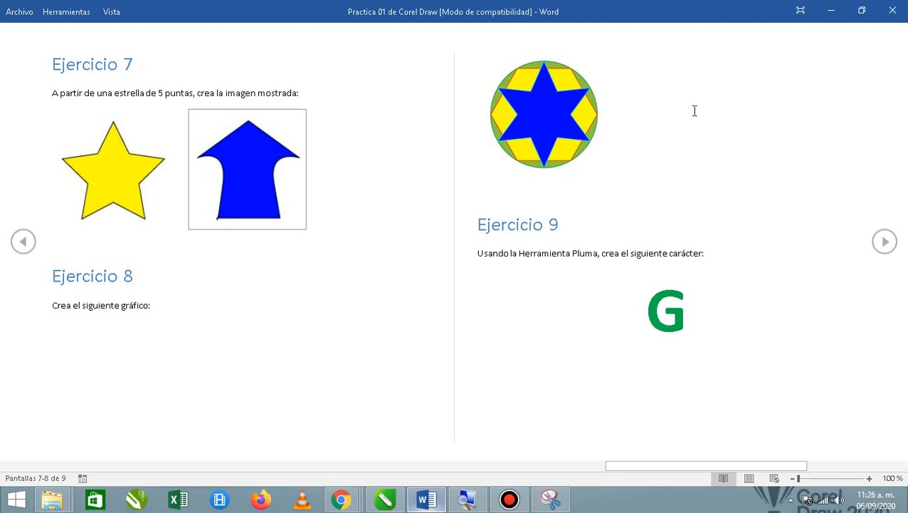
click(826, 13)
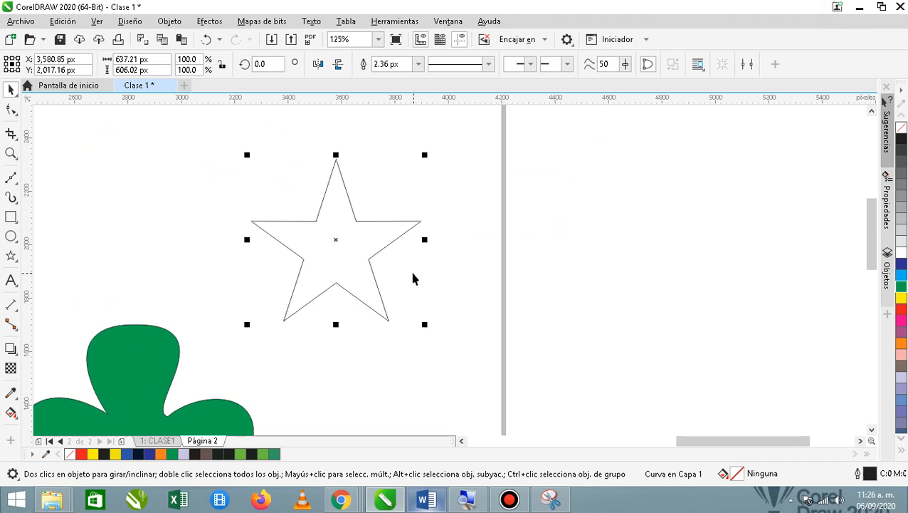
Delete the star's lower centre inner node and the two upper inner nodes beside its top point
click(11, 112)
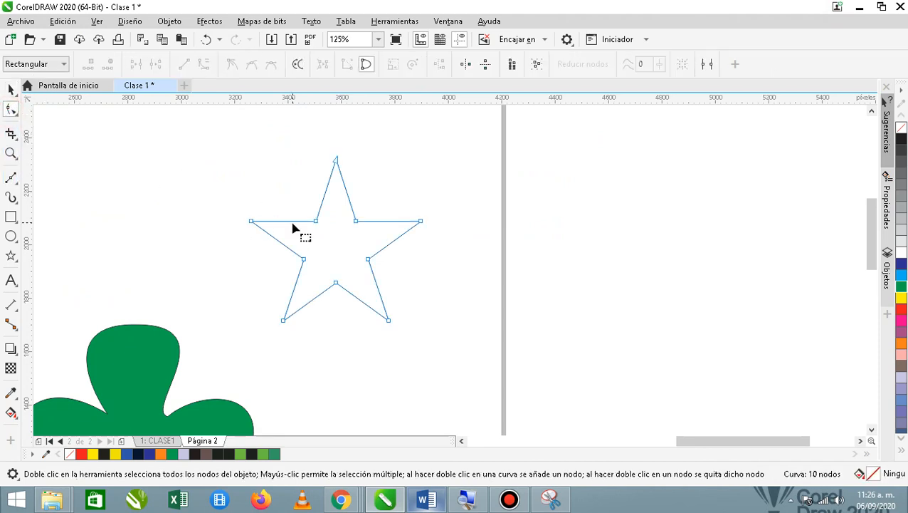
scroll(293, 225, up, 2)
scroll(290, 212, down, 2)
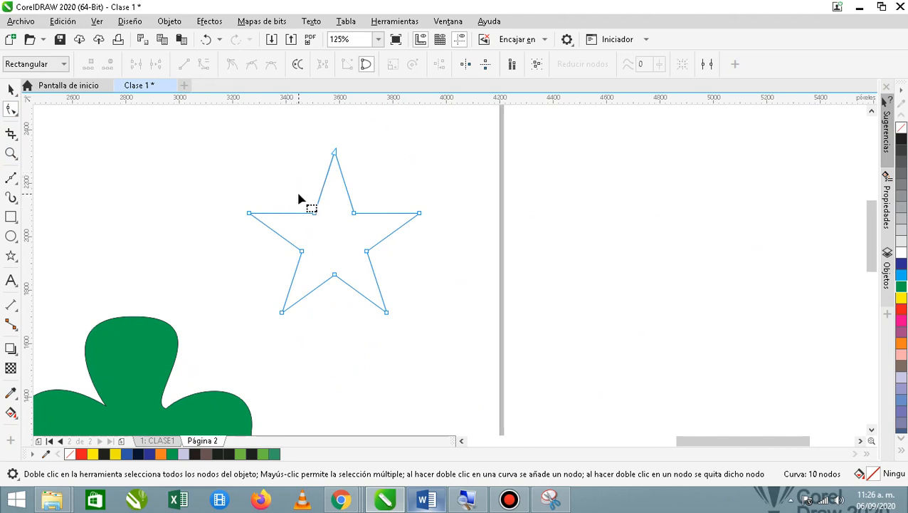
scroll(324, 202, up, 2)
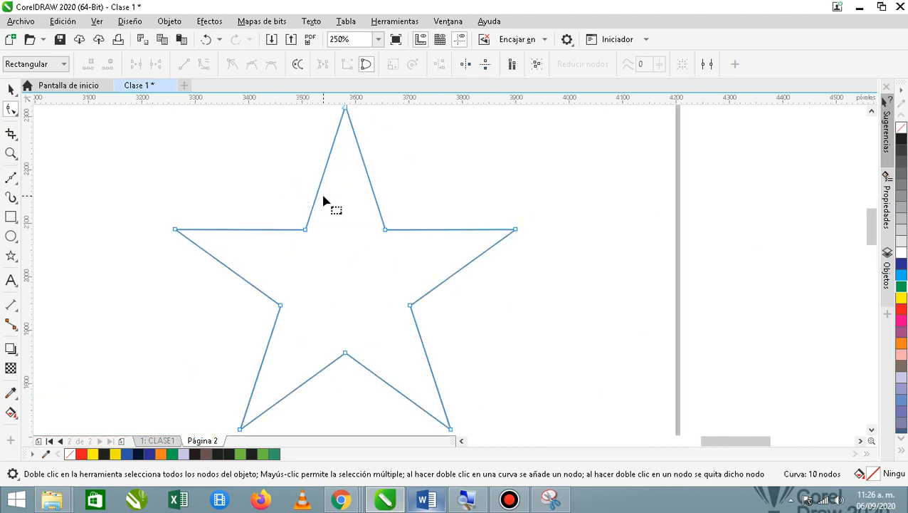
double_click(347, 356)
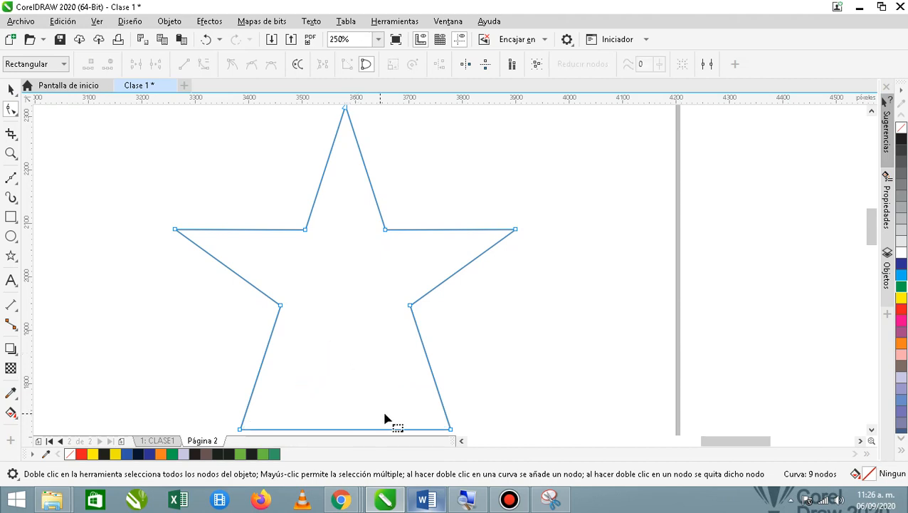
double_click(385, 230)
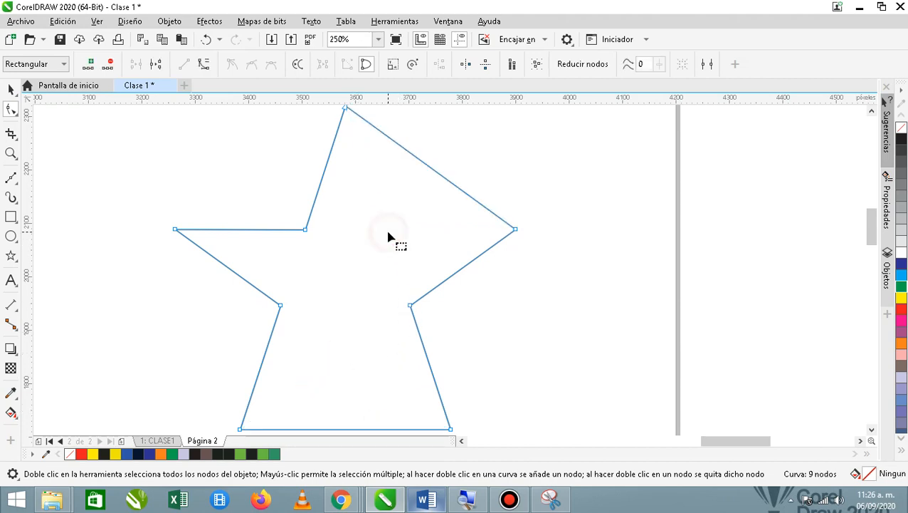
double_click(306, 230)
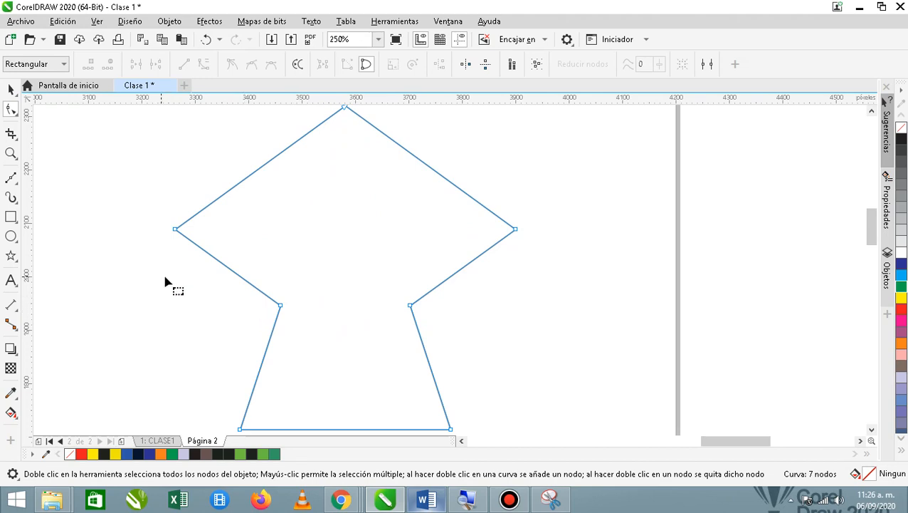
Convert the segment at the right inner node to a curve, try raising the node, and undo the move
click(411, 307)
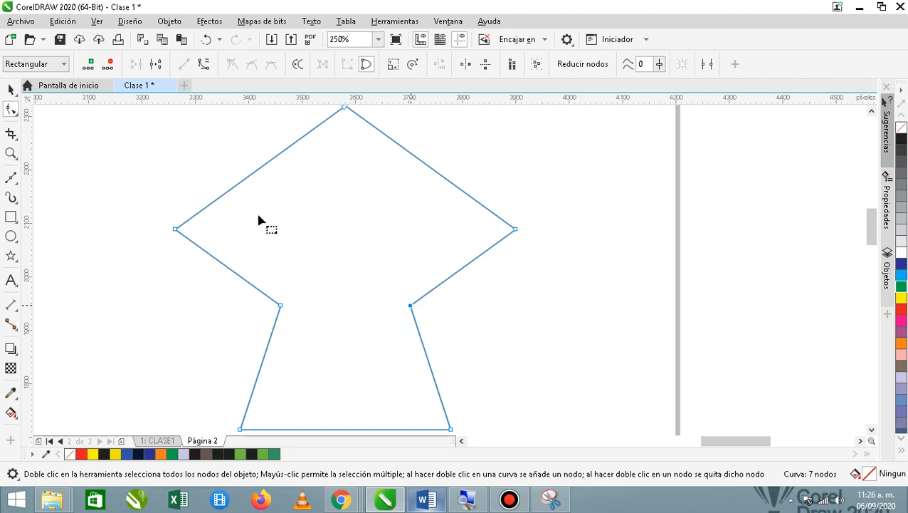
click(203, 65)
drag(410, 306, 410, 279)
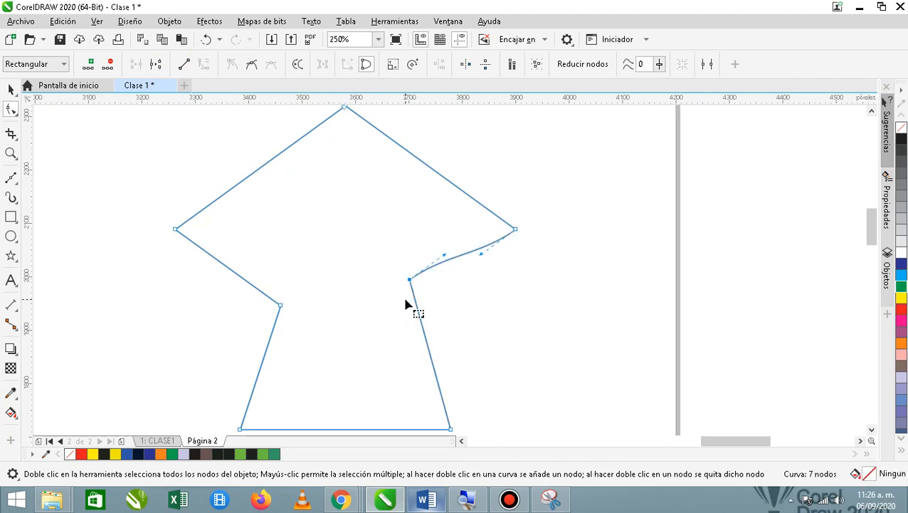
key(ctrl+z)
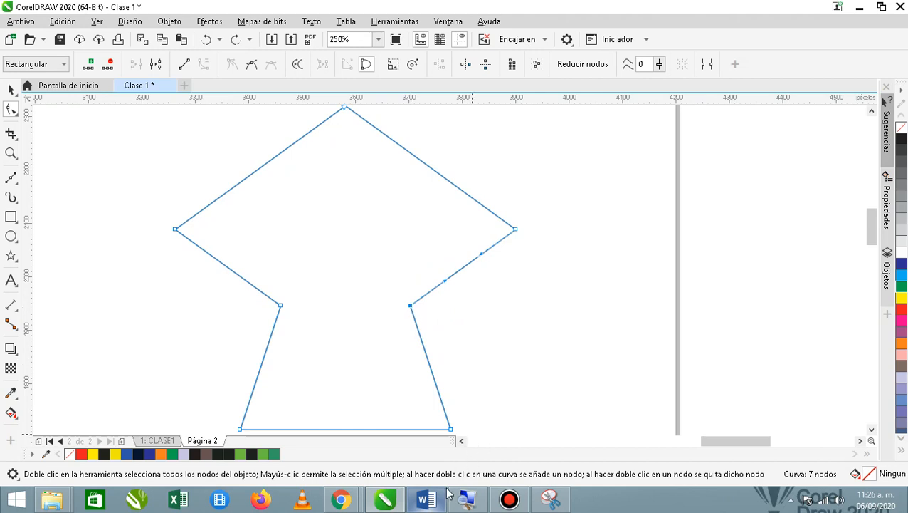
Check Exercise 7's blue arrow in the Word document, return to CorelDRAW and delete the right inner node to round that side
click(426, 498)
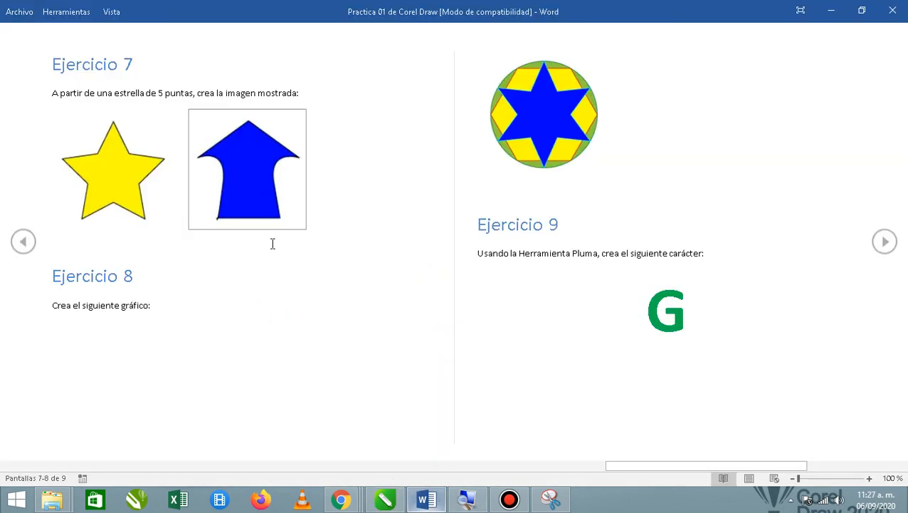
click(385, 498)
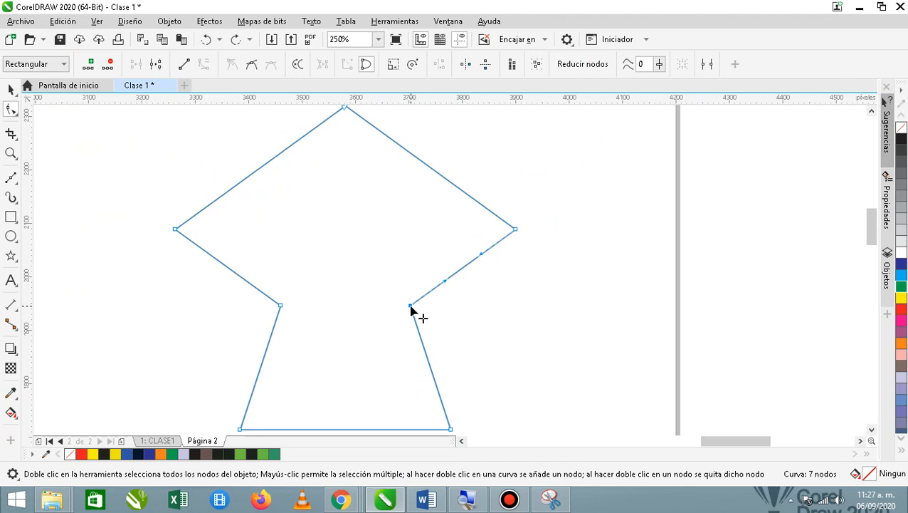
double_click(410, 305)
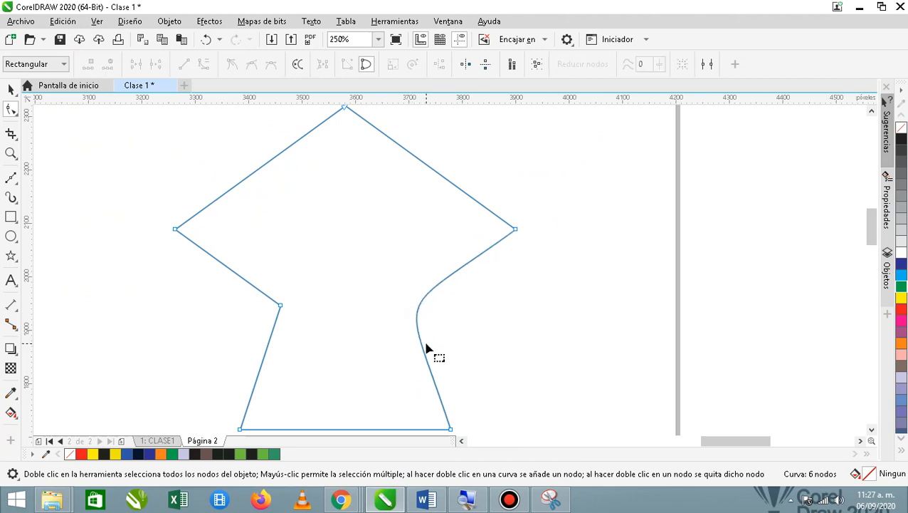
Try deleting the left inner node while its segments are still straight, and undo the deletion
double_click(279, 306)
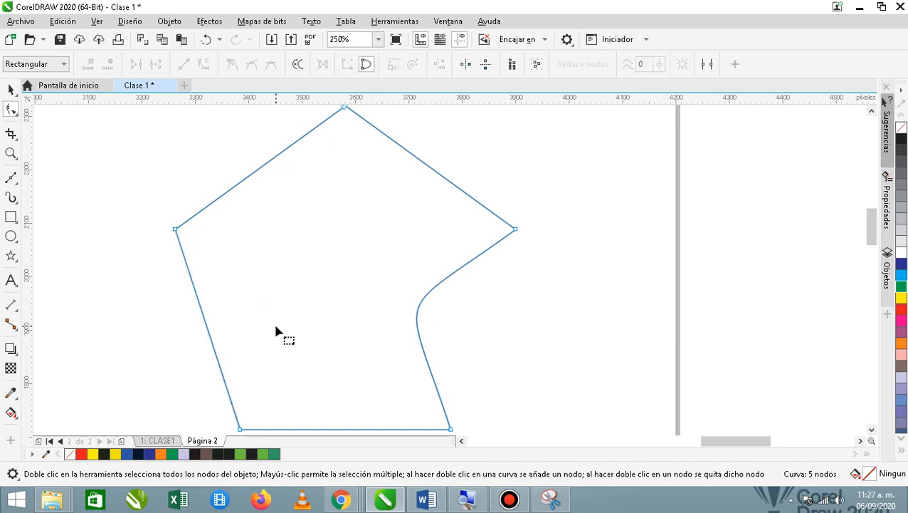
key(ctrl+z)
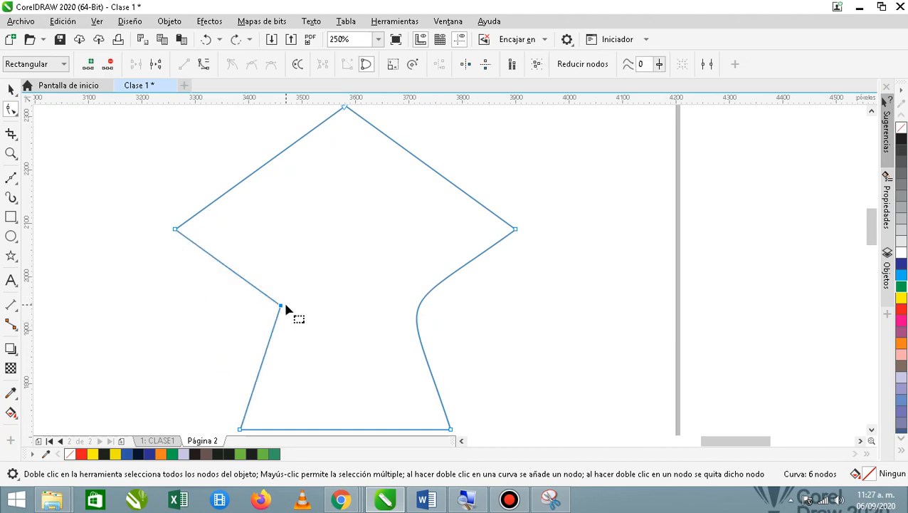
drag(282, 307, 281, 305)
double_click(281, 307)
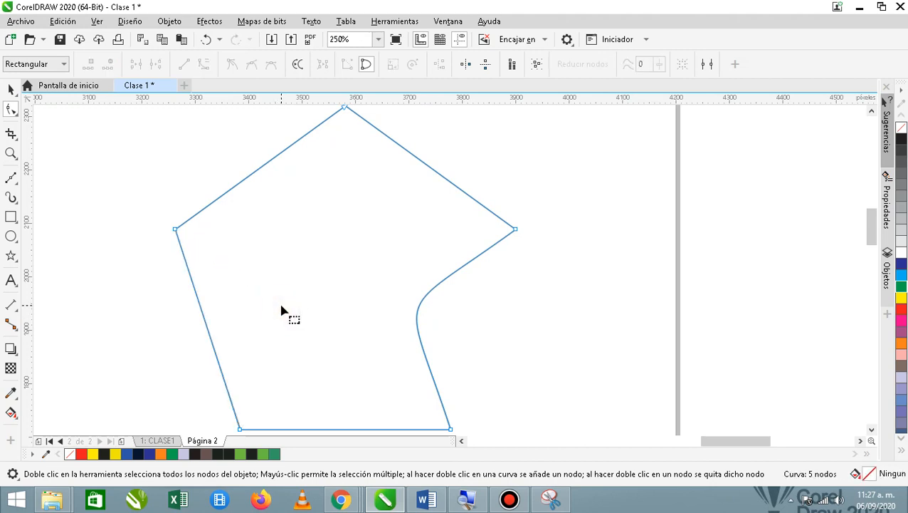
key(ctrl+z)
Lower the left inner node slightly, convert its segment to a curve, and delete the node to round that side
drag(280, 307, 282, 313)
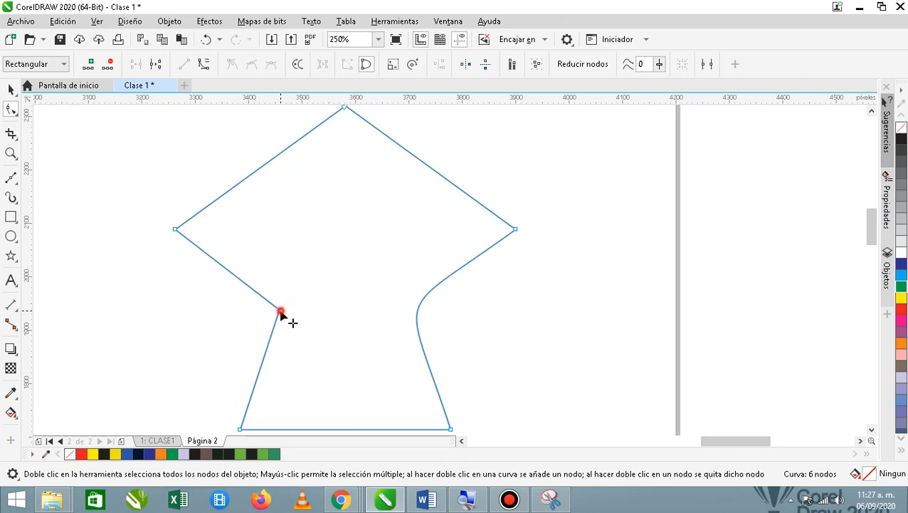
double_click(280, 311)
key(ctrl+z)
click(206, 68)
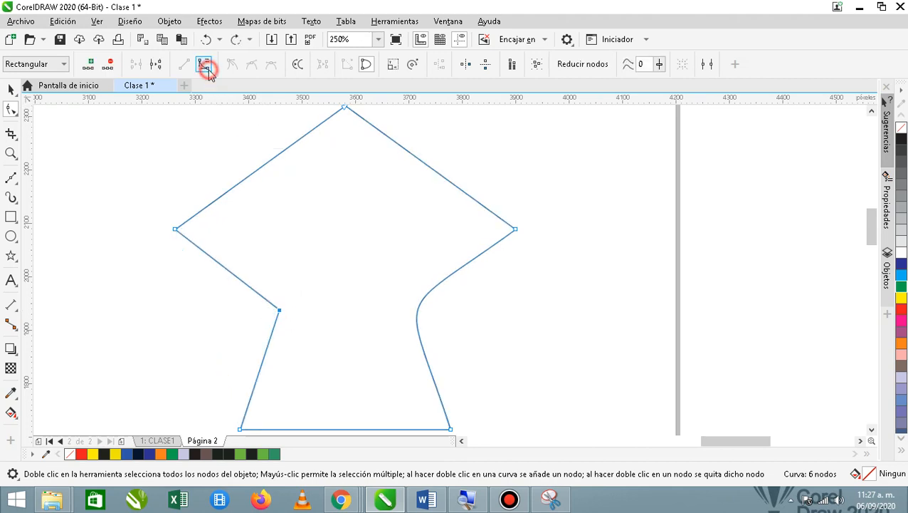
double_click(279, 311)
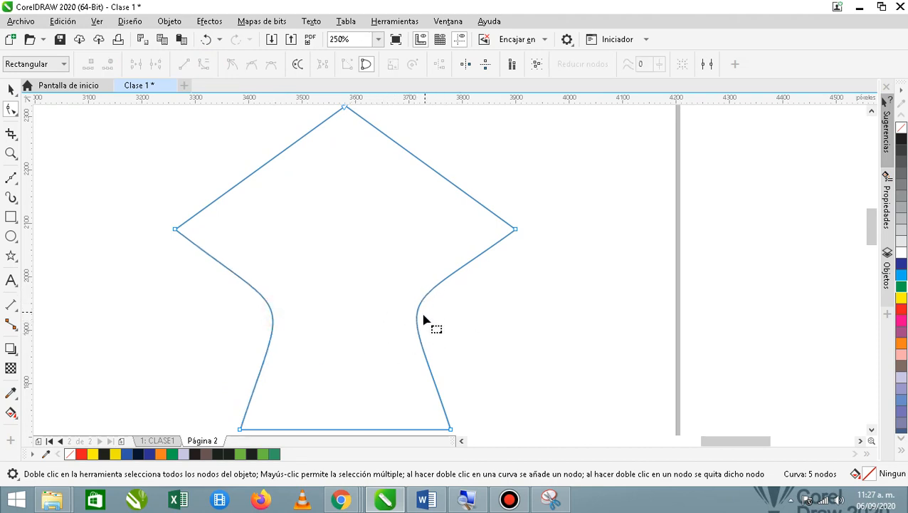
Reshape the curved sides under the arrowhead, bending both curves upward and adjusting them to match each other
drag(417, 306, 422, 274)
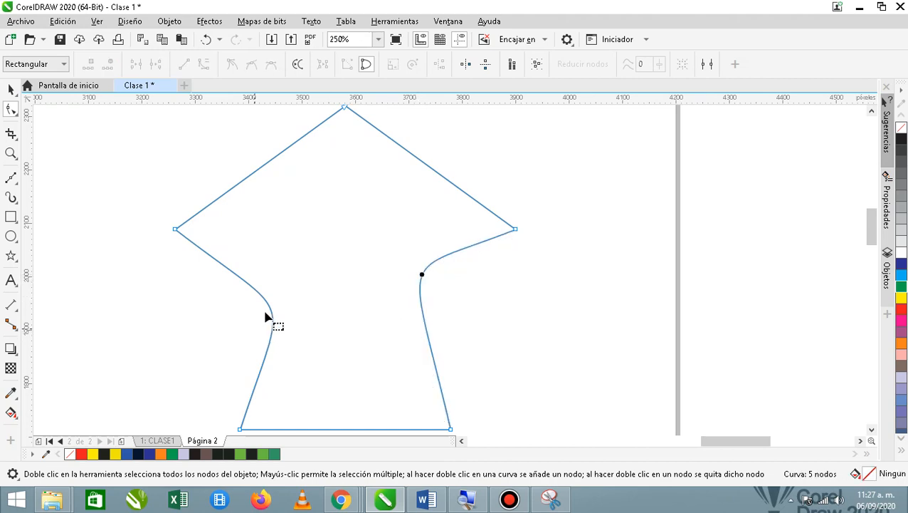
drag(266, 305, 274, 286)
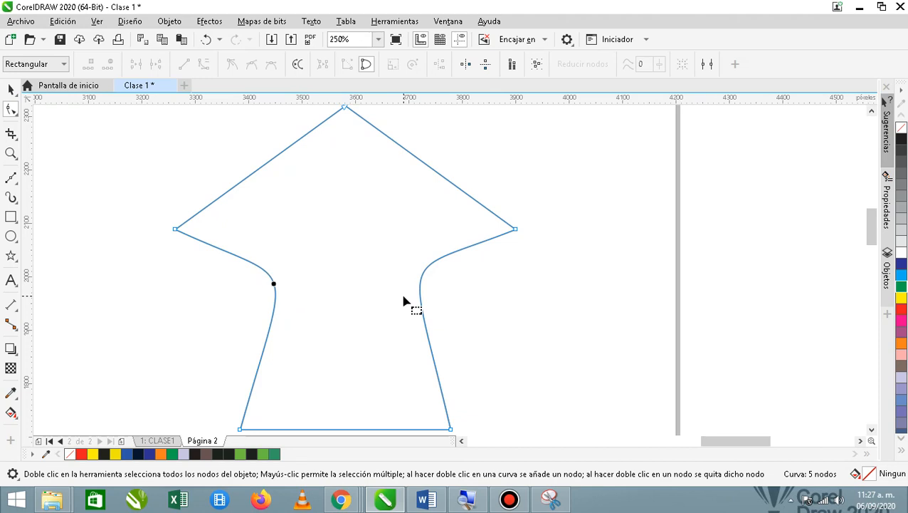
click(426, 277)
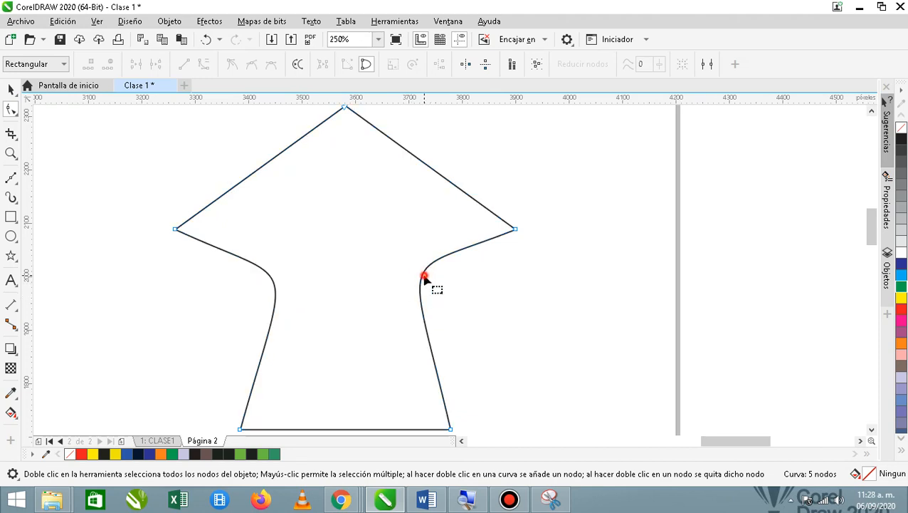
drag(423, 278, 430, 286)
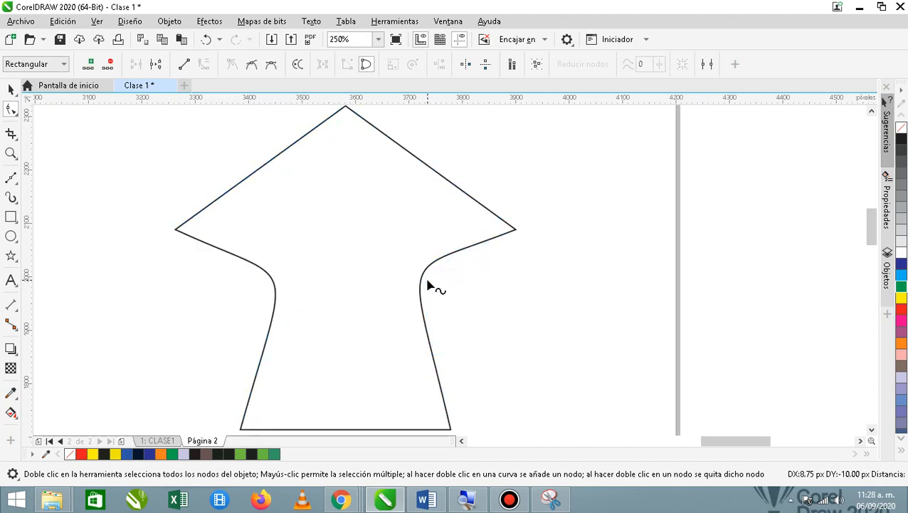
drag(274, 284, 269, 287)
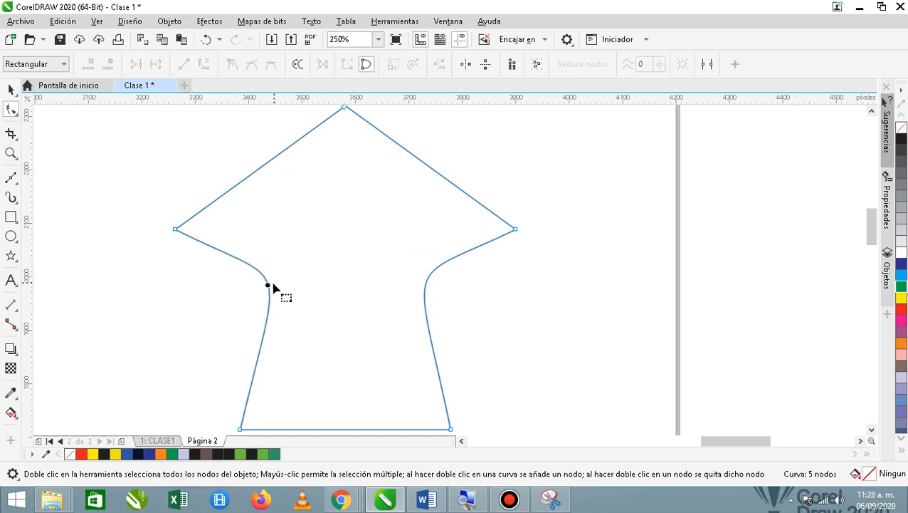
drag(268, 286, 270, 292)
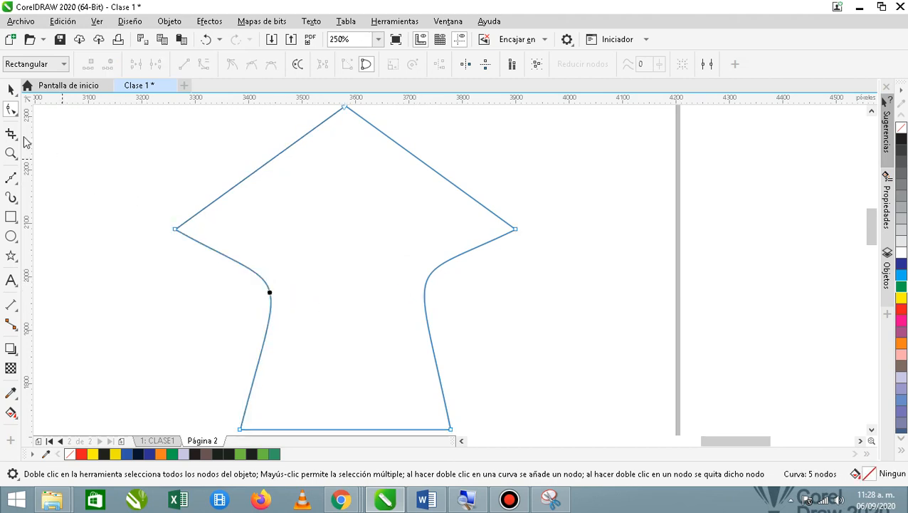
Fill the arrow with the brown C:0 M:20 Y:20 K:60 and deselect it
click(11, 91)
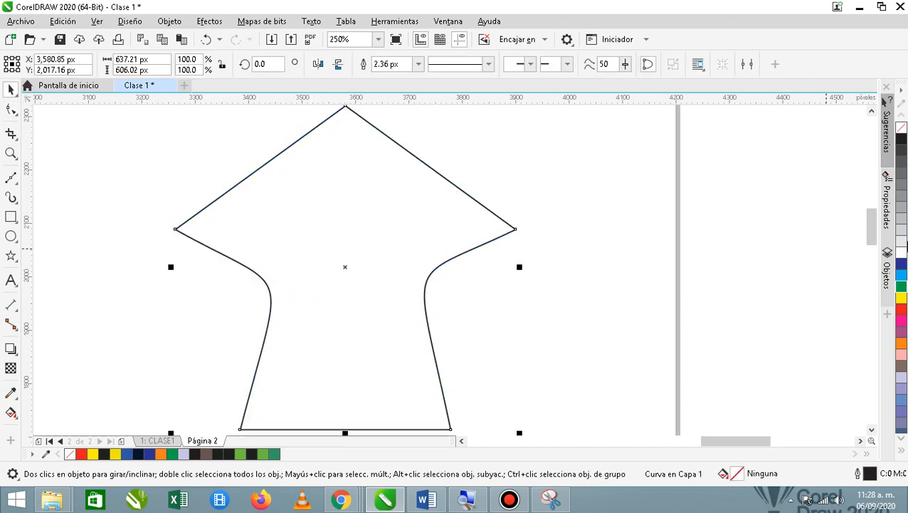
click(902, 367)
click(602, 289)
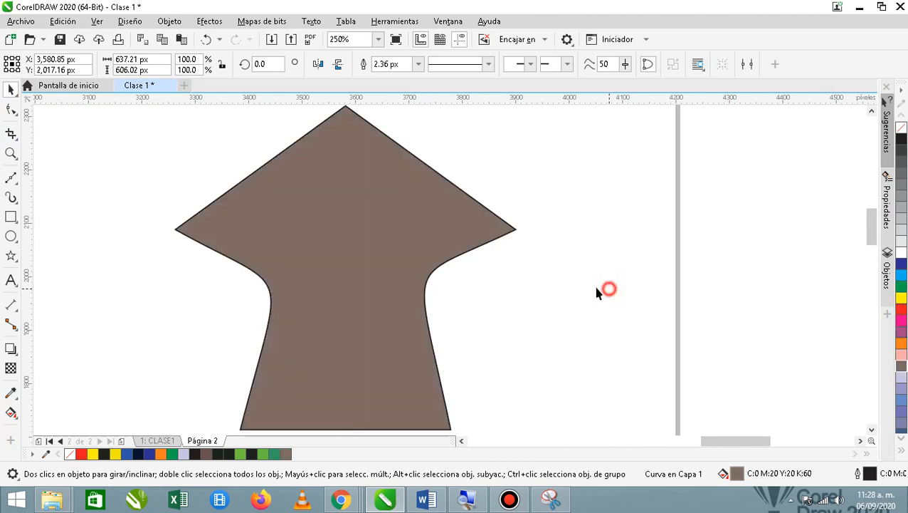
scroll(271, 278, down, 6)
scroll(385, 375, up, 3)
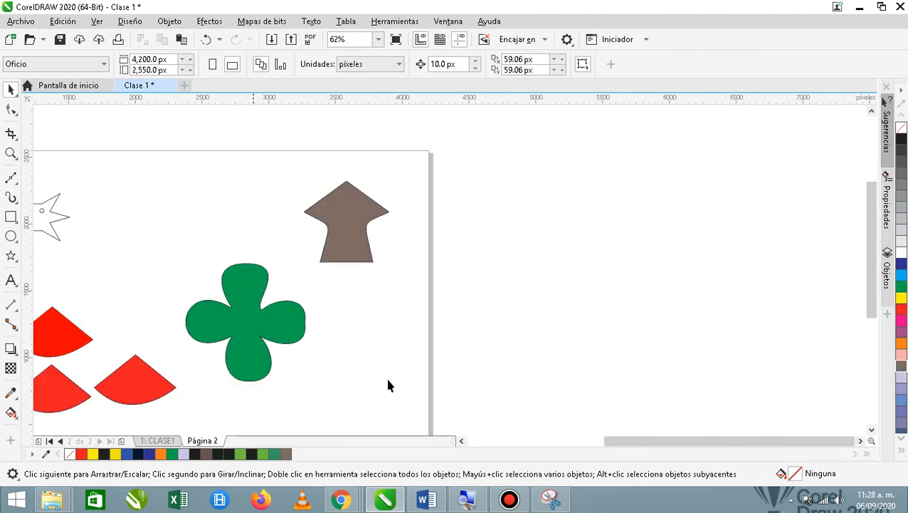
click(508, 491)
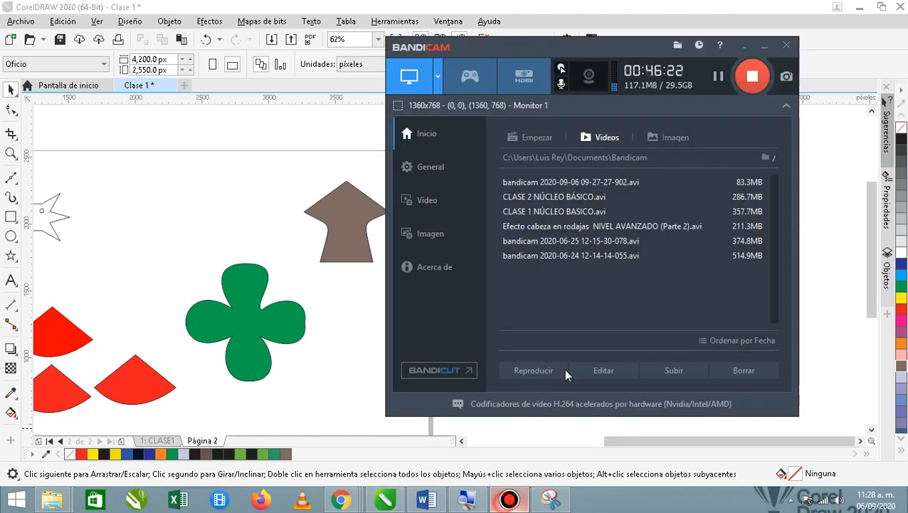
click(716, 79)
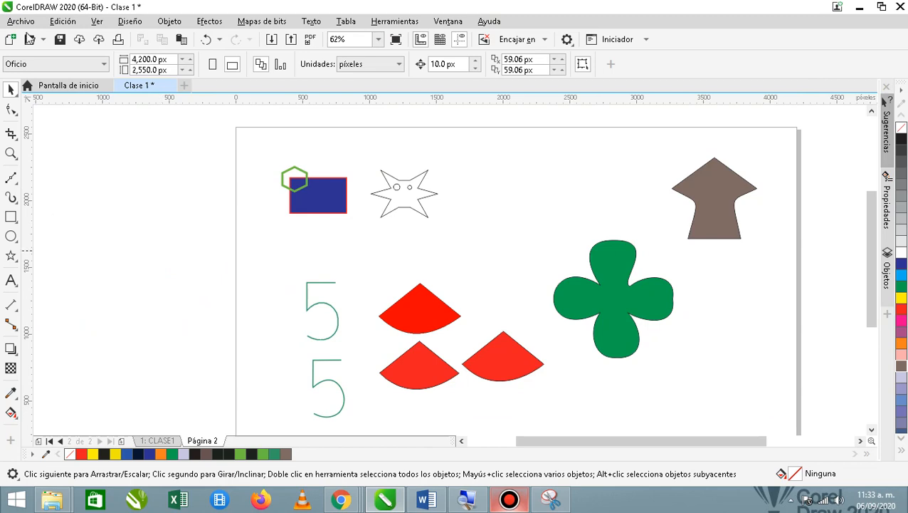
Start saving the drawing and browse to the CLASES DE COREL DRAW 2020 folder inside Documents as its destination
click(18, 21)
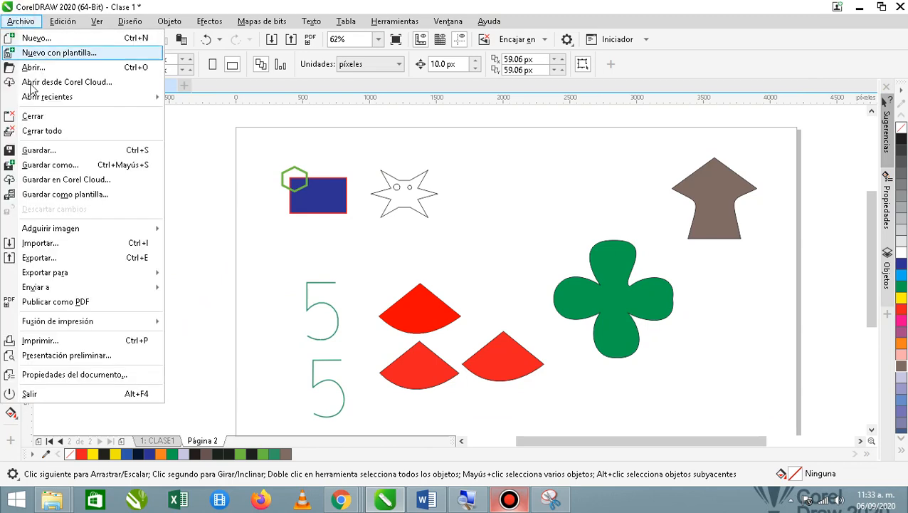
click(14, 150)
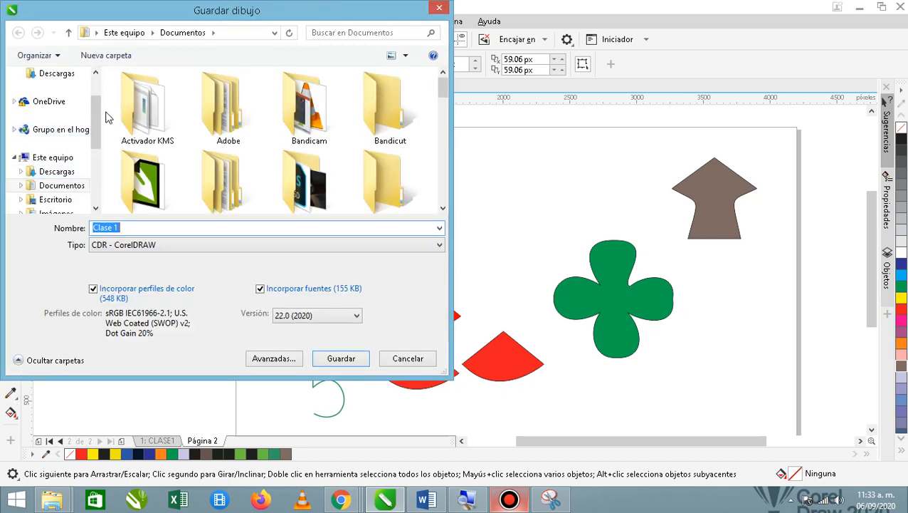
click(62, 187)
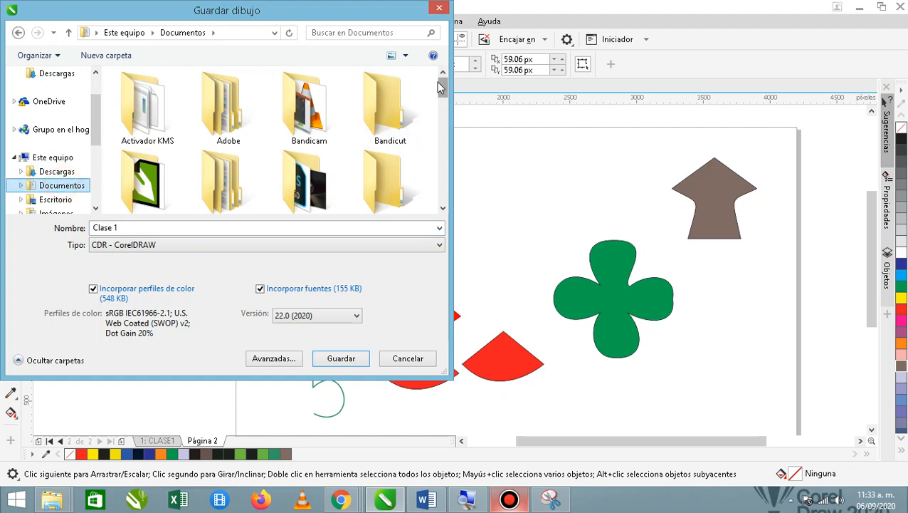
drag(441, 87, 443, 98)
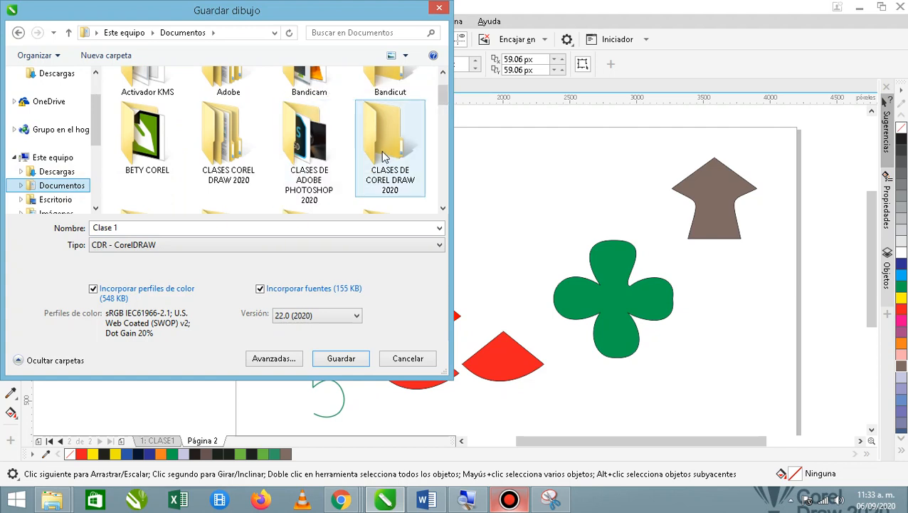
click(382, 187)
double_click(391, 141)
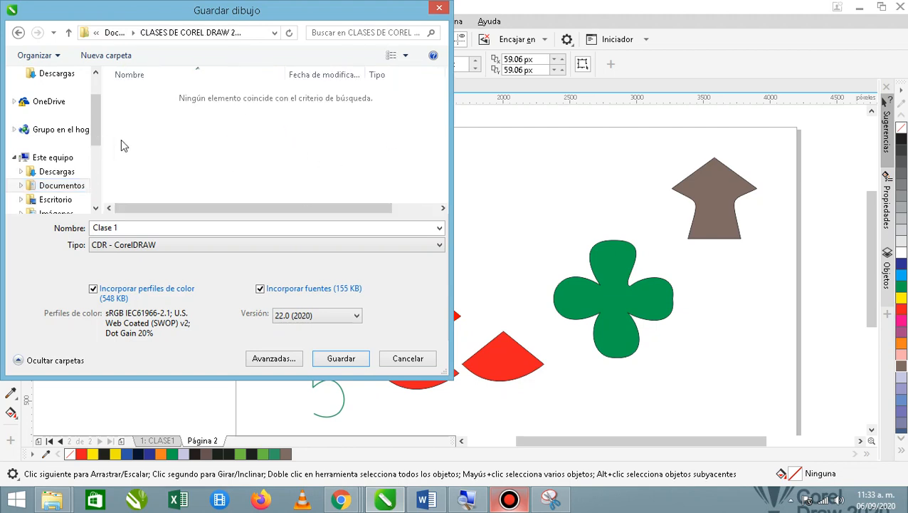
Create a folder named CLASE 1 in the destination and save the drawing there as the CorelDRAW file Clase 1
right_click(144, 133)
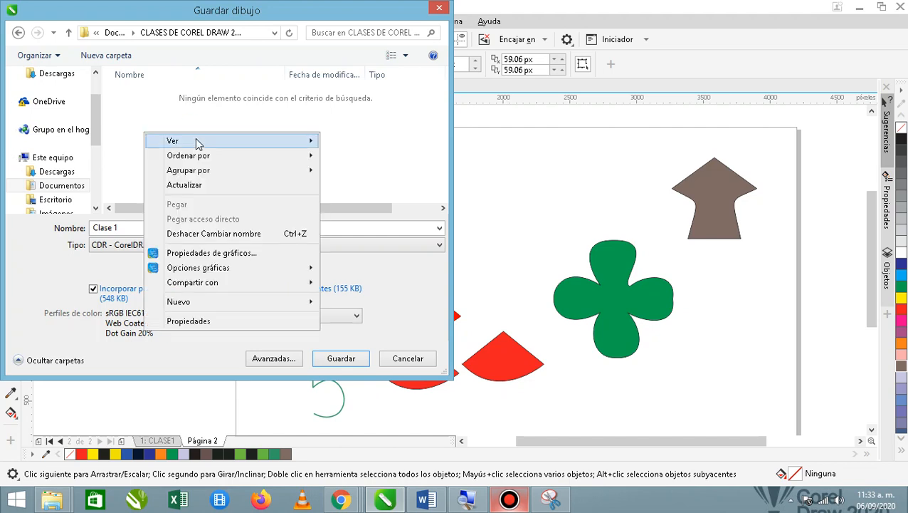
mouse_move(261, 303)
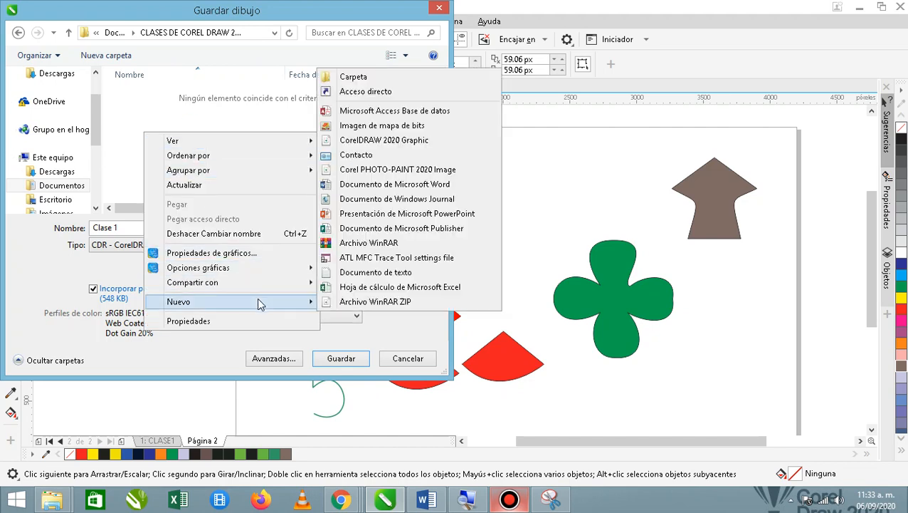
click(365, 80)
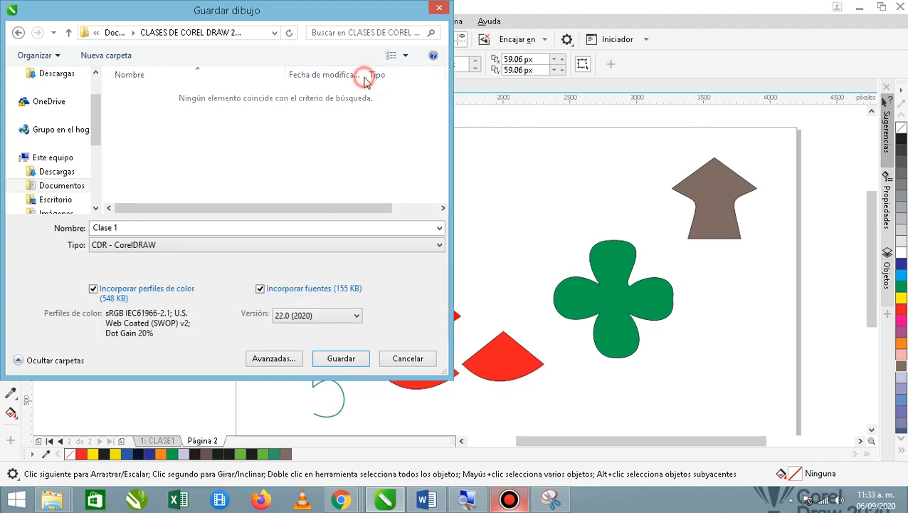
text(CLASE)
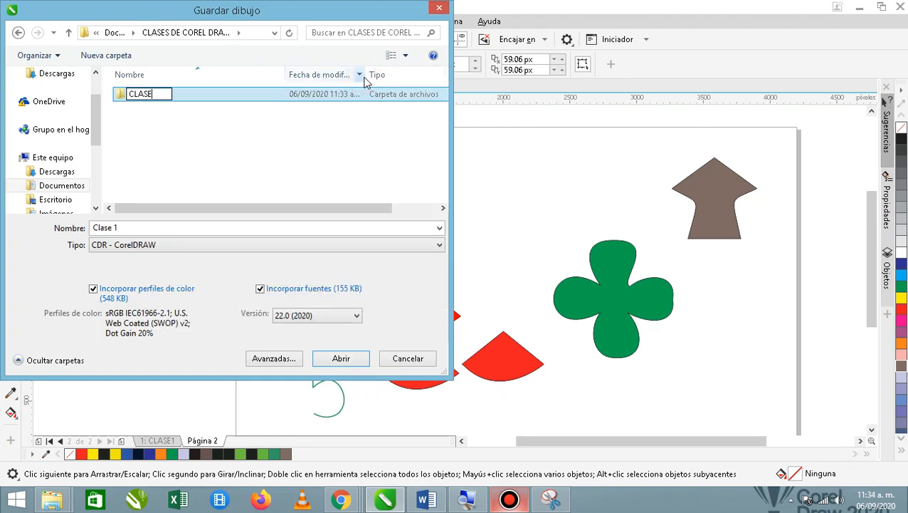
text( 1)
key(Return)
key(Return)
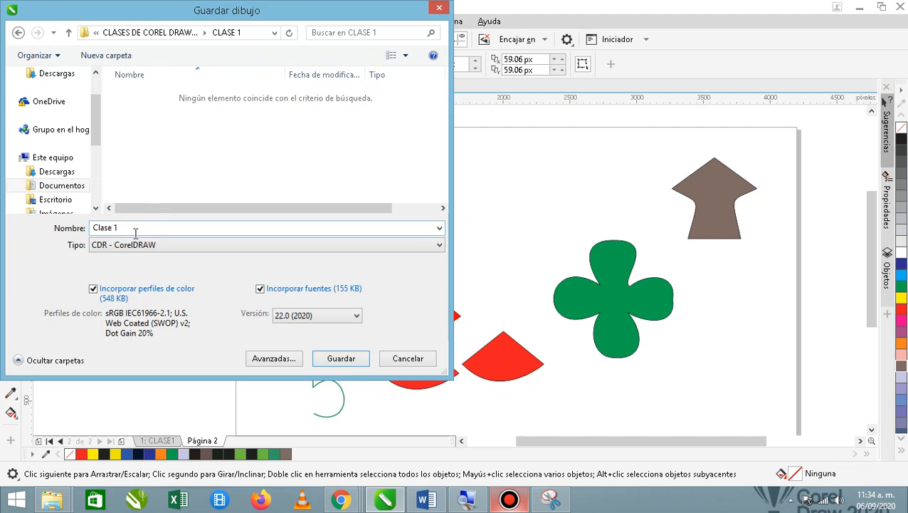
click(347, 356)
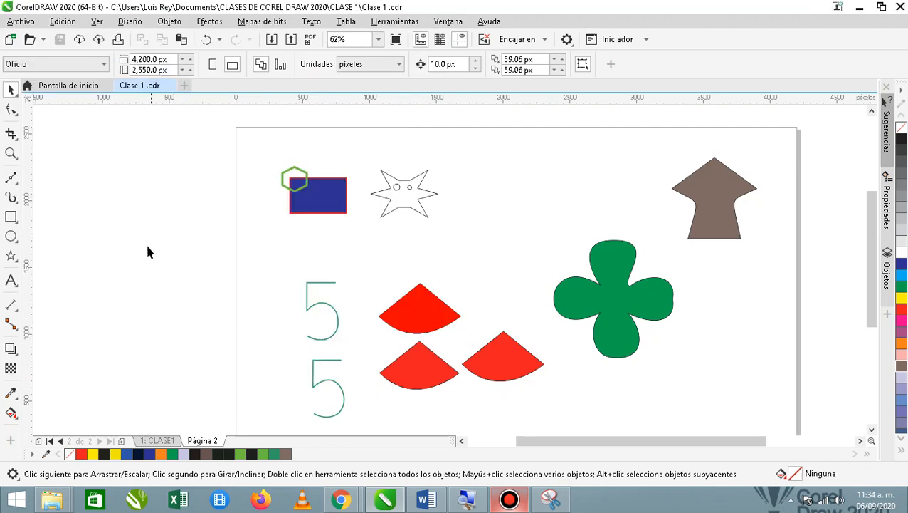
Switch to File Explorer, browse from Documents through CLASES DE COREL DRAW 2020 to CLASE 1, and display the contents as large icons
mouse_move(51, 498)
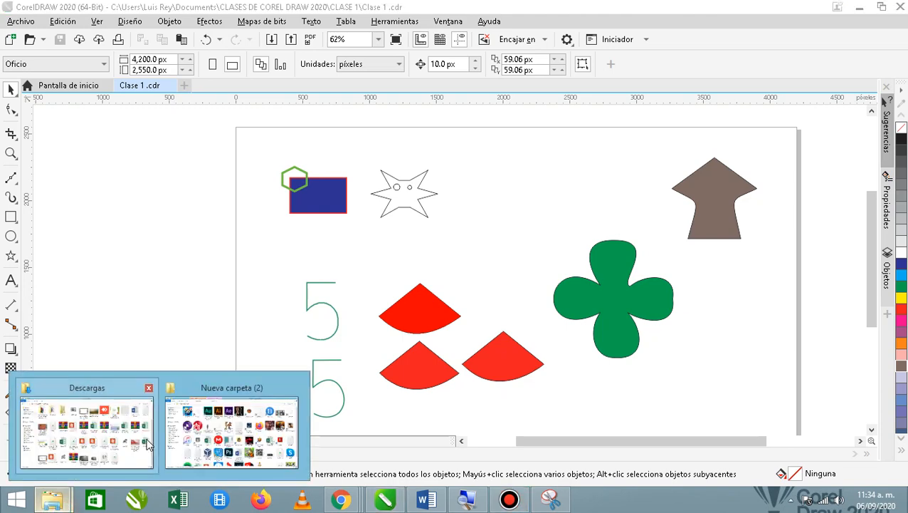
click(103, 442)
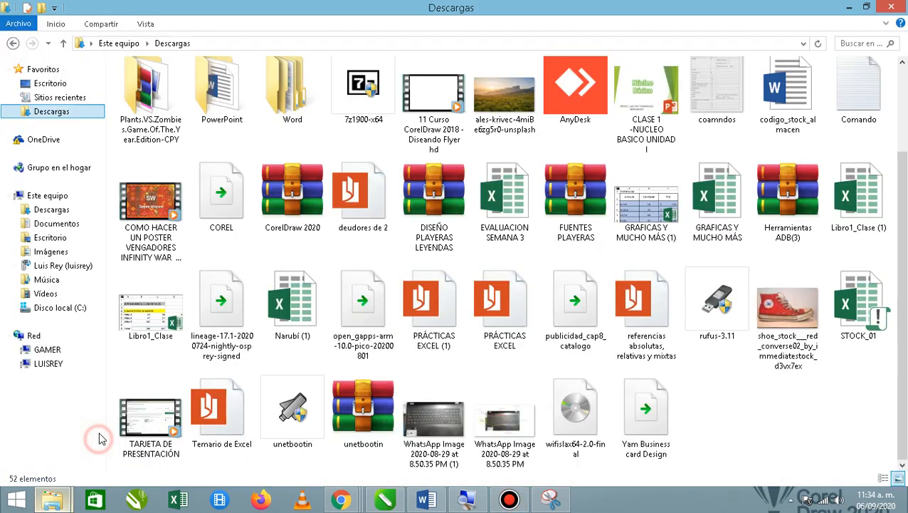
click(57, 224)
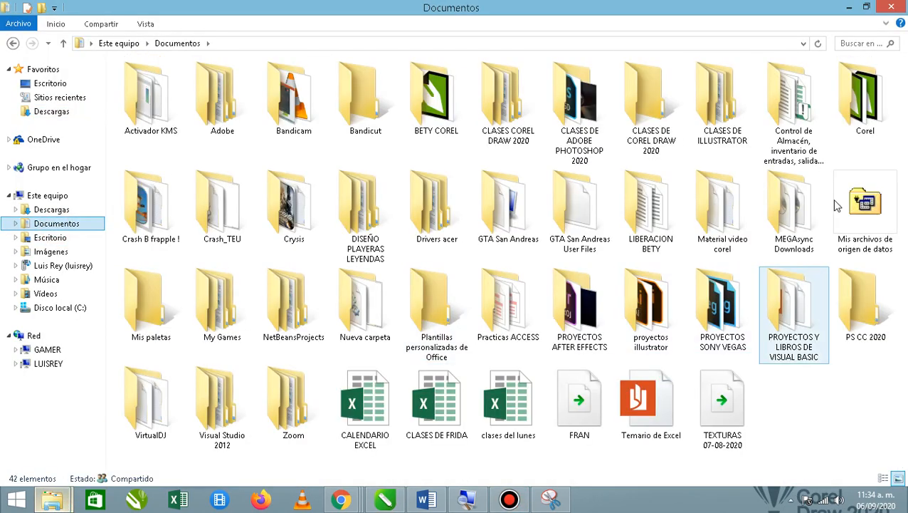
double_click(662, 113)
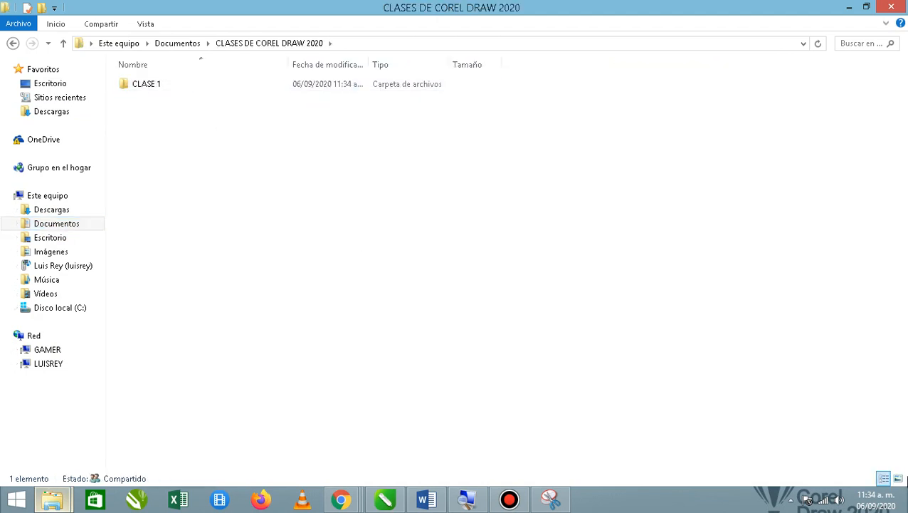
click(899, 477)
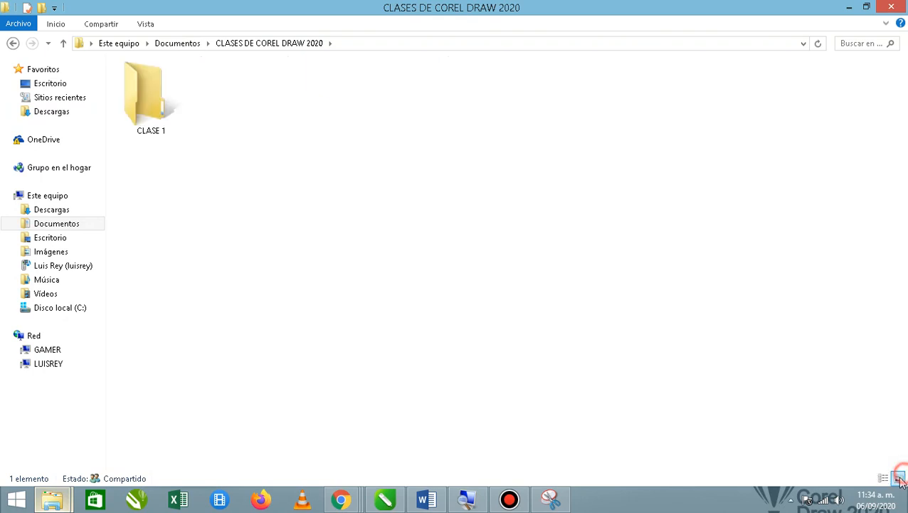
double_click(165, 113)
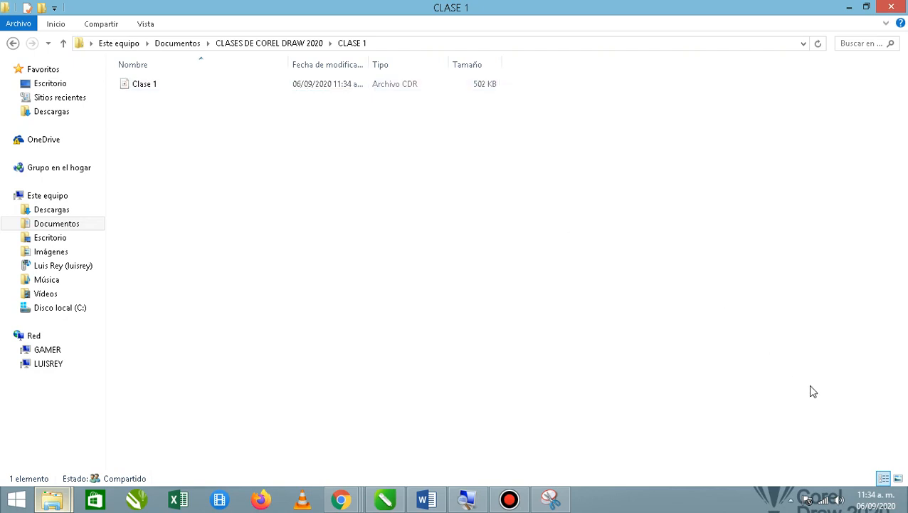
click(899, 478)
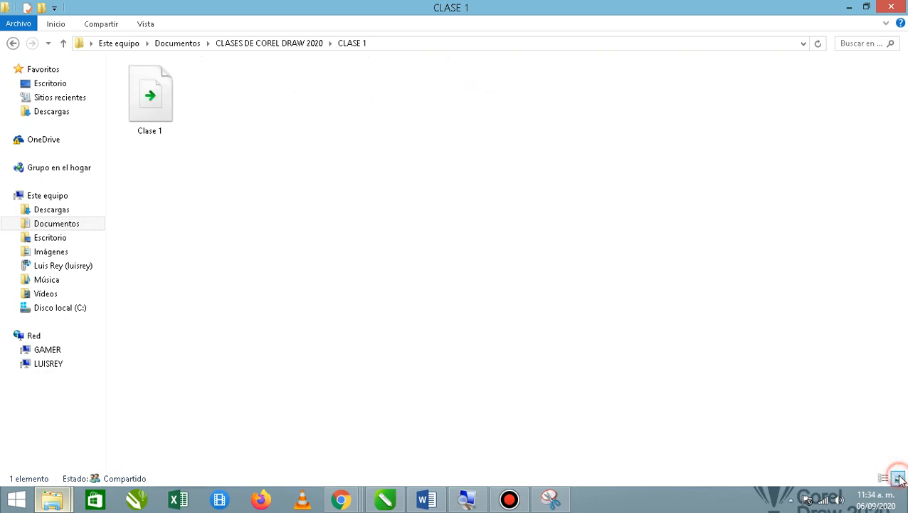
View the programs offered for opening the Clase 1 file without choosing one, and return to CorelDRAW
right_click(151, 93)
mouse_move(279, 146)
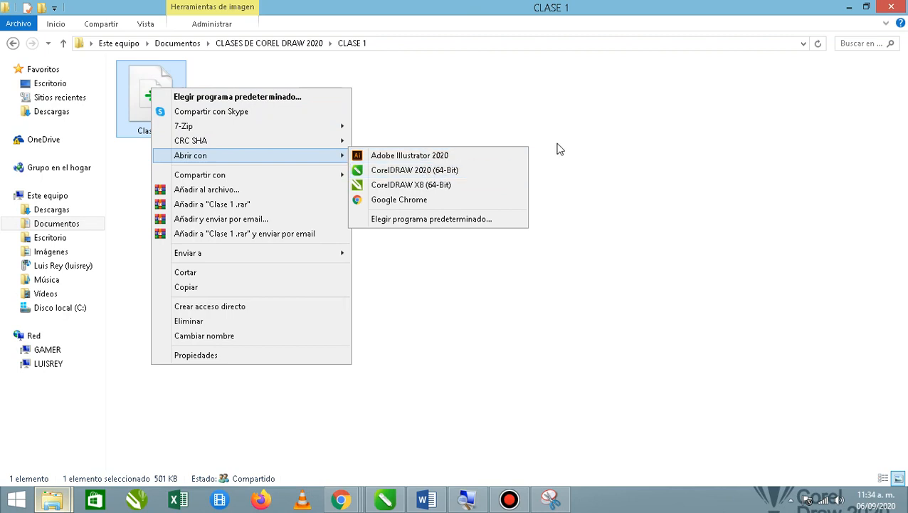
click(590, 146)
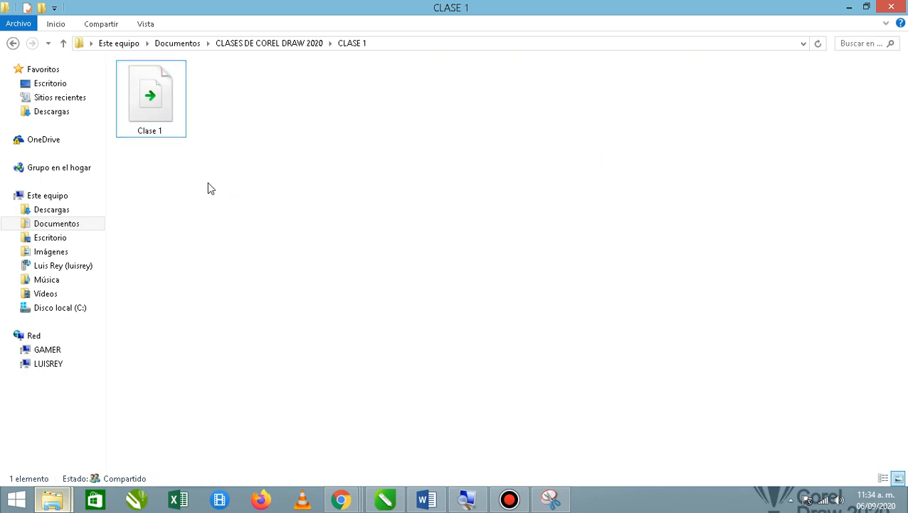
click(852, 8)
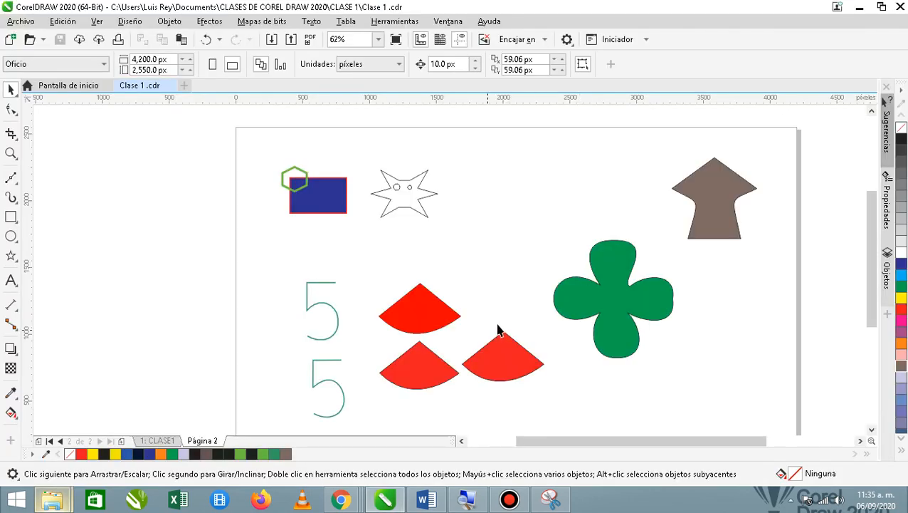
click(509, 499)
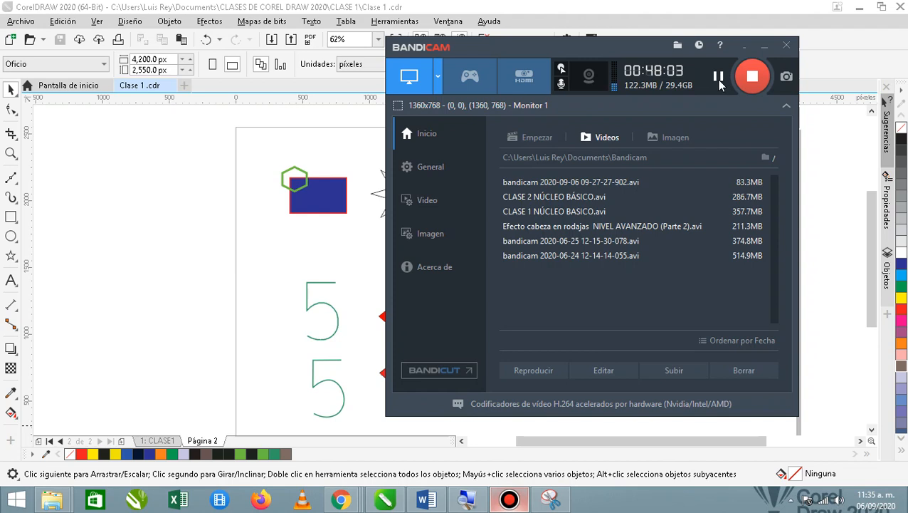